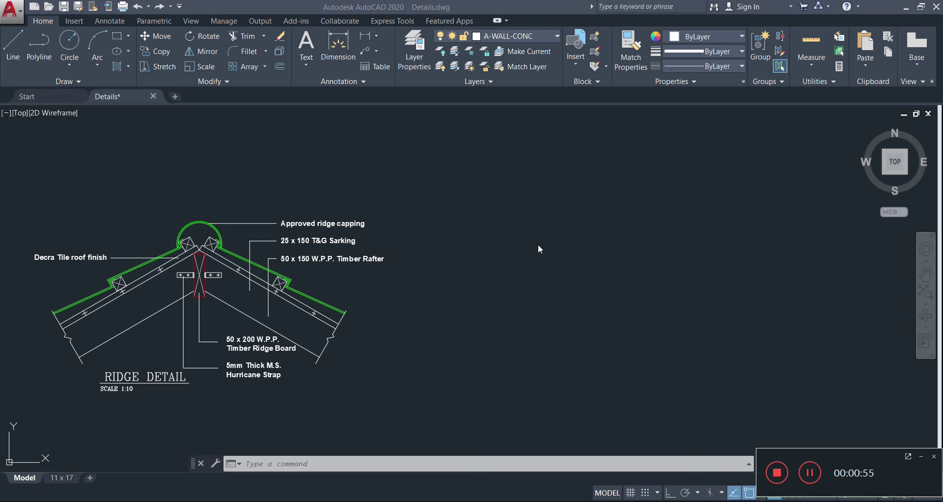
Draw a 50 by 200 upright rectangle for the ridge board in the empty area beside the existing ridge detail.
text(r)
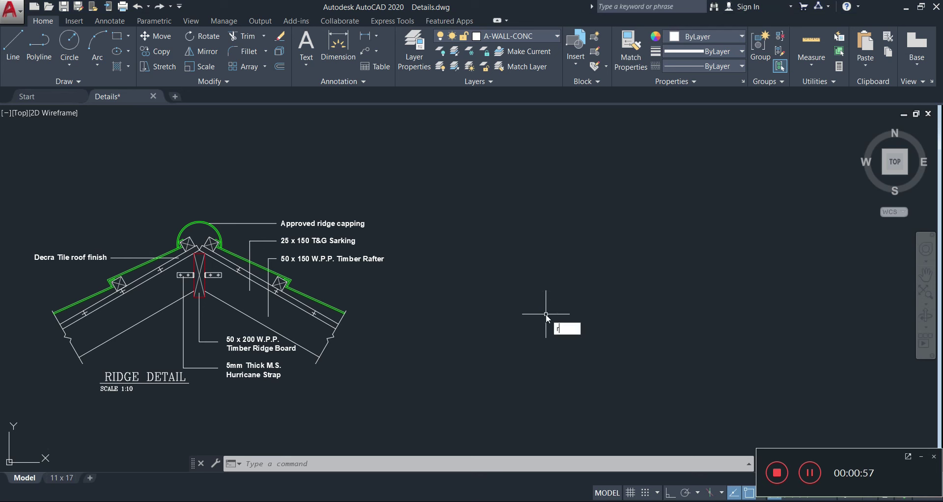
text(ec)
key(Return)
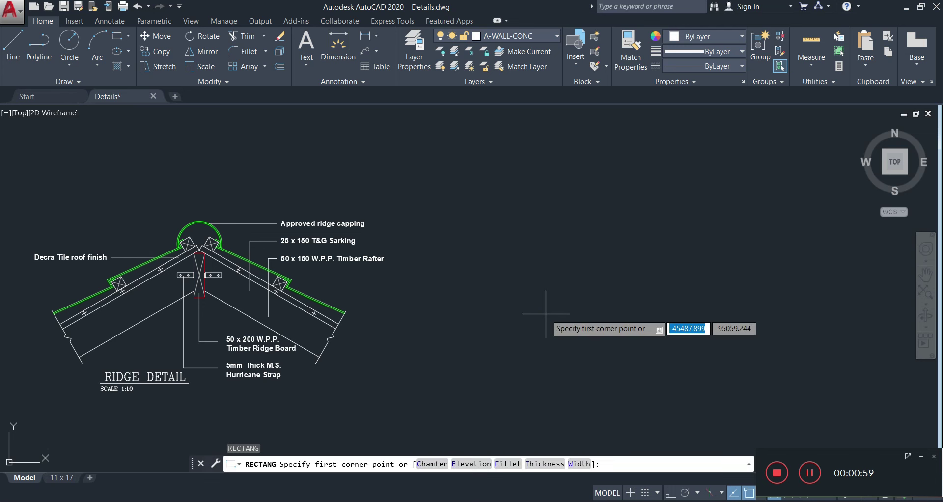
click(588, 351)
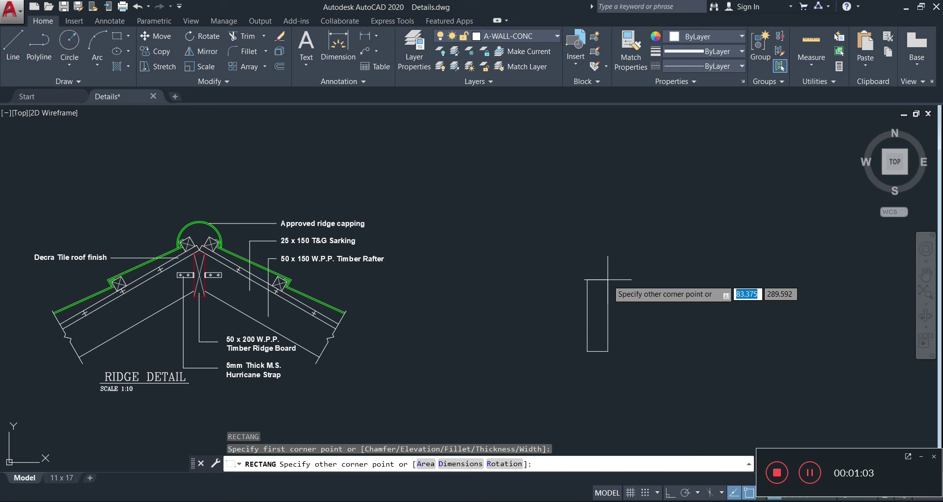
text(50)
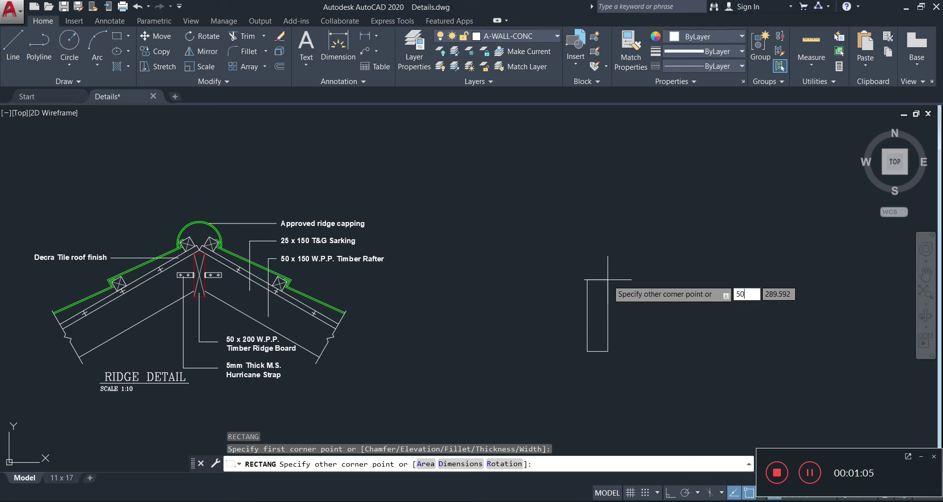
key(Tab)
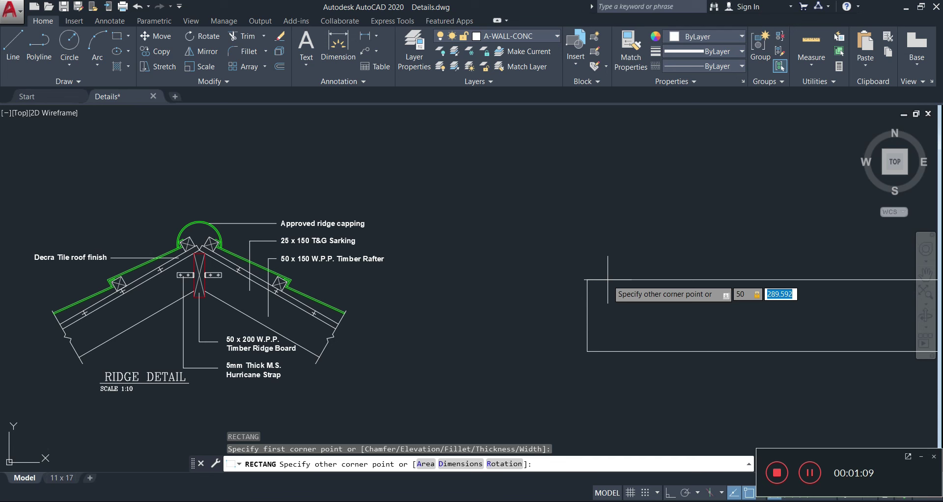
text(200)
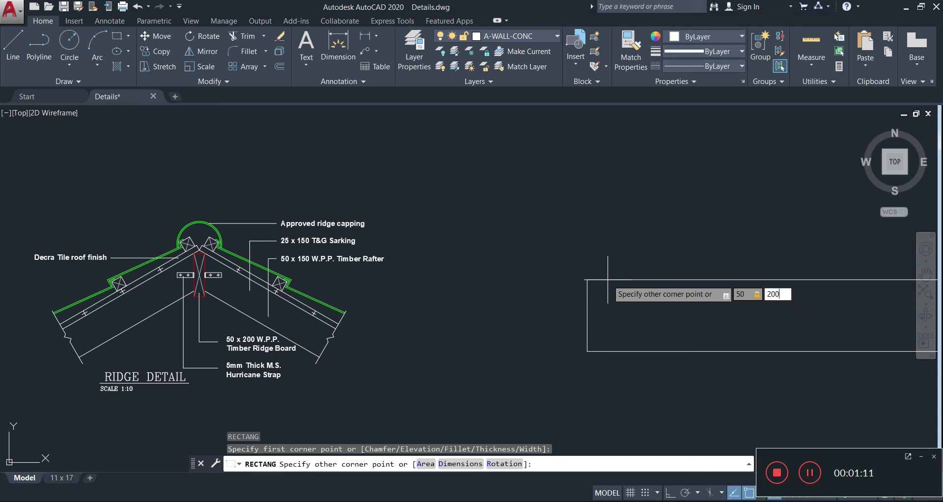
key(Return)
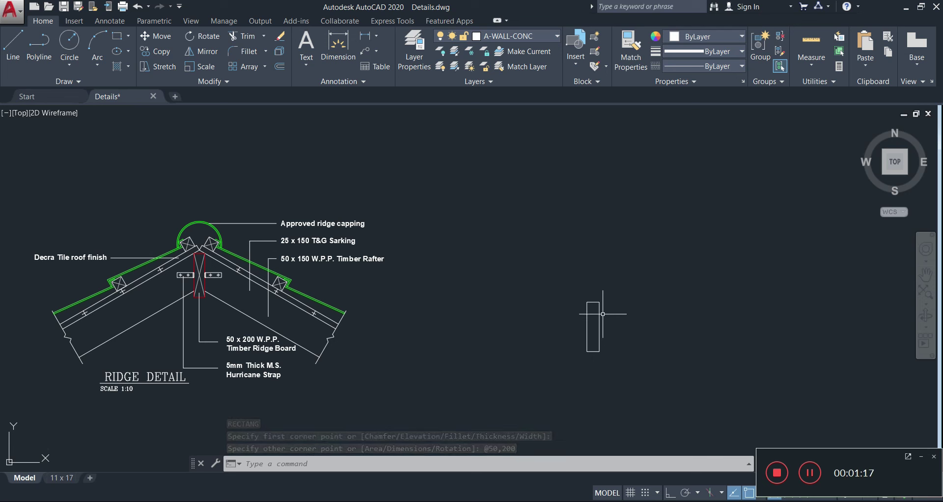
With polar tracking on, draw a rafter line sloping 30° down to the right from the ridge board's upper right corner.
text(l)
key(Return)
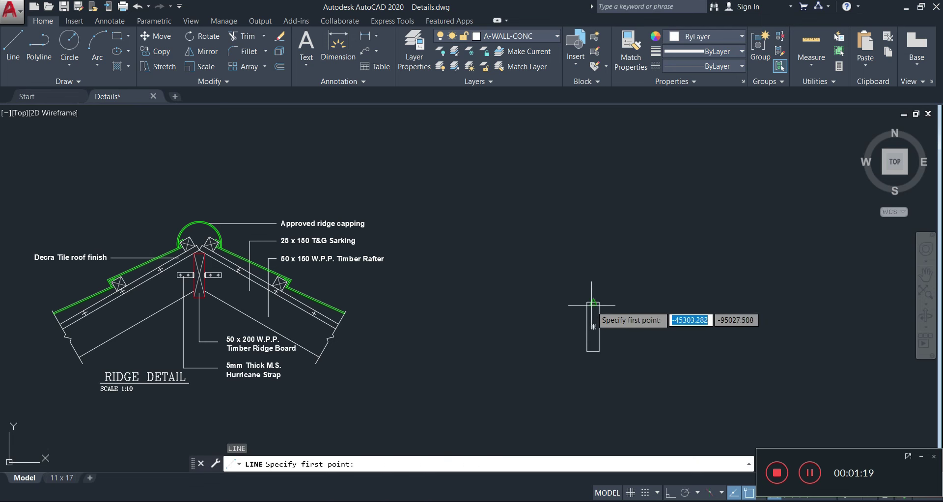
click(600, 303)
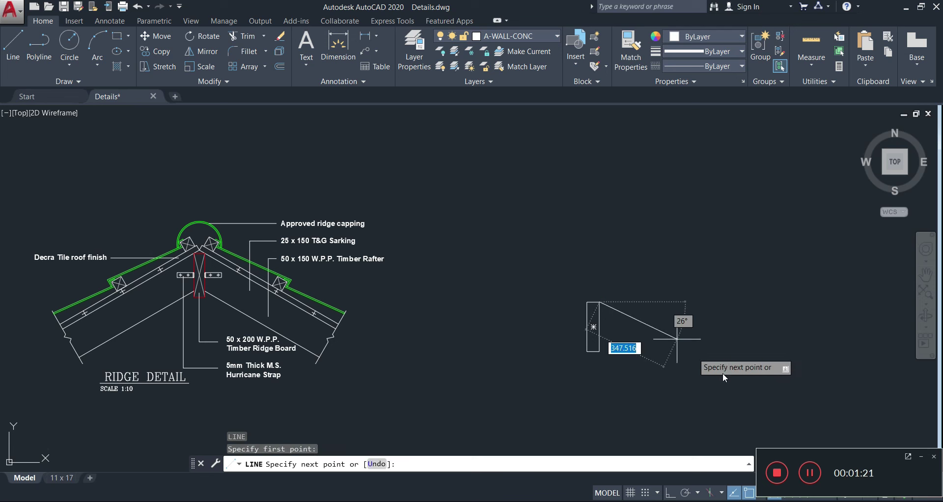
click(687, 493)
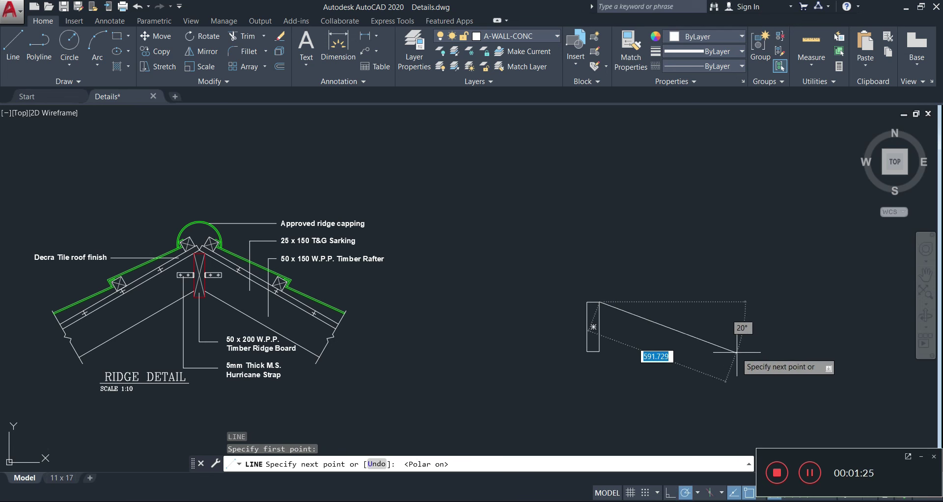
click(779, 404)
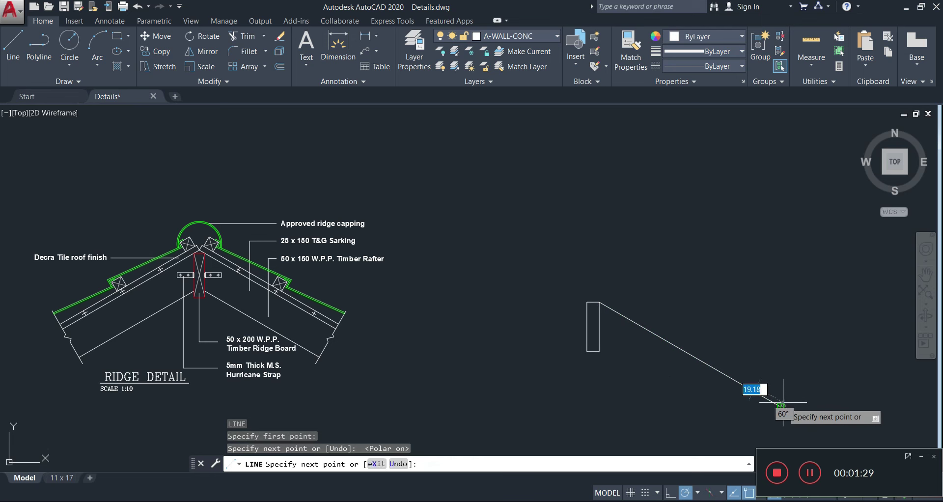
key(Escape)
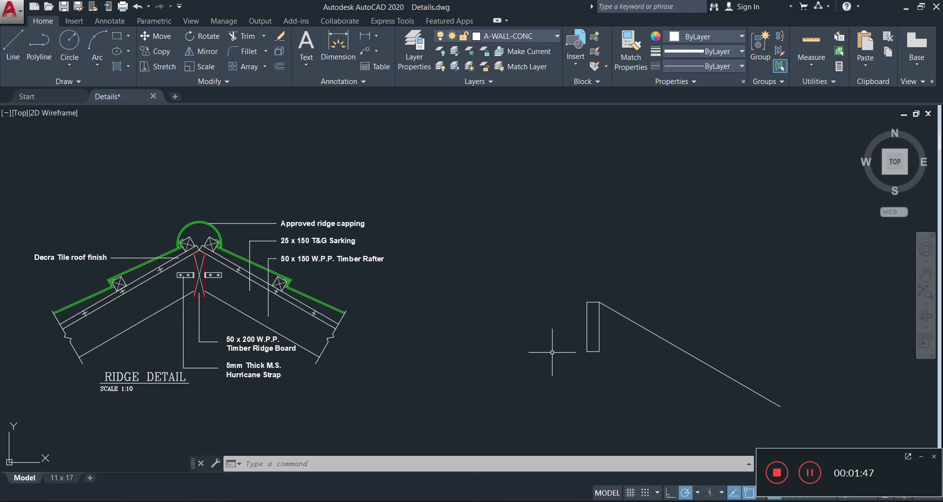
Offset the sloping rafter line by 150 to its lower side.
text(o)
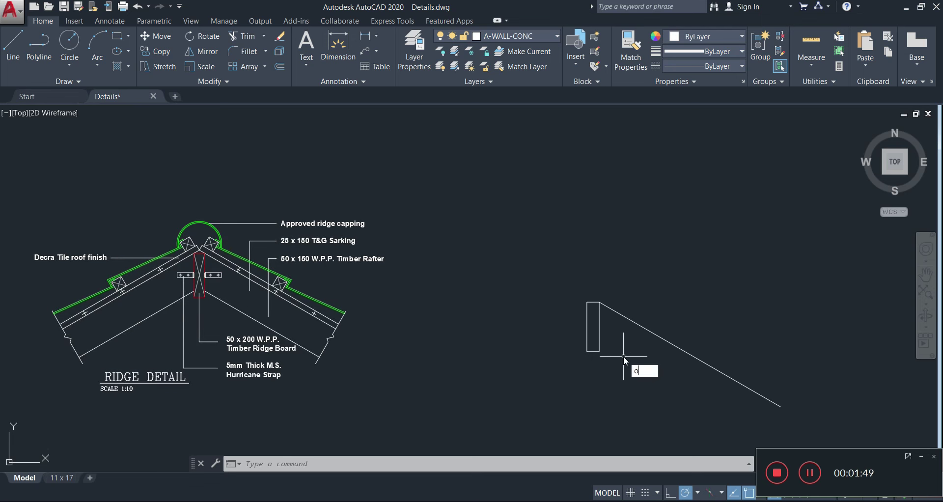
key(Return)
text(150)
key(Return)
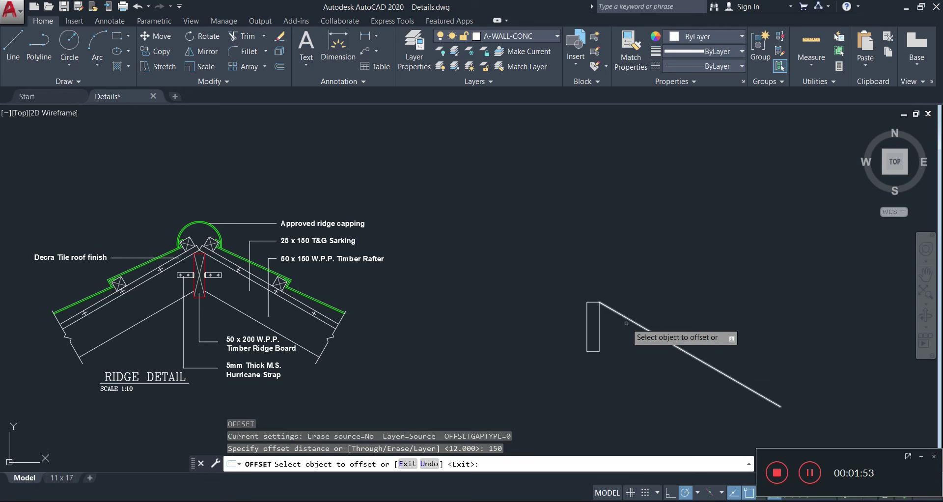
click(636, 321)
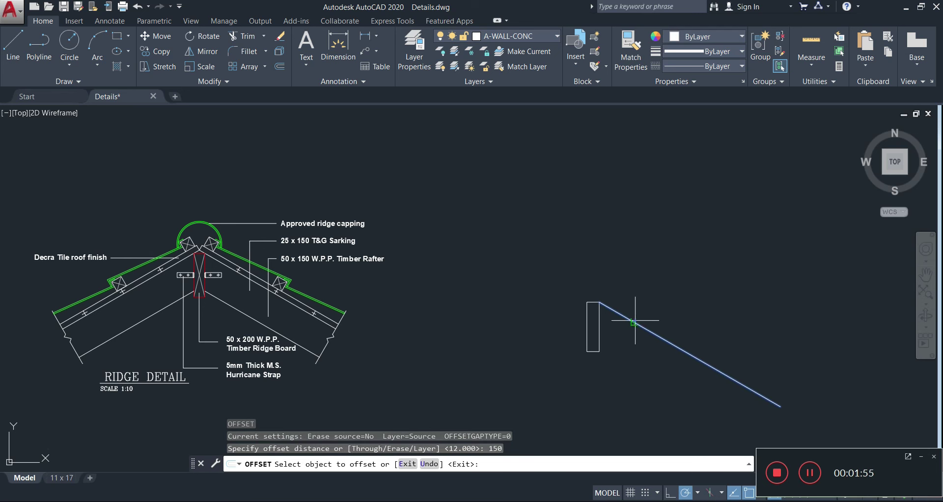
click(625, 368)
key(Escape)
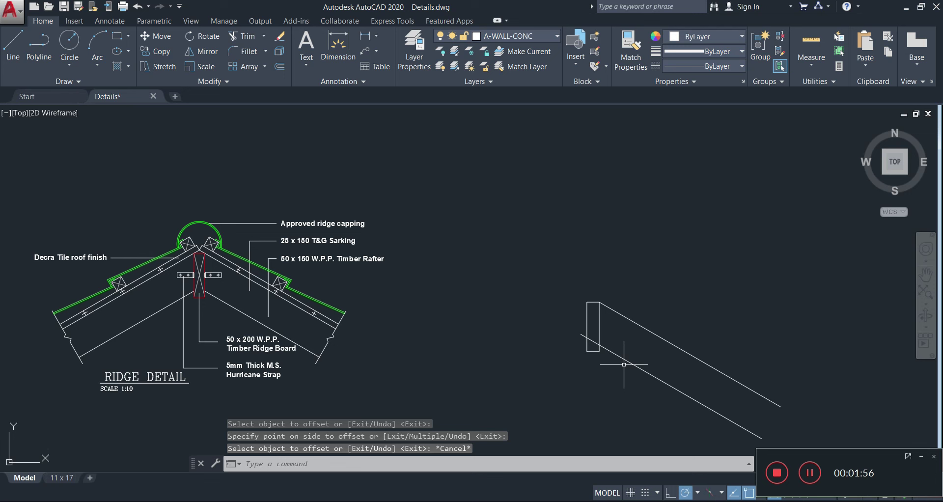
double_click(600, 338)
text(tr)
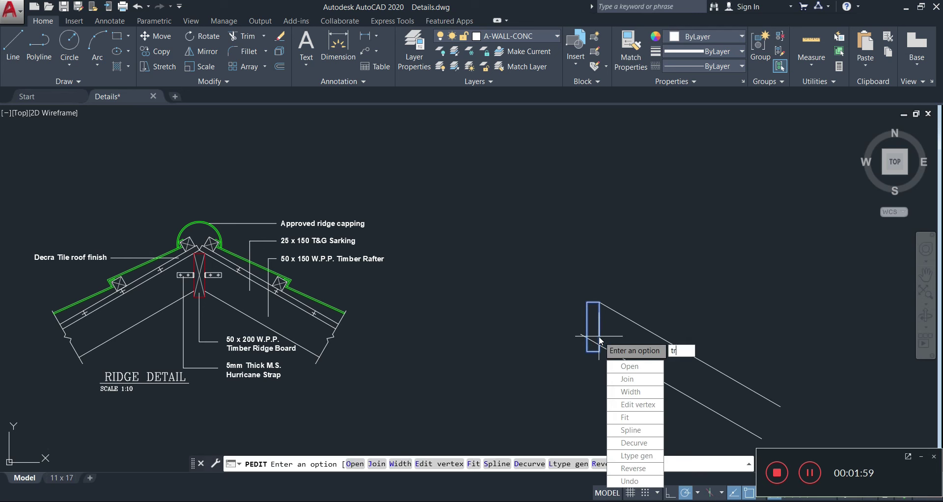
key(Return)
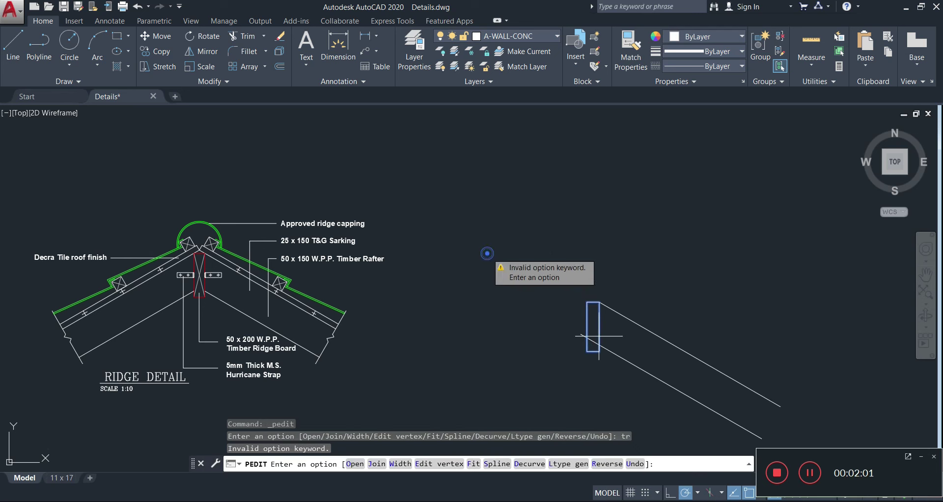
key(Escape)
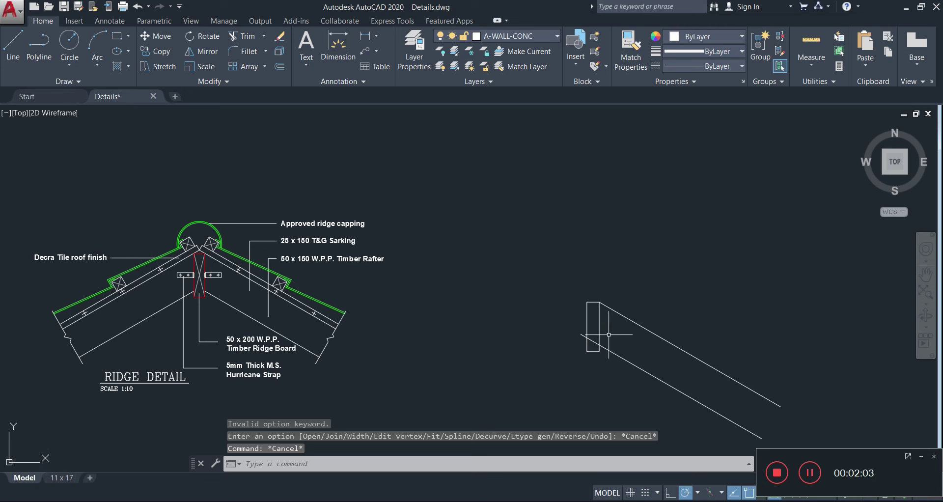
click(598, 332)
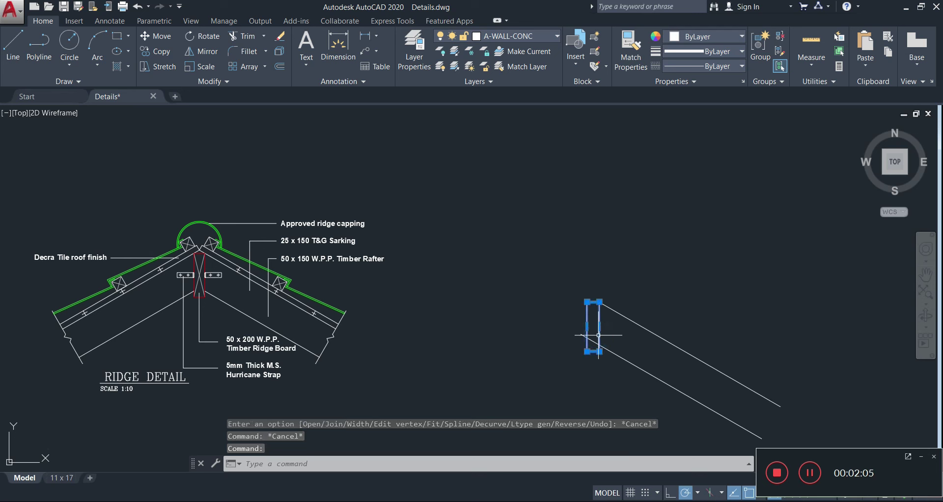
key(Escape)
Shorten the lower rafter line by stretching its upper end back to the ridge board's right edge.
click(615, 351)
click(603, 362)
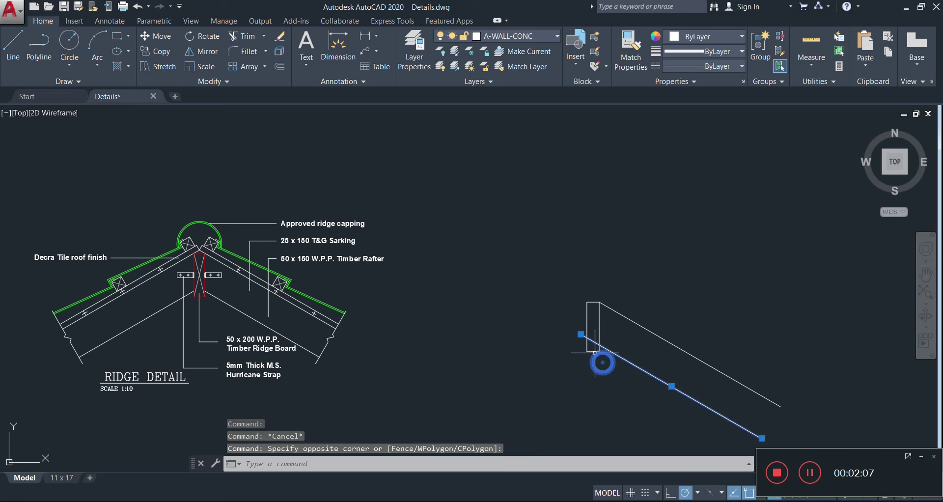
click(581, 334)
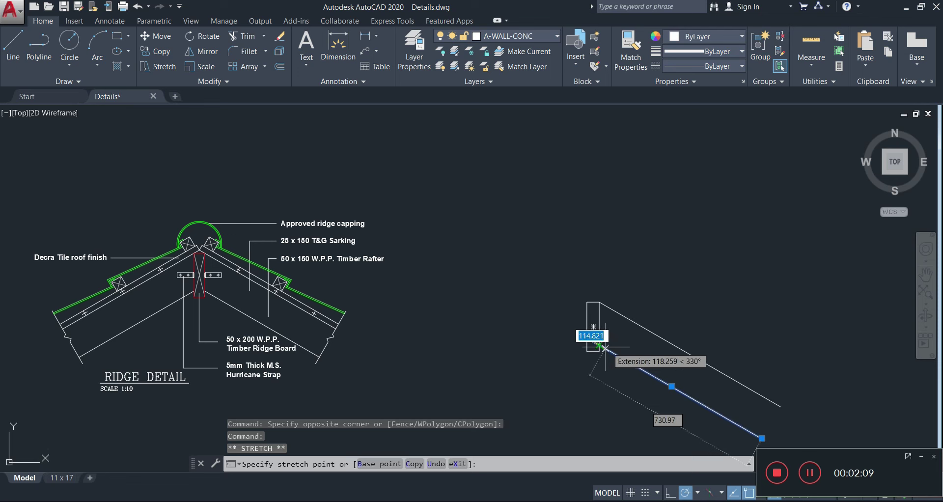
key(Escape)
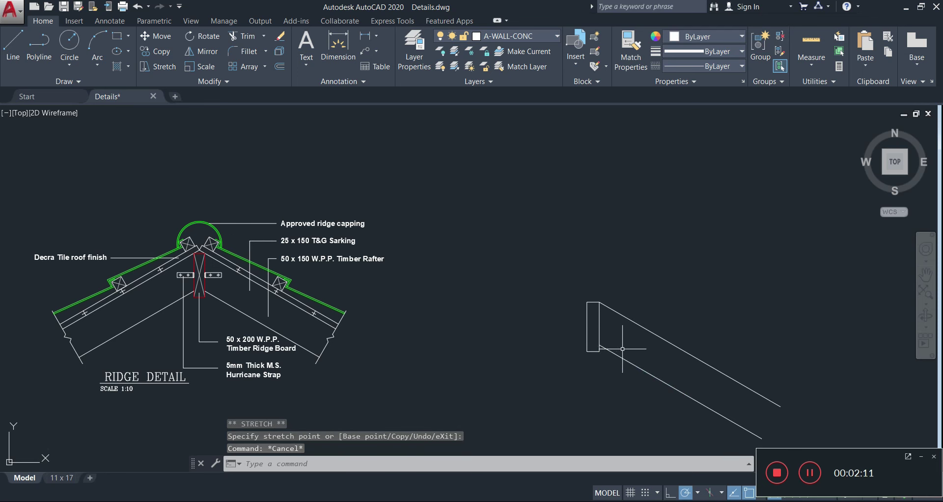
Offset the upper rafter line by 25 to its upper side for the sarking.
scroll(564, 248, down, 2)
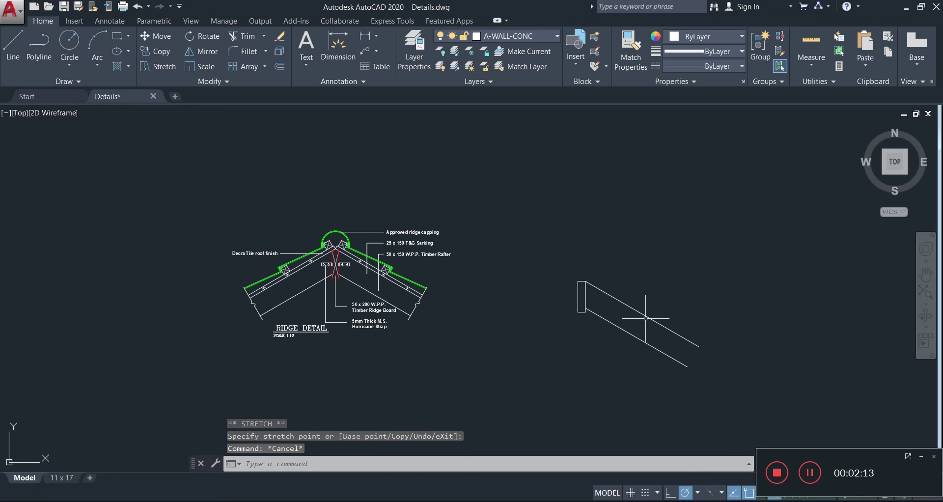
text(o)
key(Return)
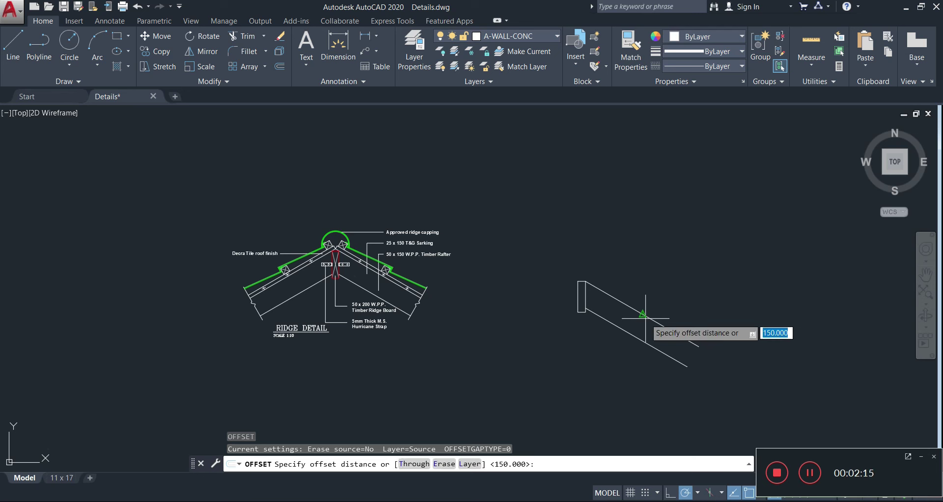
text(25)
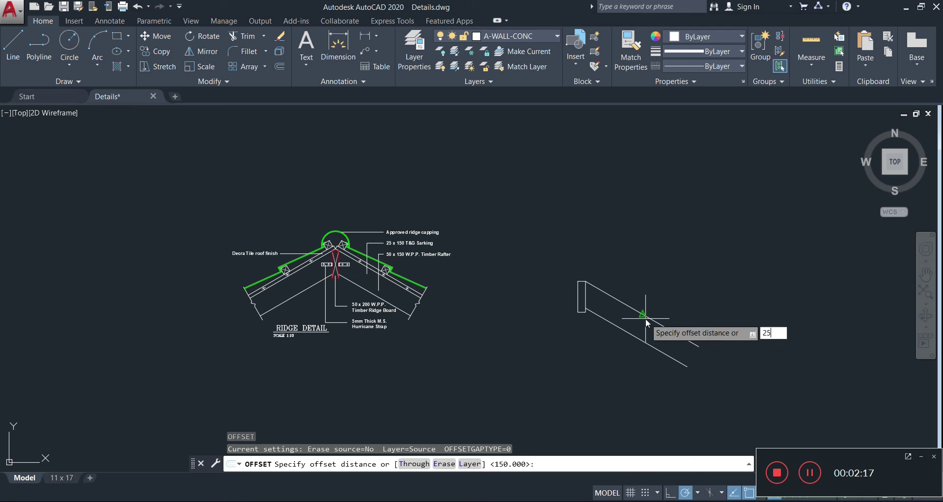
key(Return)
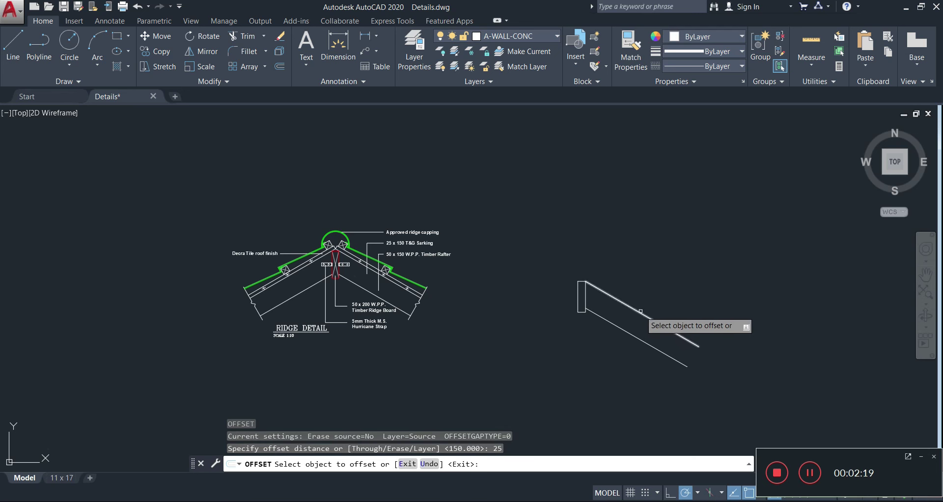
click(641, 311)
click(661, 274)
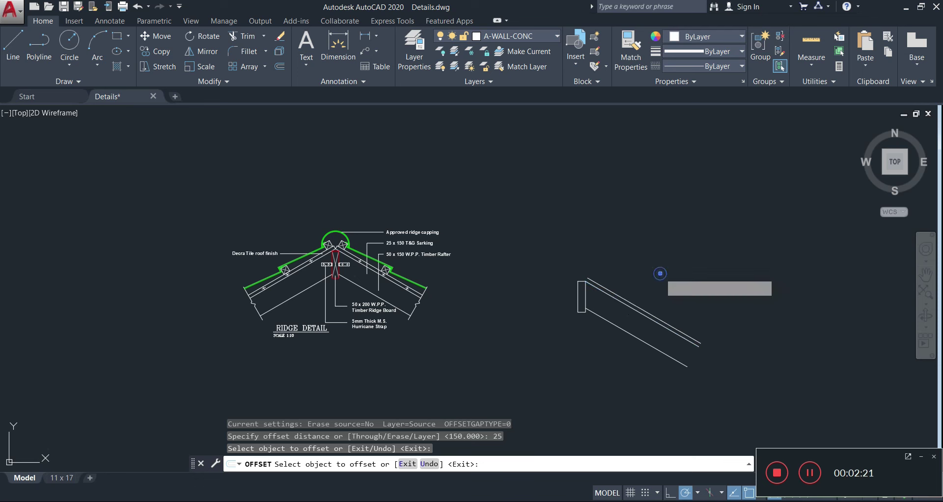
key(Return)
Offset the topmost sloping line, the sarking line, by 50 to its upper side.
text(o)
key(Return)
text(50)
key(Return)
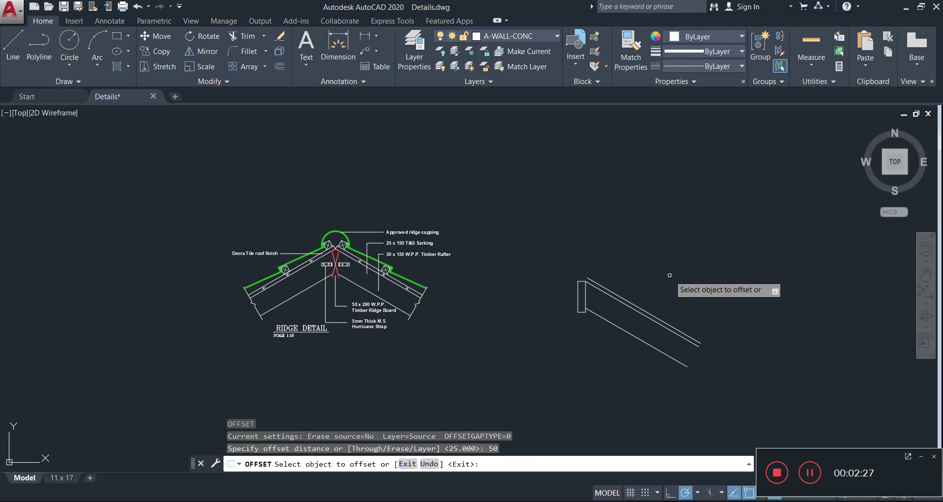
click(622, 297)
click(649, 272)
key(Escape)
key(Escape)
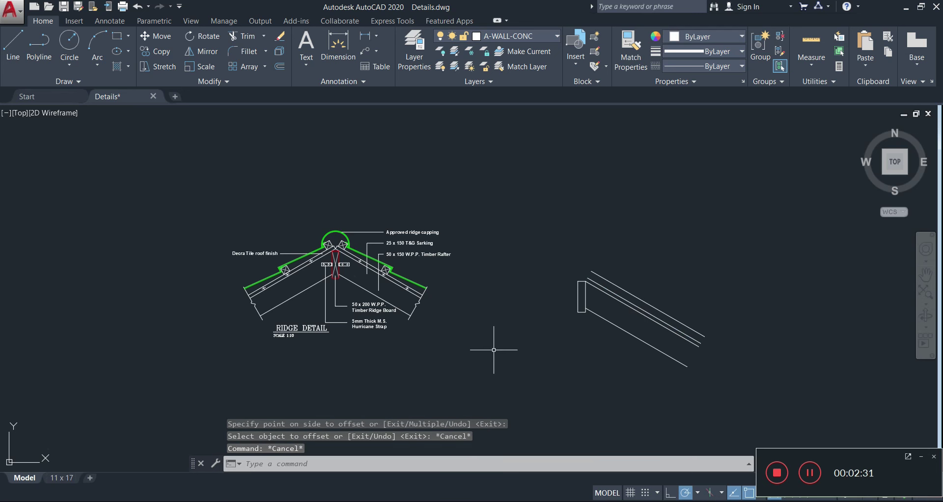
Draw a straight line perpendicular to the slope just beyond the lower ends of the four sloping lines.
scroll(718, 376, up, 4)
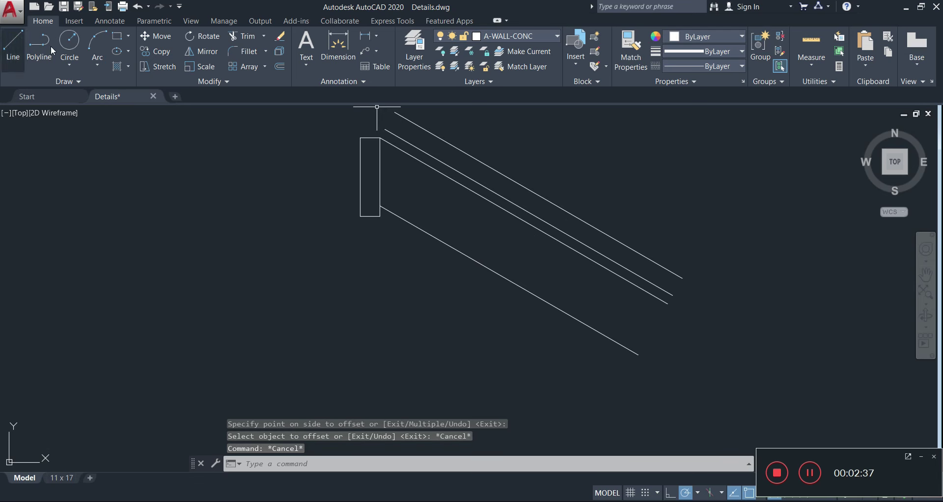
click(23, 52)
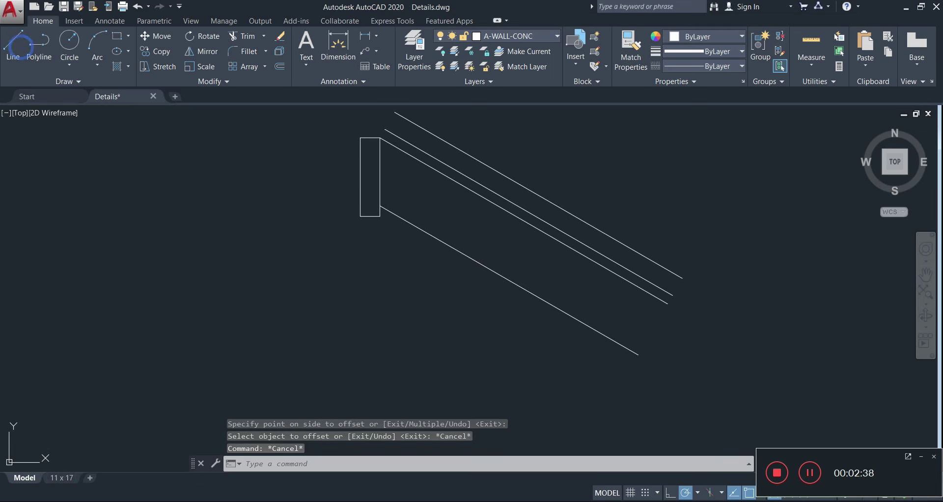
click(629, 382)
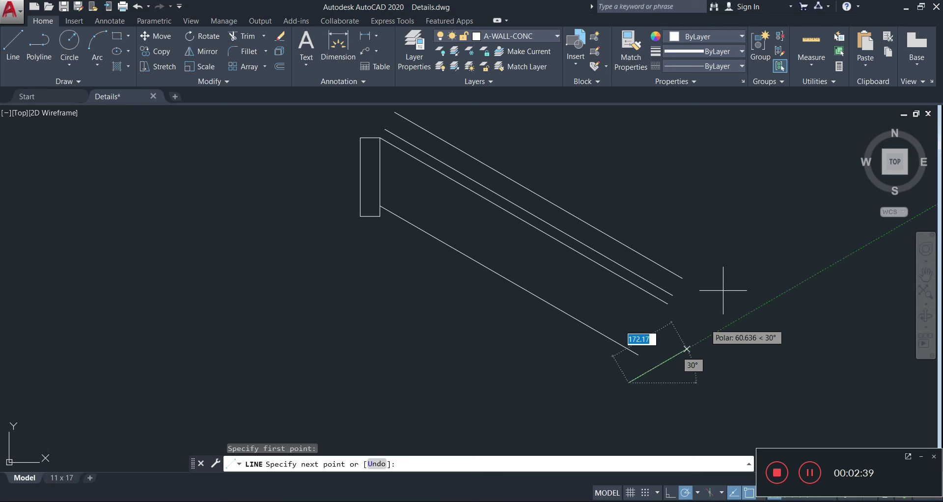
click(718, 228)
key(Escape)
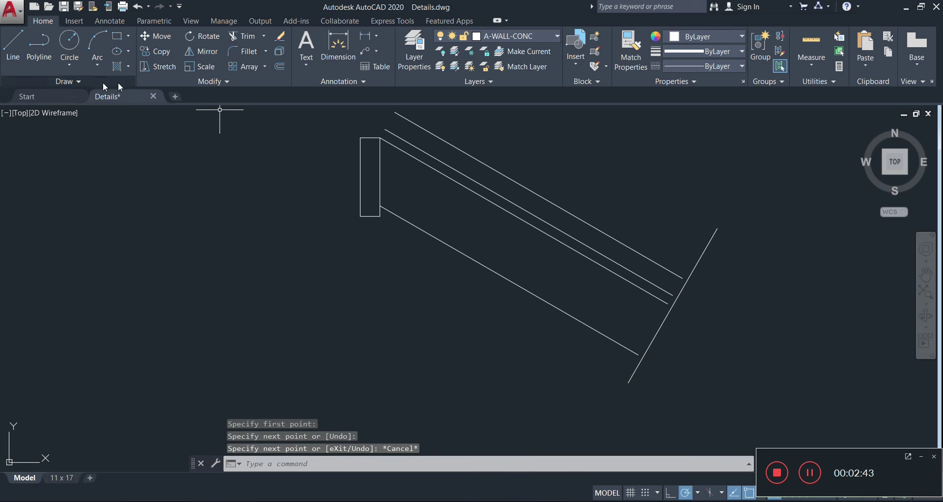
Draw a three-segment zigzag break mark across the perpendicular line near the lower end of the rafter.
click(12, 49)
scroll(673, 278, up, 2)
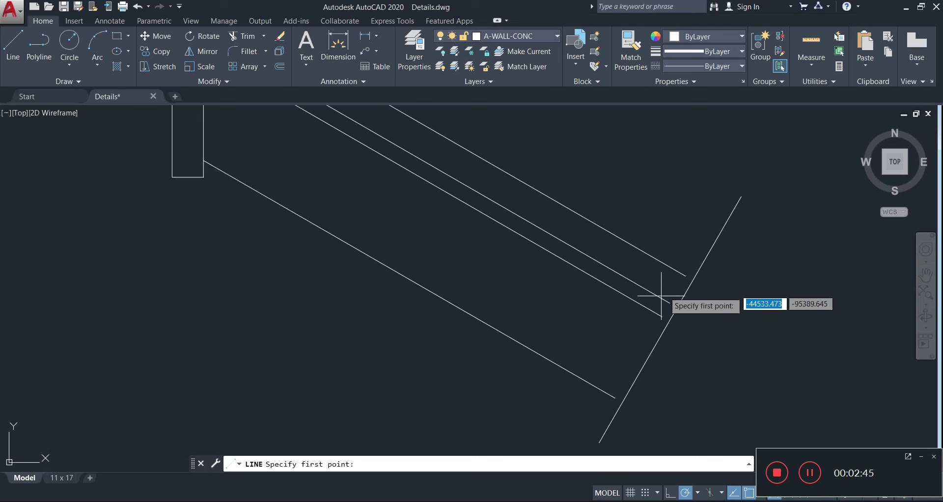
click(602, 335)
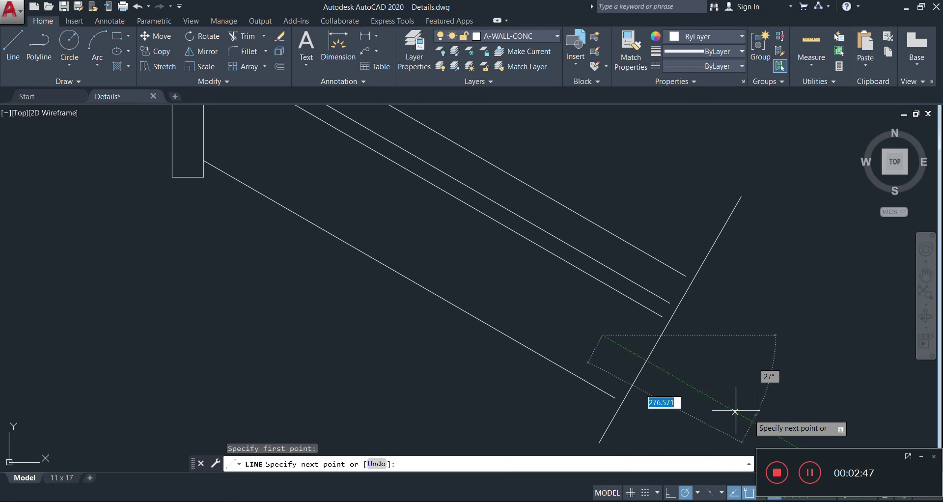
click(719, 403)
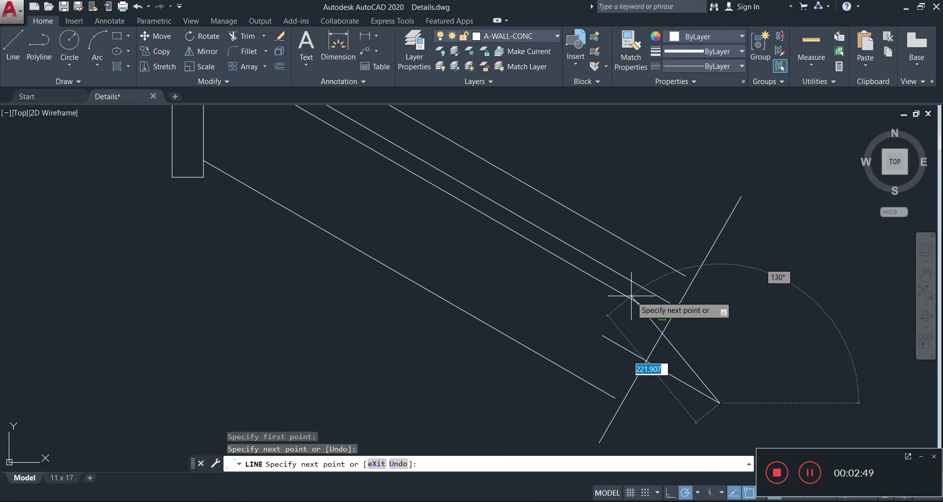
click(637, 317)
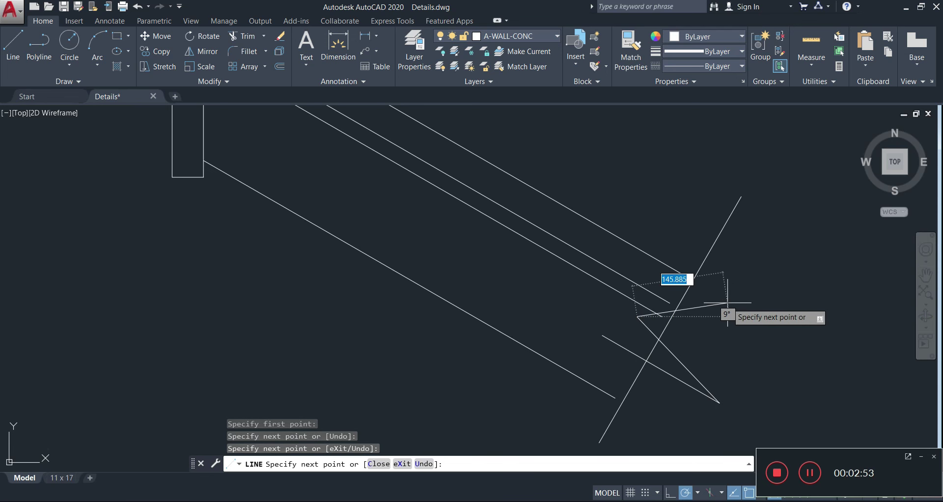
click(728, 303)
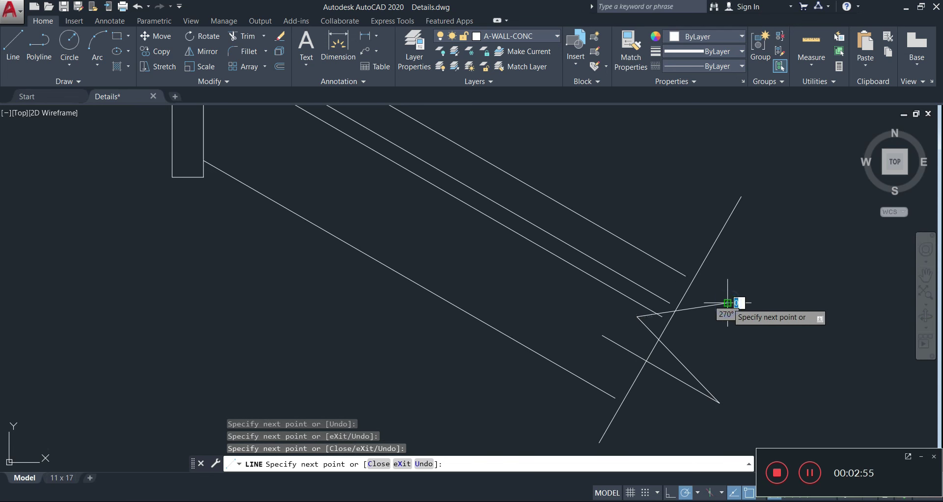
key(Escape)
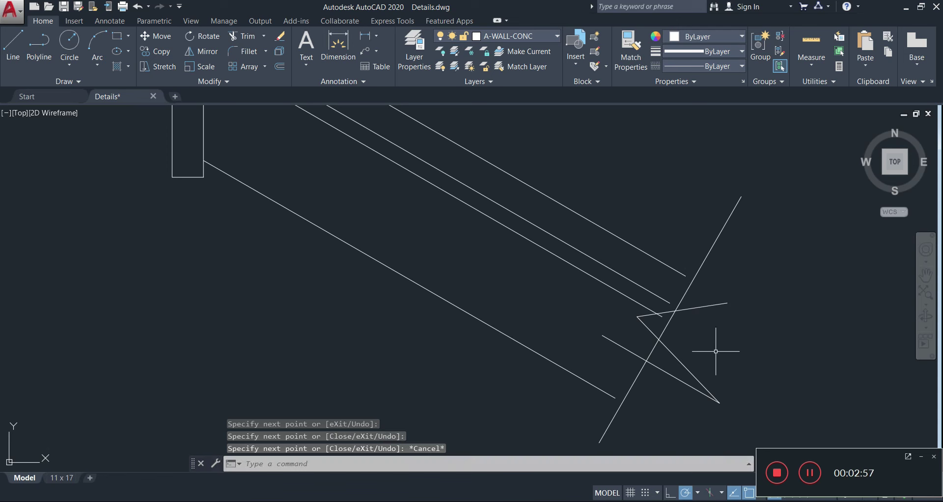
Trim the zigzag's outer tails, the perpendicular line between them and the upper rafter line's overshoot to form a clean break line.
scroll(716, 351, down, 4)
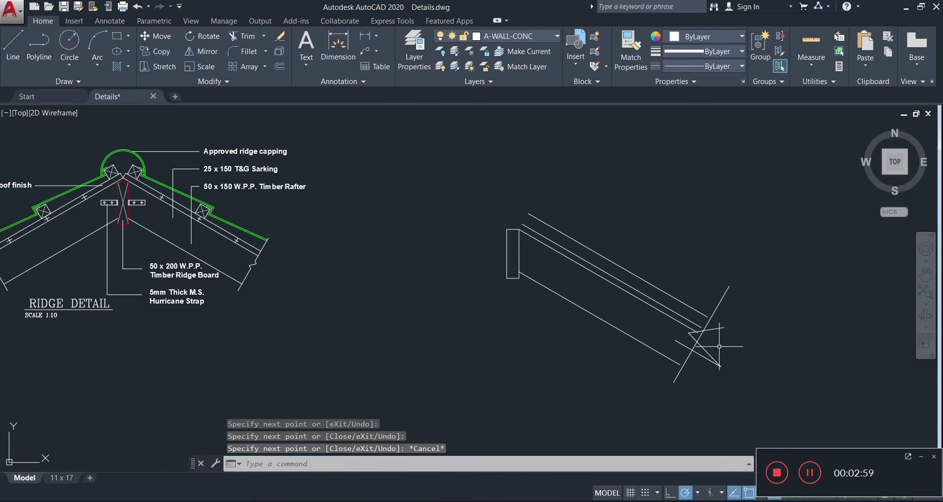
scroll(719, 347, up, 3)
scroll(708, 339, down, 3)
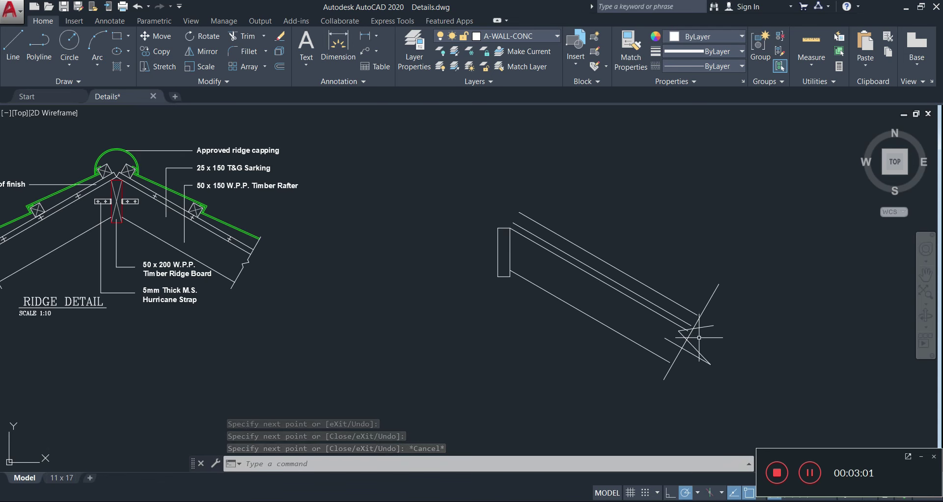
scroll(699, 337, up, 2)
text(tr)
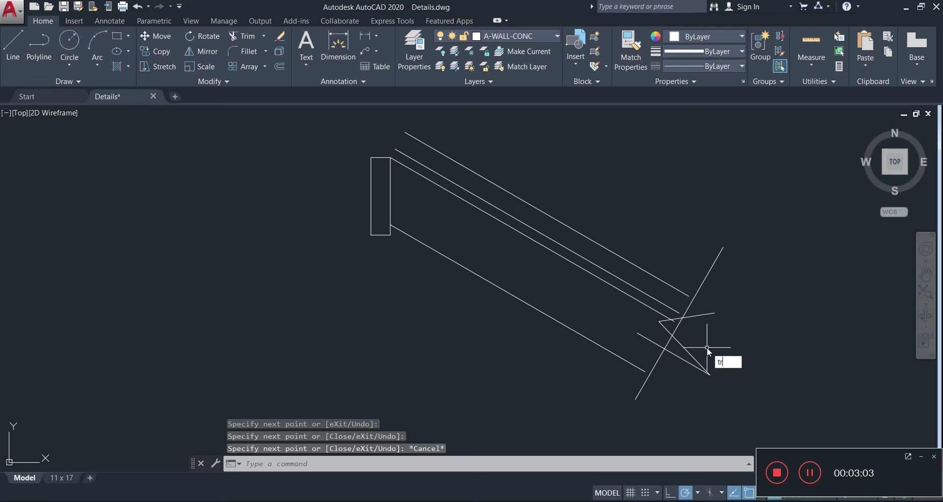
key(Return)
key(Return)
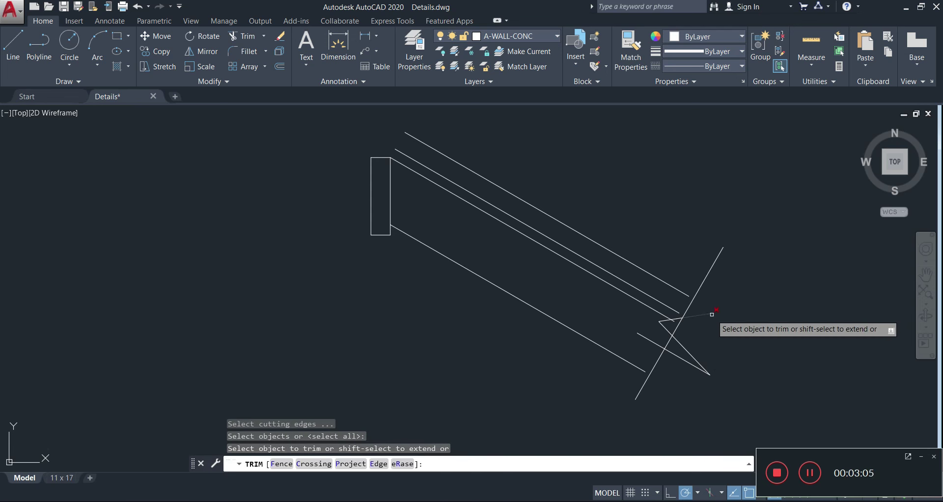
click(710, 315)
click(654, 341)
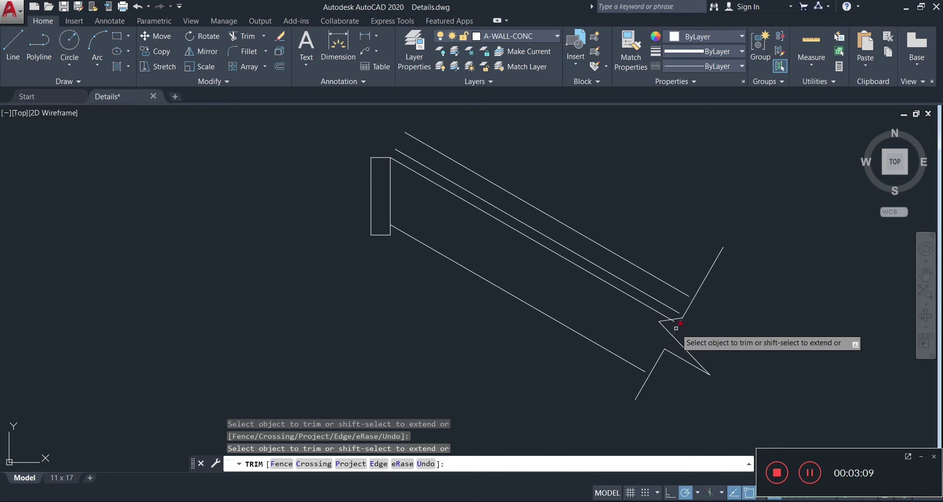
scroll(679, 320, up, 6)
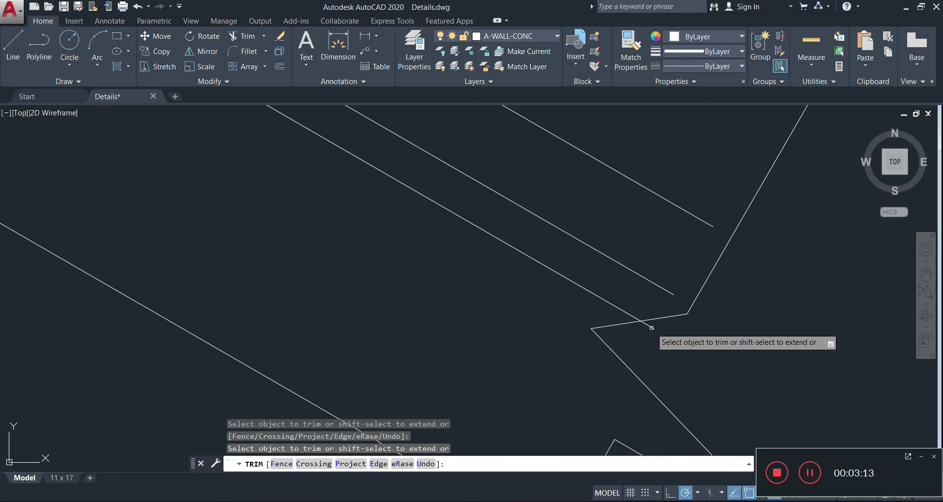
key(Escape)
Stretch the zigzag's upper inner corner further up the slope, past the upper rafter line.
click(612, 317)
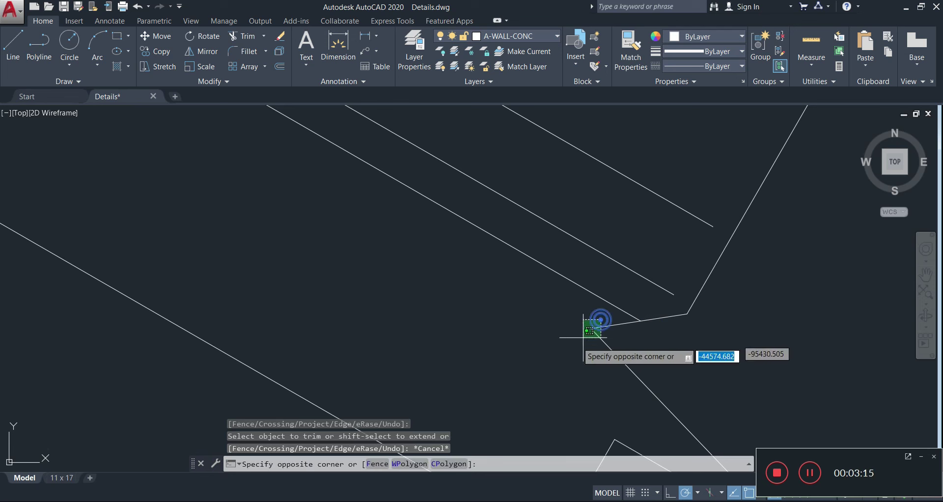
click(571, 347)
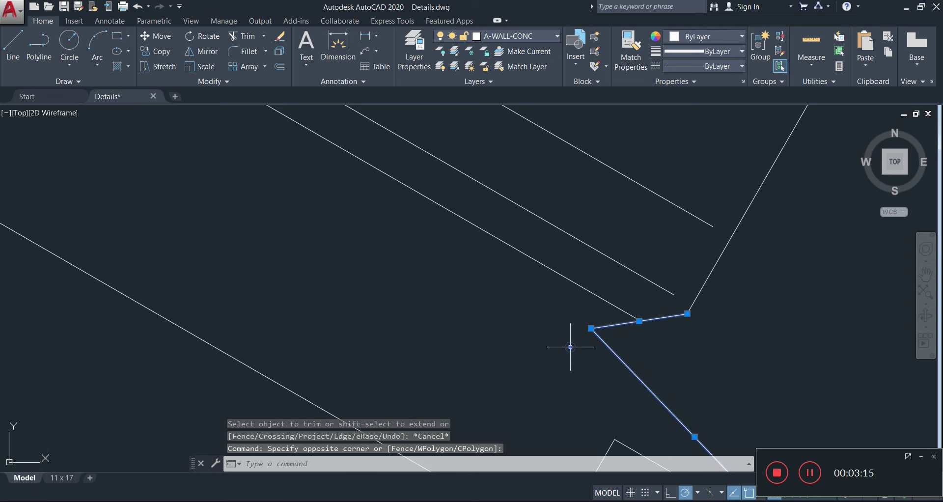
click(591, 328)
click(542, 293)
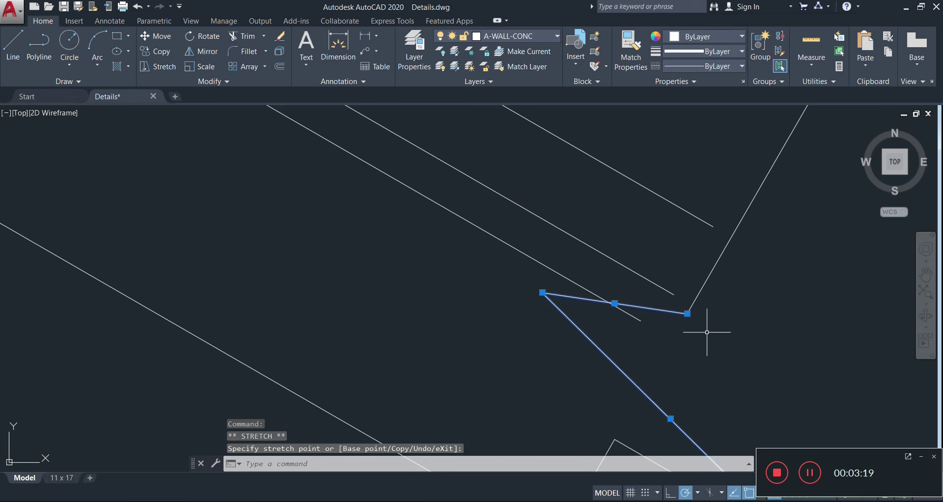
Trim the upper rafter line's overshoot using the two reshaped zigzag segments as cutting edges.
text(tr)
key(Return)
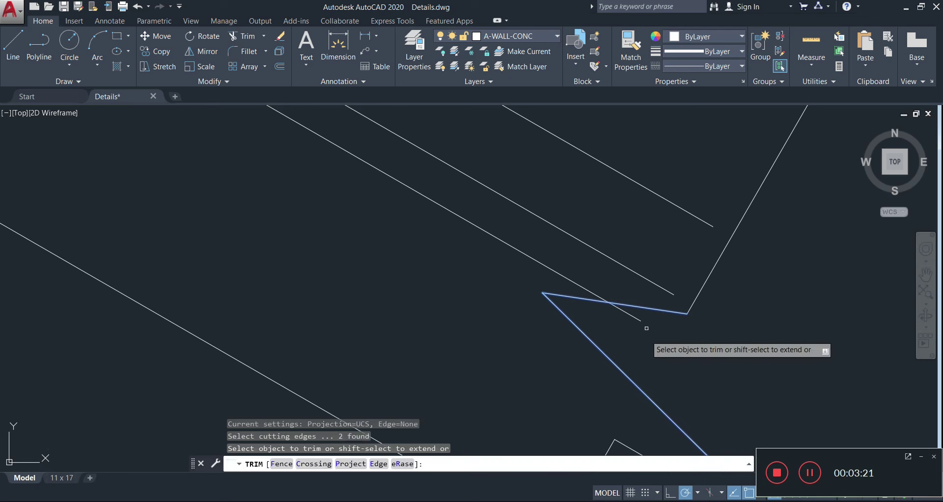
click(644, 320)
key(Escape)
scroll(639, 339, down, 5)
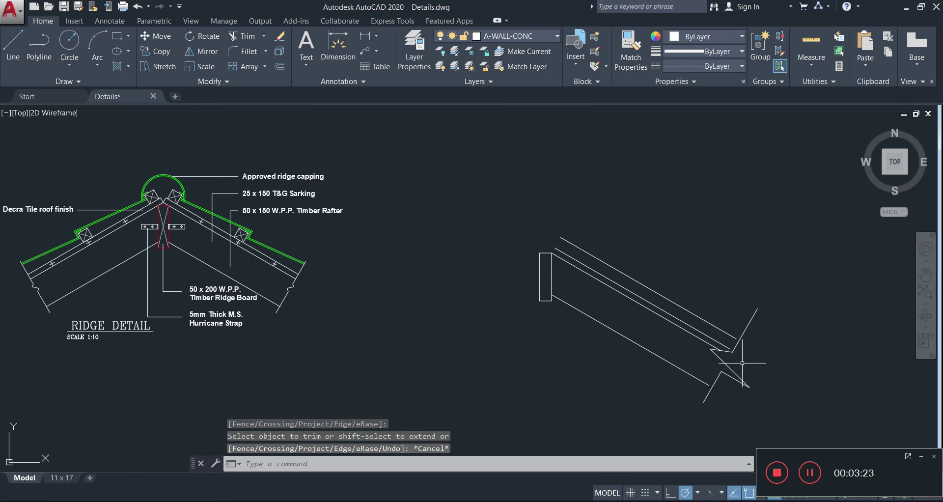
Join the five break line segments into one polyline.
scroll(717, 364, up, 5)
click(773, 310)
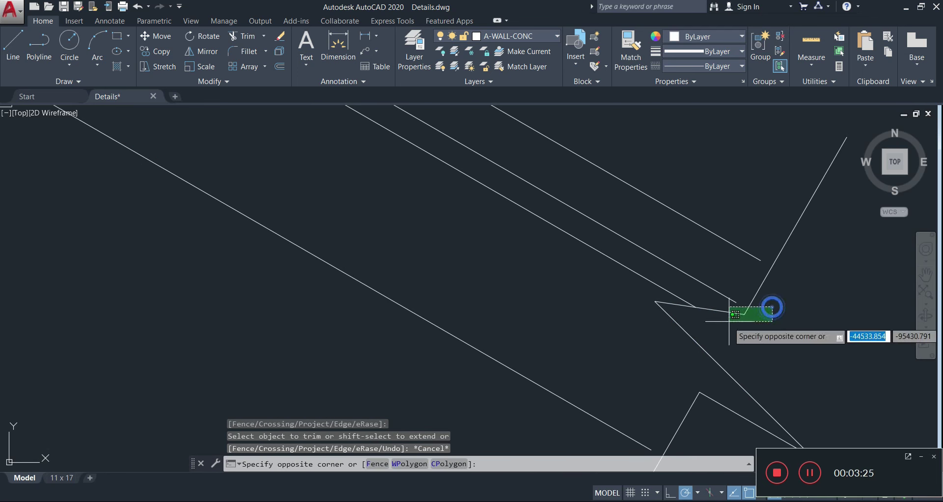
click(726, 323)
click(753, 364)
click(697, 402)
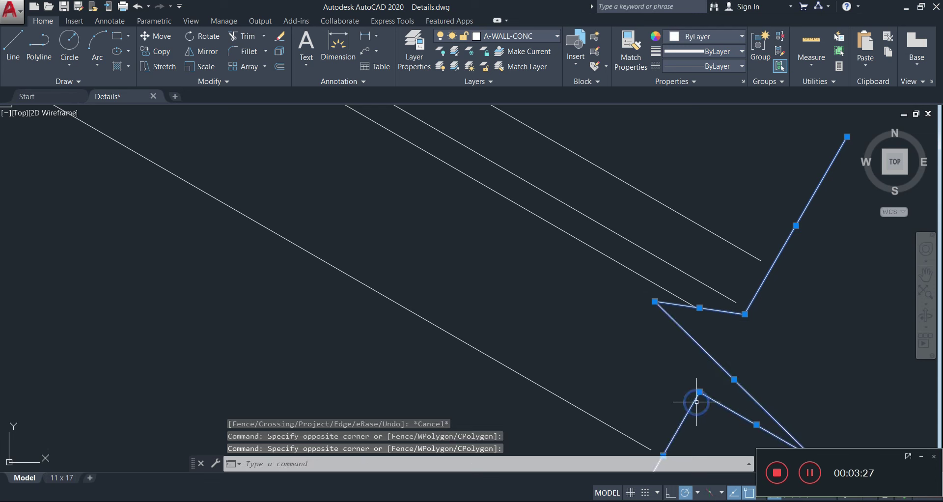
text(jo)
key(Return)
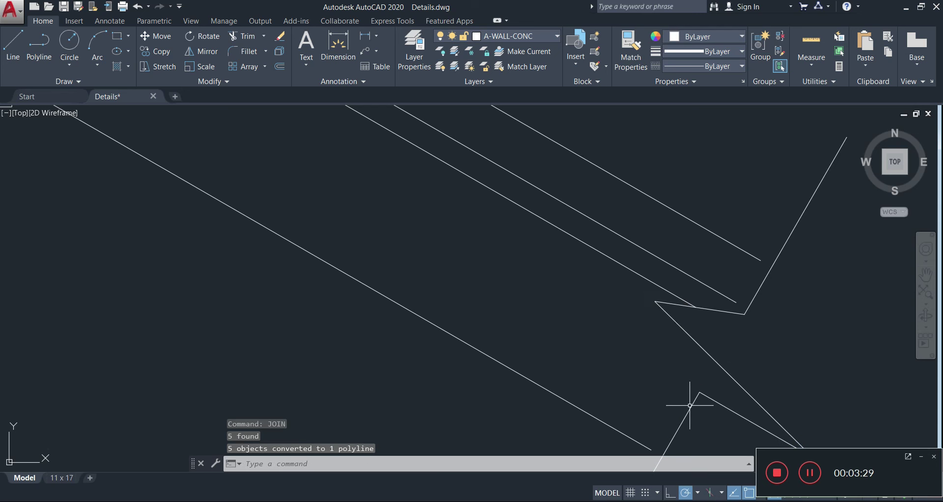
Extend the top sloping line, the sarking line and the lower rafter line to the break line polyline.
click(811, 214)
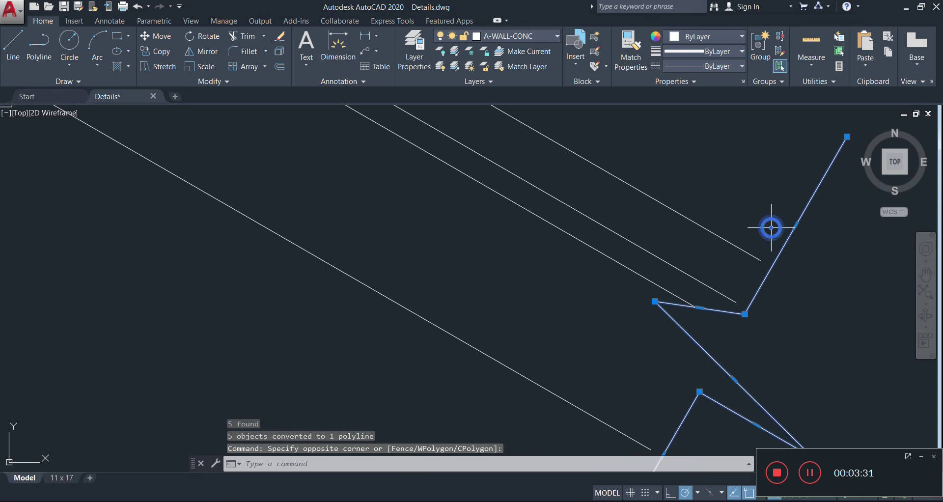
text(ex)
key(Return)
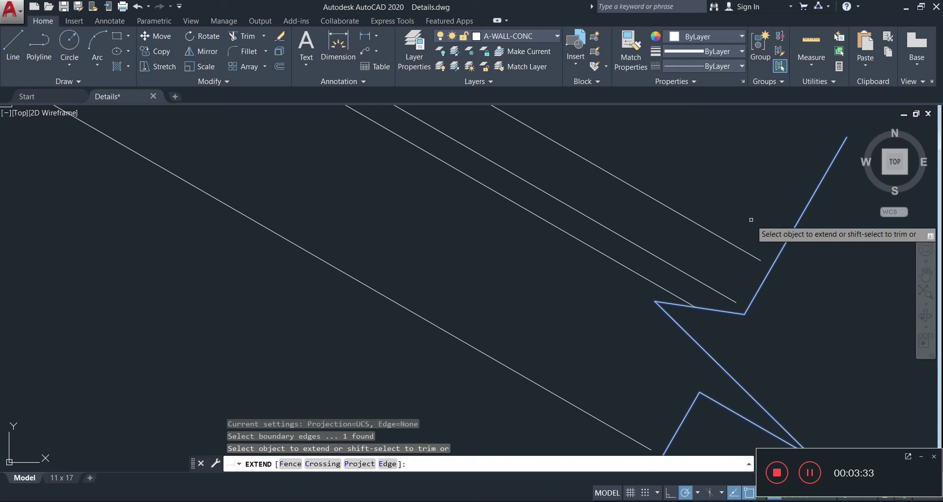
click(749, 226)
click(689, 272)
click(621, 374)
click(584, 414)
key(Escape)
key(Escape)
scroll(650, 382, down, 6)
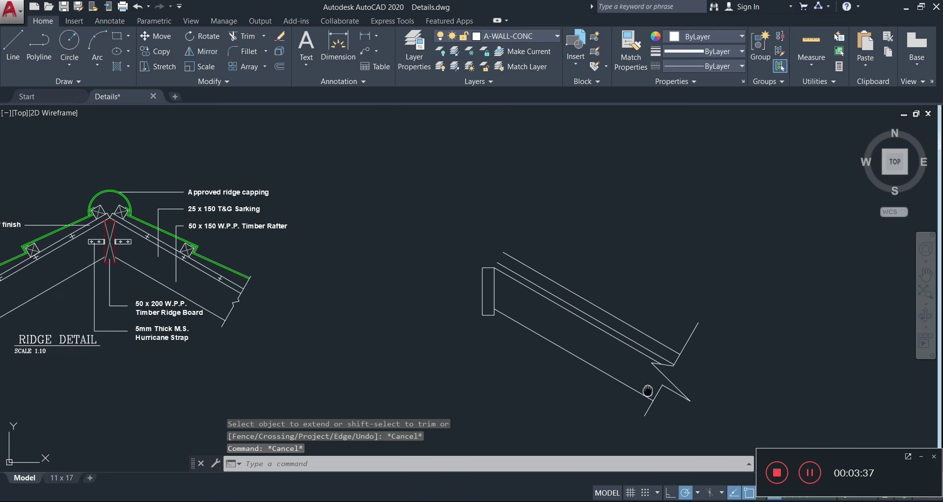
Draw a short vertical line upward from the midpoint of the ridge board's top edge.
middle_drag(648, 391, 700, 338)
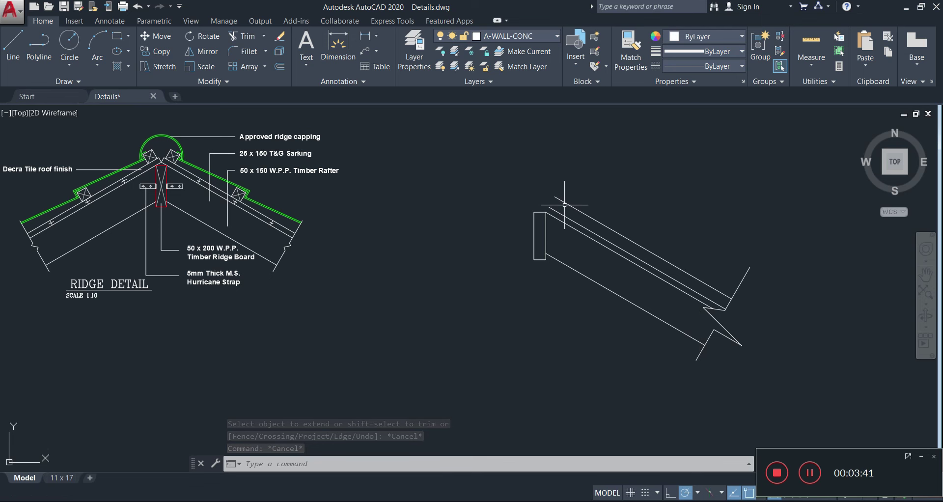
scroll(565, 205, up, 2)
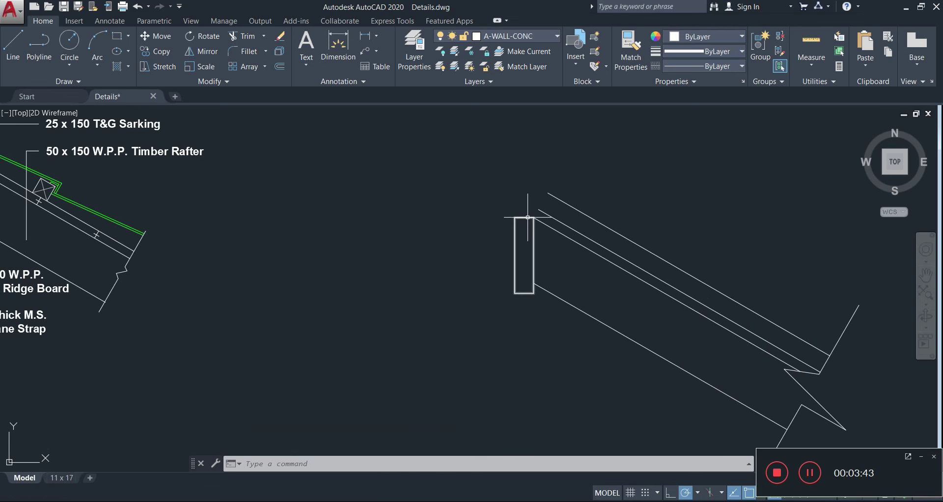
key(Return)
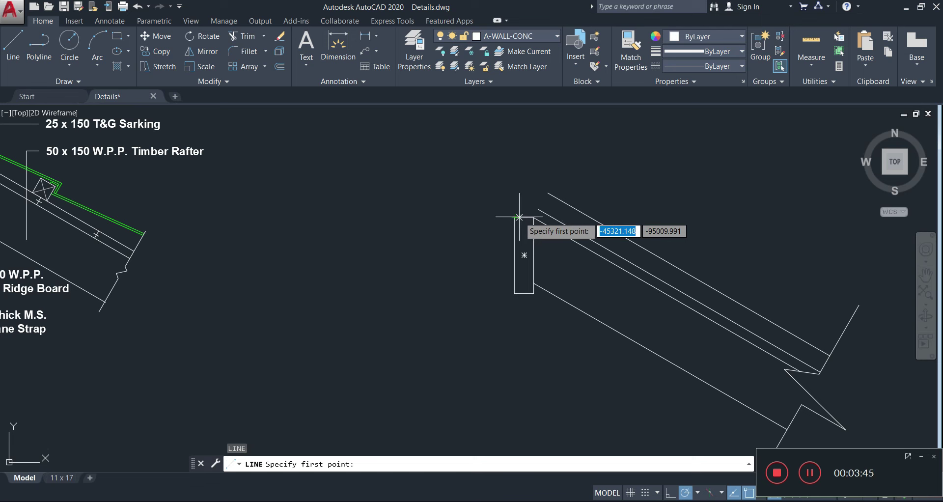
click(525, 217)
click(521, 185)
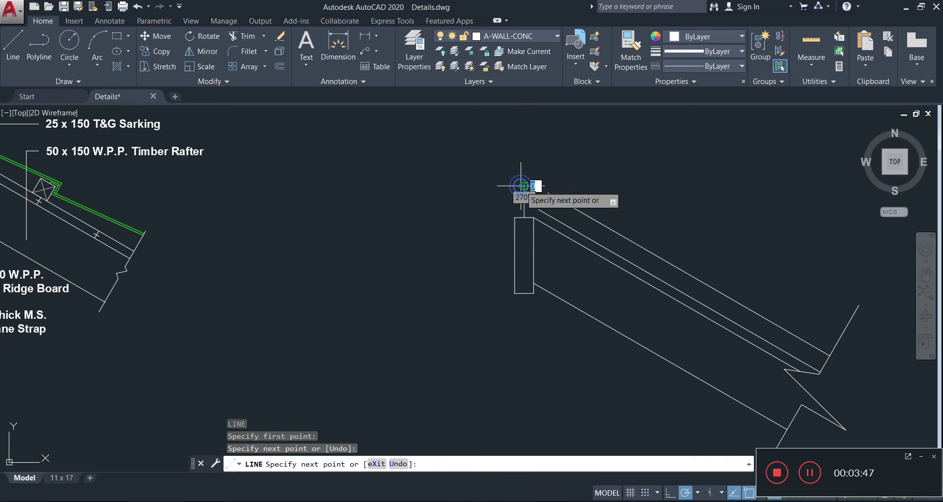
key(Escape)
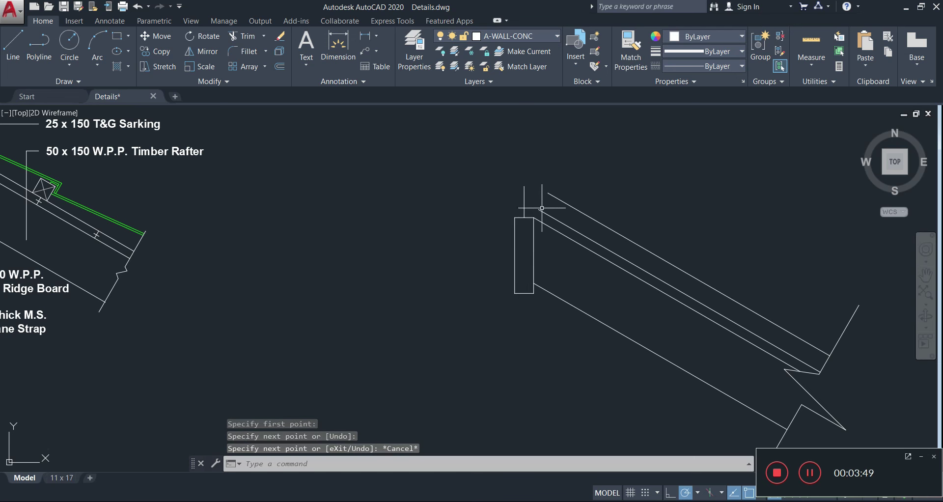
text(ex)
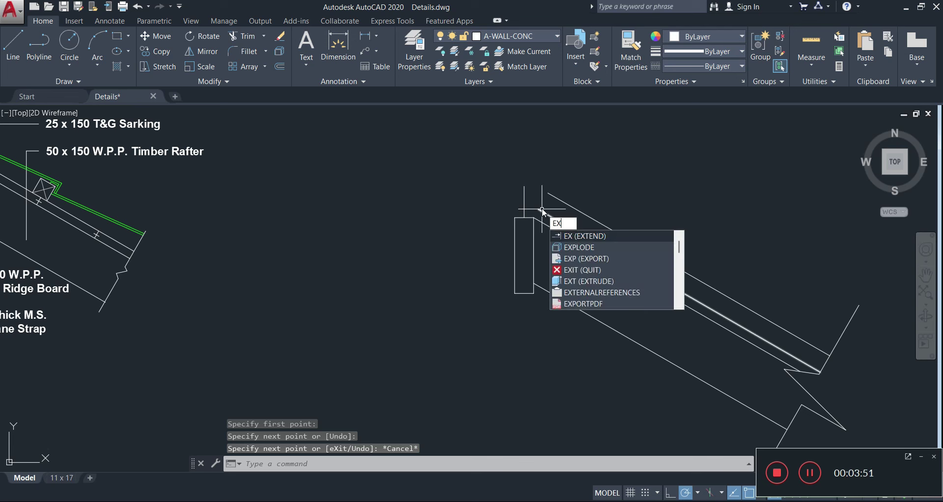
key(Return)
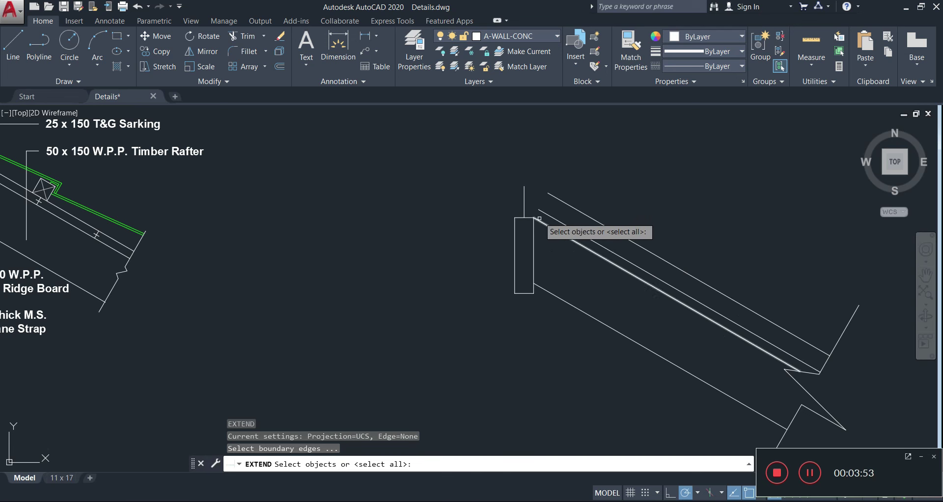
key(Escape)
Extend the upper rafter line and the sarking line to the vertical line above the ridge board.
click(543, 190)
click(490, 197)
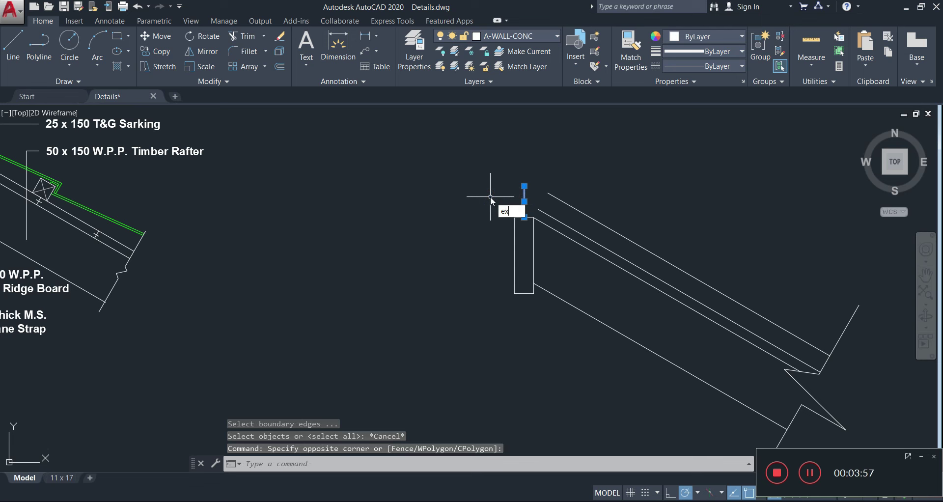
key(Return)
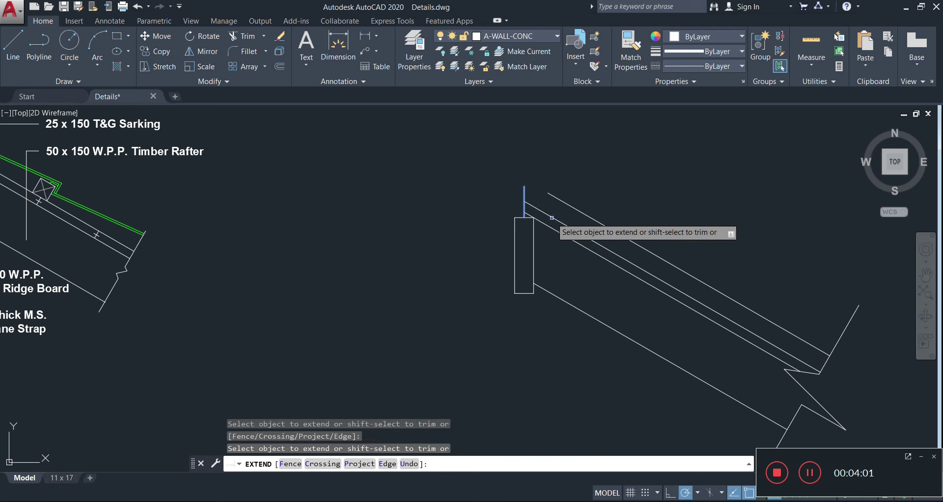
key(Escape)
Draw a line from the ridge end of the lower sarking line perpendicular to the upper sarking line.
scroll(522, 215, up, 5)
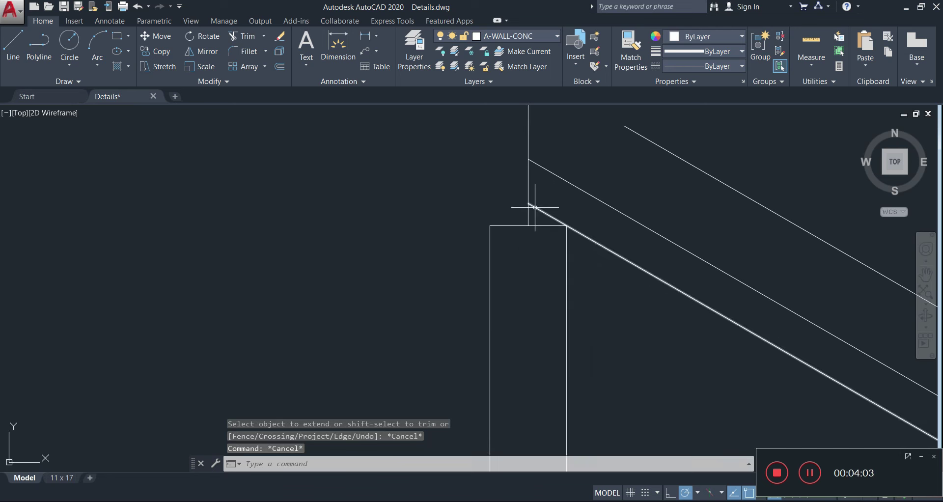
text(l)
key(Return)
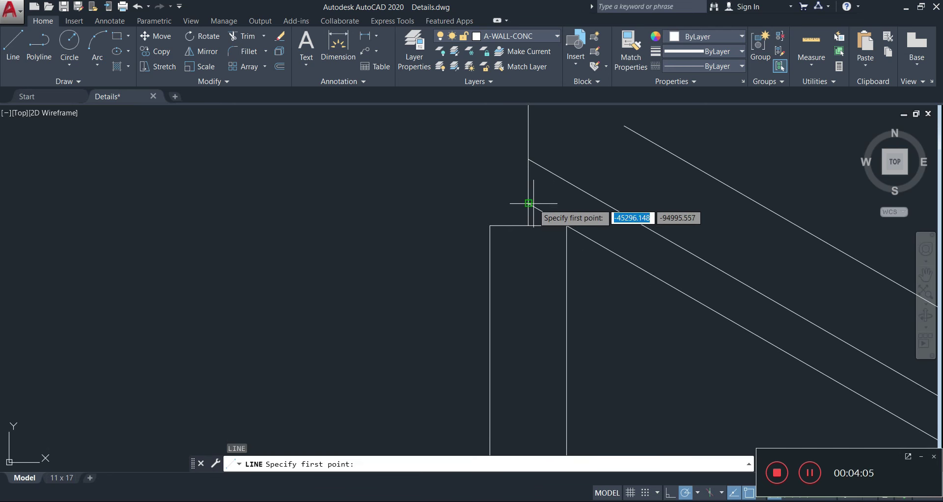
scroll(527, 203, up, 2)
click(528, 203)
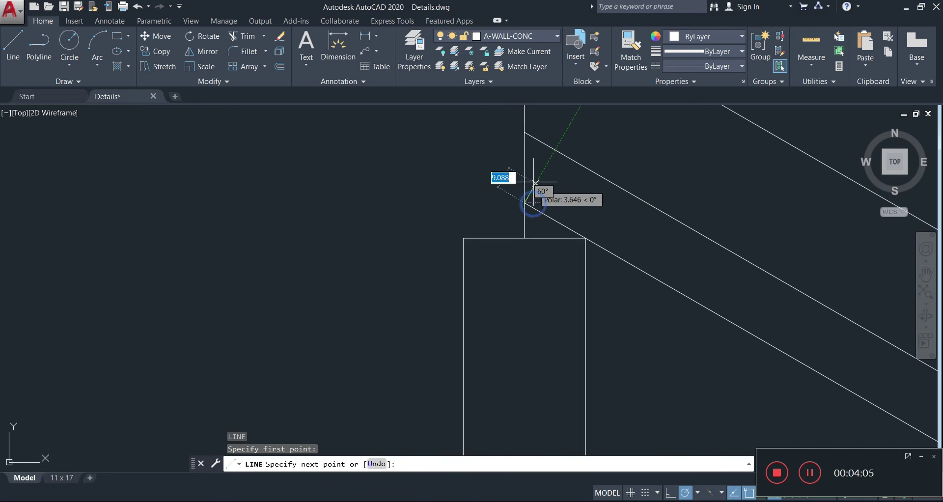
click(552, 150)
key(Escape)
Delete the vertical line above the ridge board and fillet the upper sarking line to the perpendicular end line.
click(524, 160)
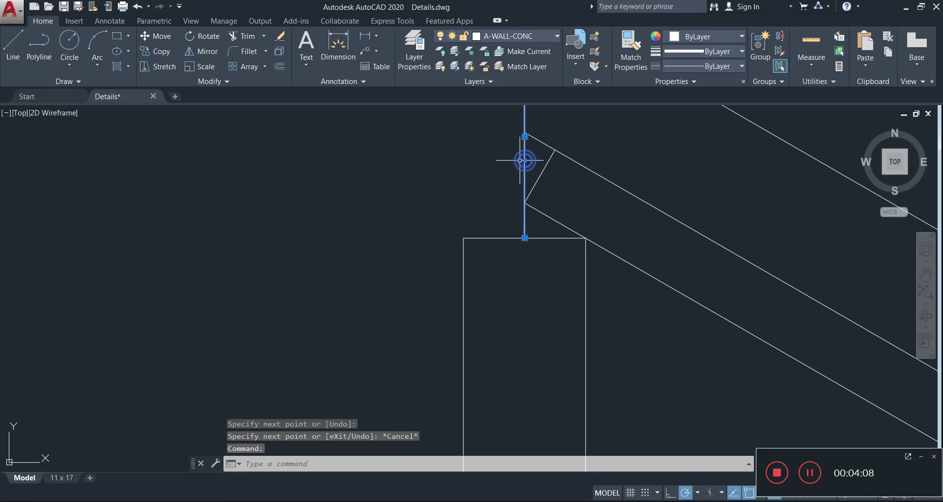
key(Delete)
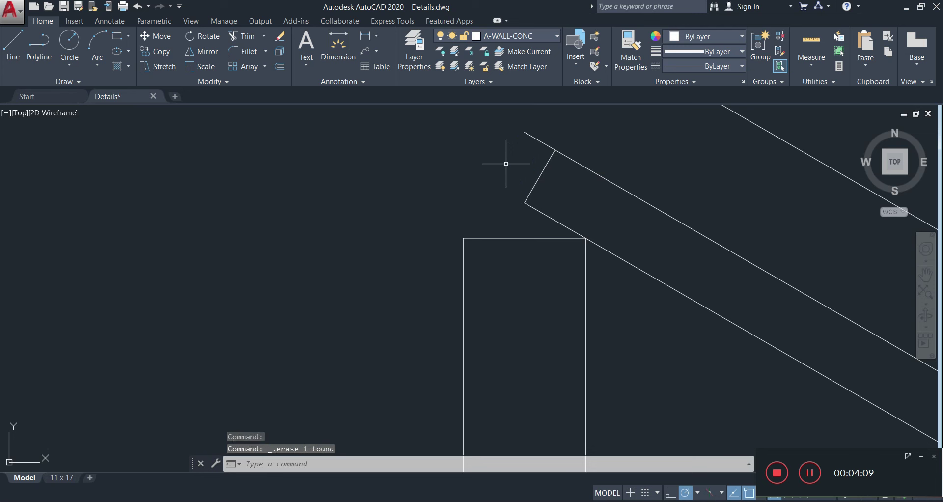
click(247, 51)
click(572, 159)
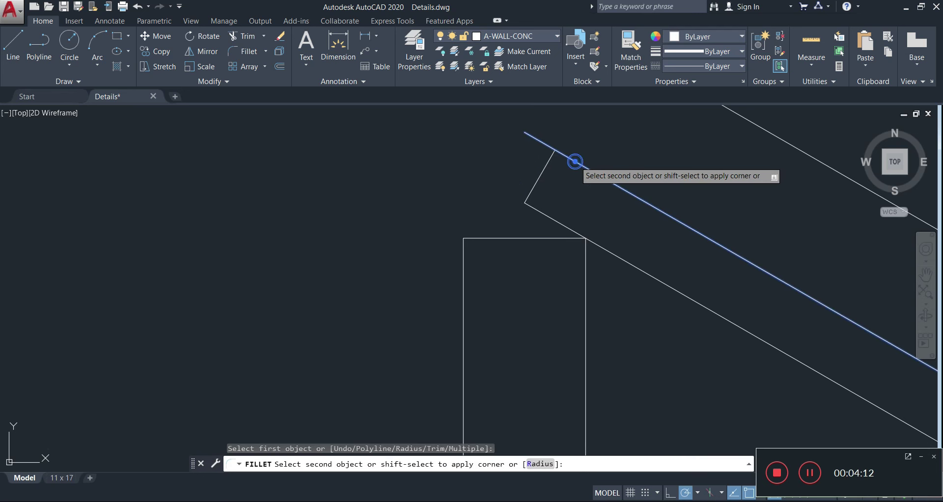
click(543, 166)
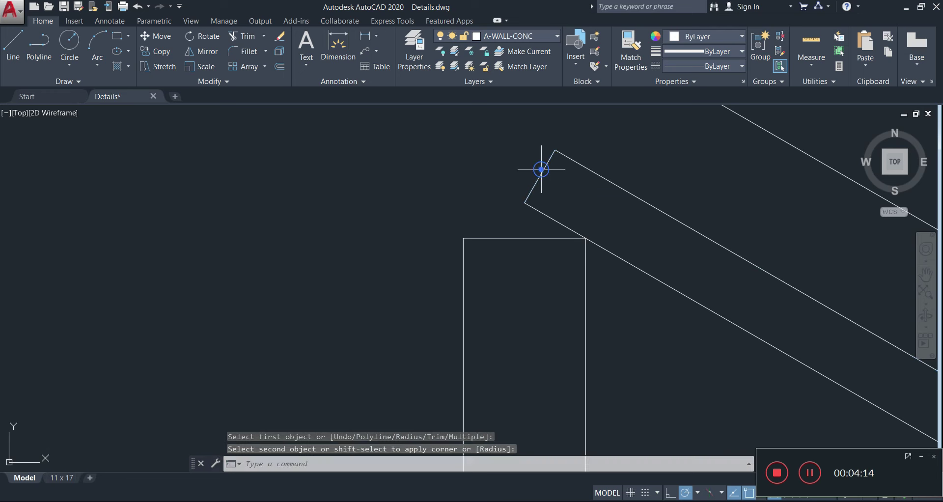
Fillet the topmost sloping line to the sarking's end line to form a square corner at the ridge.
scroll(669, 220, down, 3)
mouse_move(705, 269)
middle_down()
mouse_move(642, 253)
mouse_move(603, 268)
middle_up()
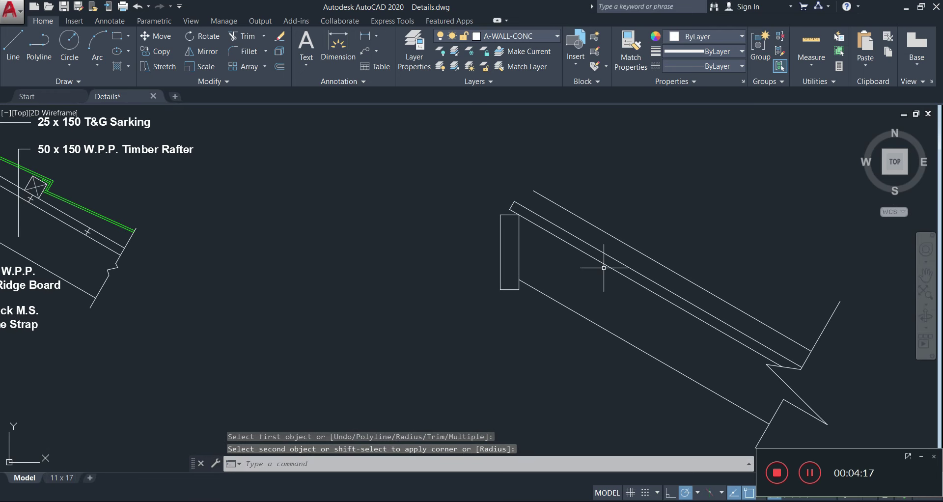
scroll(603, 268, down, 4)
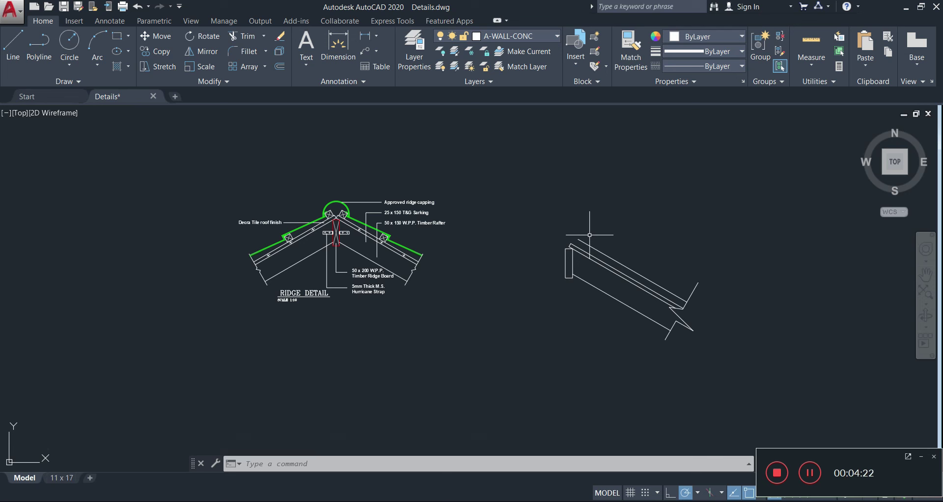
scroll(580, 235, up, 2)
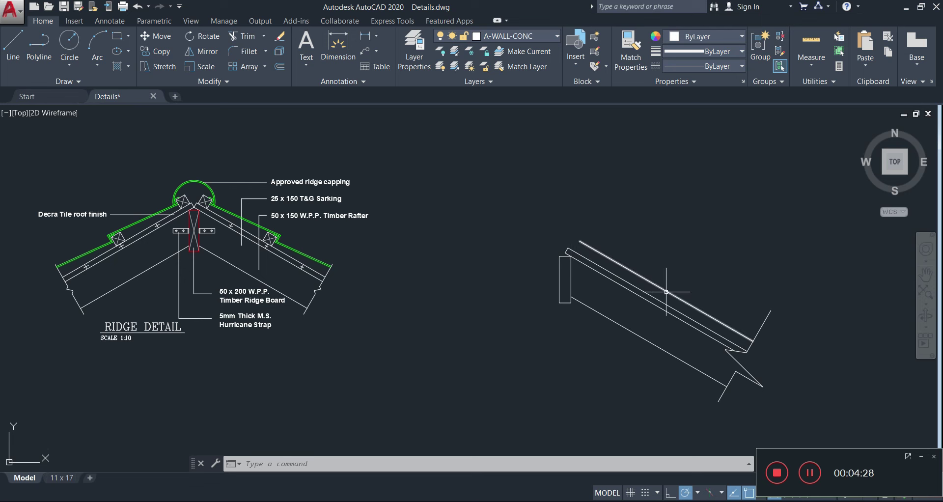
scroll(588, 281, up, 6)
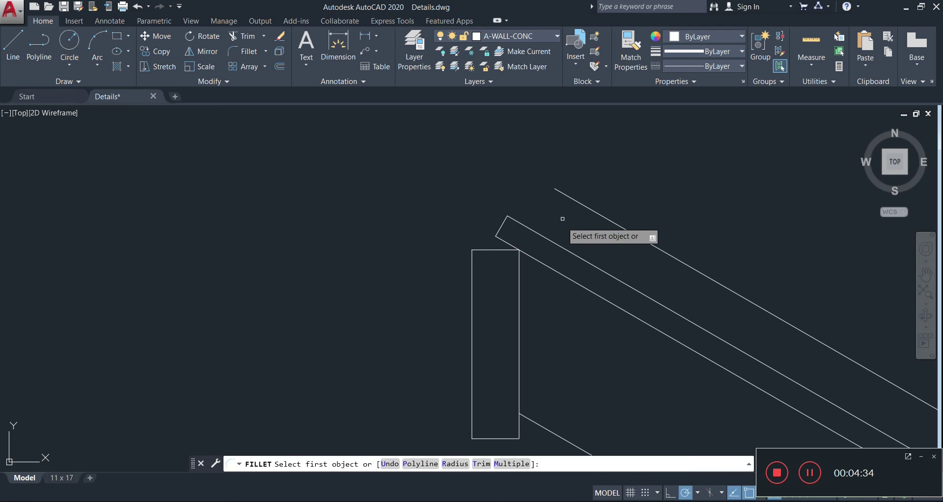
click(570, 200)
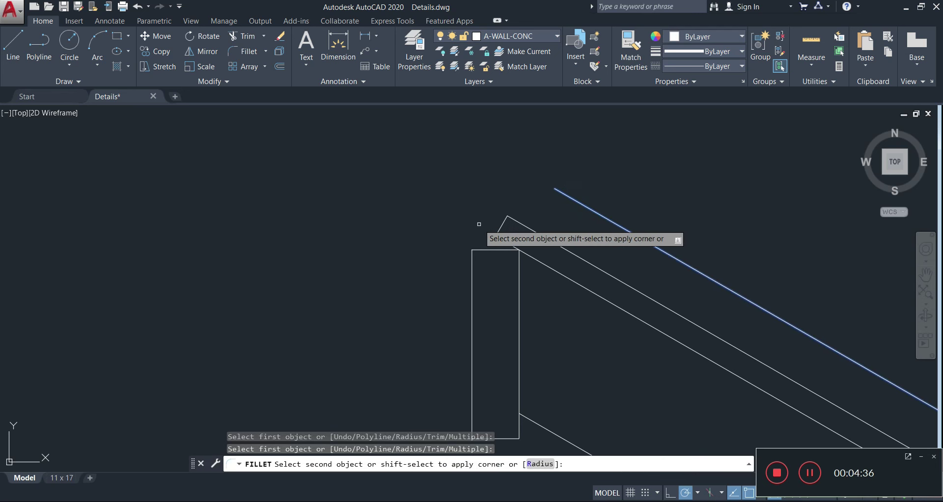
click(502, 223)
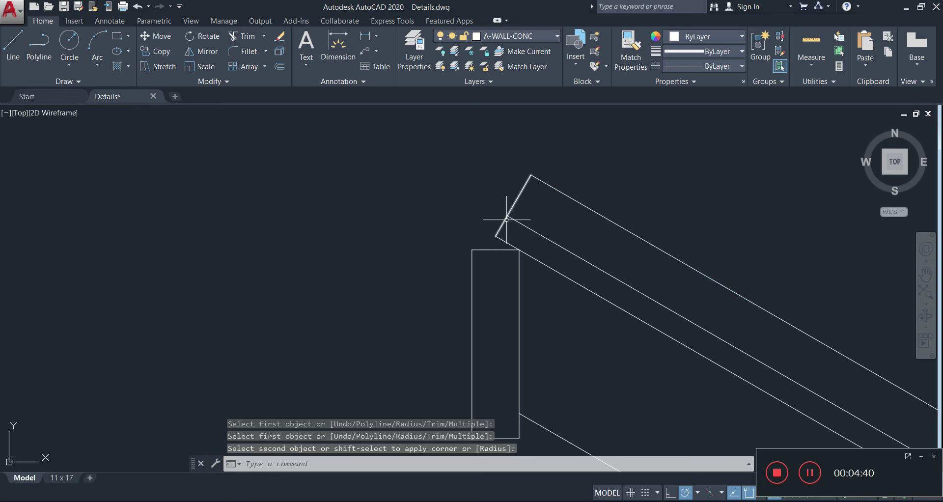
Draw a separate line from the new top corner down to the ridge end of the upper sarking line.
text(l)
key(Return)
click(532, 175)
click(509, 215)
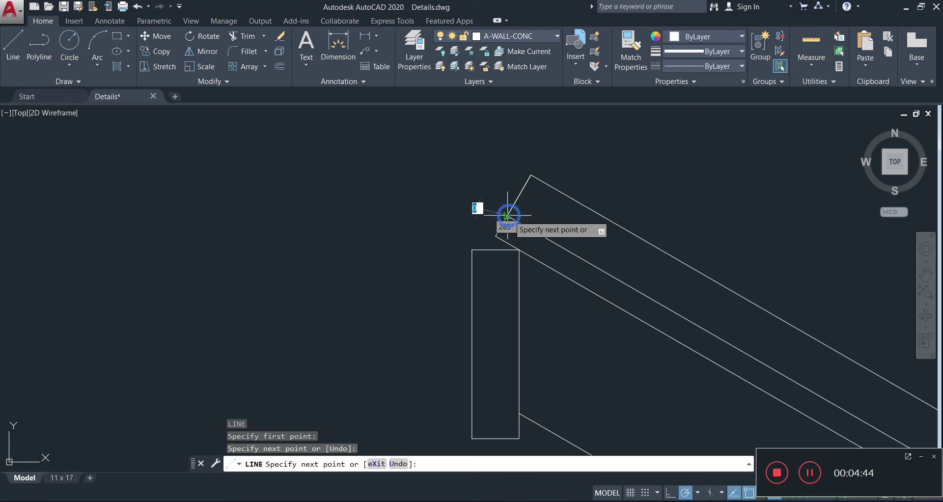
key(Escape)
Trim the long end line above the upper sarking line, using the sarking line as the cutting edge.
click(552, 223)
click(541, 235)
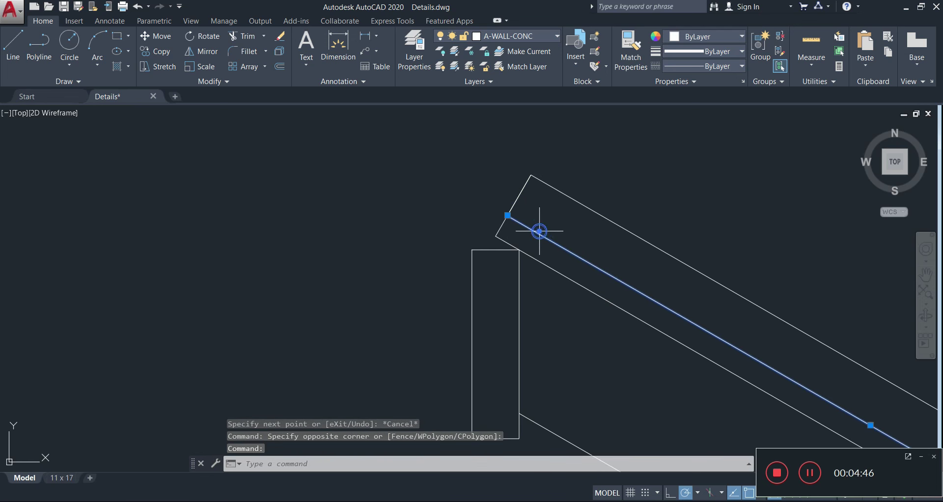
text(tr)
key(Return)
click(543, 196)
click(489, 195)
key(Escape)
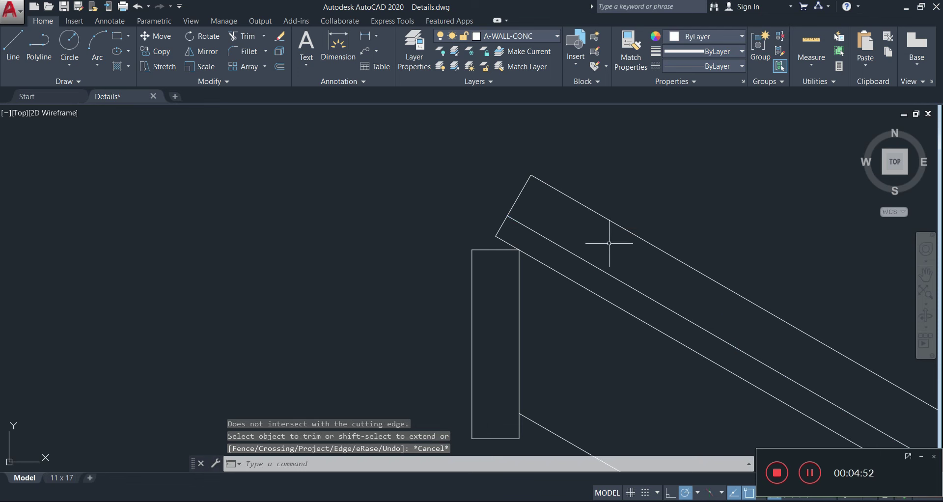
Offset the short end line above the sarking by 50 down the slope to form the ridge batten's other side.
text(o)
key(Return)
text(50)
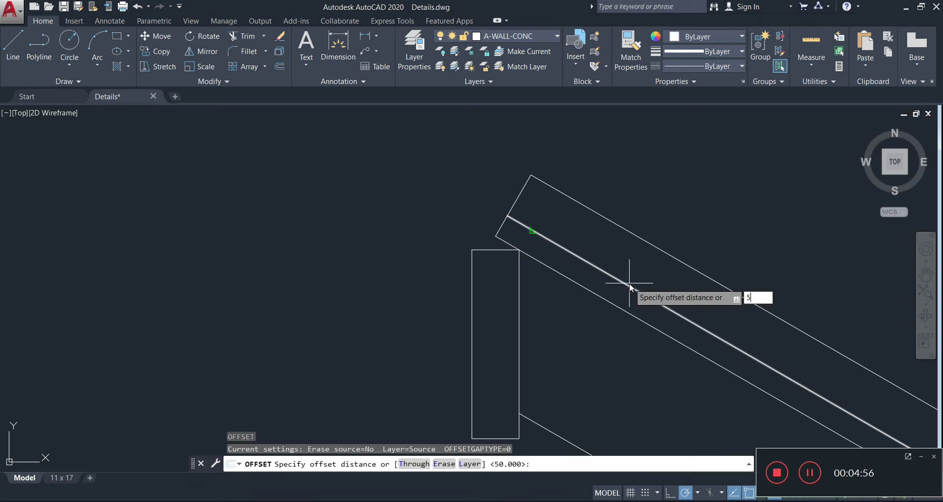
key(Return)
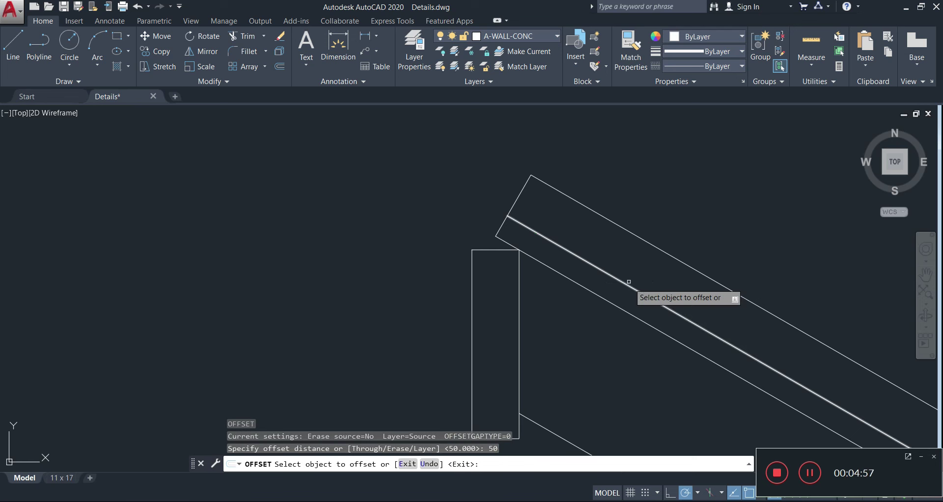
click(520, 196)
click(580, 218)
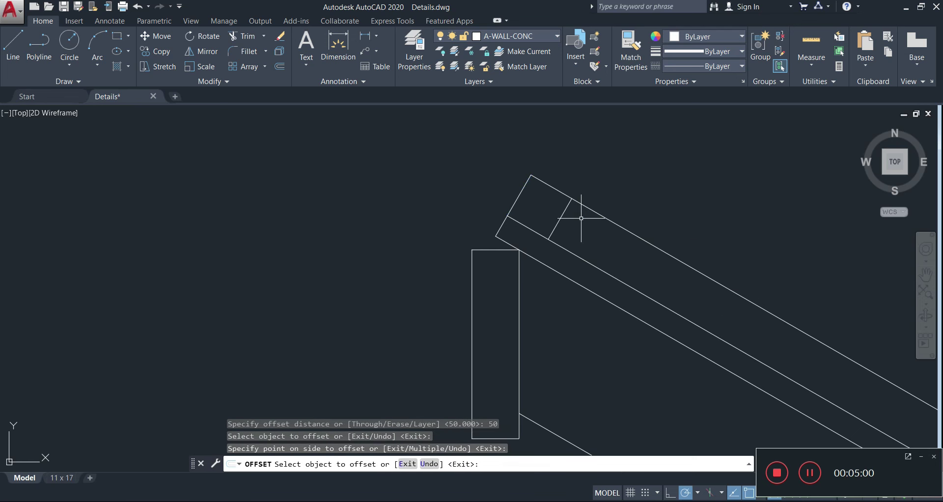
key(Escape)
Draw two crossing diagonals between the corners of the square batten at the ridge.
text(l)
key(Return)
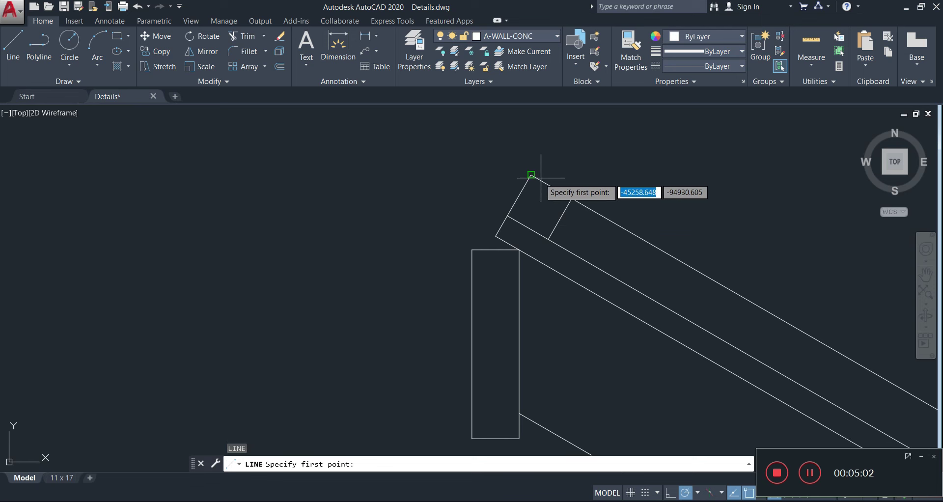
click(531, 175)
click(549, 239)
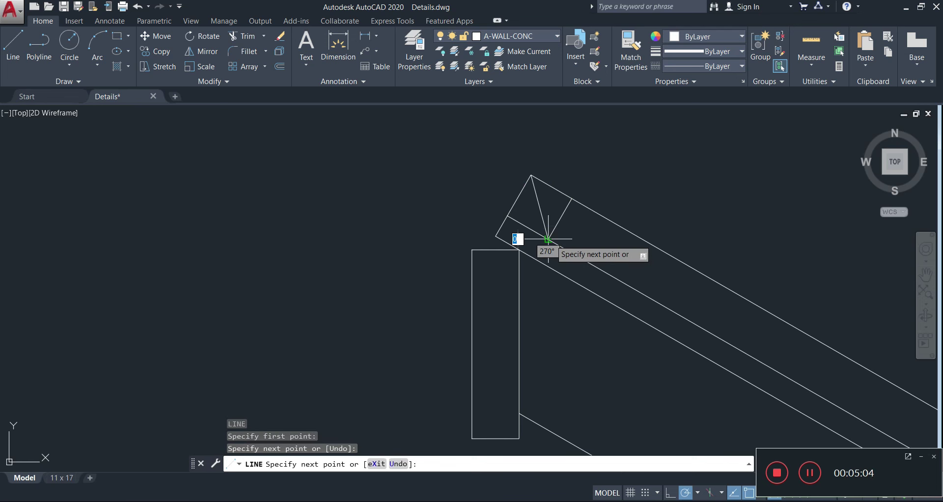
key(Return)
key(Return)
click(571, 199)
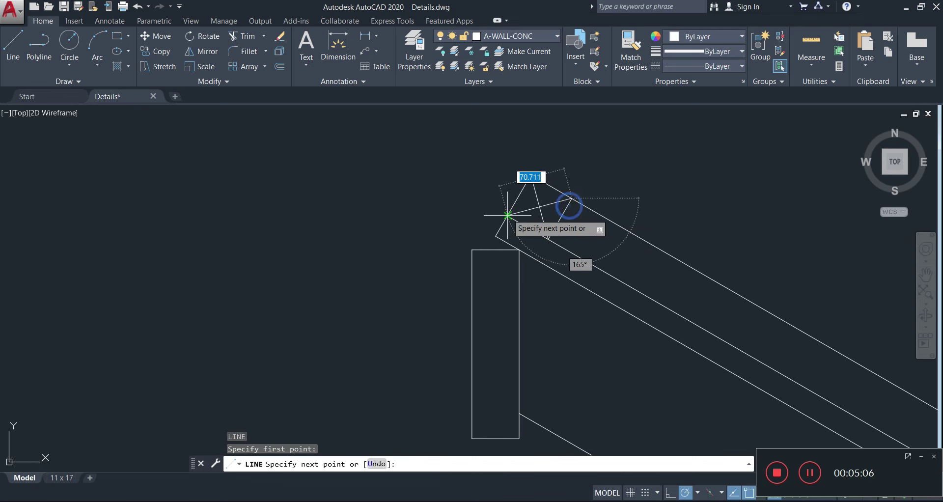
click(507, 214)
key(Return)
Draw two crossing diagonals between opposite corners of the ridge board rectangle.
text(l)
key(Return)
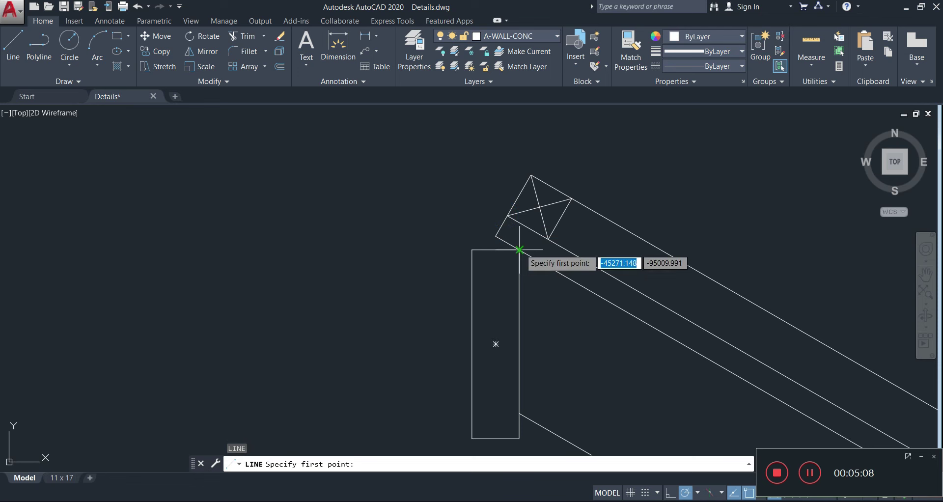
click(518, 251)
click(472, 438)
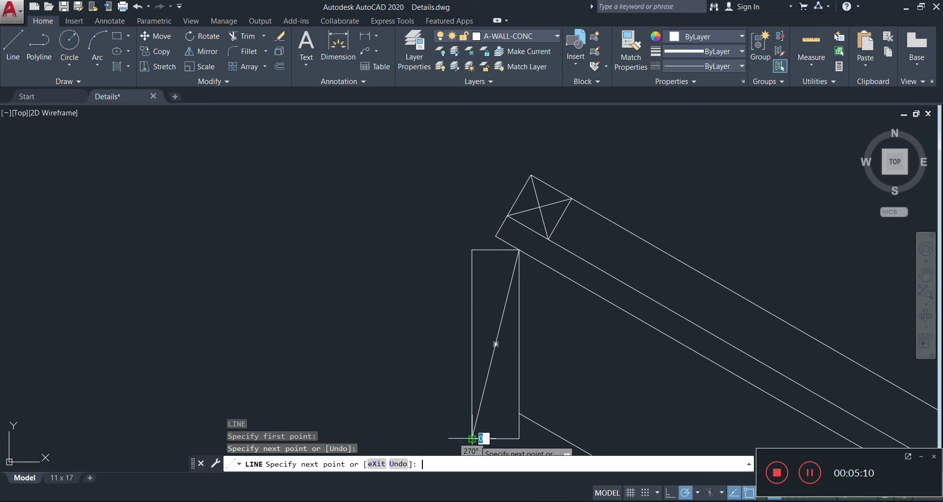
key(Return)
key(Return)
click(519, 438)
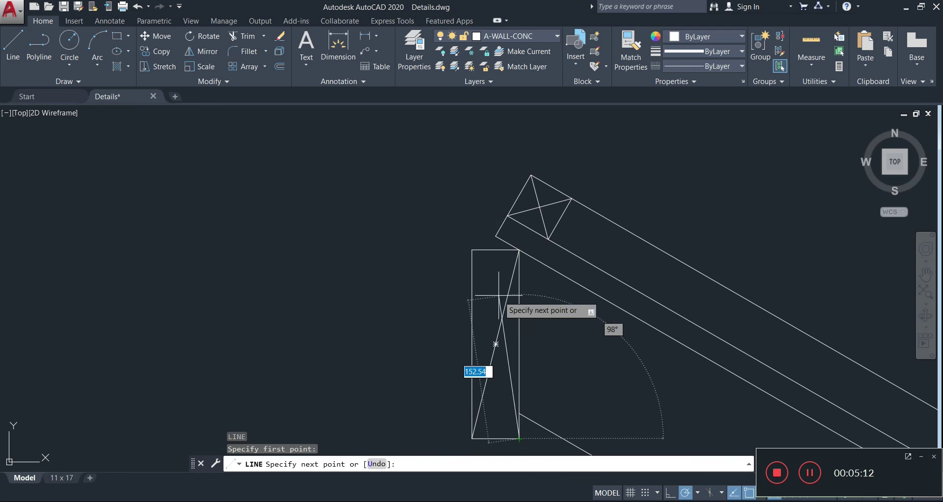
click(474, 253)
key(Escape)
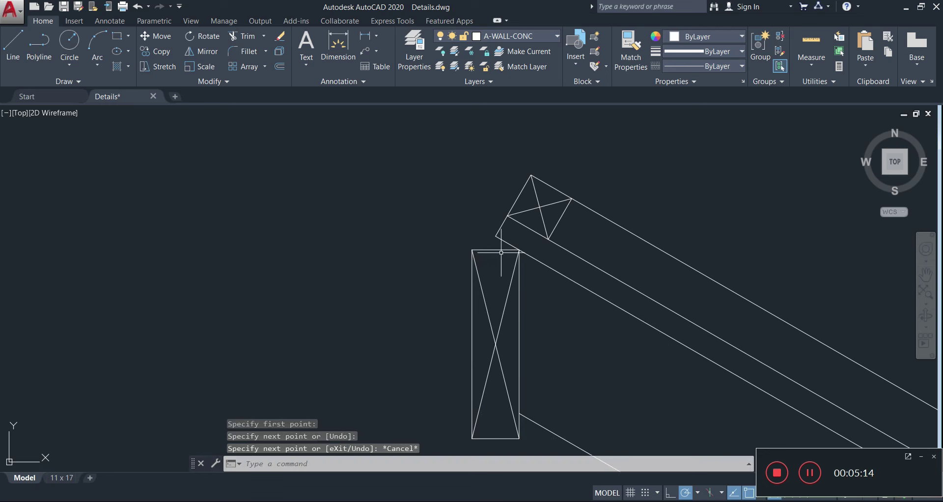
Fillet the batten's downslope side with the topmost sloping line, keeping only the part over the batten.
scroll(545, 206, down, 4)
scroll(556, 228, down, 3)
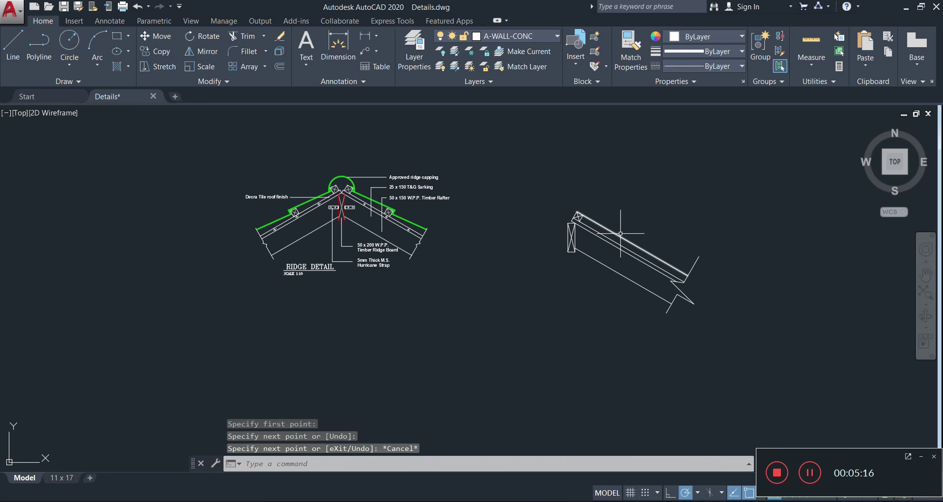
scroll(594, 244, up, 4)
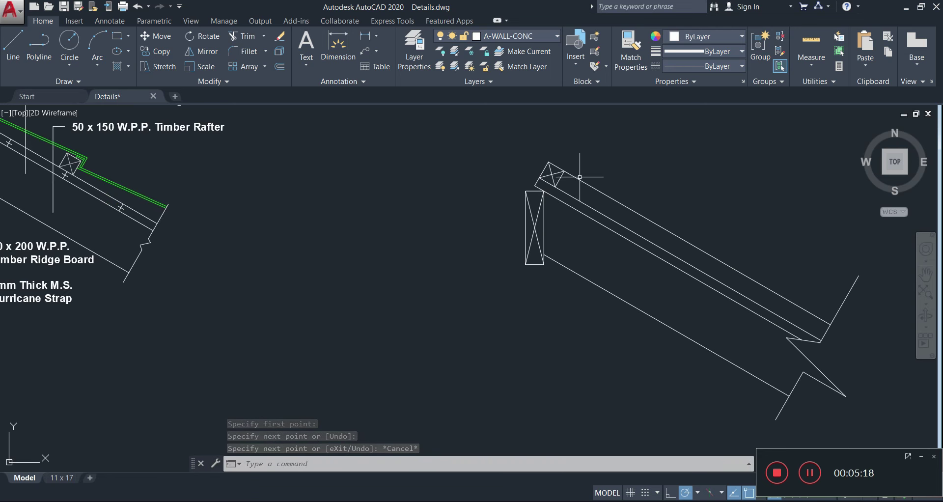
click(247, 54)
scroll(559, 181, up, 6)
click(563, 174)
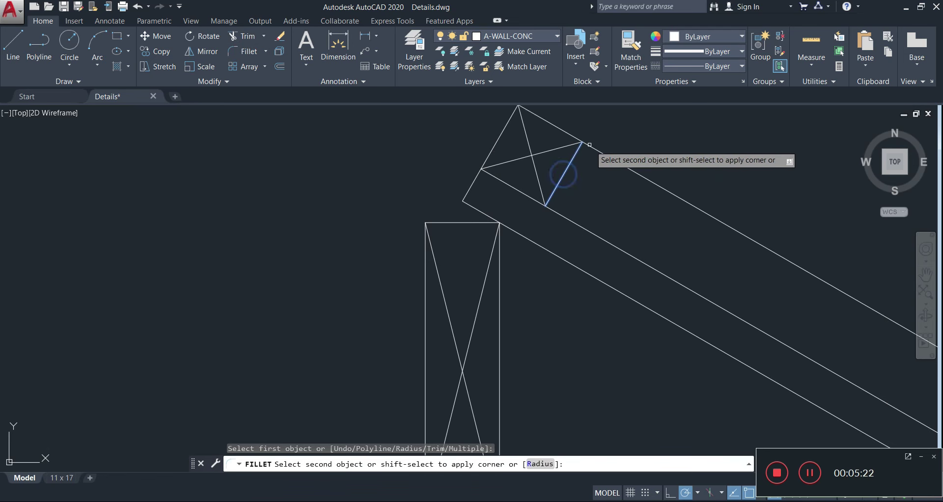
click(565, 133)
click(568, 131)
click(566, 132)
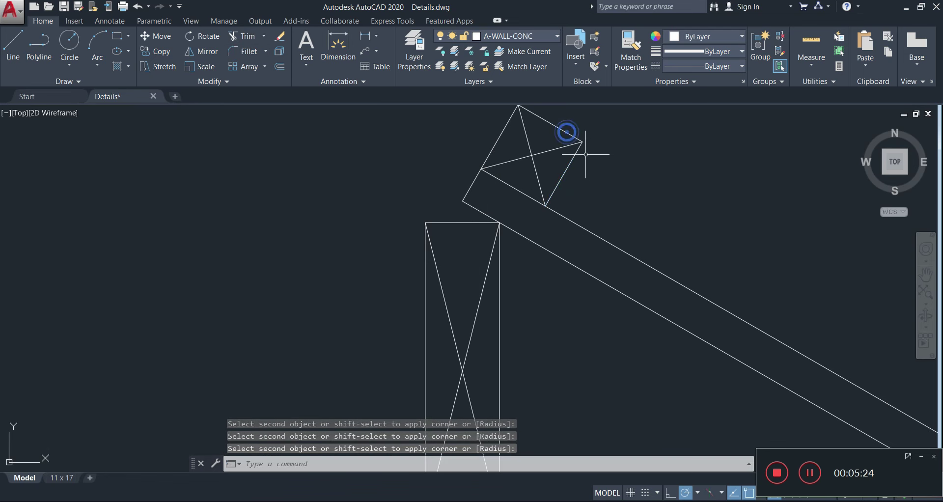
Start copying the crossed square batten at the ridge, using its centre as the base point.
scroll(599, 172, down, 4)
click(612, 138)
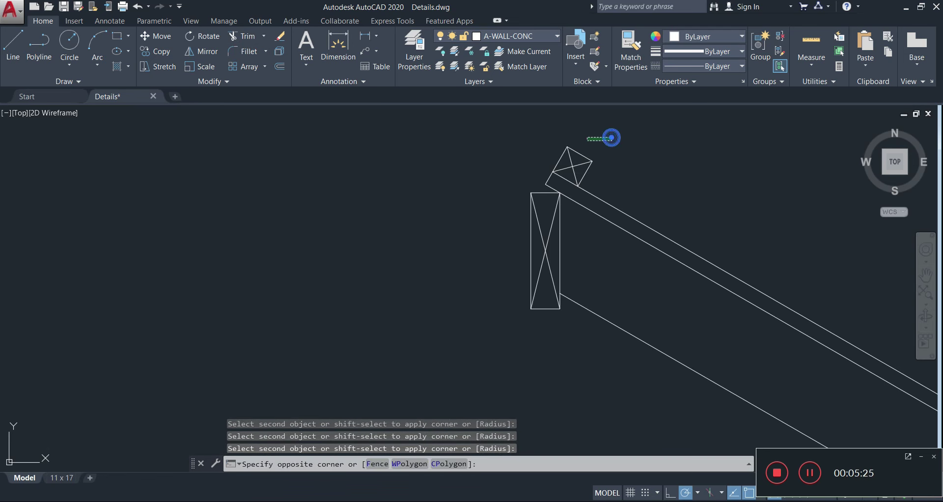
click(526, 166)
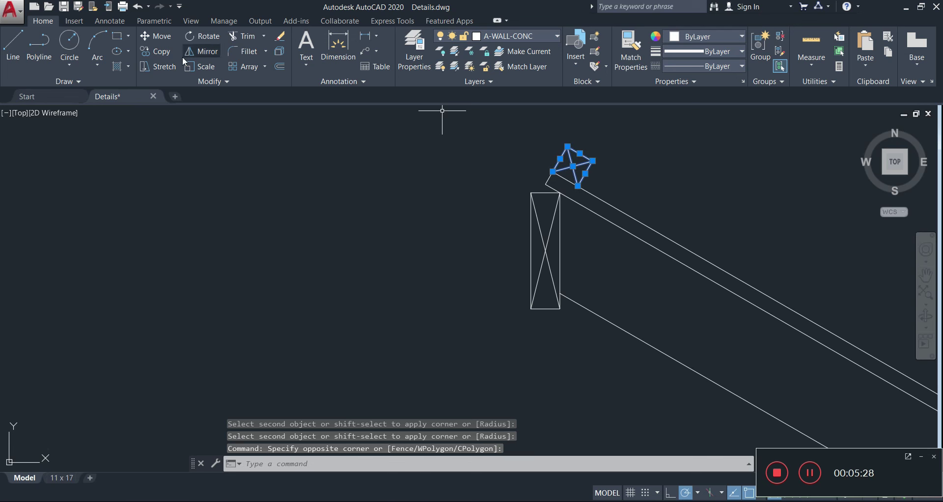
click(166, 52)
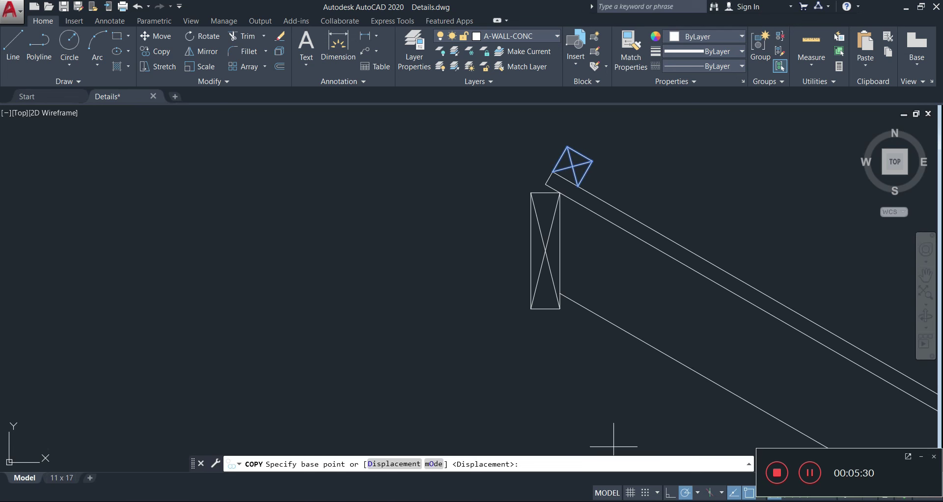
click(573, 167)
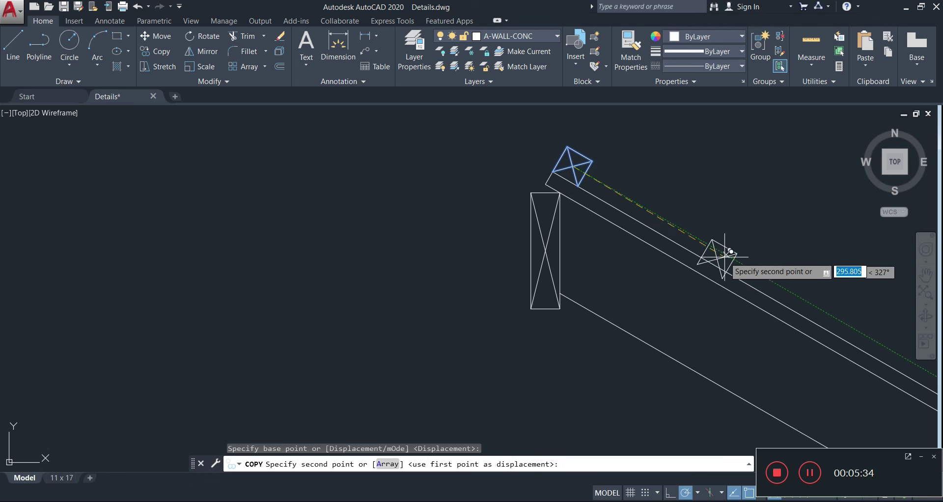
Check the reference ridge and eave details for the specified centre-to-centre spacing of the battens.
scroll(728, 255, down, 3)
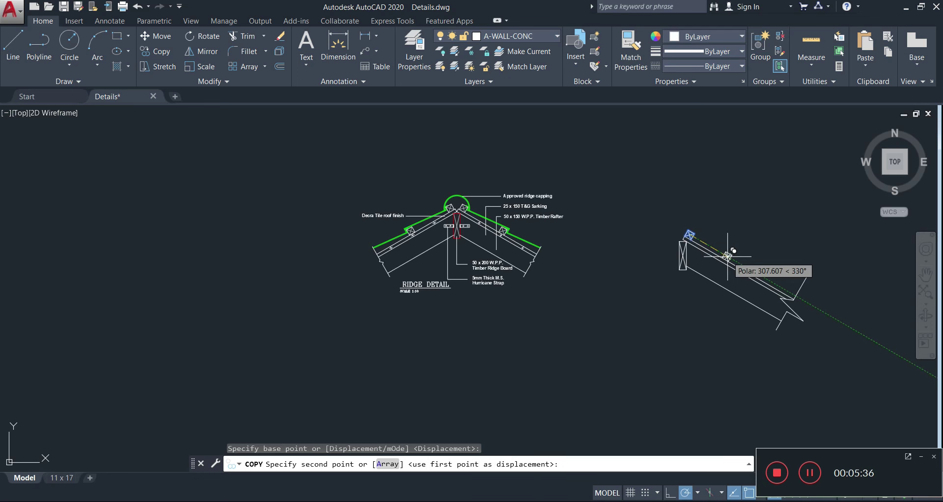
scroll(728, 255, down, 1)
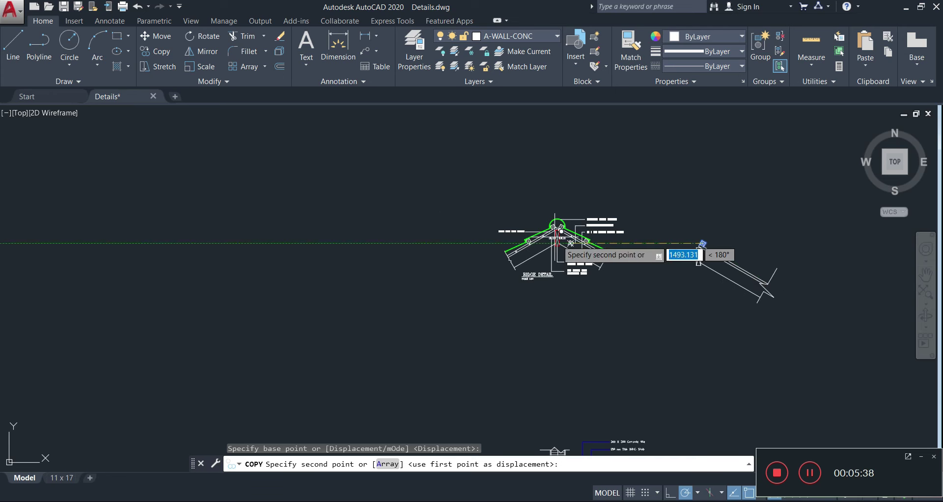
scroll(560, 230, up, 5)
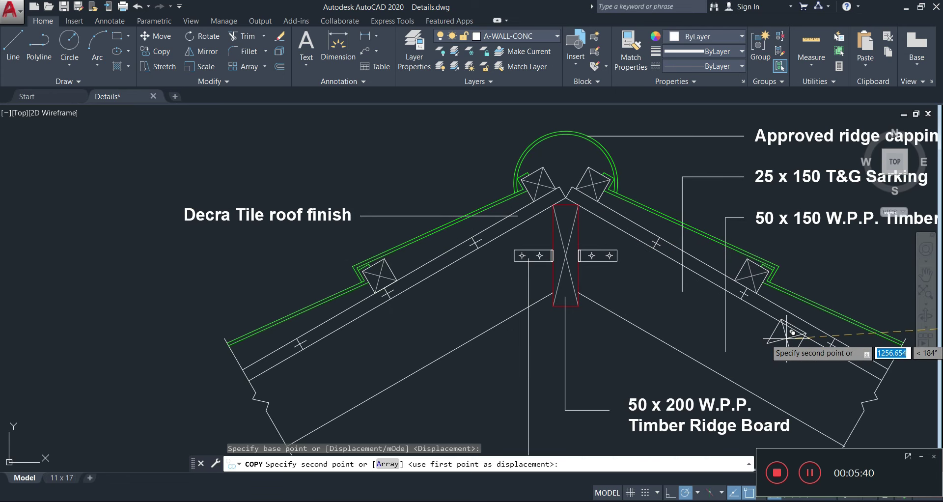
scroll(885, 293, down, 5)
scroll(535, 339, up, 3)
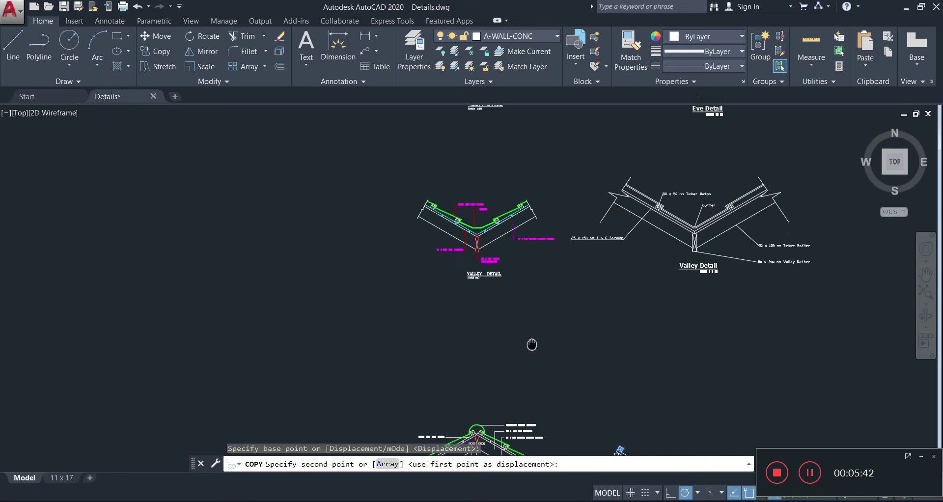
scroll(606, 216, up, 4)
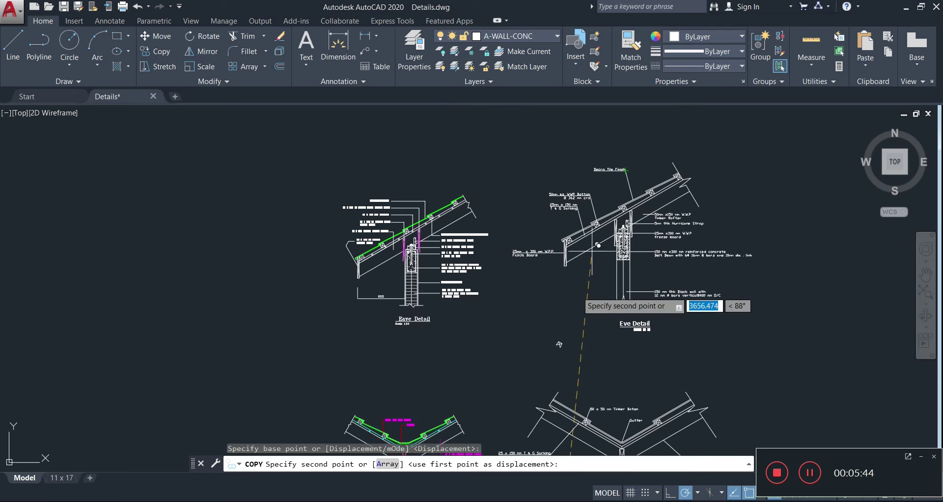
scroll(293, 234, up, 4)
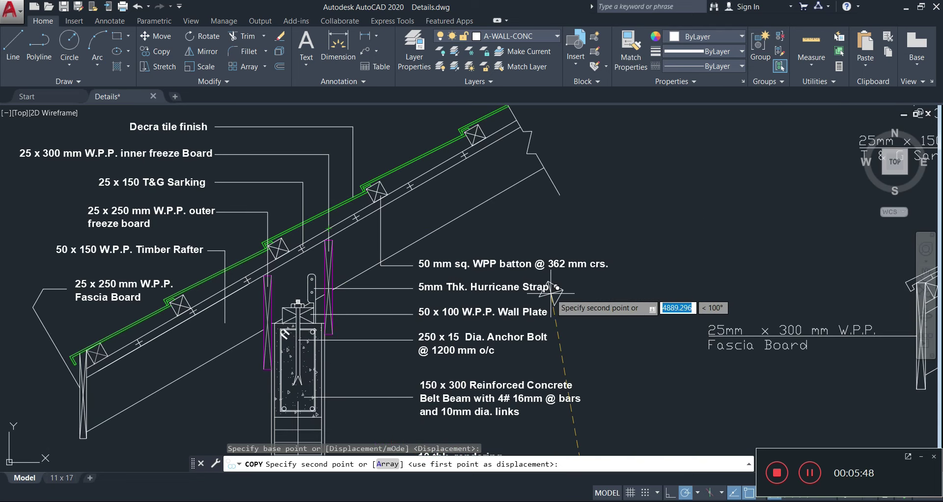
scroll(553, 290, down, 6)
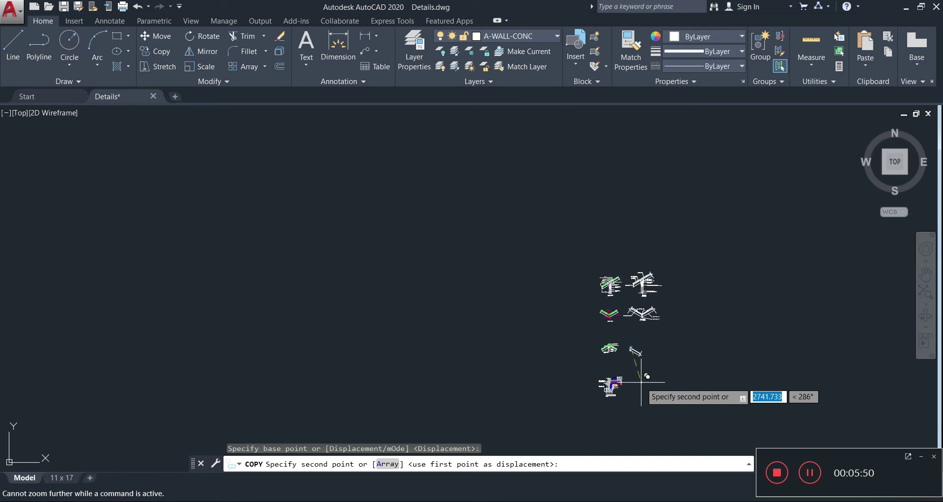
scroll(634, 354, up, 2)
scroll(630, 326, up, 5)
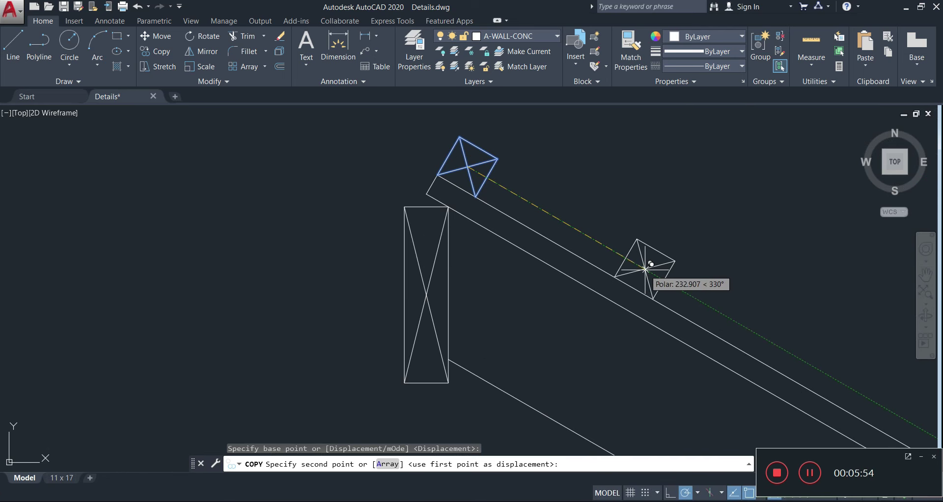
Place the batten copy 362 down the slope along the top of the sarking.
text(362)
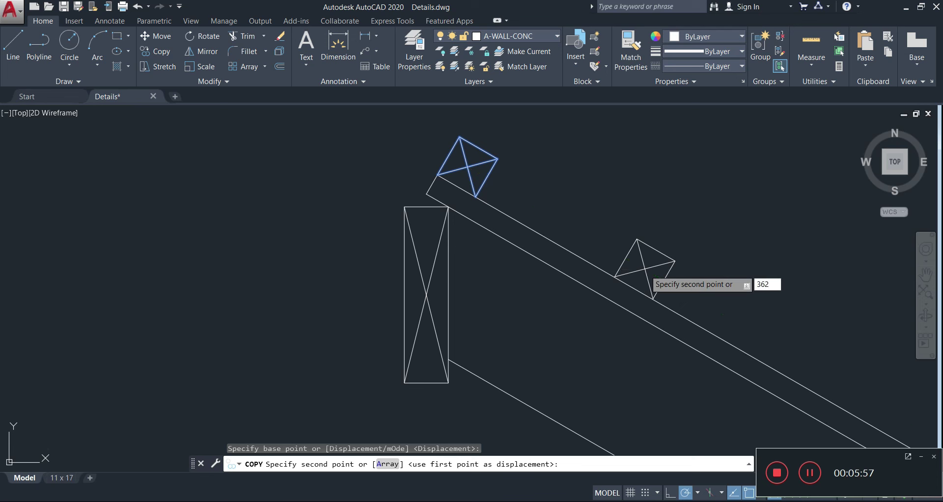
key(Return)
scroll(733, 302, down, 4)
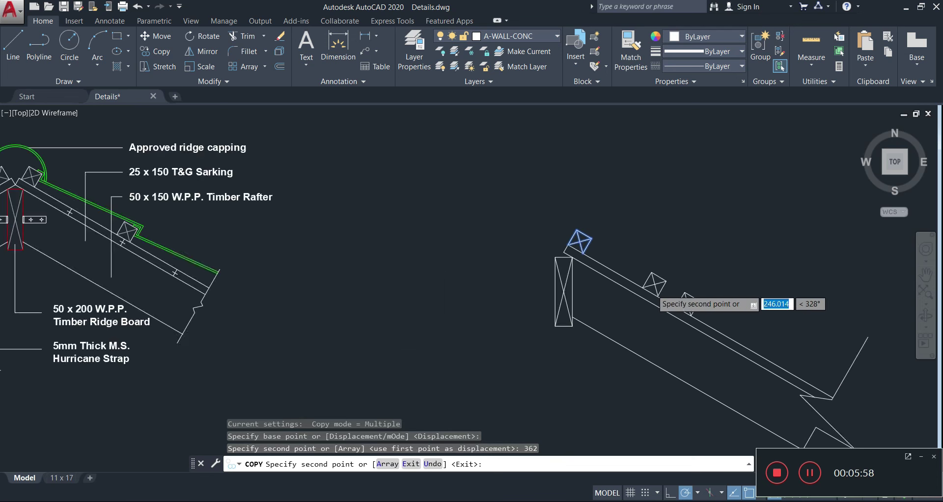
key(Escape)
Copy the second batten further down the slope by the distance between the ridge batten's centre and the second batten's centre.
scroll(687, 314, up, 4)
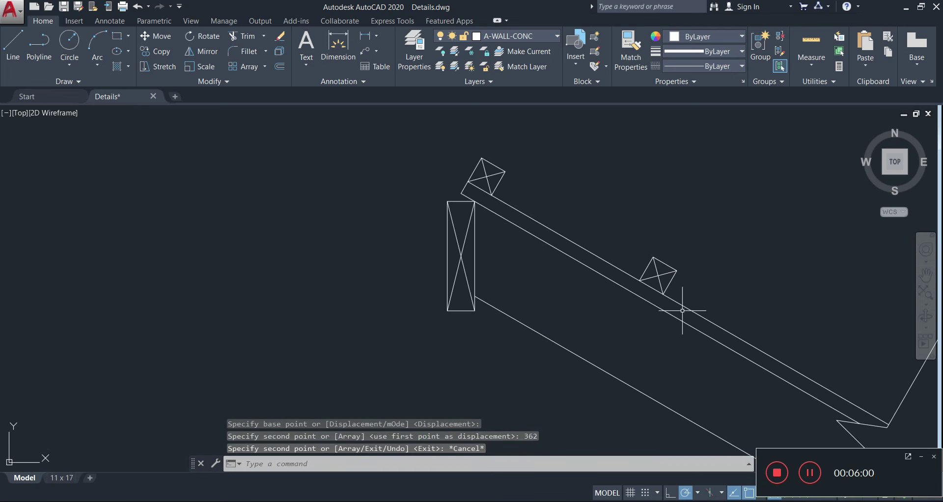
click(709, 252)
click(639, 270)
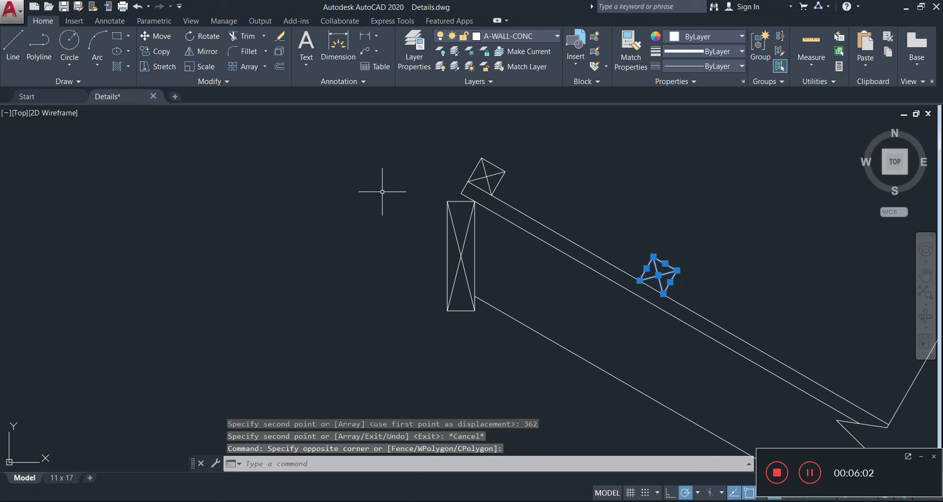
click(161, 49)
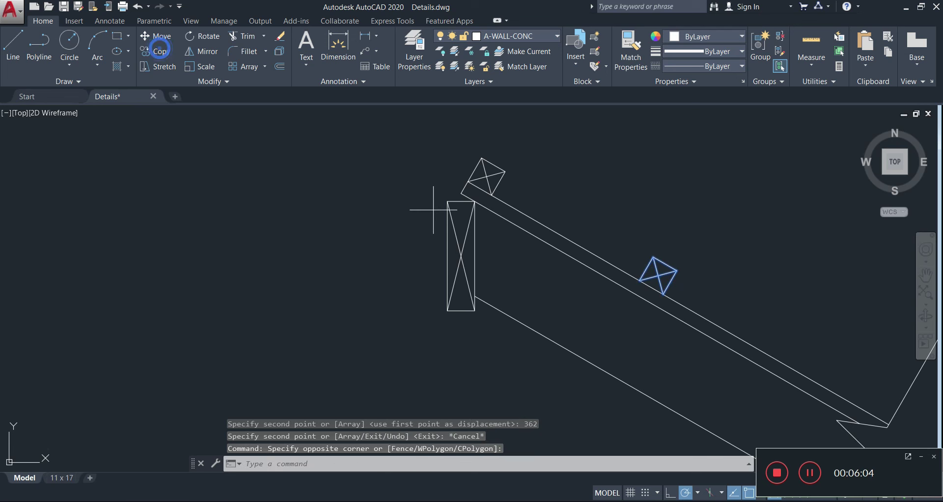
click(487, 176)
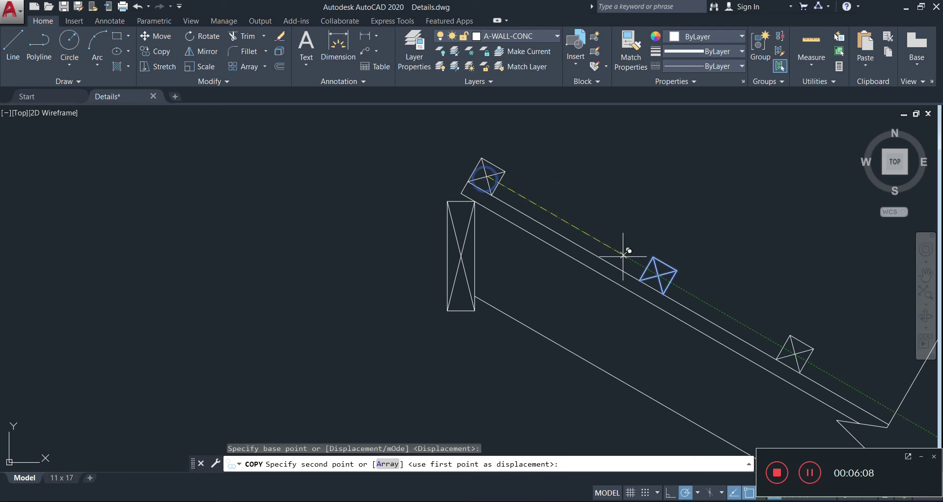
click(658, 275)
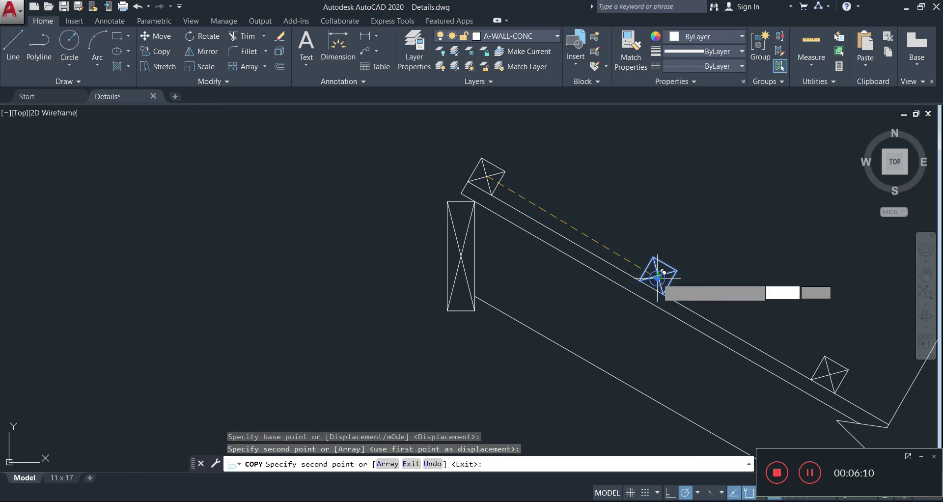
key(Escape)
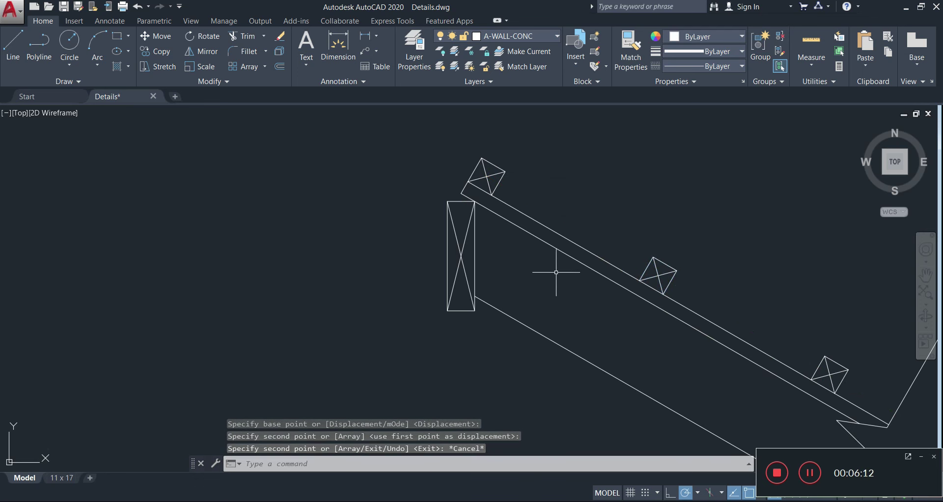
Offset the ridge batten's top side and downslope side outward by 12.
scroll(556, 266, down, 4)
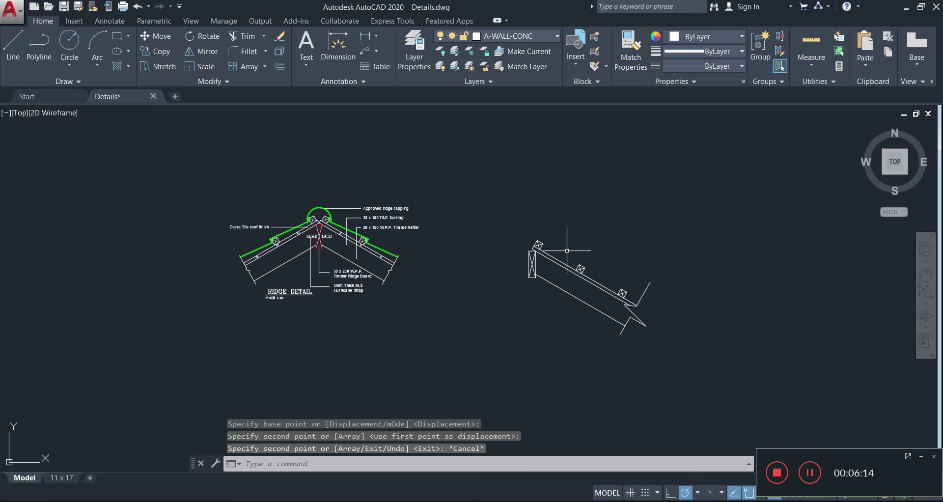
scroll(557, 252, up, 4)
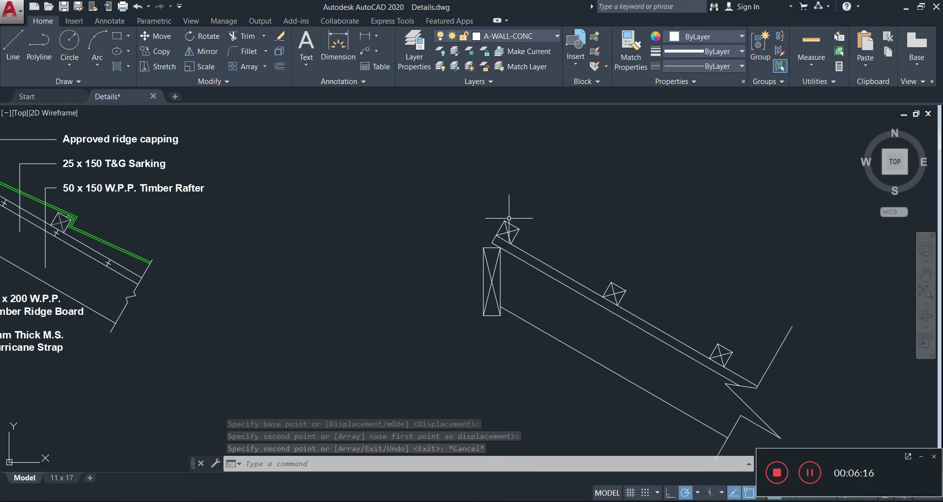
scroll(508, 229, up, 3)
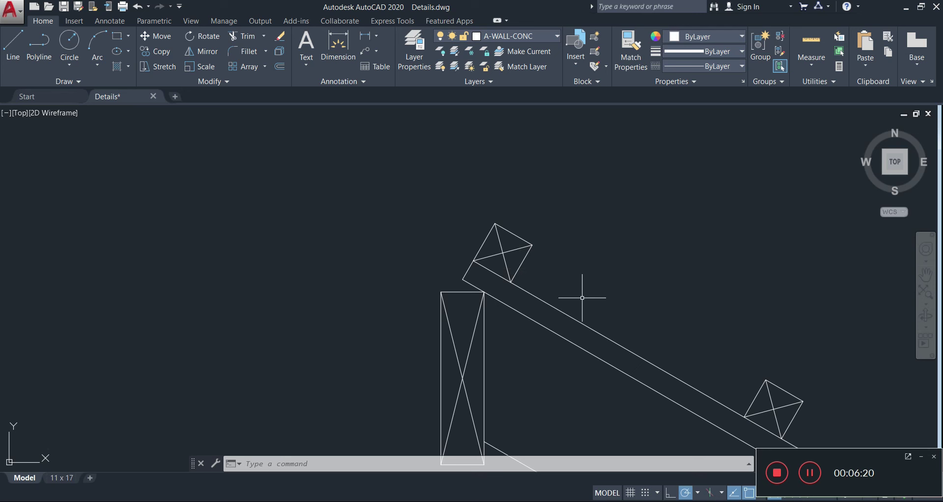
key(Return)
text(12)
key(Return)
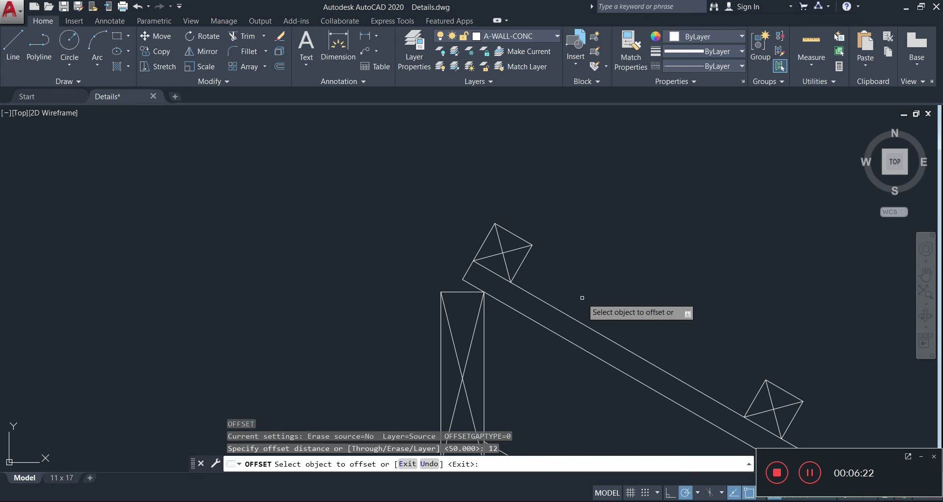
click(509, 229)
click(524, 209)
click(522, 264)
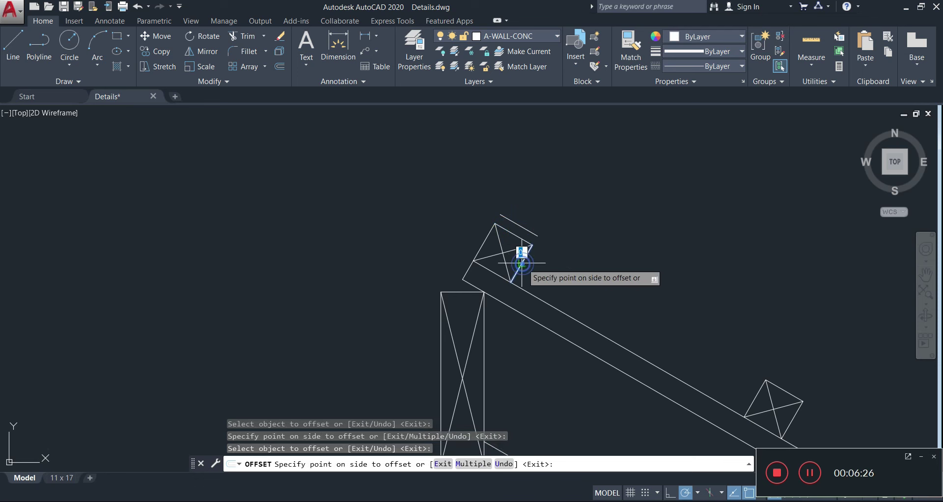
click(570, 275)
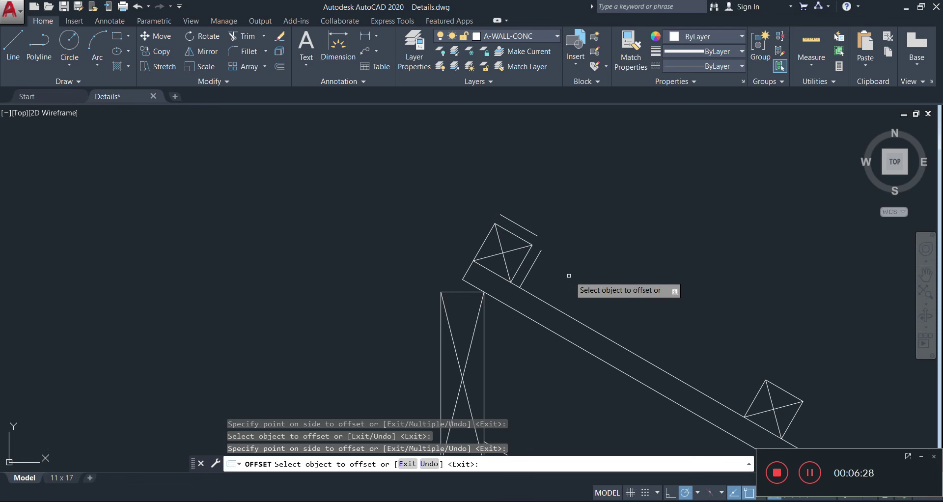
key(Escape)
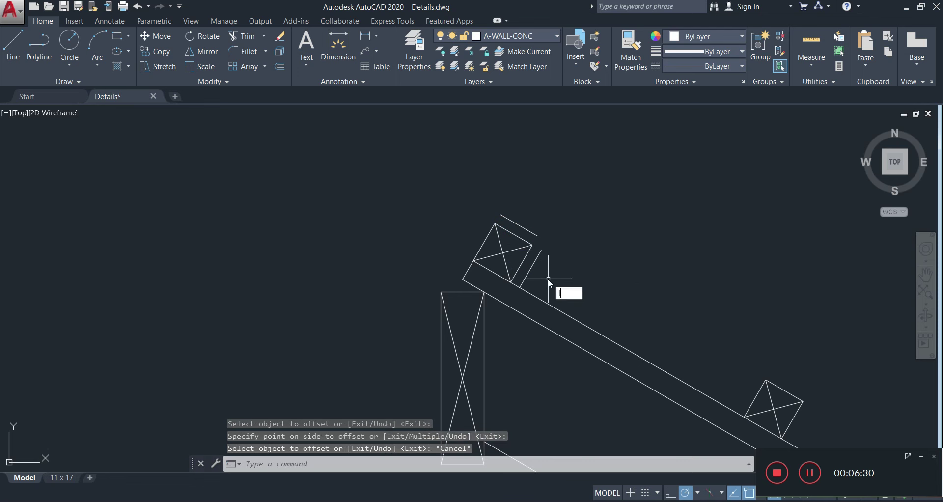
text(l)
key(Return)
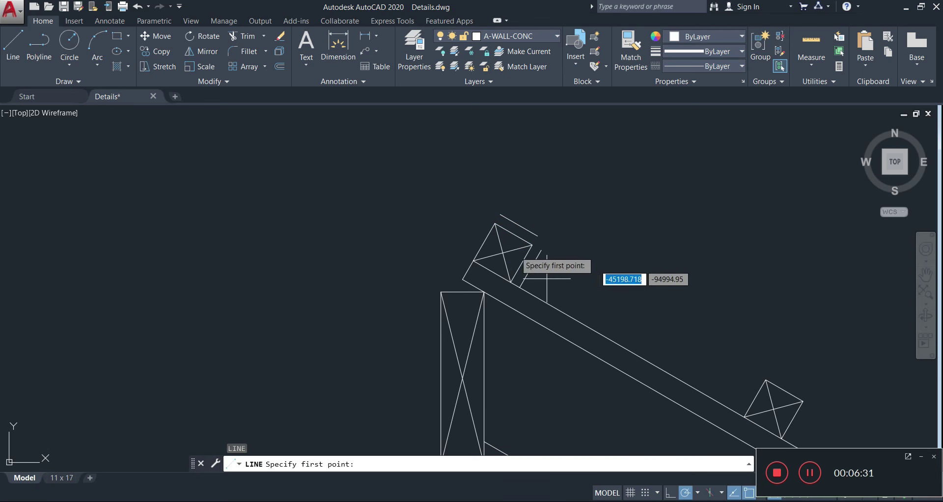
click(520, 227)
scroll(518, 232, up, 5)
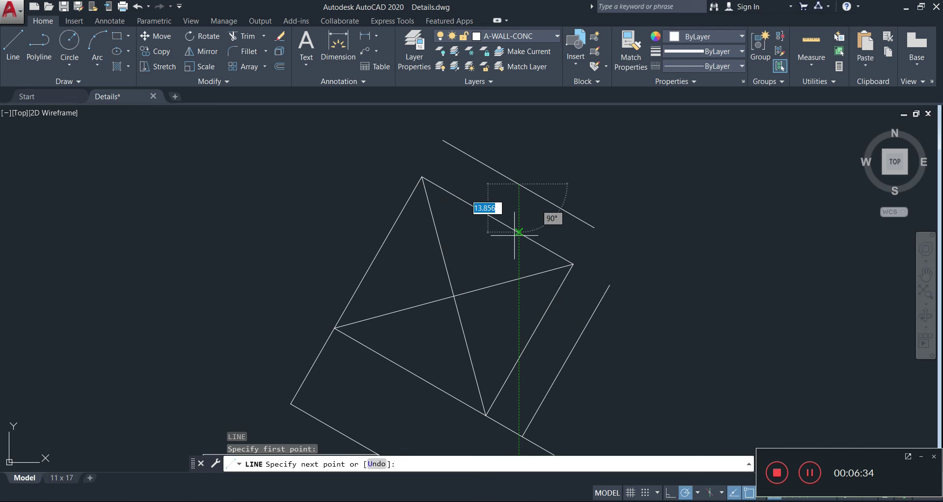
key(Escape)
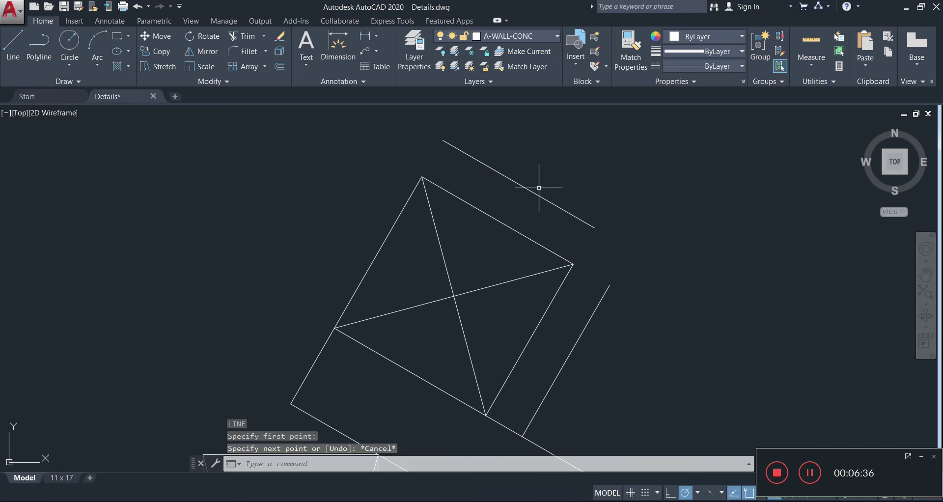
Draw a short line from the midpoint of the upper offset line square to the ridge batten's top side.
key(Return)
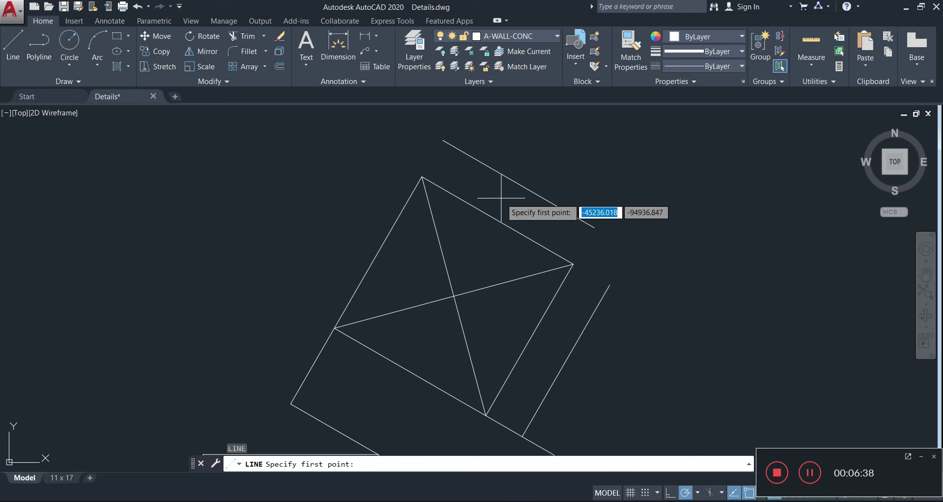
click(524, 187)
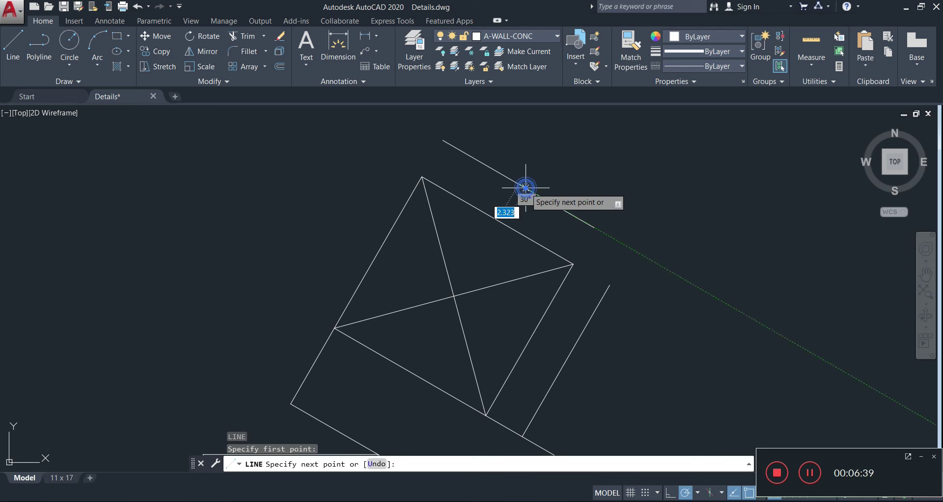
click(497, 217)
key(Return)
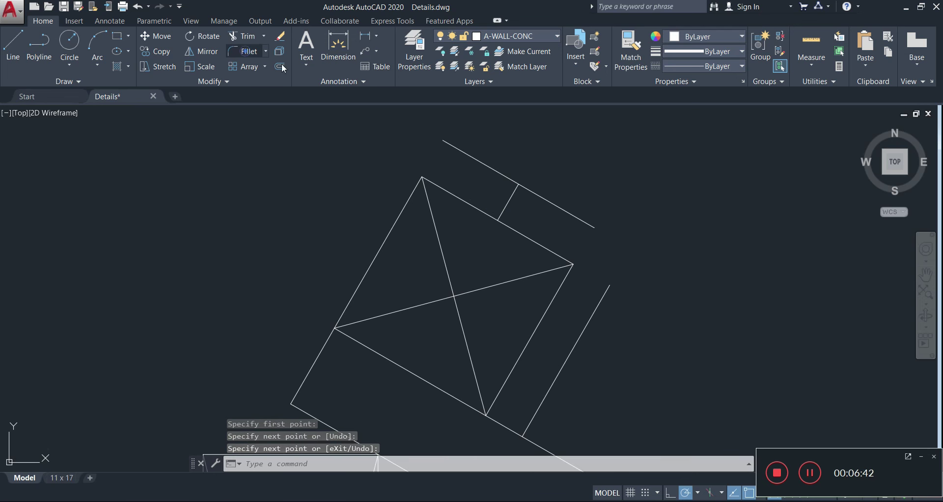
Fillet the short line with the upper offset line, keeping only the downslope half of the offset line.
click(246, 51)
click(510, 201)
click(538, 195)
scroll(620, 191, down, 2)
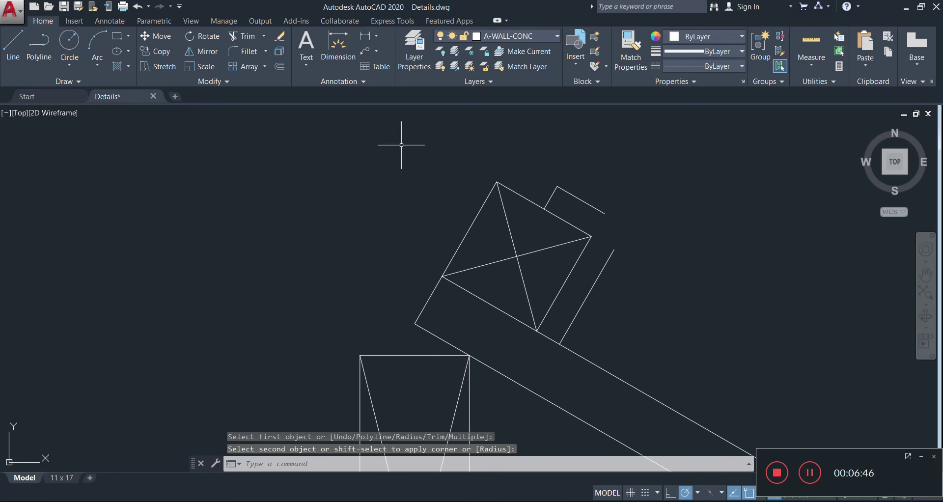
Fillet the ridge batten's downslope offset line with its upper offset line to form a corner.
text(f)
key(Return)
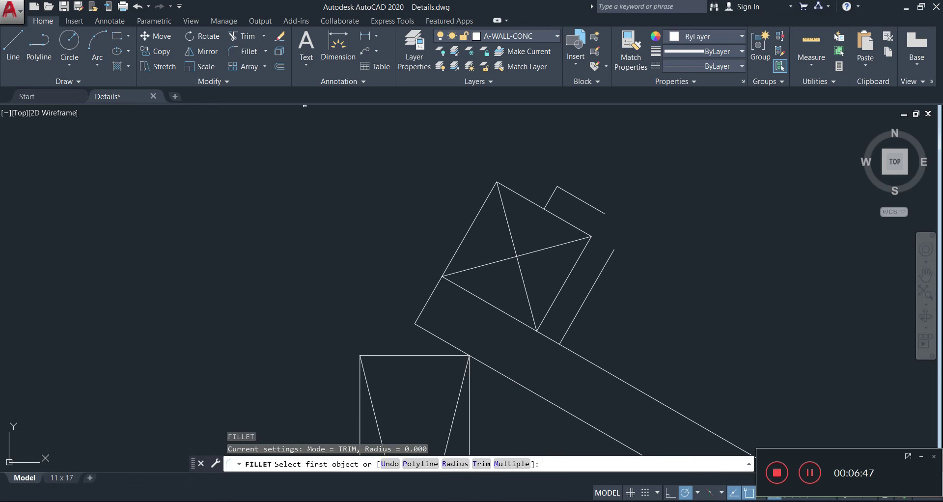
click(611, 259)
click(597, 209)
Copy the three outline lines around the ridge batten to the second batten, using the batten's upper downslope corner as reference.
scroll(631, 251, down, 3)
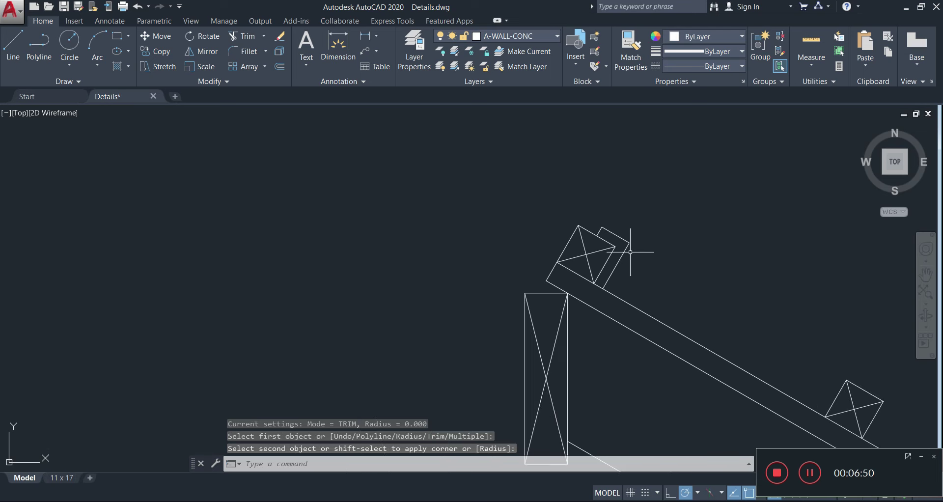
scroll(631, 253, down, 2)
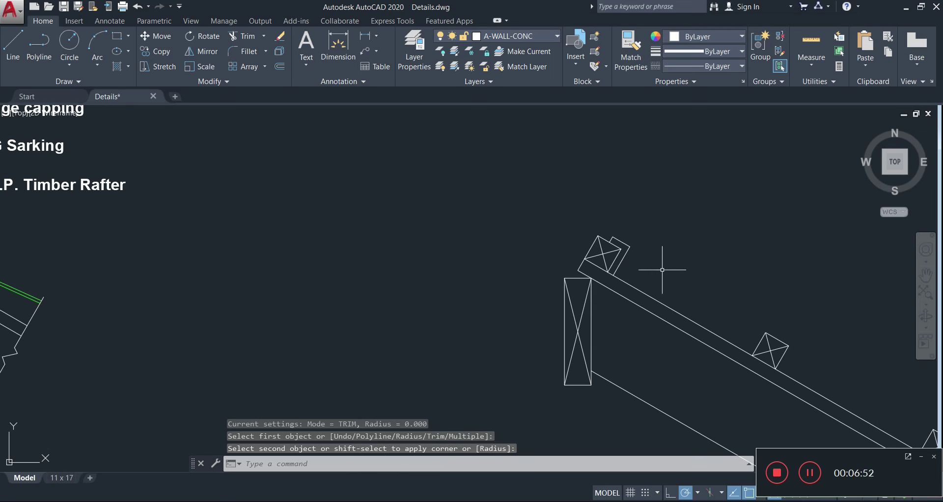
scroll(647, 266, up, 6)
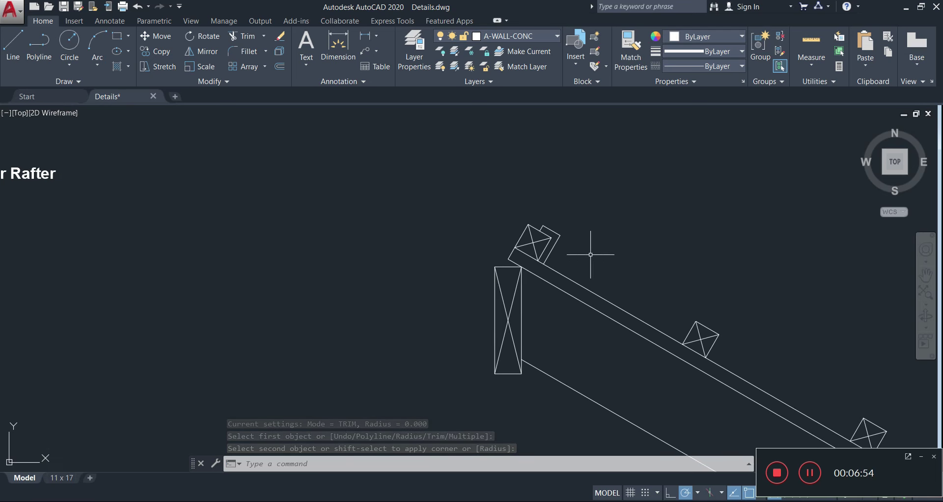
click(589, 218)
click(514, 243)
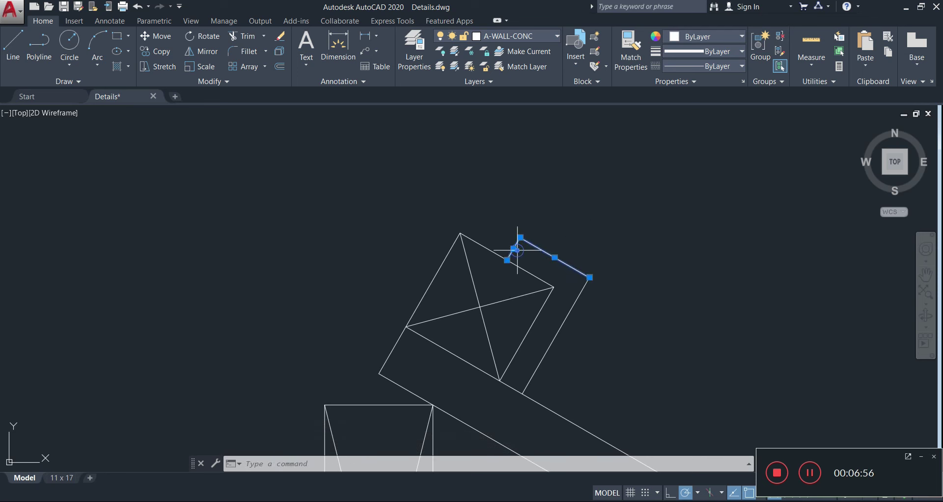
click(581, 265)
click(632, 268)
click(632, 264)
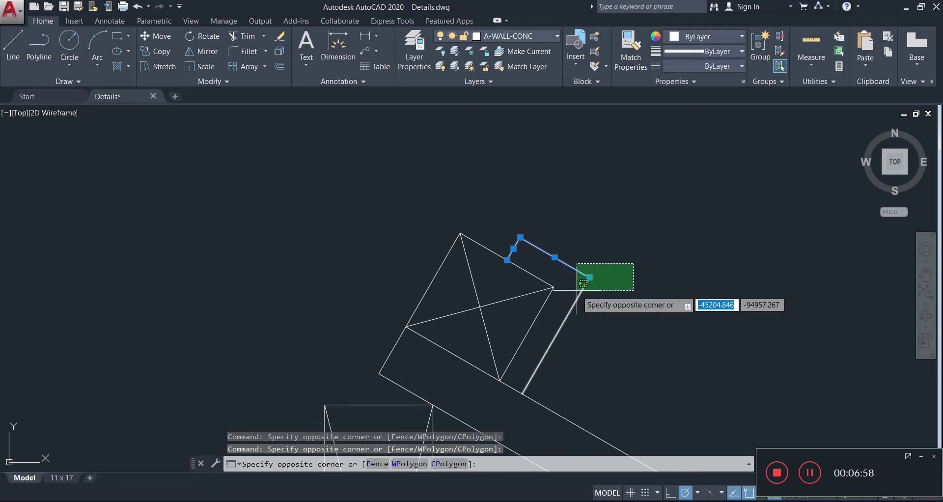
click(577, 290)
text(co)
key(space)
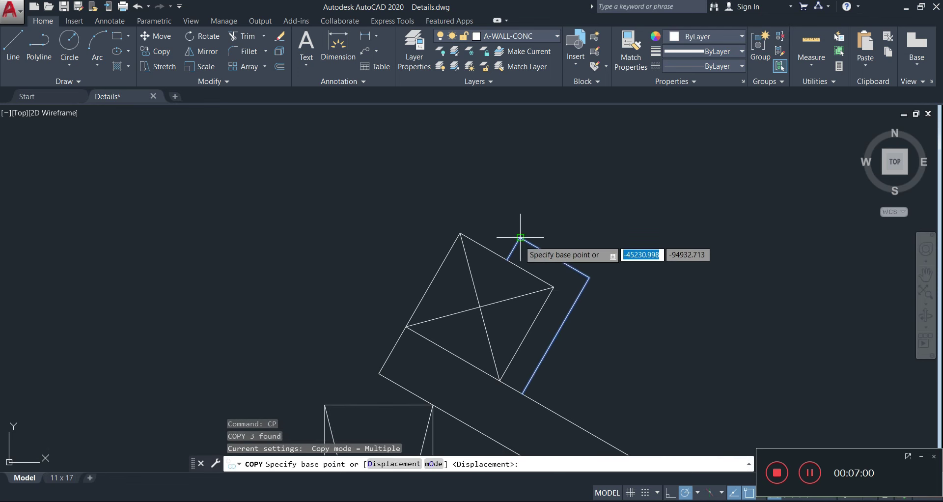
click(553, 286)
scroll(602, 288, down, 4)
middle_drag(666, 337, 446, 210)
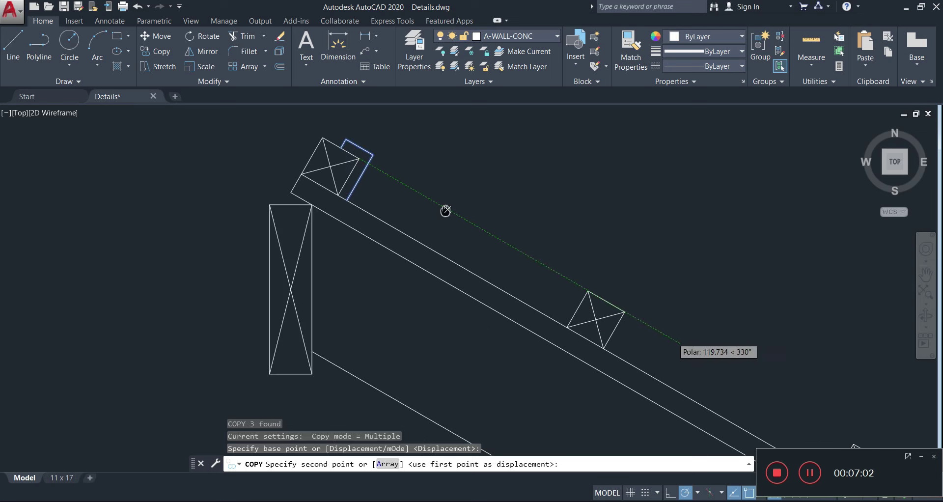
click(588, 291)
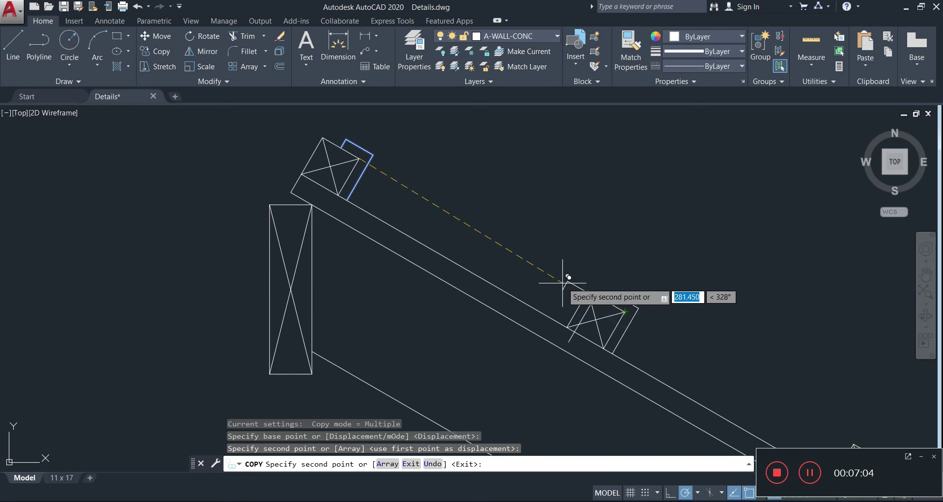
key(Escape)
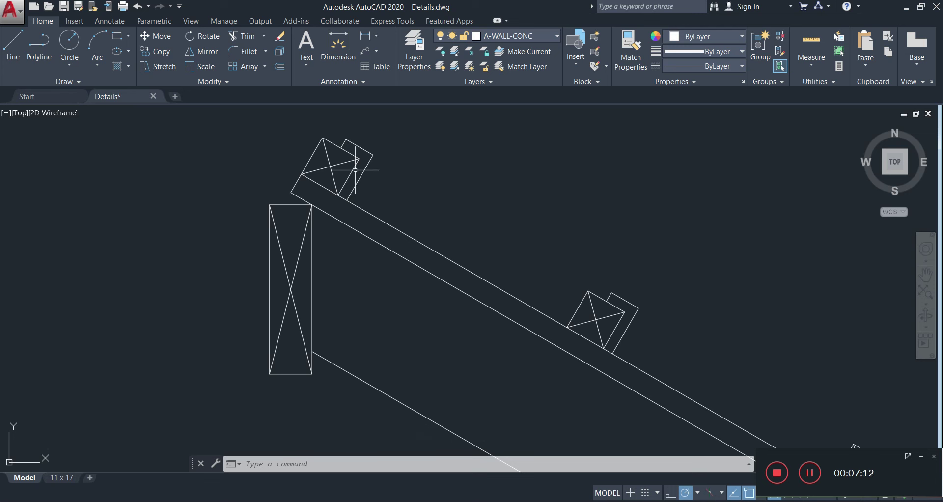
Offset the ridge batten's top side inward by 12.
key(Return)
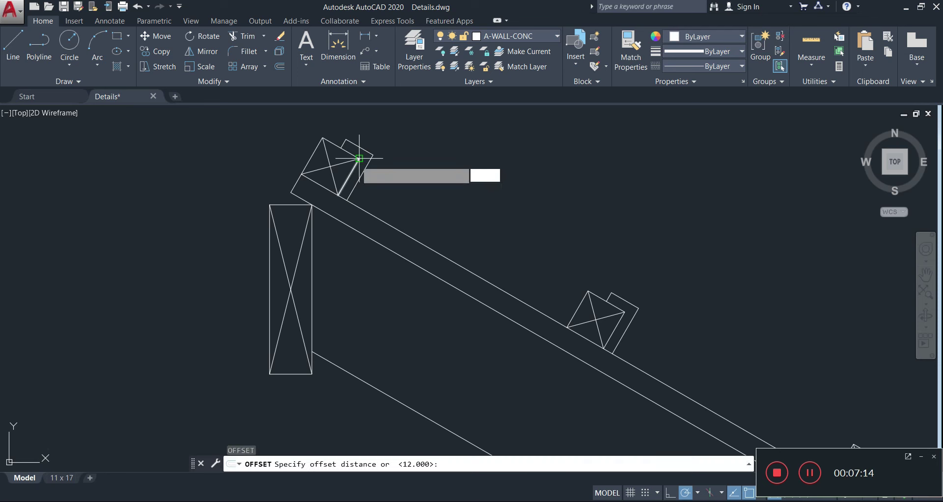
key(Return)
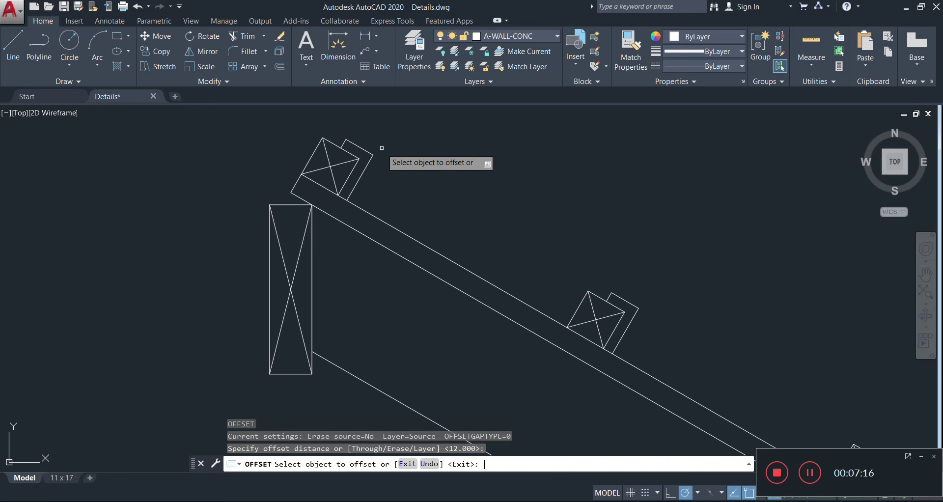
click(342, 163)
click(334, 156)
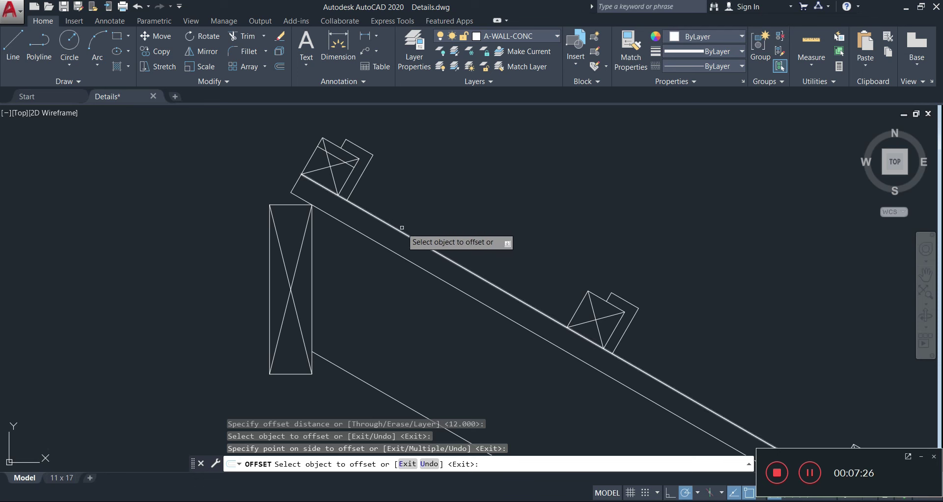
key(Escape)
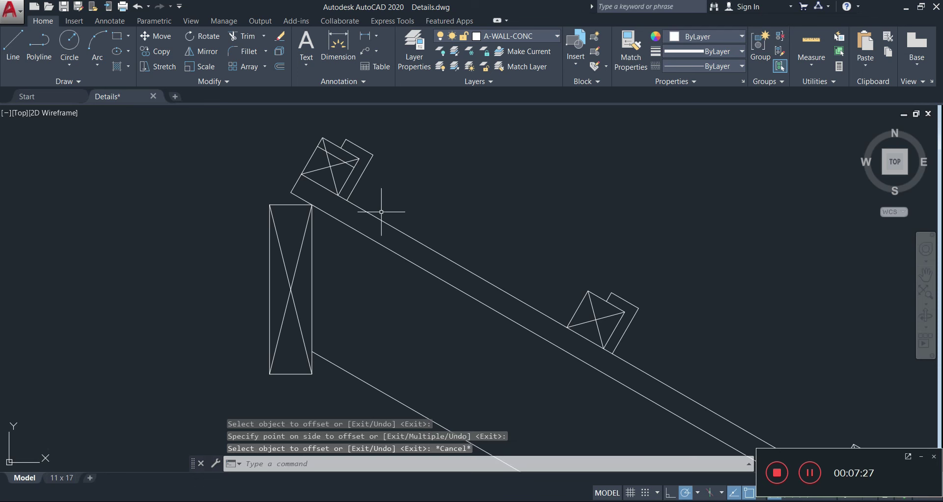
Stretch the downslope end of the inner offset line to the outer downslope corner of the second batten's outline.
click(352, 166)
click(354, 167)
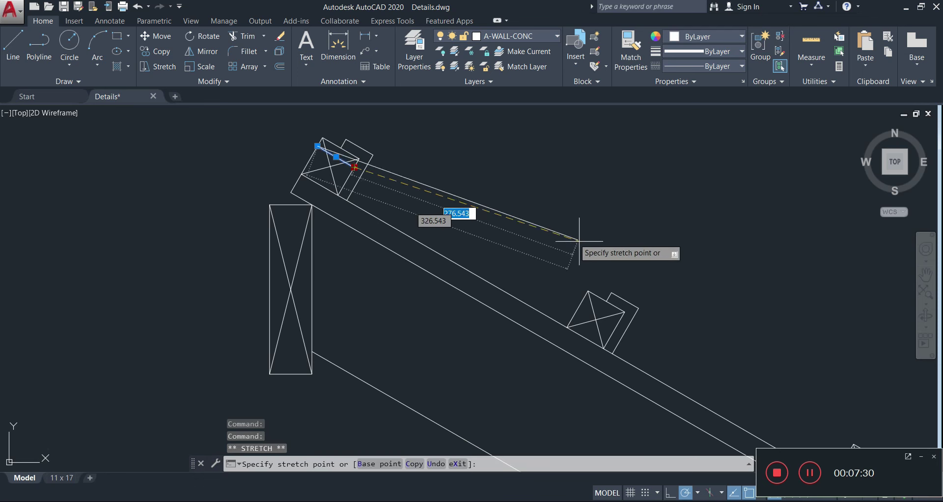
click(638, 308)
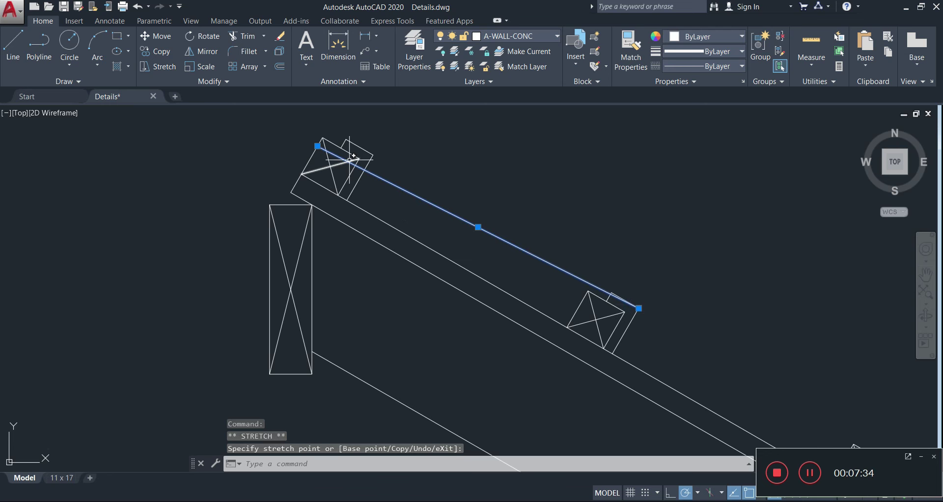
Try to rotate the stretched line by reference about its downslope end to match the second batten's outline top, and undo the rotation.
scroll(363, 159, up, 2)
middle_drag(558, 235, 340, 214)
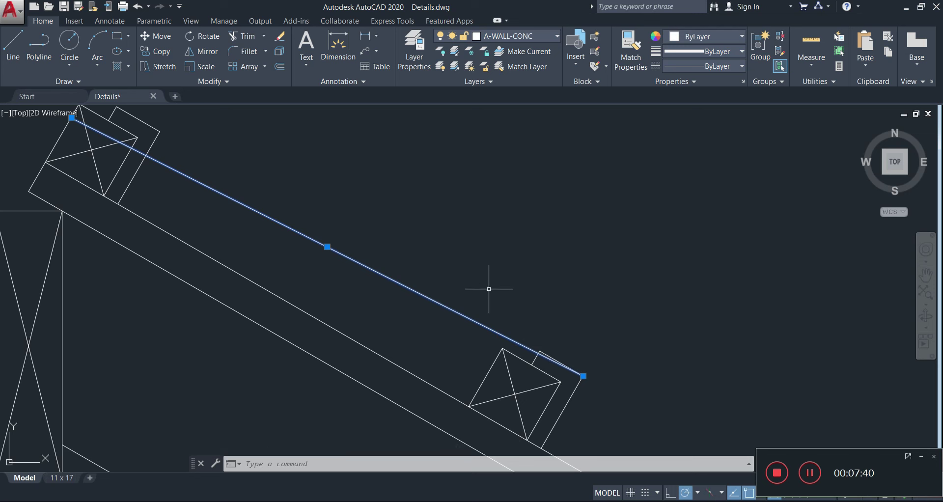
key(Return)
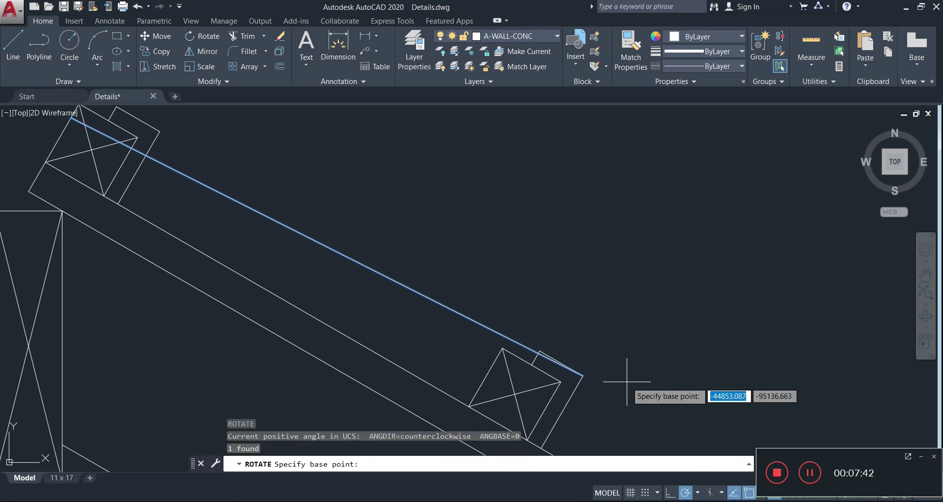
click(583, 376)
text(r)
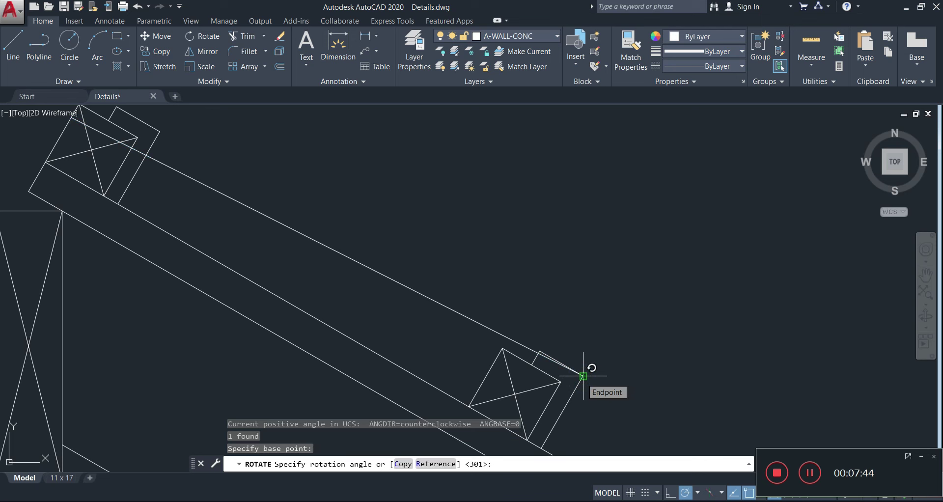
key(Return)
click(583, 379)
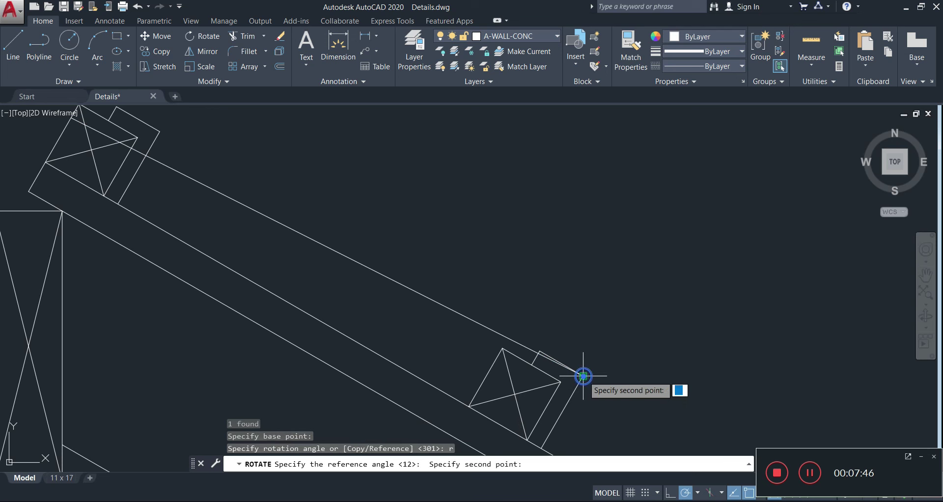
scroll(582, 378, up, 4)
click(522, 332)
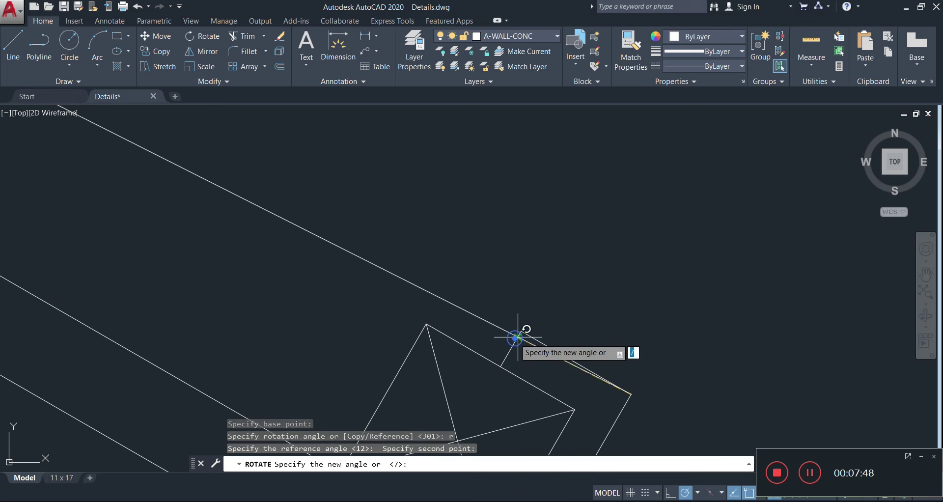
click(521, 332)
scroll(520, 331, down, 4)
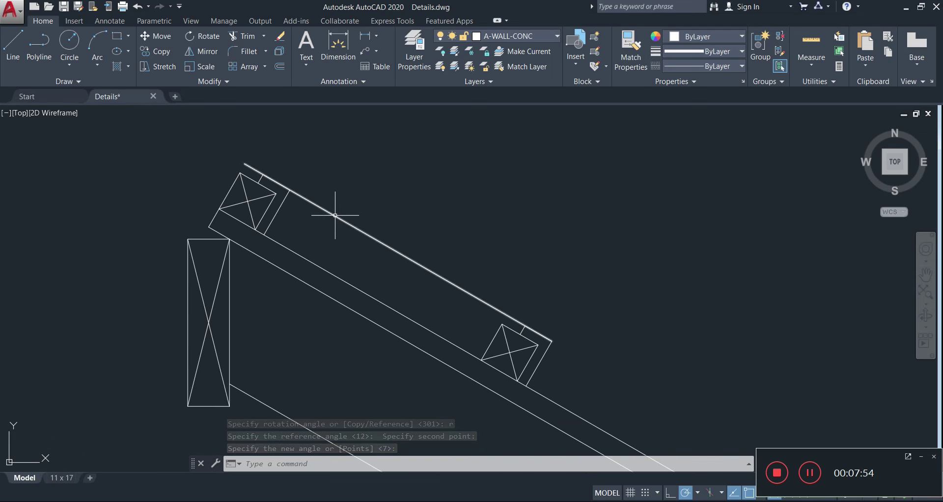
click(441, 251)
click(373, 276)
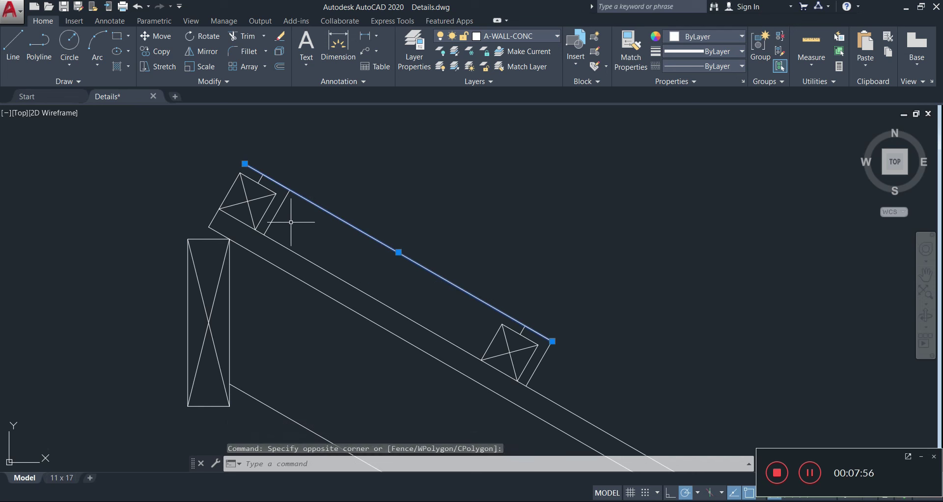
key(ctrl+z)
key(ctrl+z)
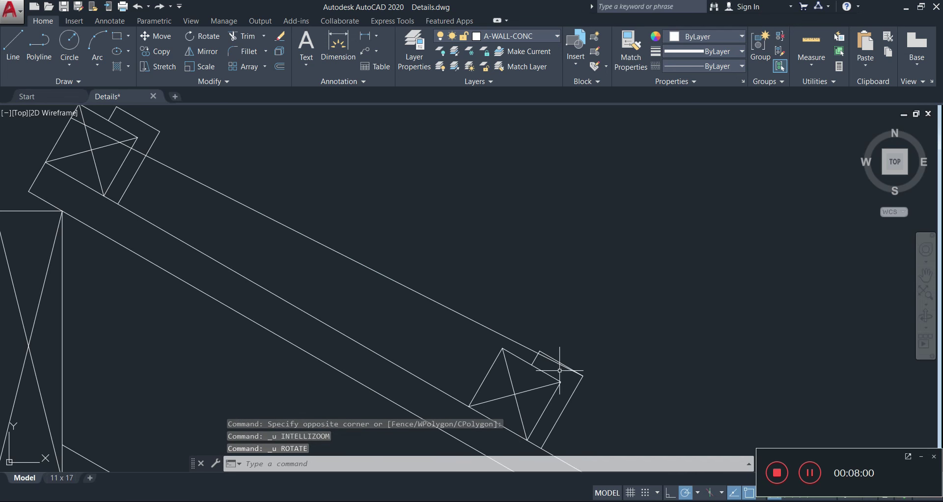
Stretch the sloping line's downslope end to the upper upslope corner of the second batten's outline.
scroll(577, 363, down, 4)
click(549, 349)
click(543, 355)
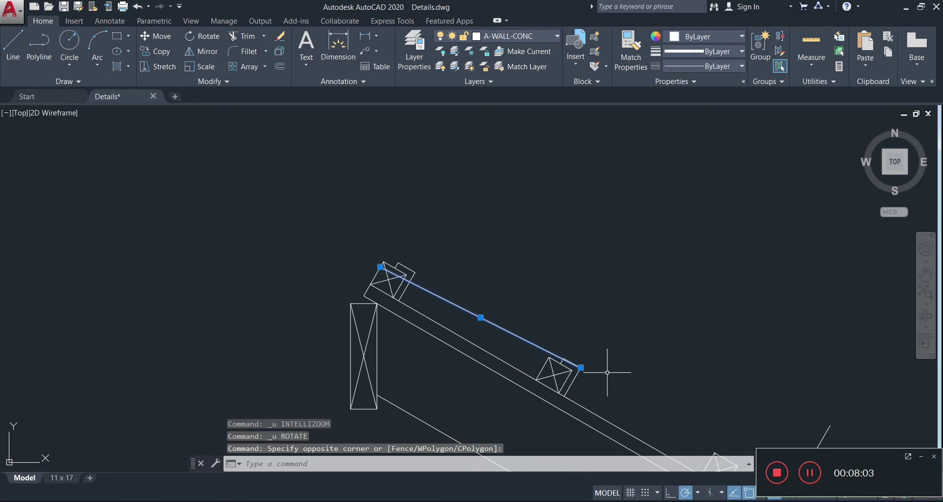
click(581, 367)
scroll(565, 354, up, 5)
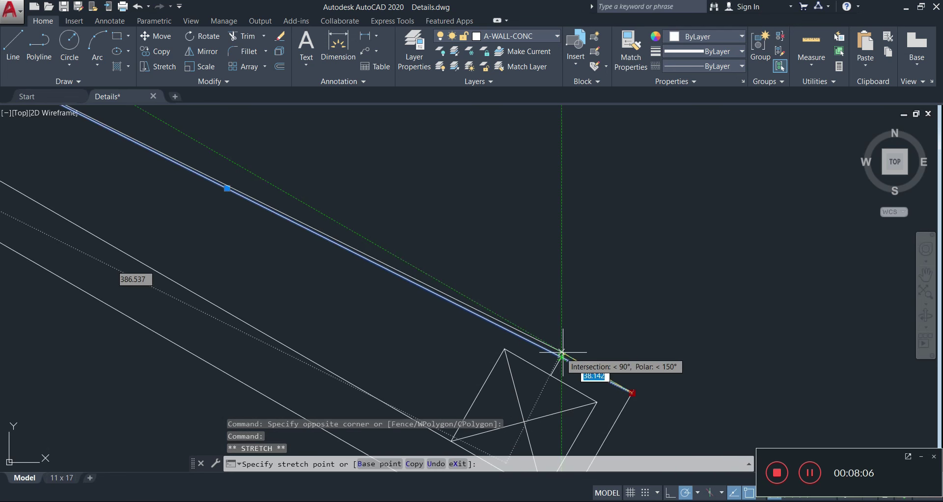
key(Escape)
scroll(619, 354, down, 3)
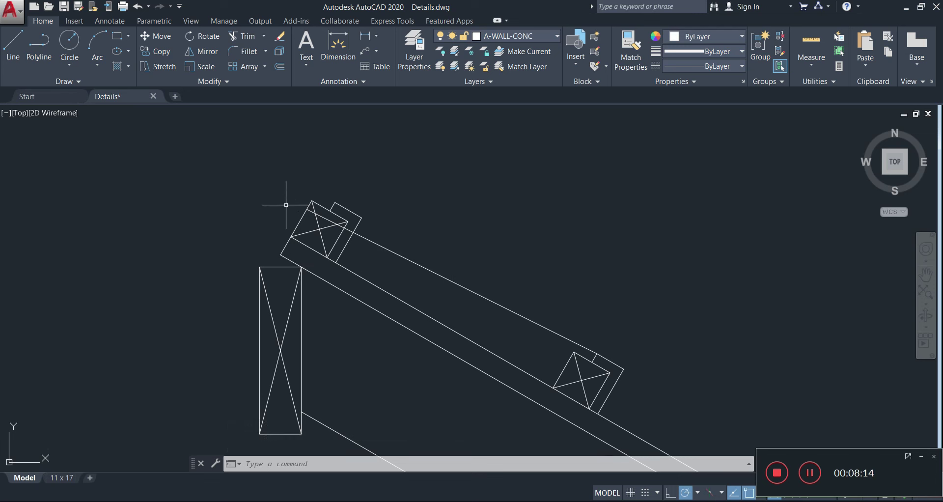
Offset the sloping line between the two battens upward by 12.
text(o)
key(Return)
key(Return)
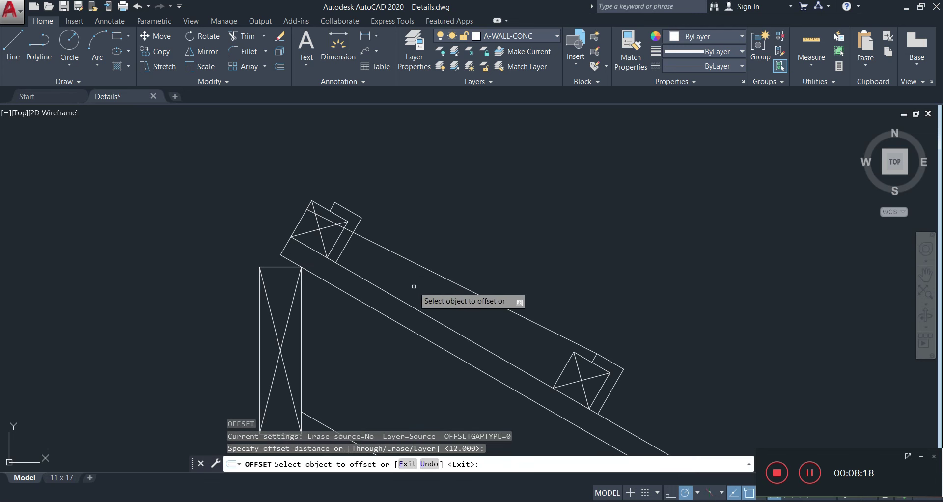
click(432, 272)
click(433, 257)
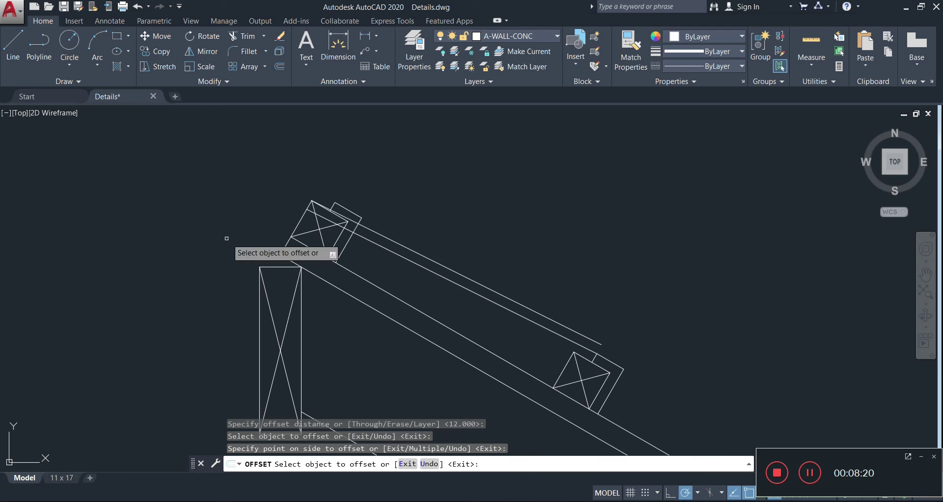
key(Escape)
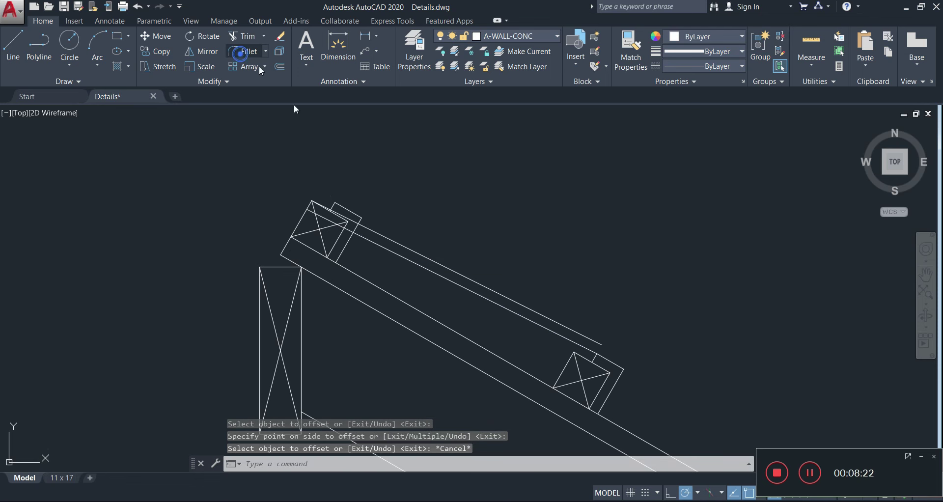
Fillet the upper sloping line with the downslope leg of the ridge batten's outline, keeping only the leg's upper part.
click(243, 51)
scroll(362, 181, up, 5)
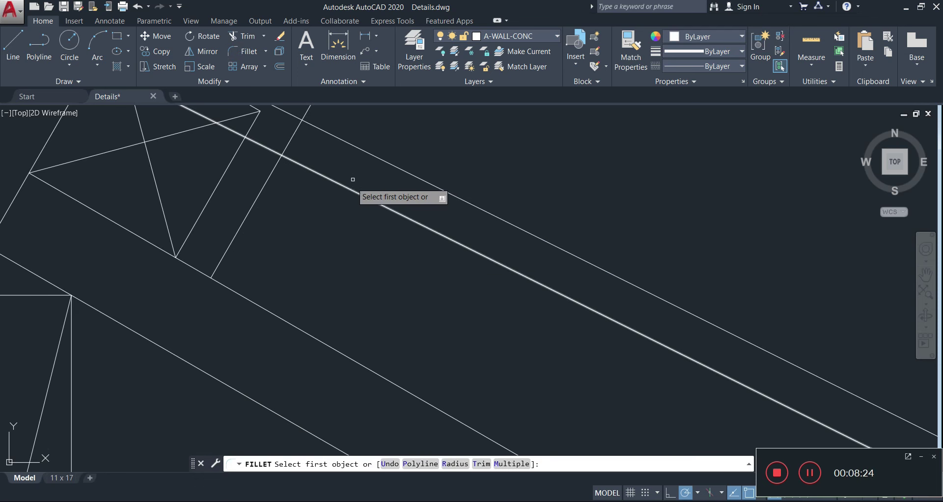
click(369, 151)
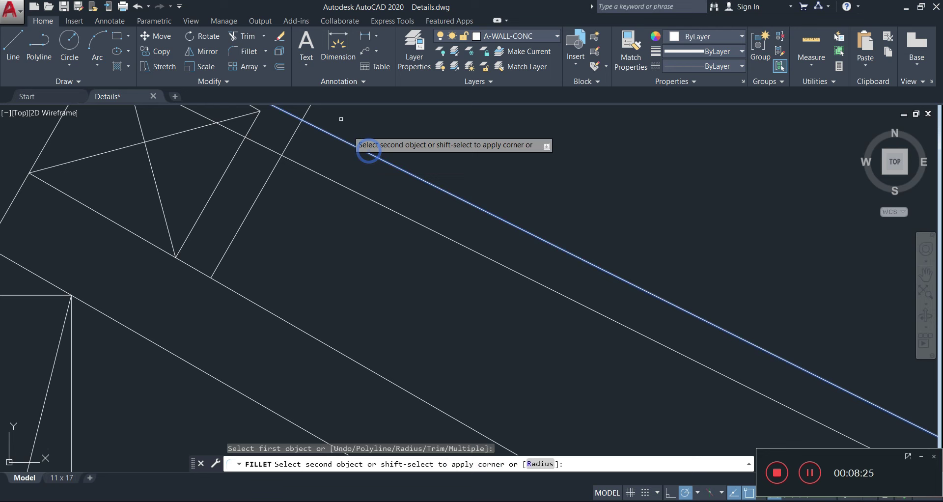
click(307, 114)
middle_drag(341, 161, 373, 267)
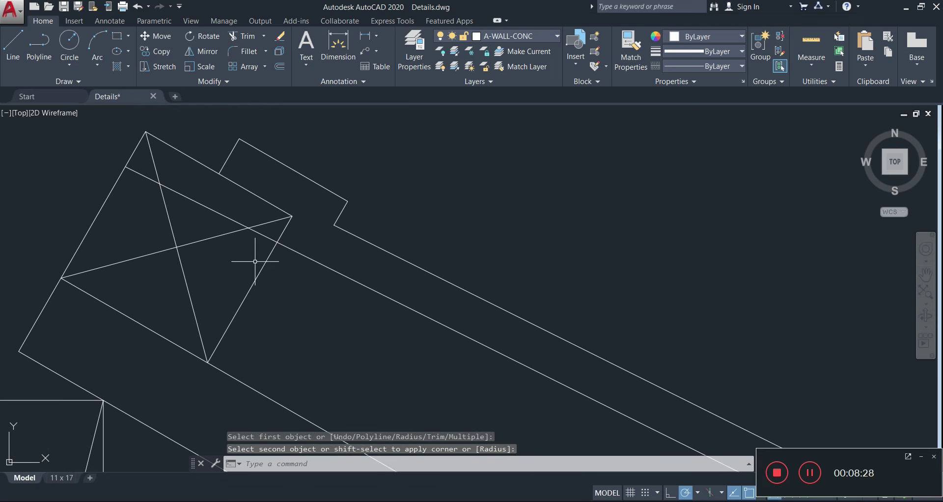
Trim the part of the lower sloping line inside the ridge batten, using the batten's downslope side as the cutting edge.
click(270, 261)
click(244, 276)
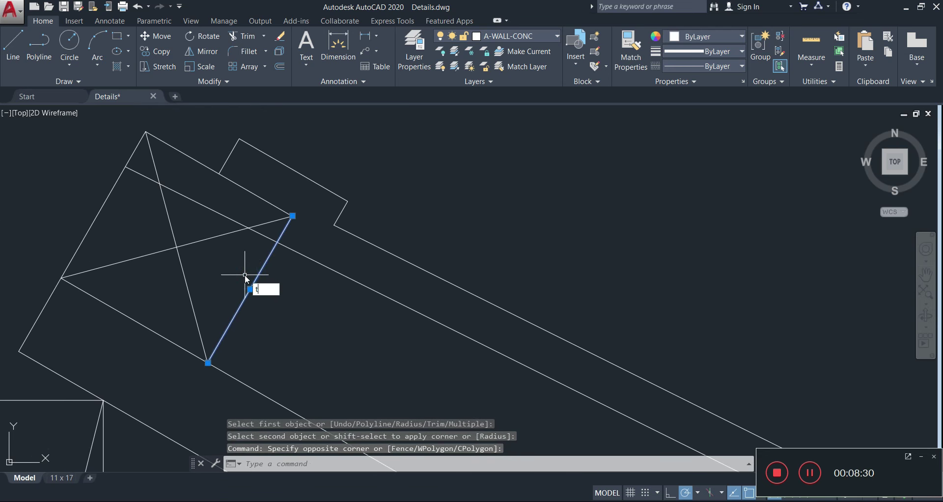
text(tr)
key(Return)
click(211, 205)
click(201, 218)
key(Escape)
scroll(343, 271, down, 4)
scroll(454, 371, down, 2)
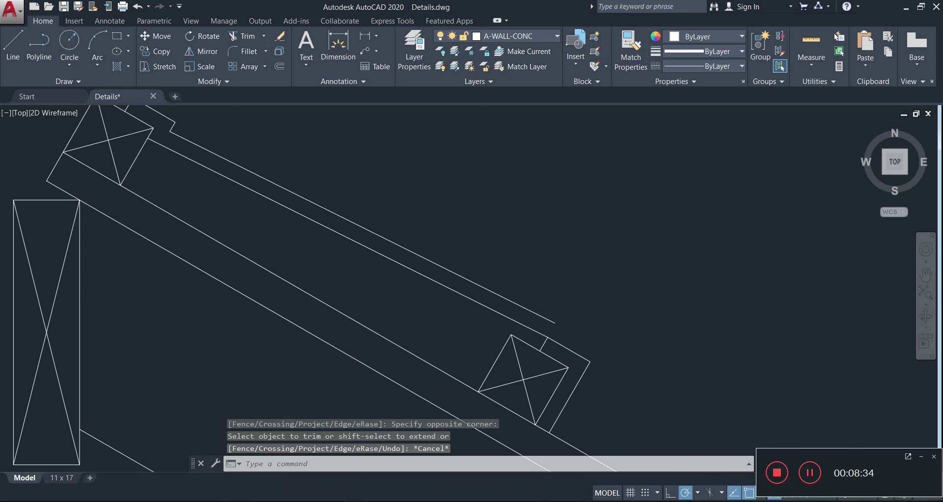
Offset the downslope leg of the second batten's outline by 12 in the downslope direction.
middle_drag(547, 321, 527, 308)
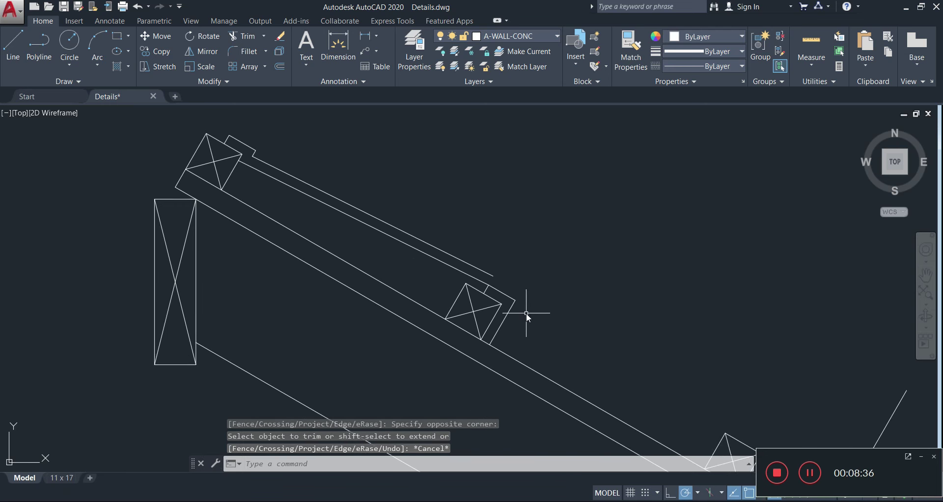
text(o)
key(Return)
key(Return)
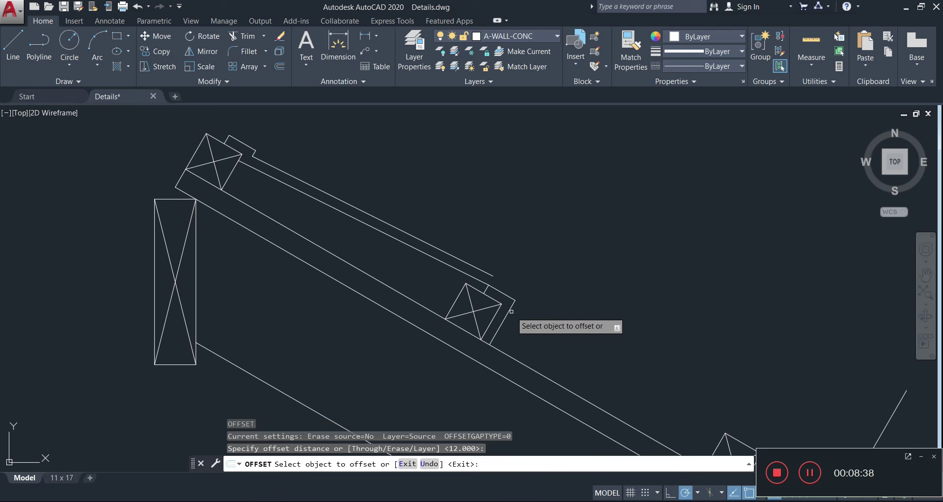
click(511, 311)
click(527, 319)
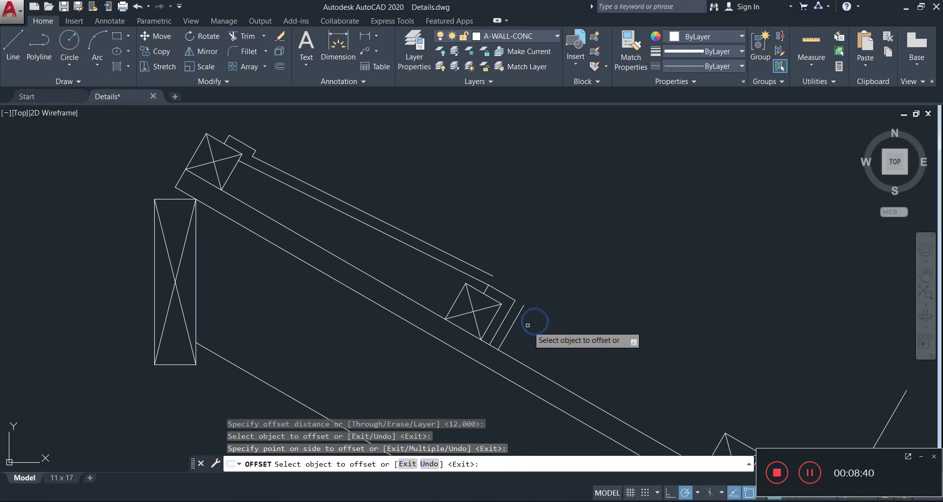
key(Escape)
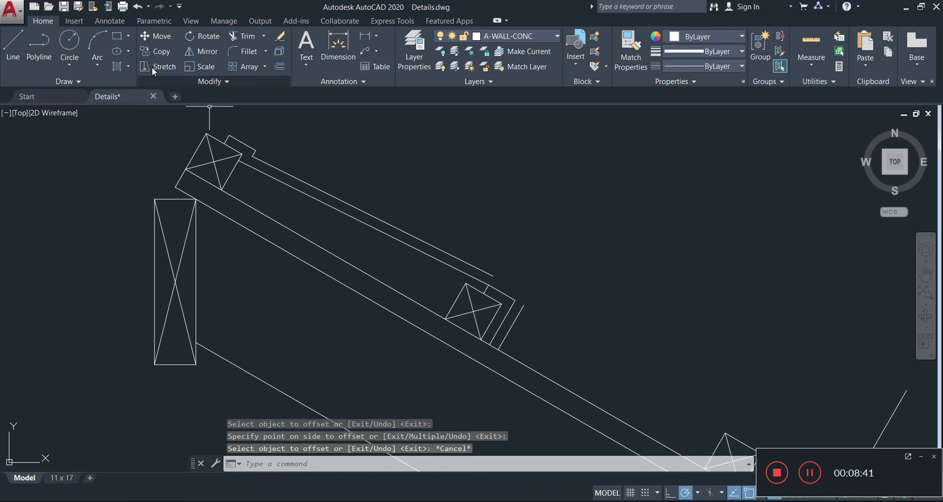
Fillet the upper sloping line with the new outer leg at the second batten to form a sharp corner.
click(234, 51)
click(482, 271)
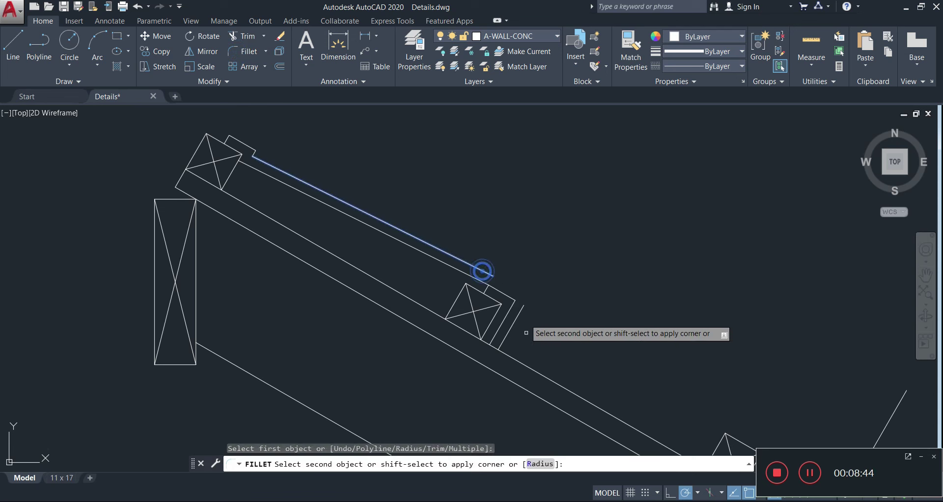
click(518, 316)
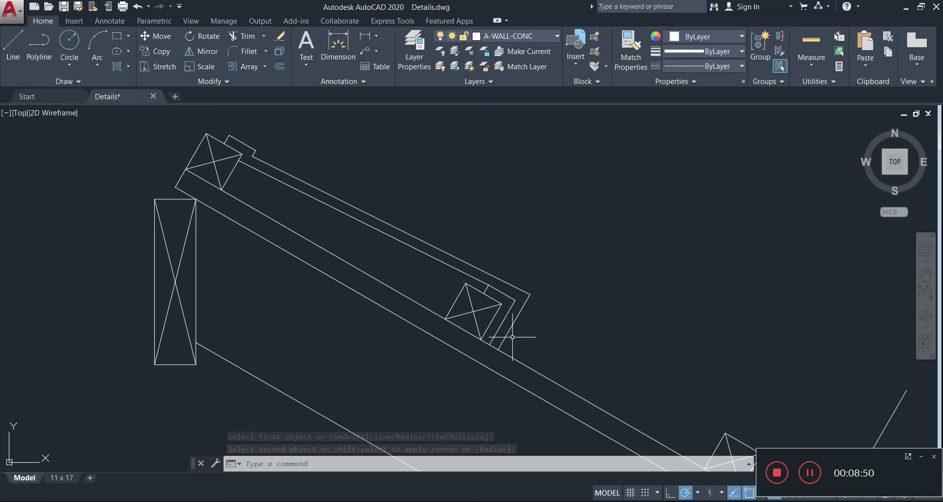
Copy the roof finish piece's sloping lines and downslope end from the ridge batten's upper downslope corner to the second batten's matching corner, 362 away at 330°.
click(385, 200)
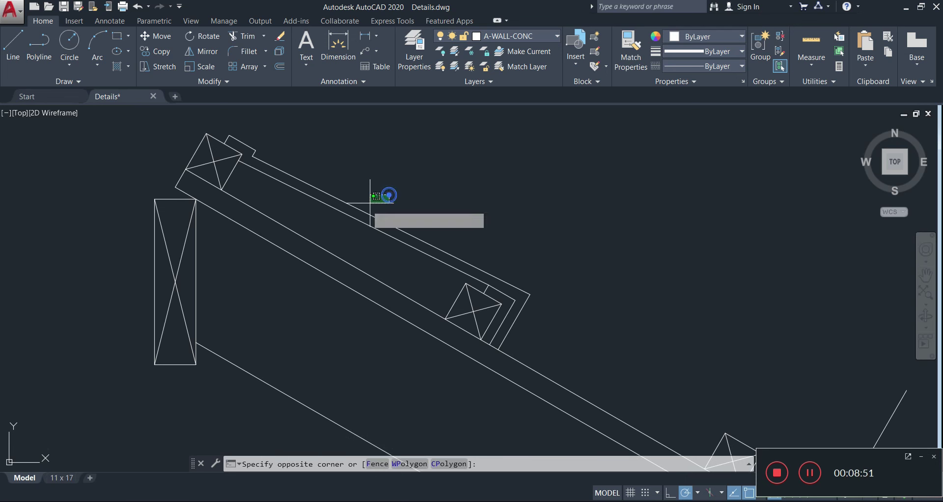
click(346, 224)
scroll(543, 300, down, 1)
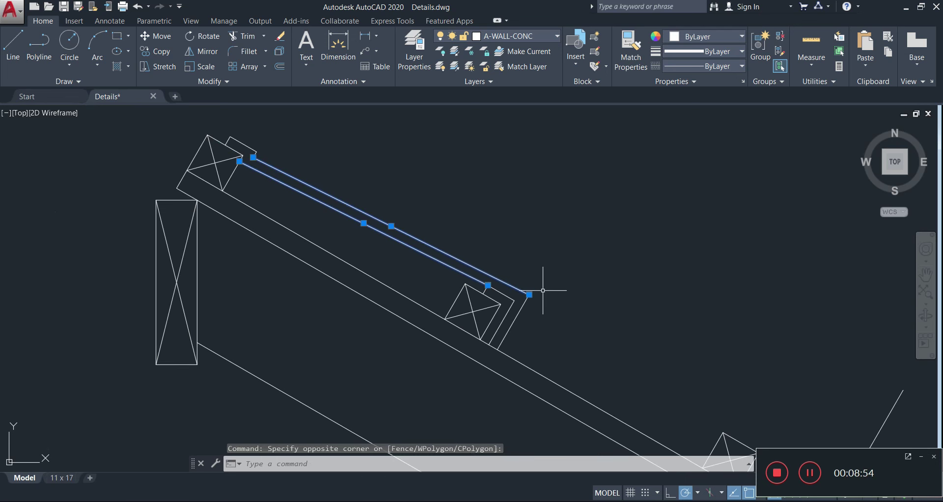
click(545, 281)
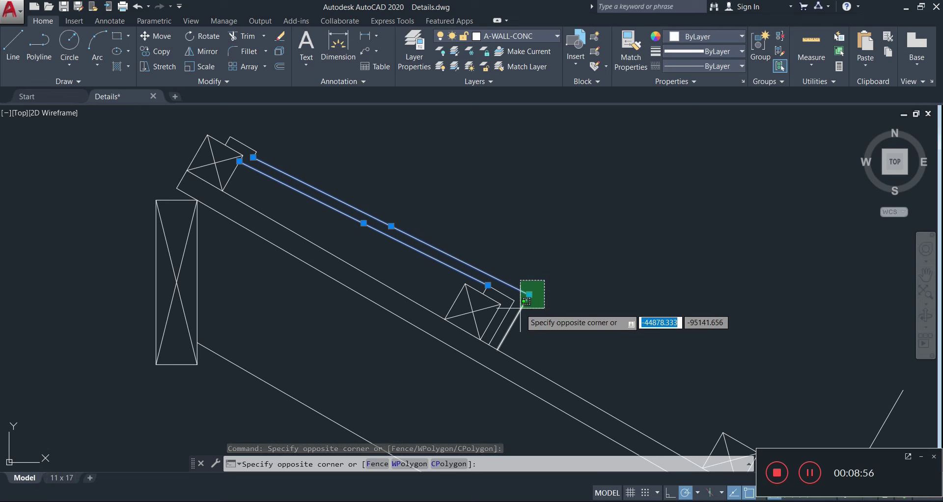
click(505, 315)
scroll(497, 285, up, 5)
click(498, 285)
click(442, 295)
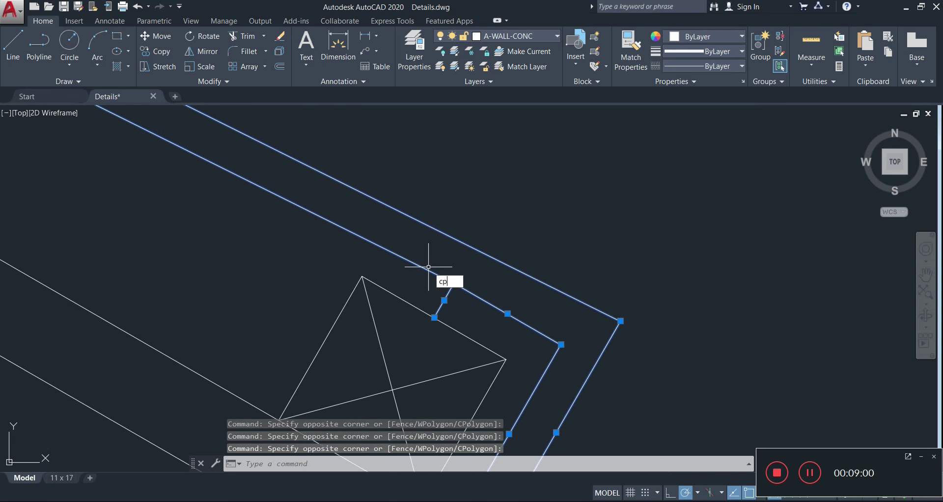
key(Return)
scroll(432, 270, down, 6)
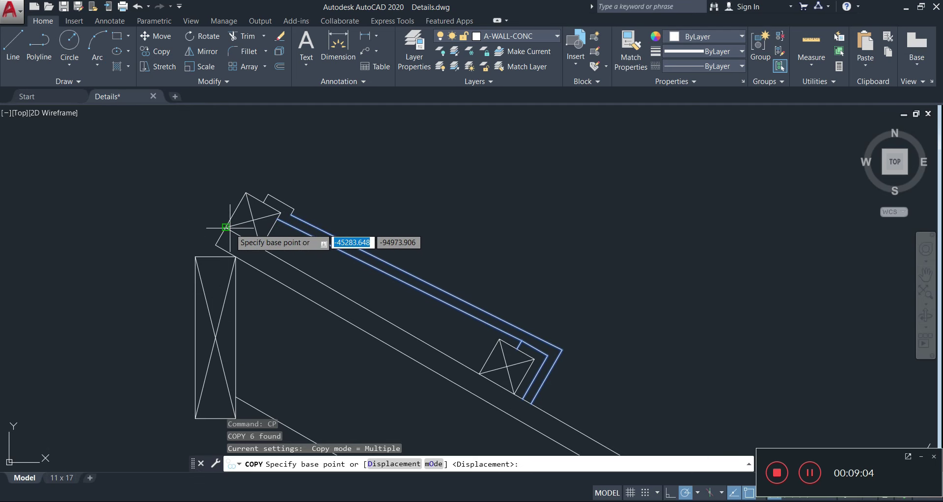
click(287, 212)
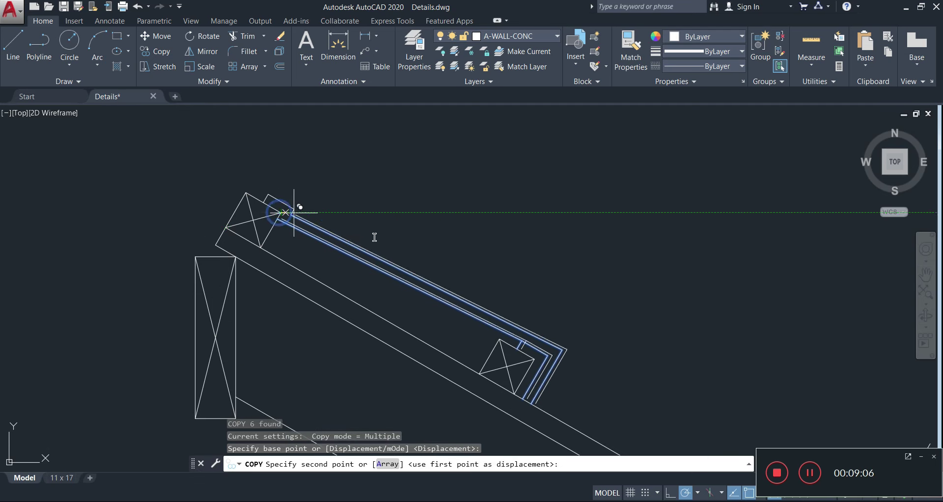
scroll(315, 217, down, 2)
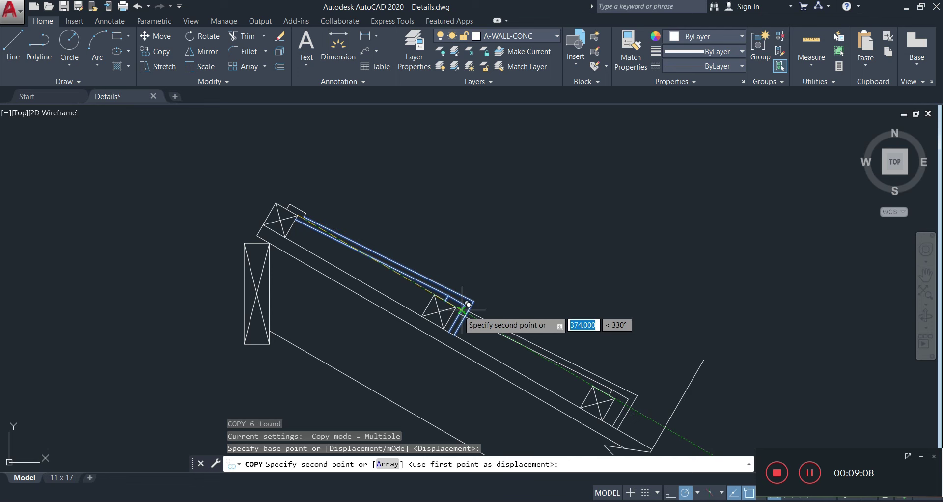
scroll(456, 310, up, 5)
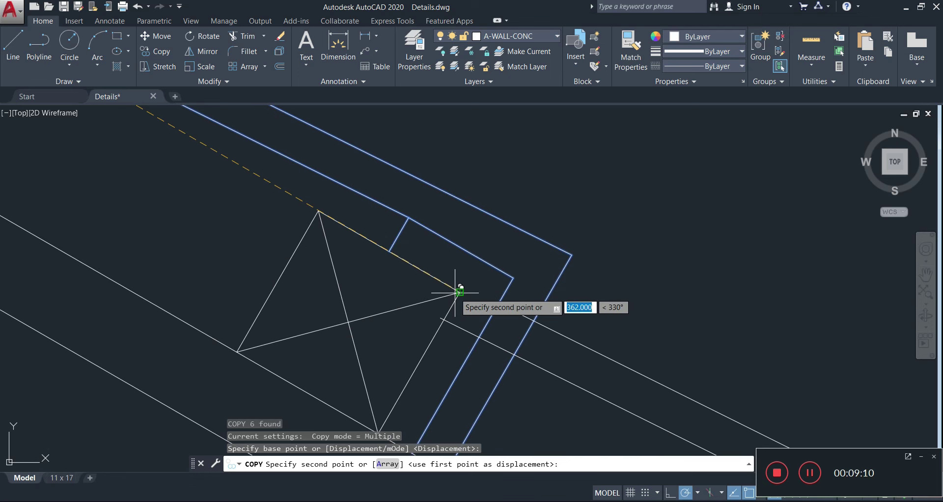
click(455, 289)
Place another copy of the roof finish piece at the third batten's upper downslope corner.
scroll(455, 288, down, 3)
scroll(497, 304, down, 3)
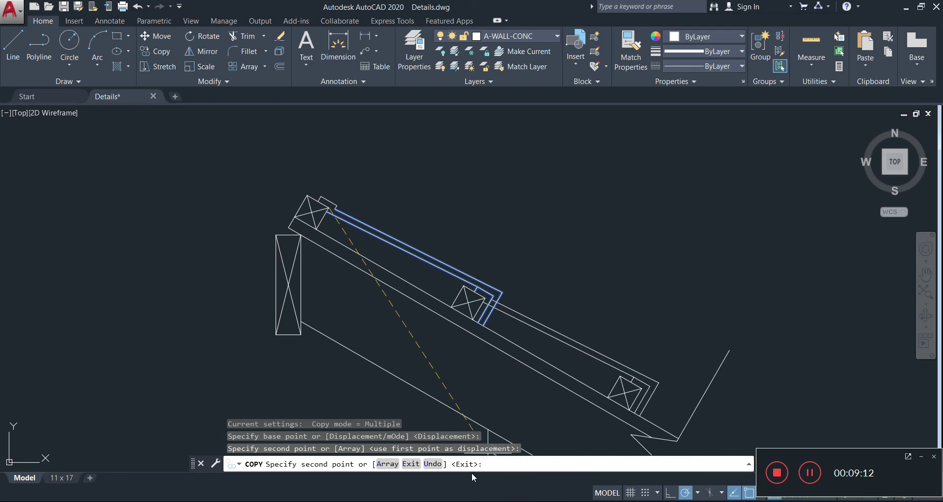
scroll(639, 391, up, 5)
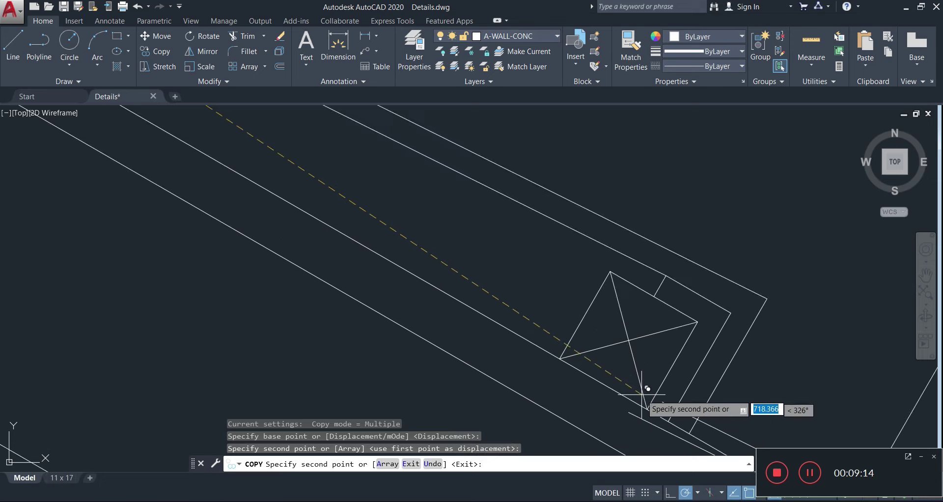
click(692, 322)
key(Escape)
Trim the lowest roof finish piece's two sloping lines beyond the break line, using the break line as the cutting edge.
middle_drag(719, 374, 211, 145)
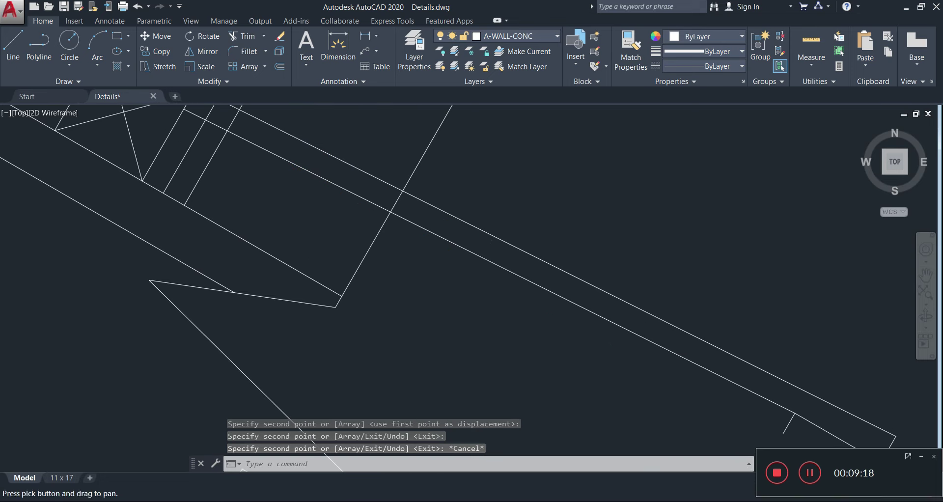
scroll(421, 153, down, 3)
click(459, 133)
click(397, 143)
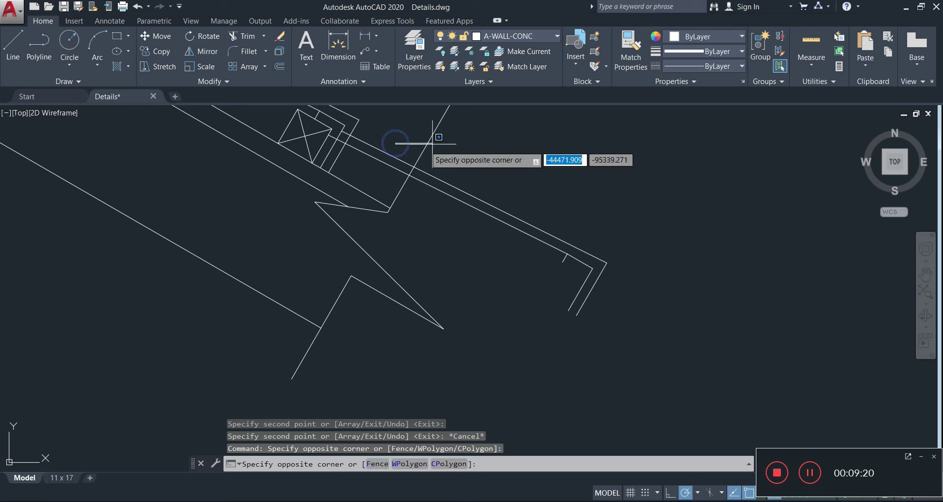
click(438, 143)
click(440, 132)
click(397, 154)
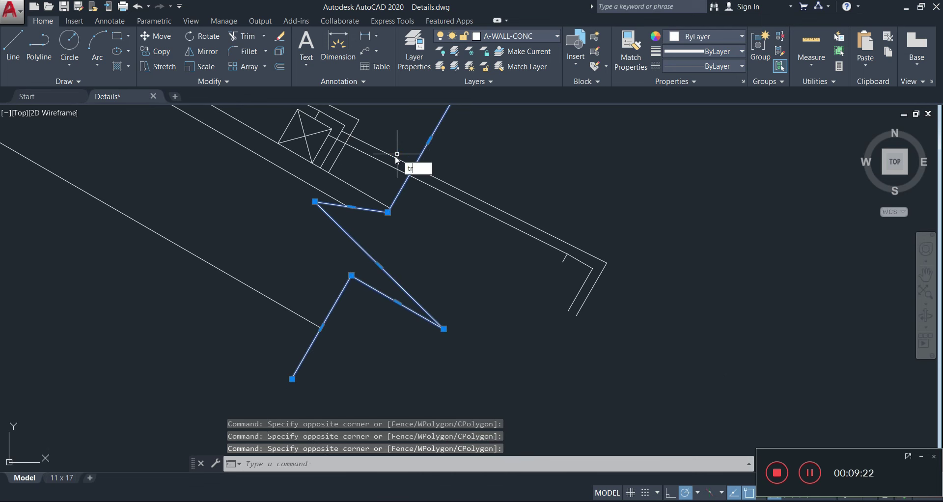
key(Return)
click(531, 193)
click(466, 232)
key(Escape)
Delete the leftover end lines of the lowest roof finish piece beyond the break line.
click(628, 234)
click(536, 328)
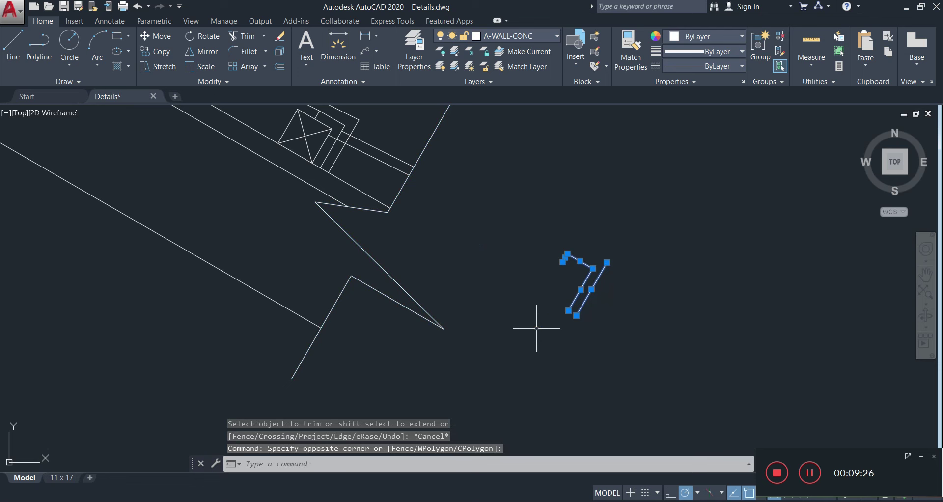
key(Delete)
Fillet the outer leg at the third batten with the lowest piece's upper sloping line, keeping only the leg's upper part.
scroll(500, 312, down, 3)
scroll(622, 289, up, 4)
scroll(742, 289, up, 1)
middle_drag(743, 288, 607, 303)
scroll(606, 303, down, 2)
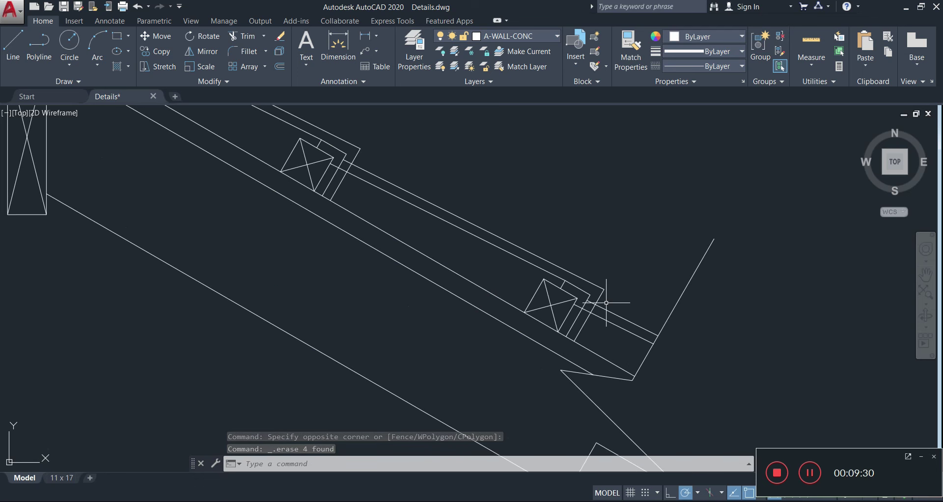
click(241, 51)
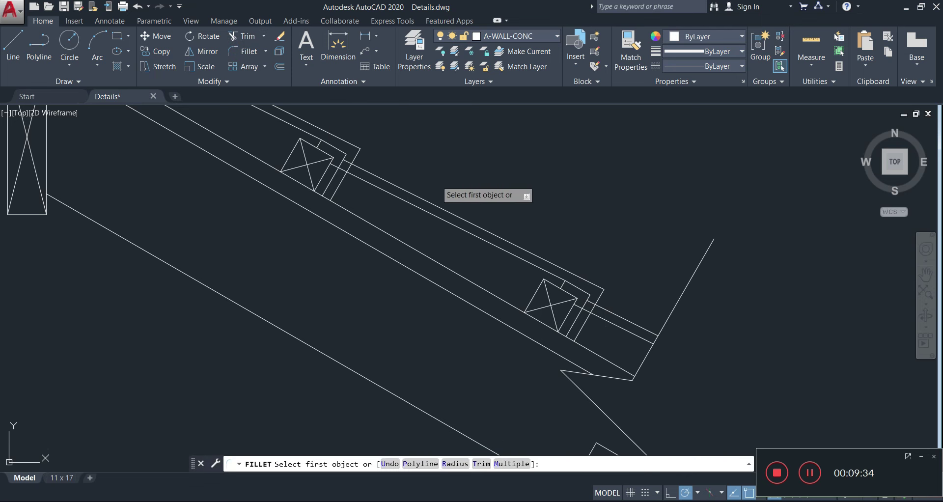
click(602, 297)
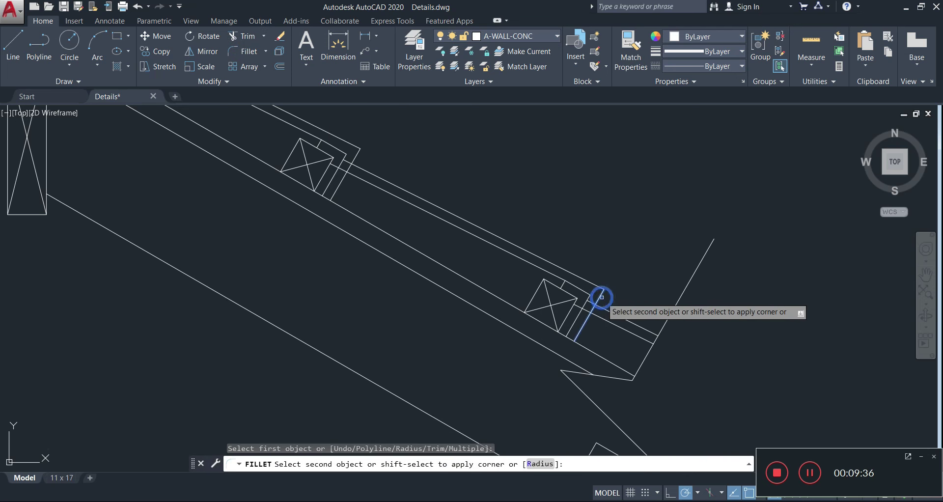
click(605, 311)
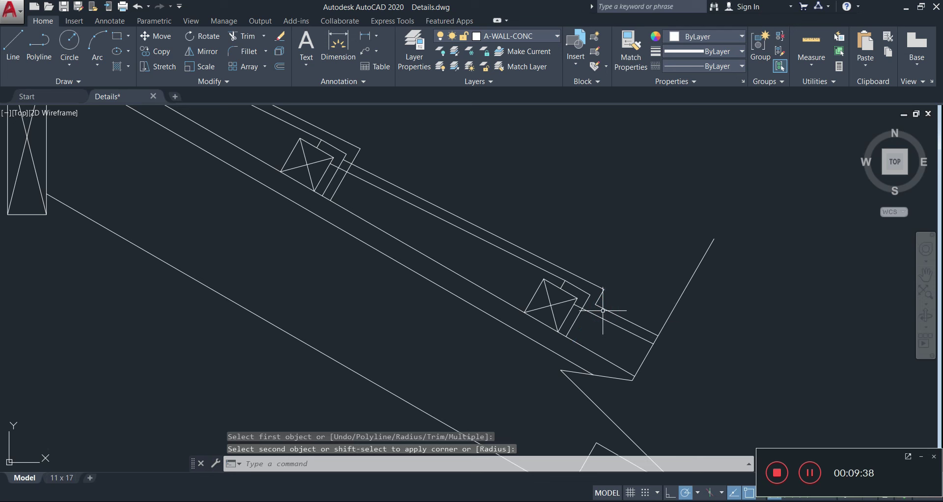
key(Return)
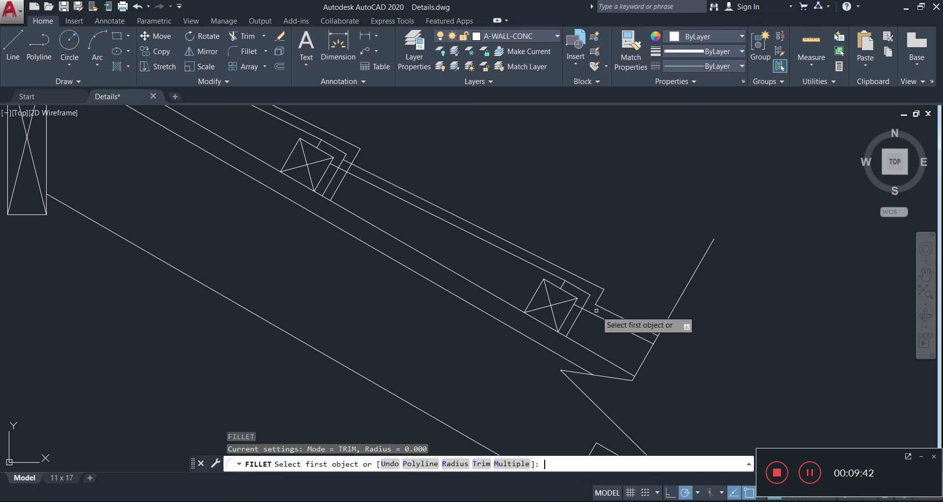
key(ctrl+z)
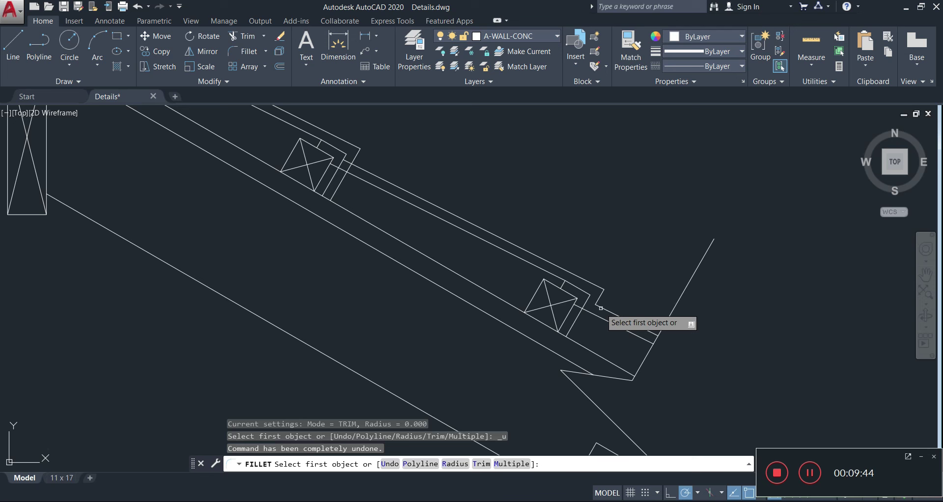
key(Escape)
key(ctrl+z)
key(ctrl+z)
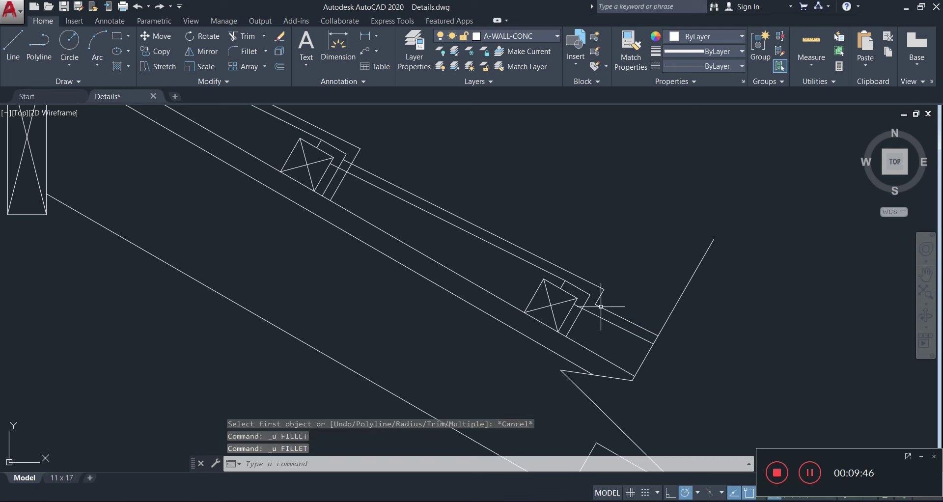
key(Escape)
key(Escape)
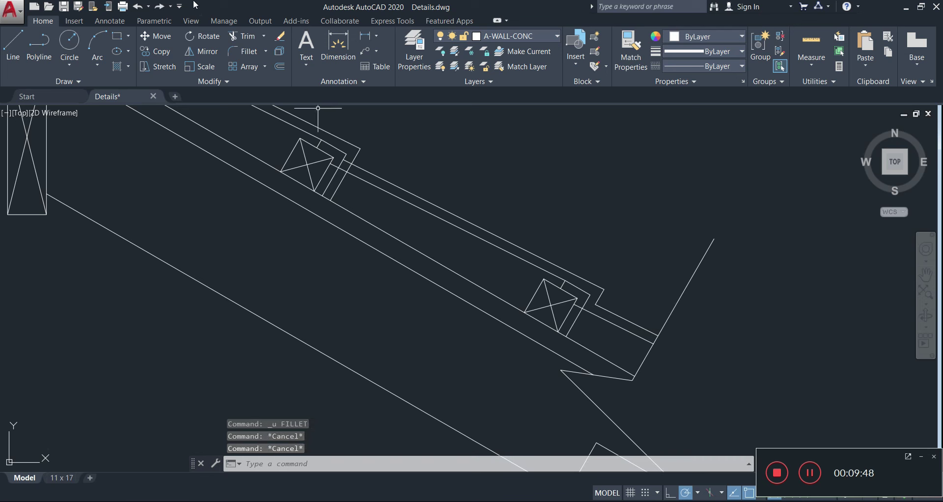
Trim the outer leg at the second batten below the next piece's upper sloping line, using that line as the cutting edge.
mouse_move(609, 306)
middle_down()
mouse_move(754, 331)
mouse_move(777, 348)
middle_up()
scroll(630, 307, down, 5)
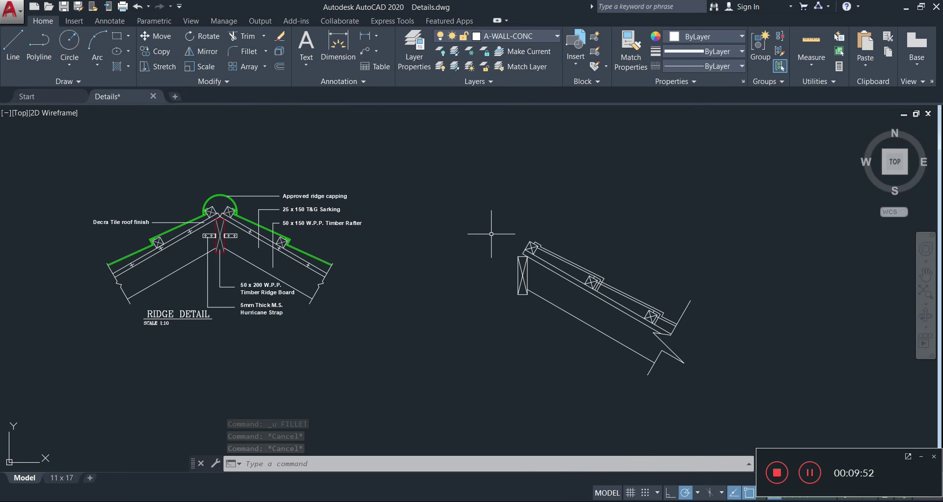
scroll(504, 233, up, 4)
scroll(713, 305, up, 4)
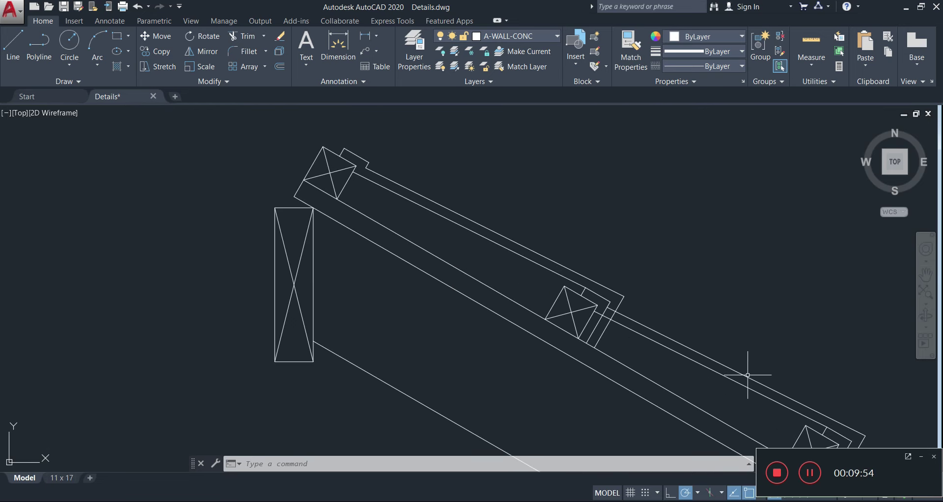
scroll(575, 279, up, 2)
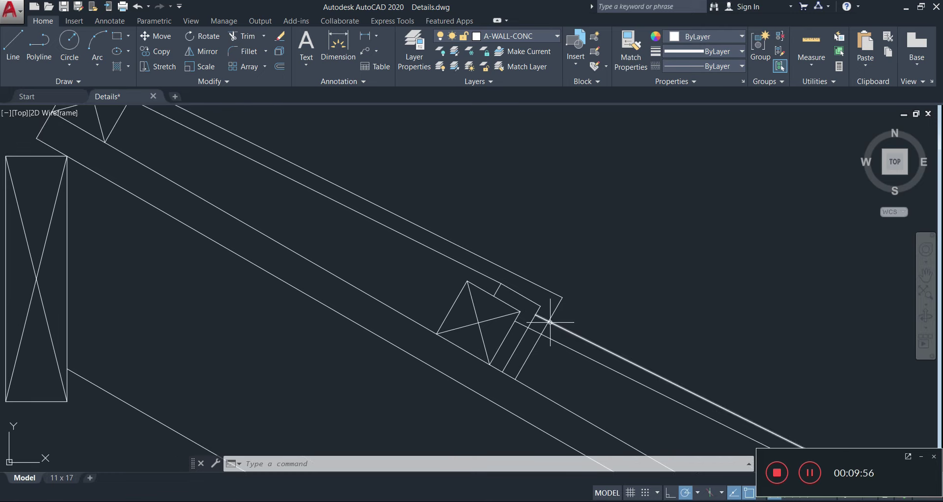
click(586, 313)
click(569, 333)
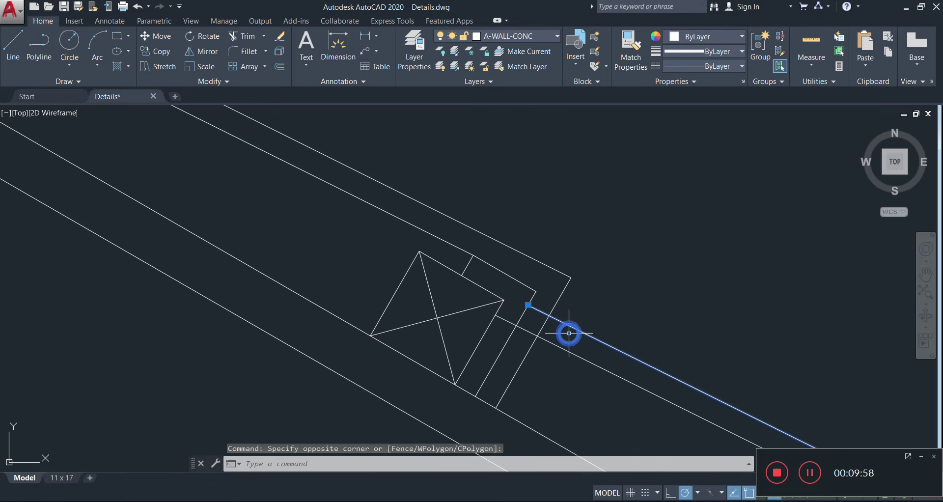
text(tr)
key(Return)
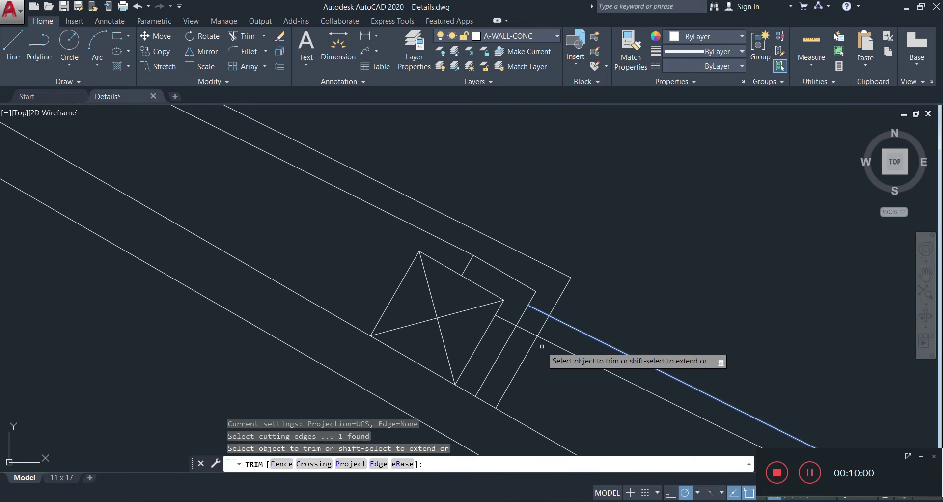
click(544, 324)
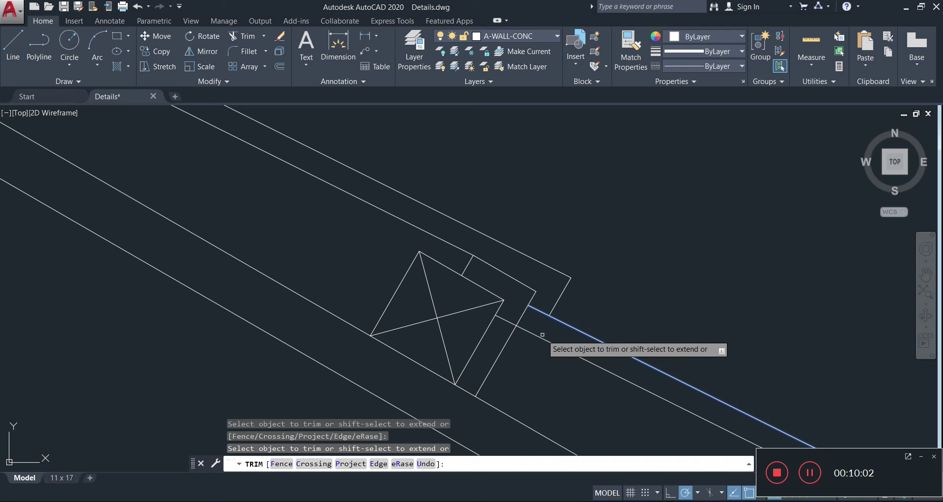
key(Escape)
Trim the inner leg at the second batten below the next piece's lower sloping line, using that line as the cutting edge.
click(556, 329)
click(531, 357)
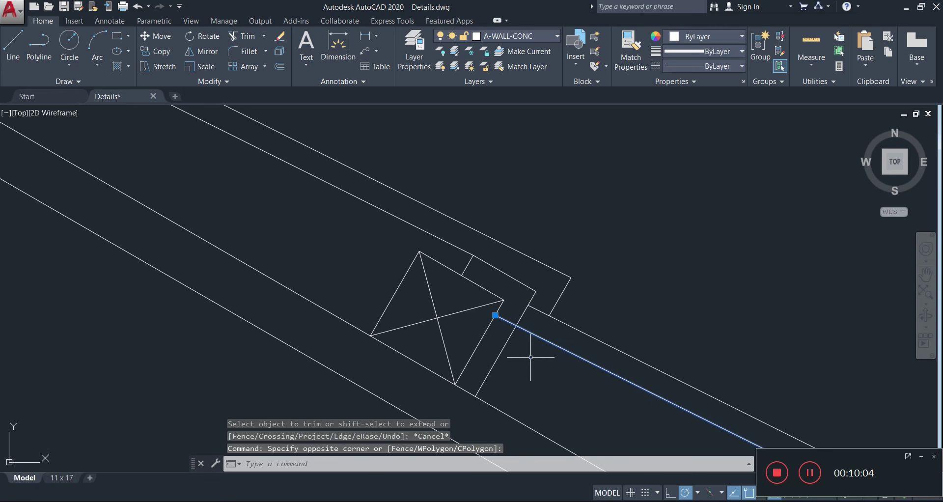
key(Return)
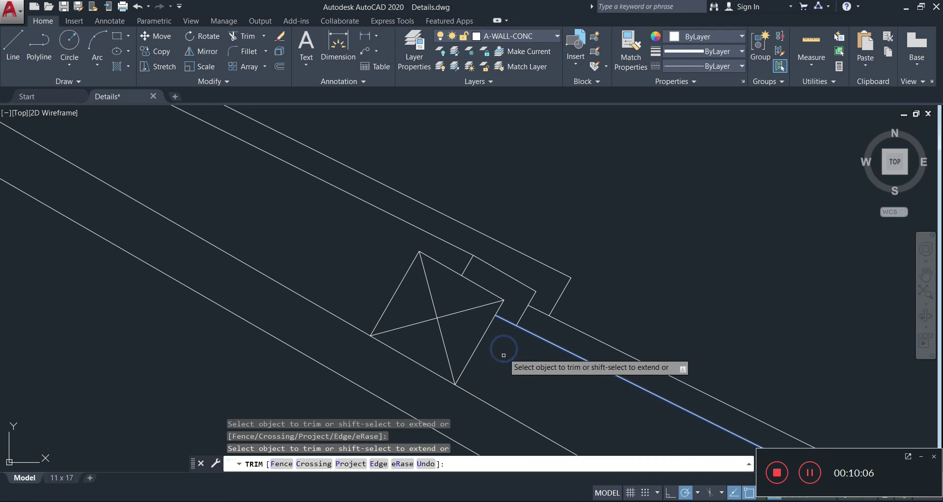
key(Escape)
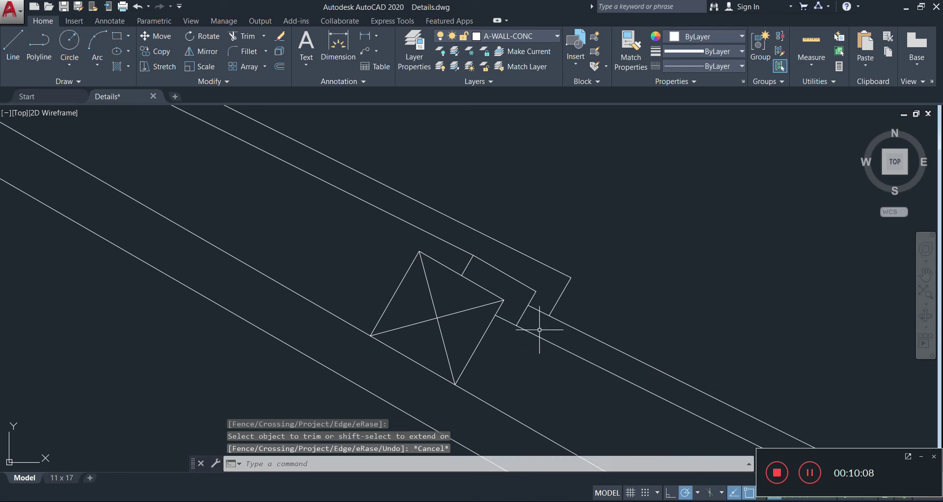
Trim away the short segment of the second batten's inner leg between the next piece's two sloping lines, using all objects as cutting edges.
key(Return)
key(Return)
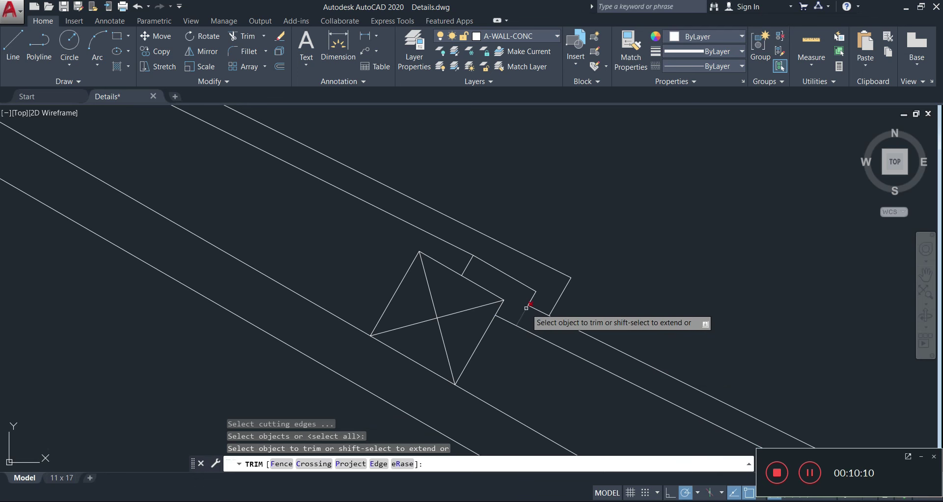
scroll(522, 310, down, 3)
mouse_move(555, 374)
middle_down()
mouse_move(594, 386)
mouse_move(398, 260)
middle_up()
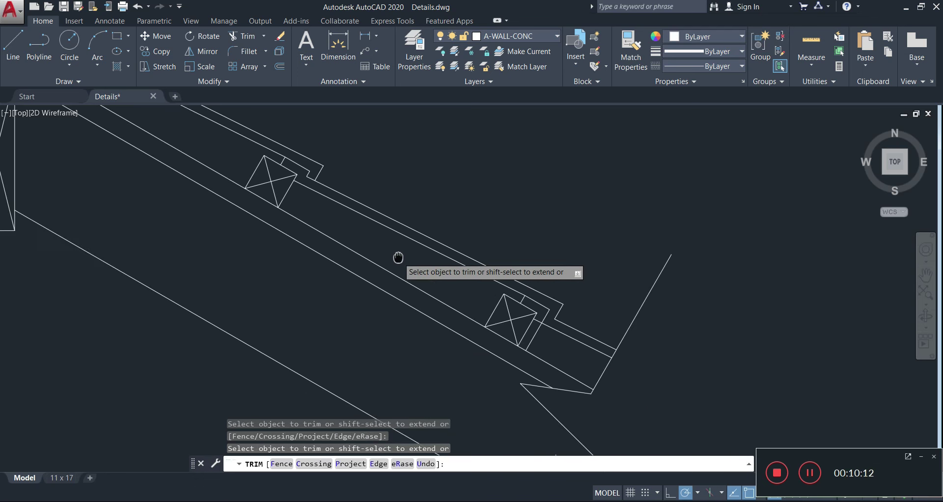
key(Escape)
Trim the inner leg at the third batten below the lowest piece's lower sloping line, using that line as the cutting edge.
scroll(542, 330, up, 2)
click(554, 322)
click(542, 340)
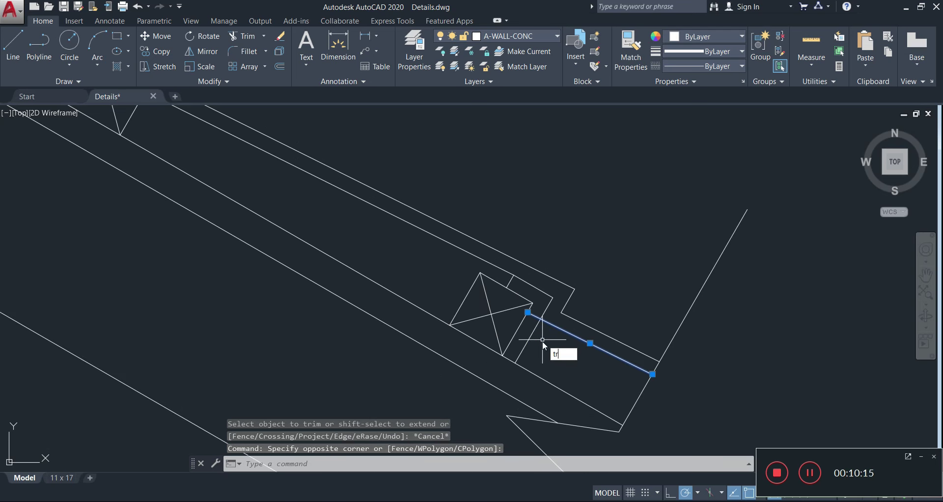
text(tr)
key(Return)
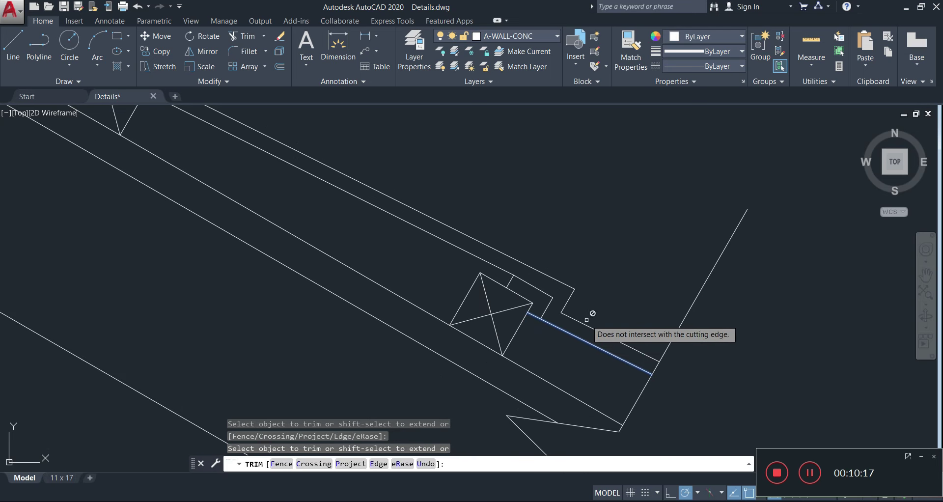
key(Escape)
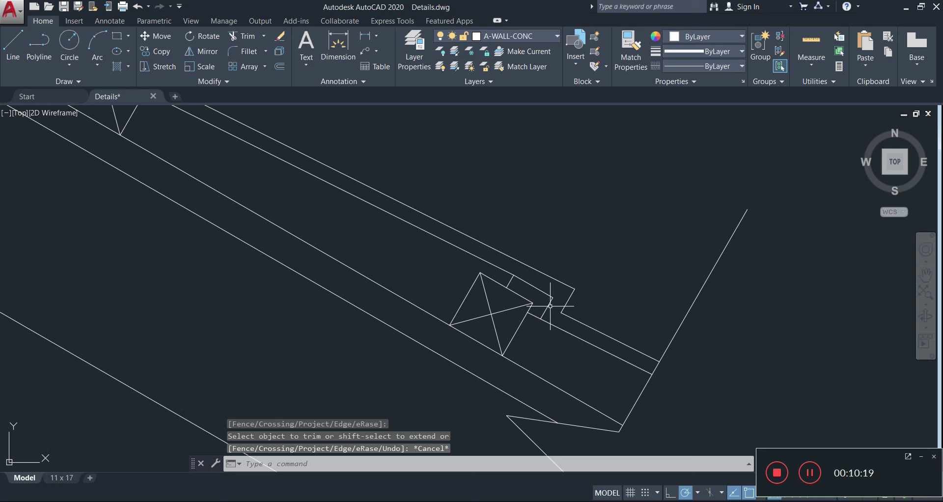
Fillet the inner leg at the third batten with the lowest roof finish piece's upper sloping line to close the corner.
click(244, 51)
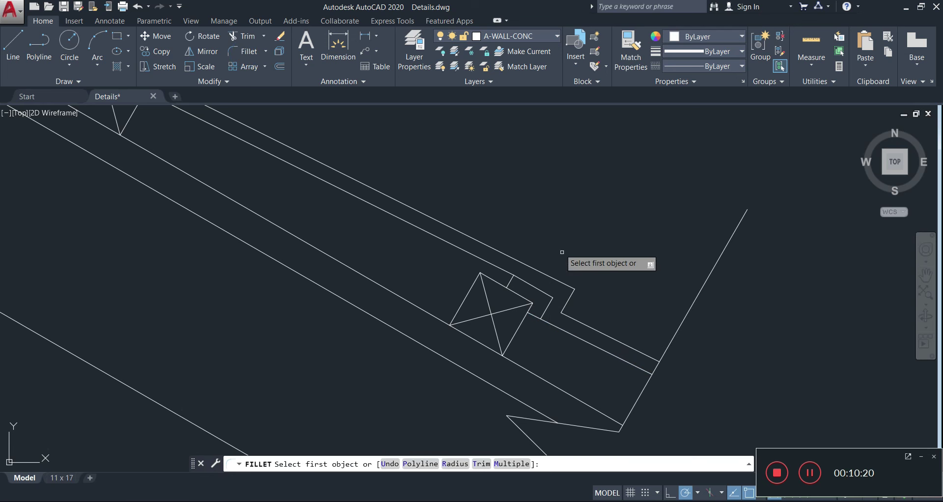
click(549, 305)
click(561, 313)
Compare the redrawn roof slope with the reference ridge detail, checking the roof finish, ridge capping, ridge board and hurricane strap.
scroll(563, 371, down, 2)
scroll(563, 371, down, 2)
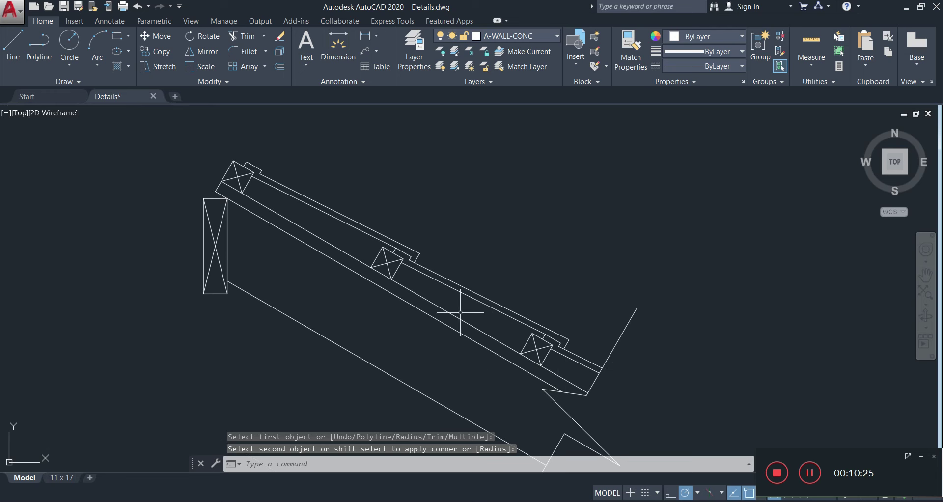
scroll(461, 312, down, 5)
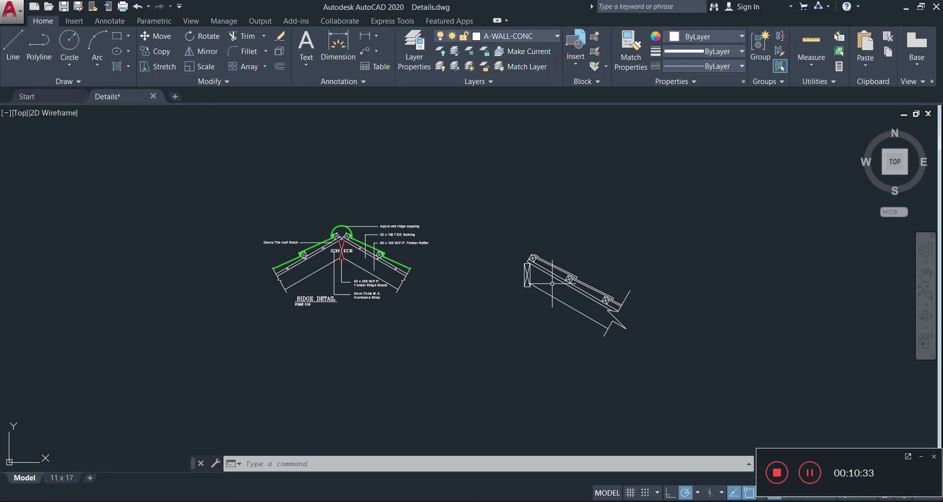
scroll(345, 253, up, 6)
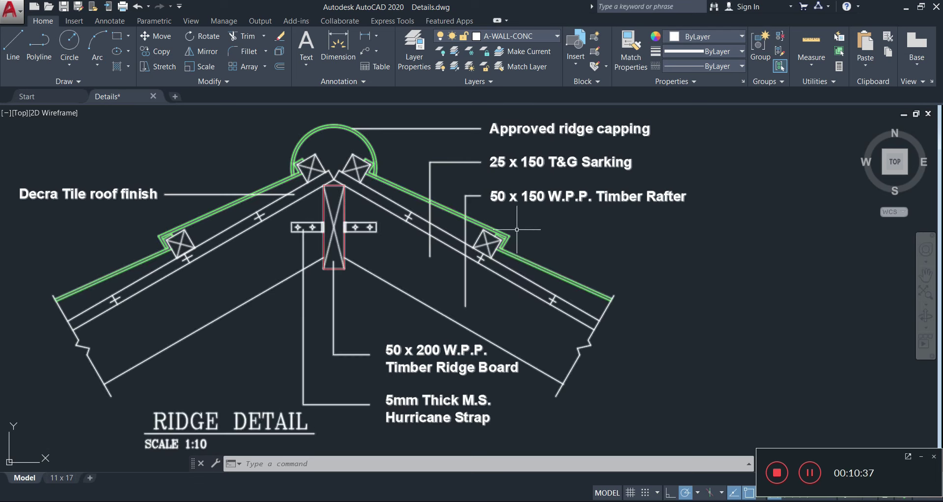
scroll(680, 284, down, 2)
middle_drag(680, 284, 410, 274)
scroll(410, 274, up, 1)
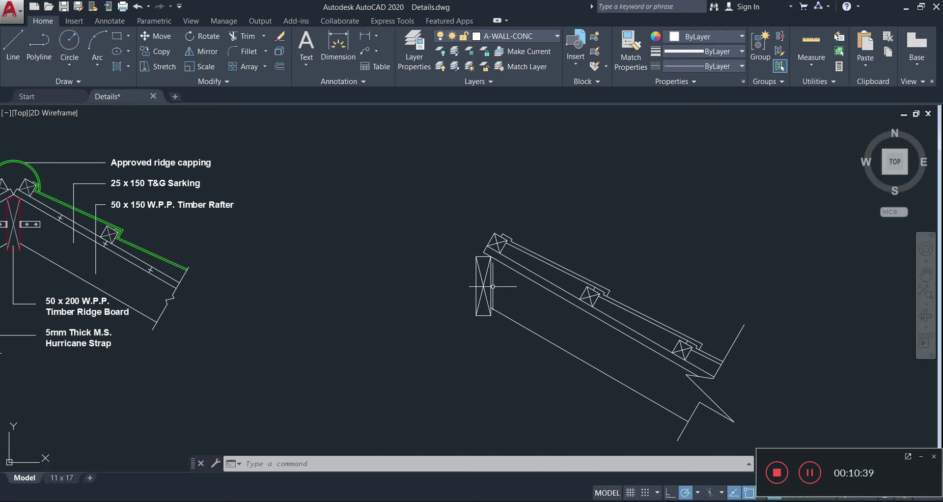
Explode the ridge board rectangle and offset its rafter-side vertical edge outward by 5.
scroll(492, 286, up, 3)
click(463, 286)
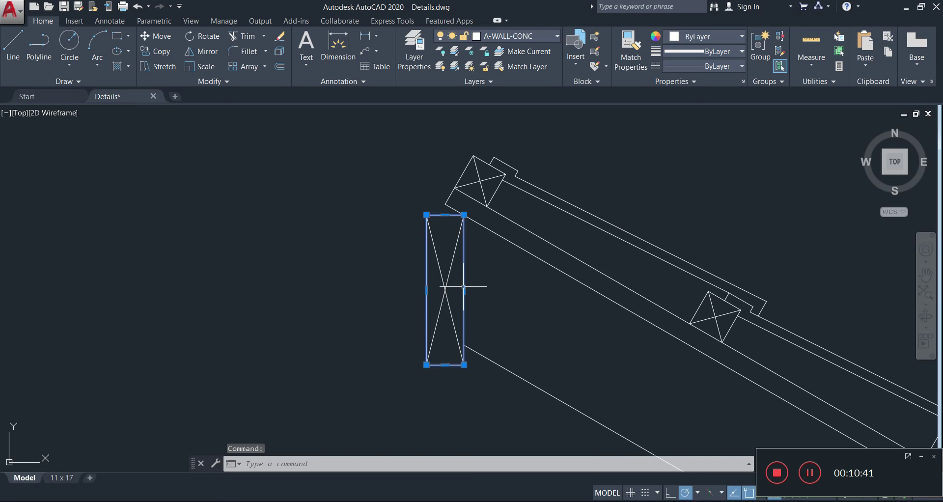
key(Return)
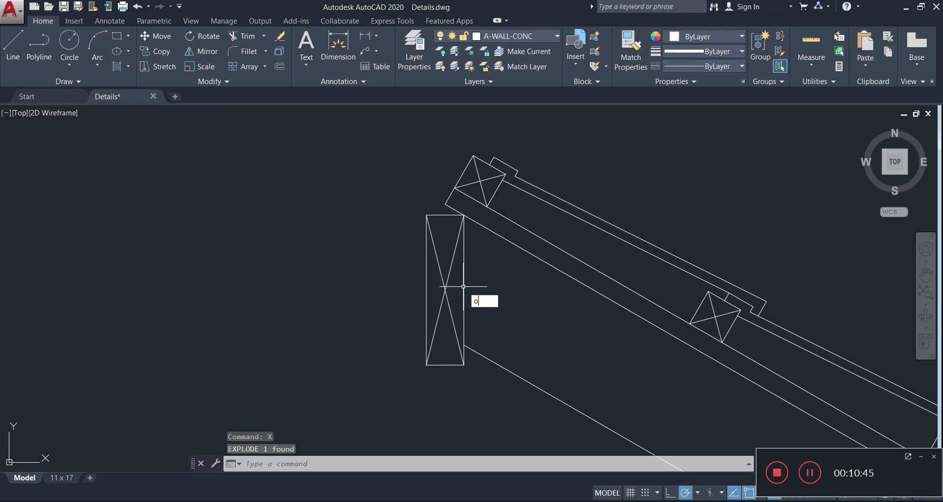
text(o)
key(Return)
text(5)
key(Return)
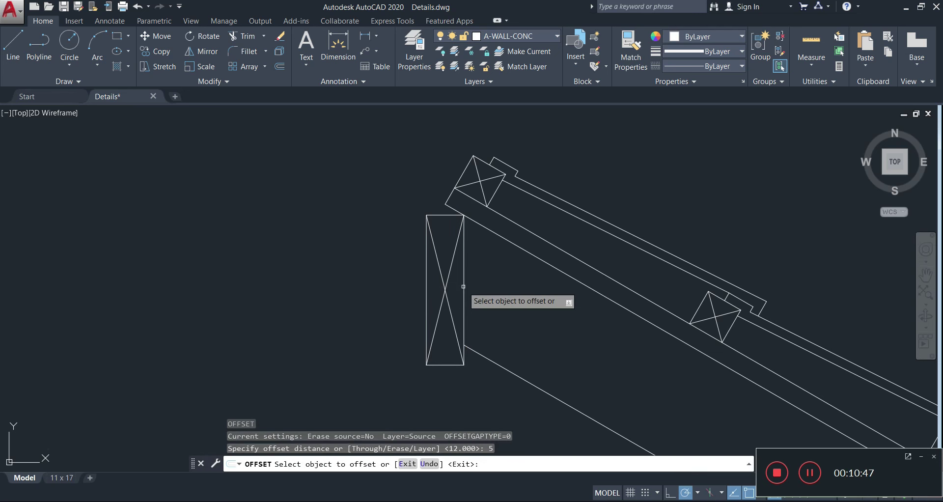
click(464, 286)
click(491, 286)
key(Escape)
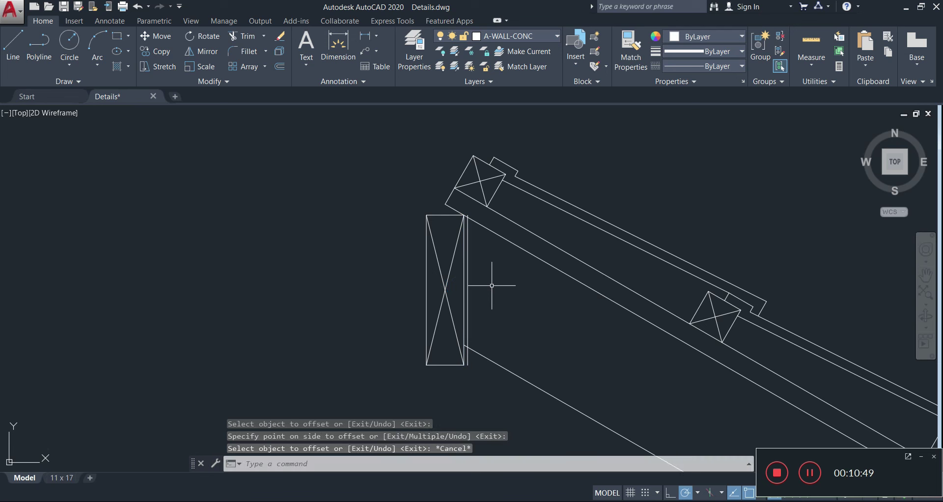
key(Return)
text(100)
key(Return)
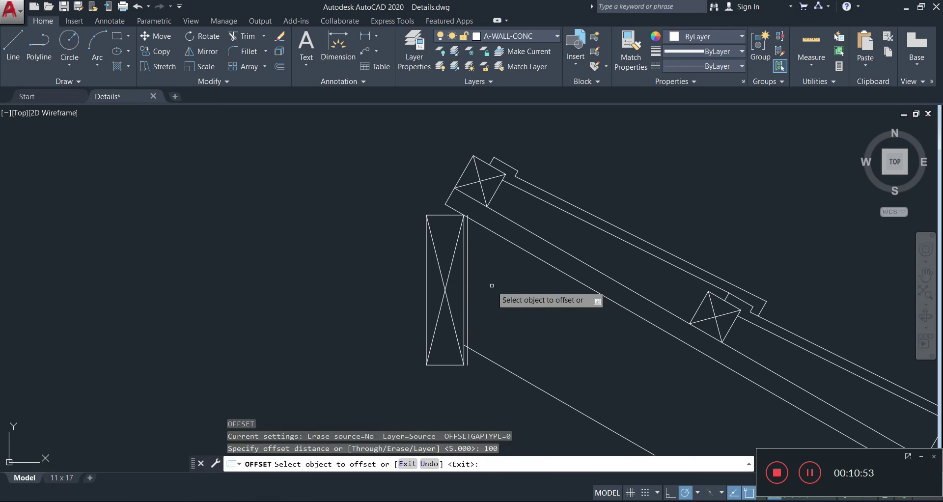
click(466, 288)
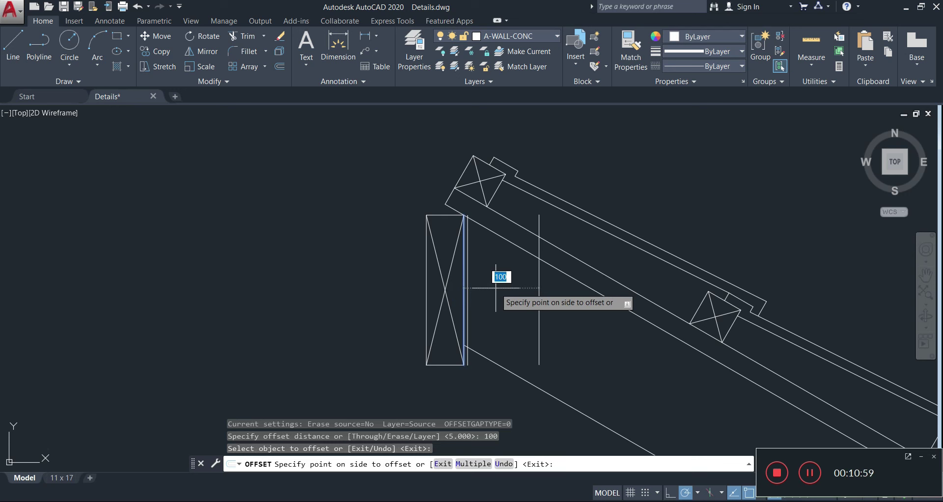
key(Escape)
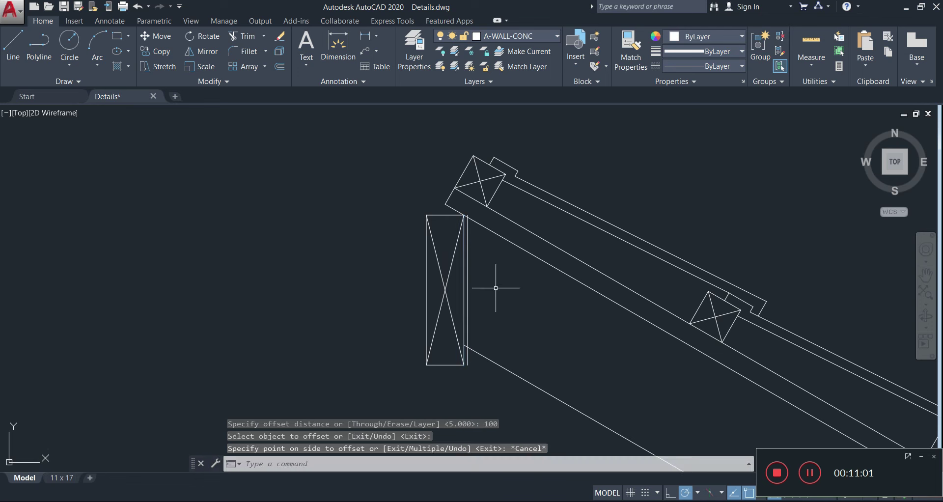
key(Return)
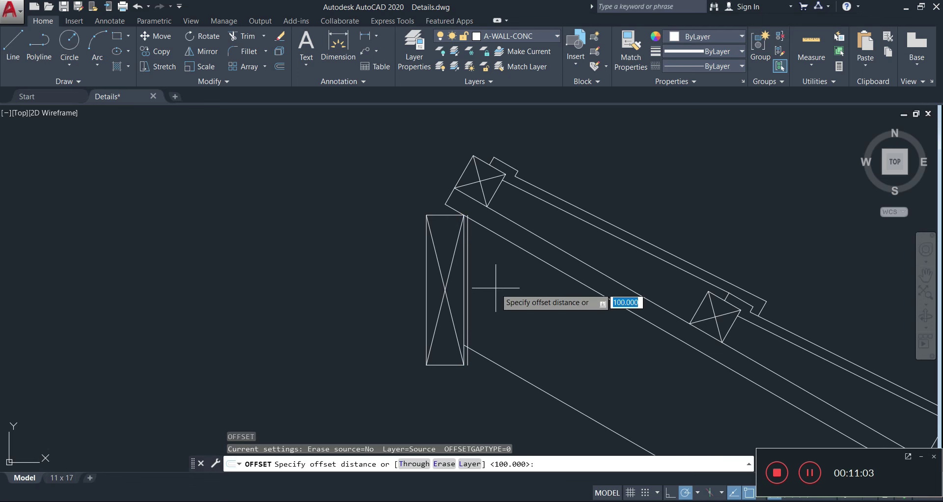
text(5)
key(Return)
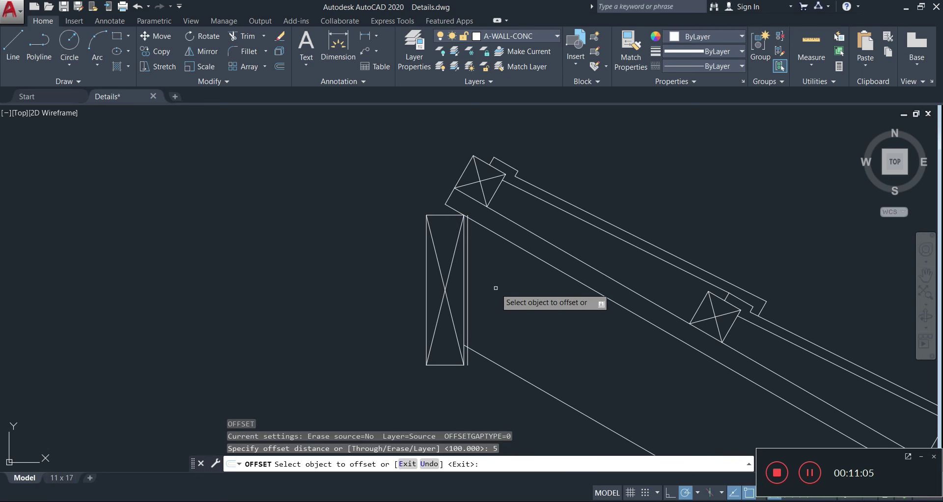
click(463, 298)
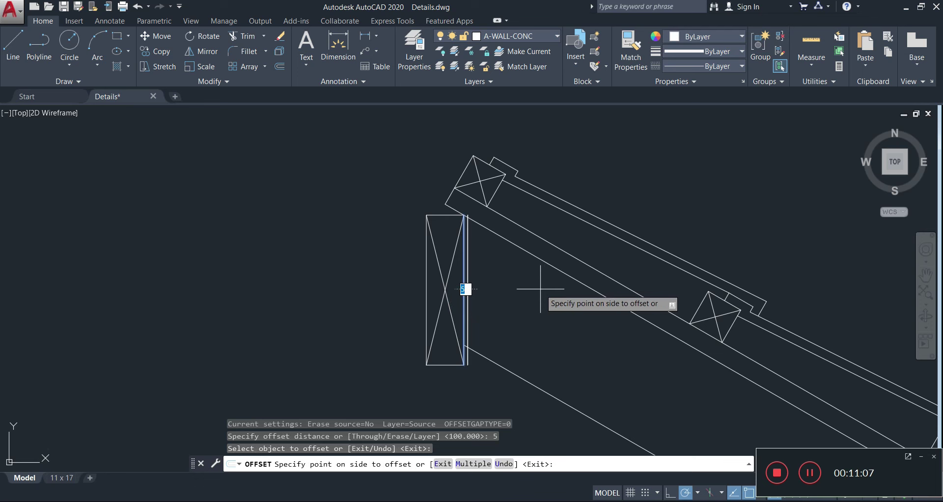
key(Escape)
Offset the ridge board's rafter-side vertical edge by 50 toward the rafter.
key(Return)
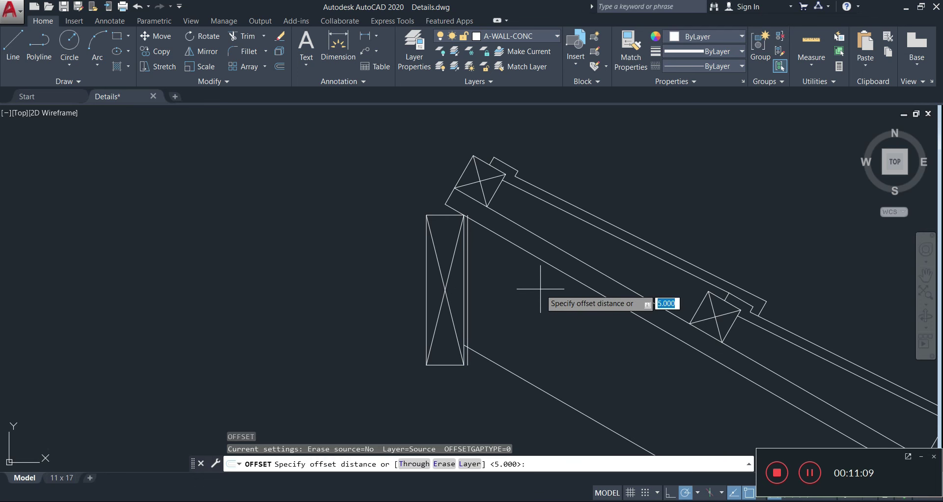
key(Return)
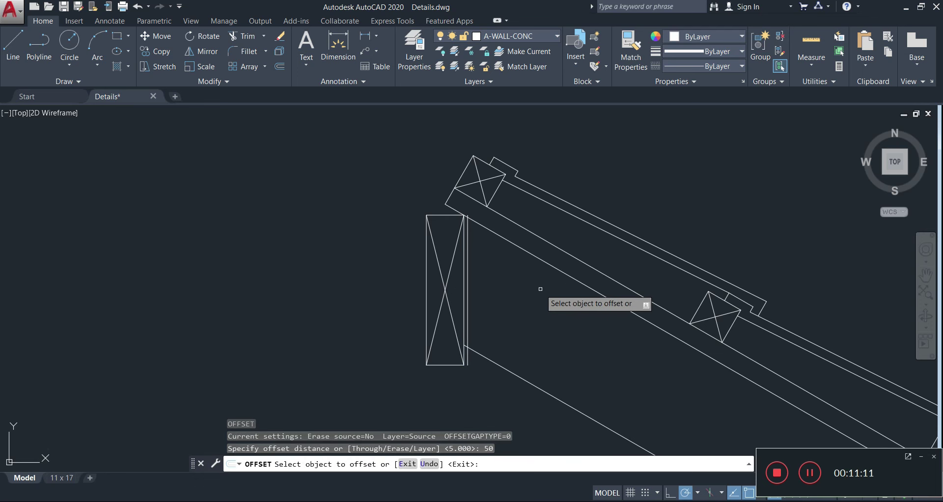
click(464, 283)
click(537, 284)
scroll(537, 284, up, 2)
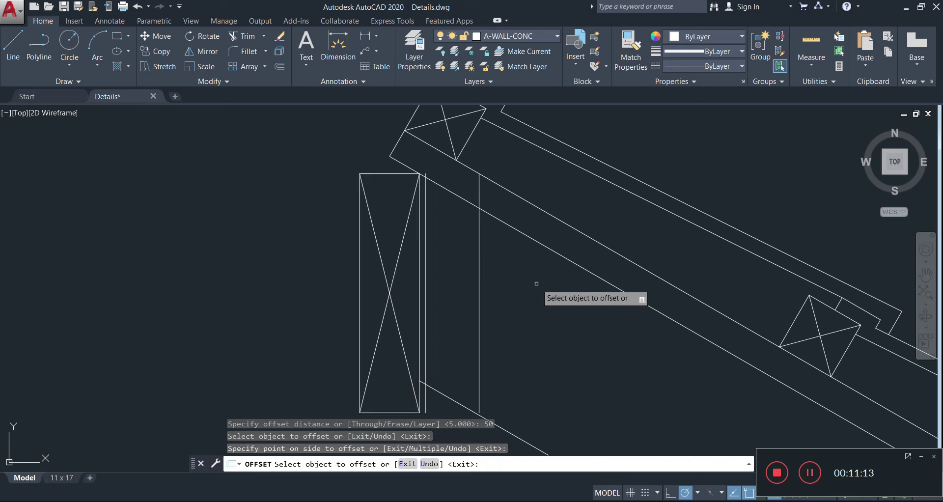
key(Escape)
Draw a horizontal line from the midpoint of the ridge board's rafter-side edge to the midpoint of the outermost offset line.
text(l)
key(Return)
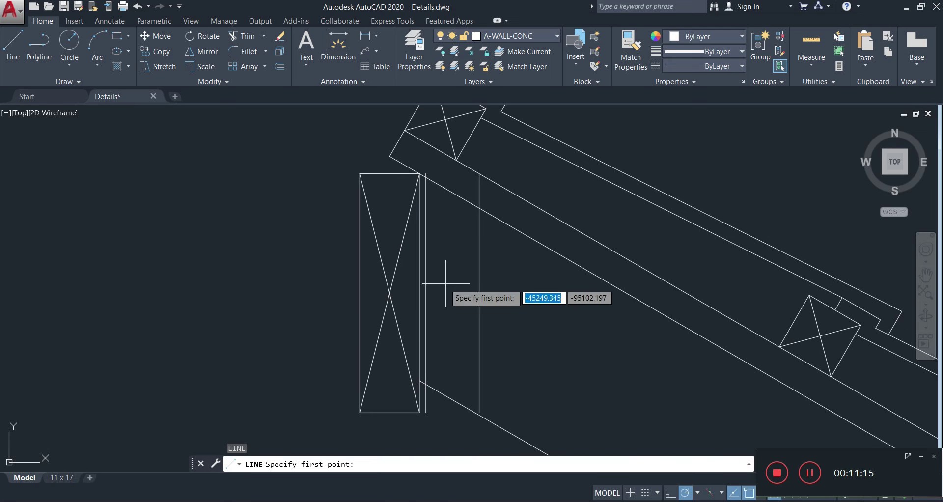
click(421, 288)
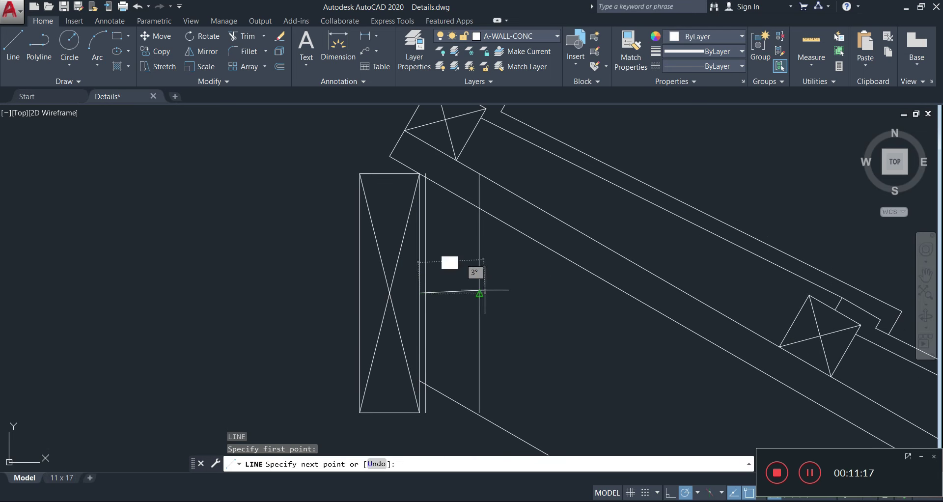
click(481, 292)
key(Escape)
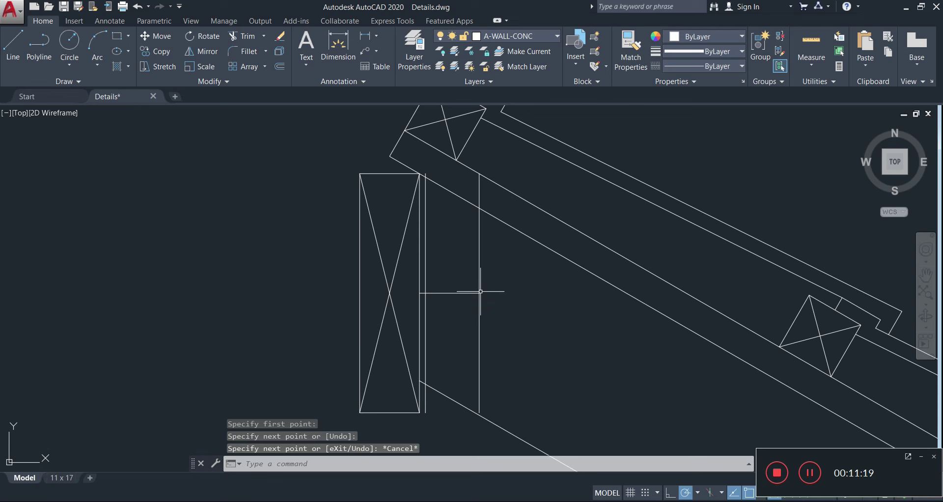
Offset the horizontal centre line by equal distances above and below, and erase the original centre line.
key(Return)
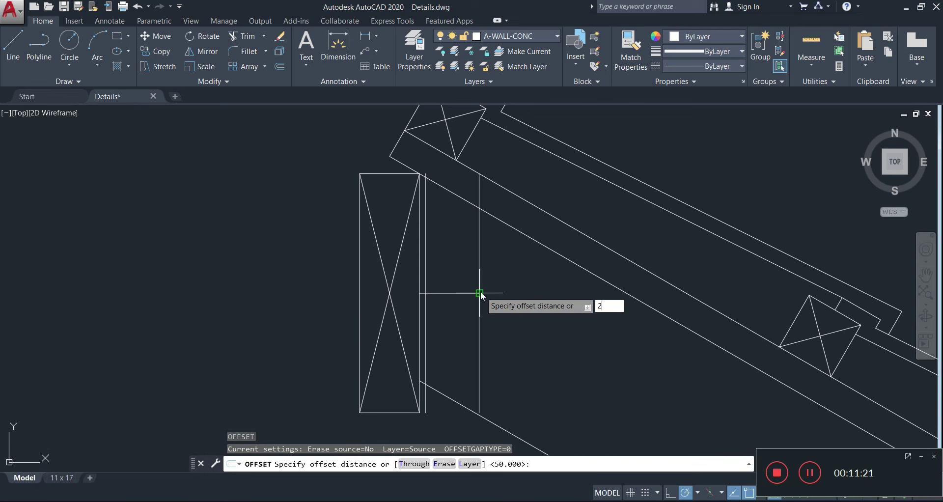
key(Return)
click(462, 293)
click(459, 266)
click(451, 293)
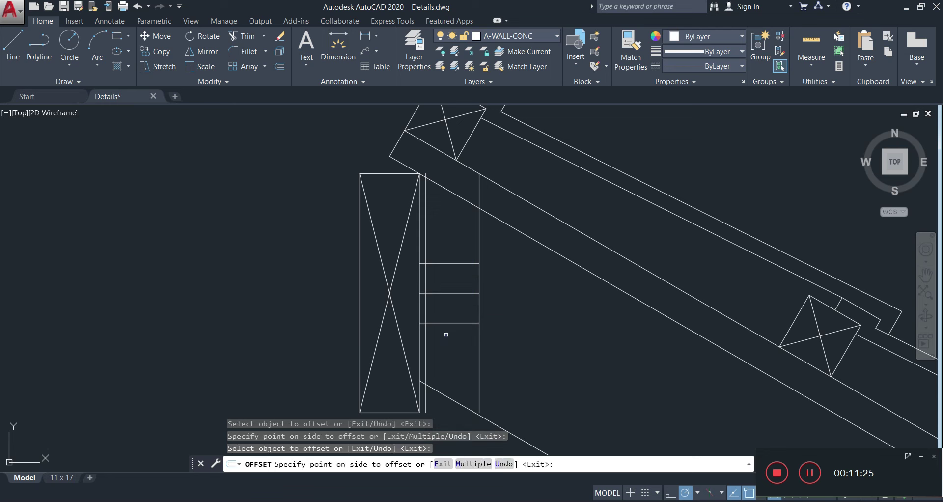
click(447, 332)
key(Escape)
click(455, 288)
click(448, 310)
key(Delete)
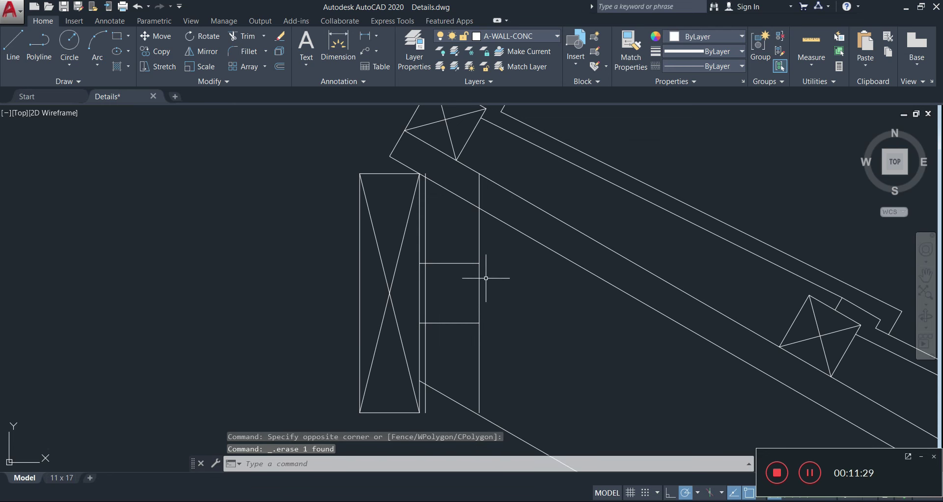
Trim the two offset vertical lines above and below the horizontal pair, leaving a small bracket outline against the ridge board.
click(468, 247)
click(446, 357)
text(te cor)
key(Return)
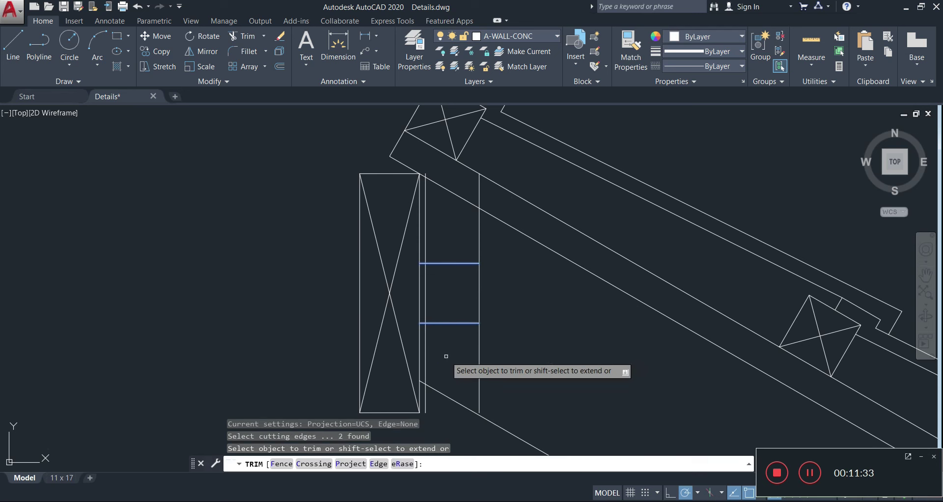
click(491, 241)
click(423, 254)
click(490, 348)
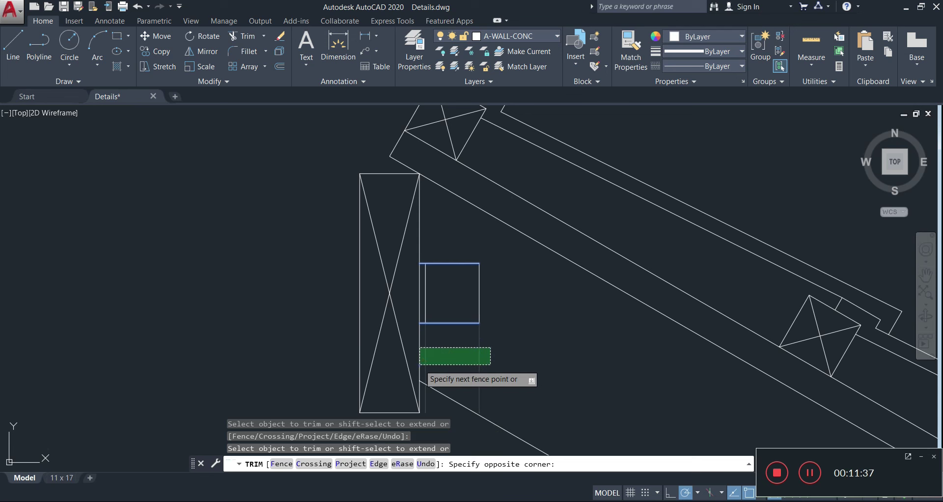
click(420, 365)
key(Escape)
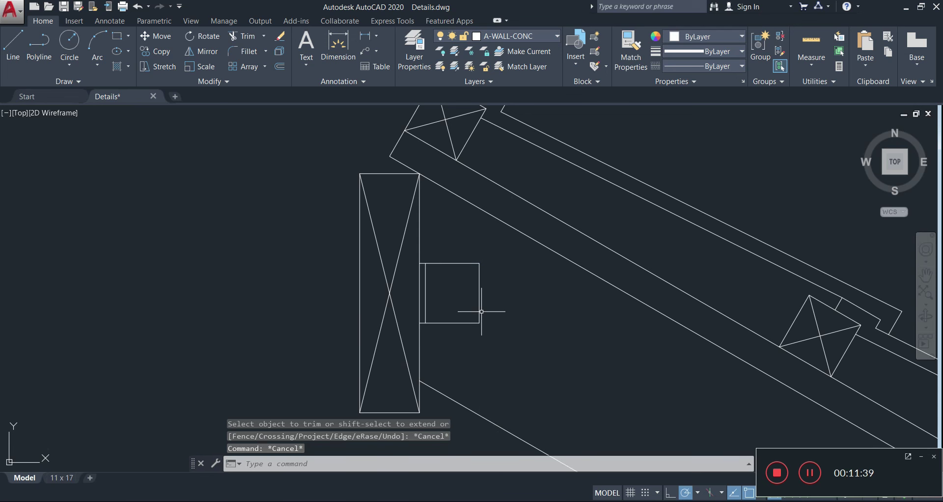
Draw a circle of about 2.85 radius at mid-height inside the bracket, near its outer edge.
text(c)
key(Return)
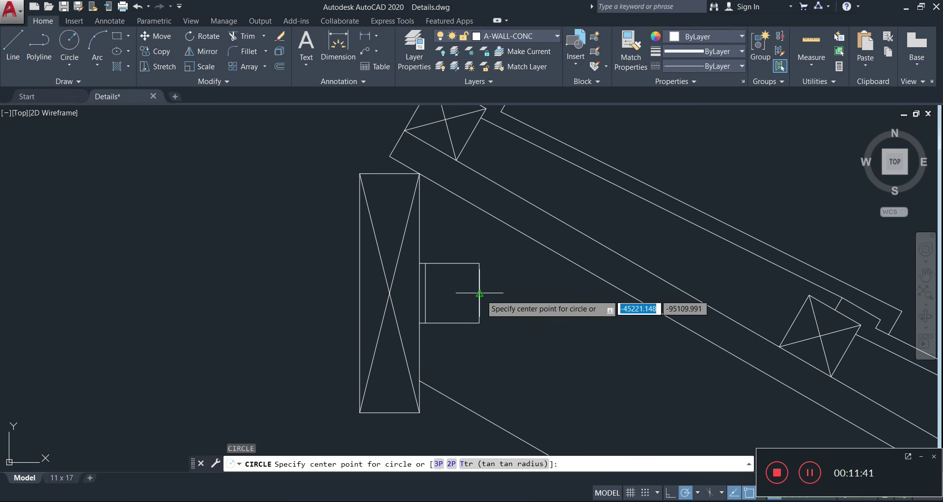
scroll(480, 314, up, 3)
click(453, 289)
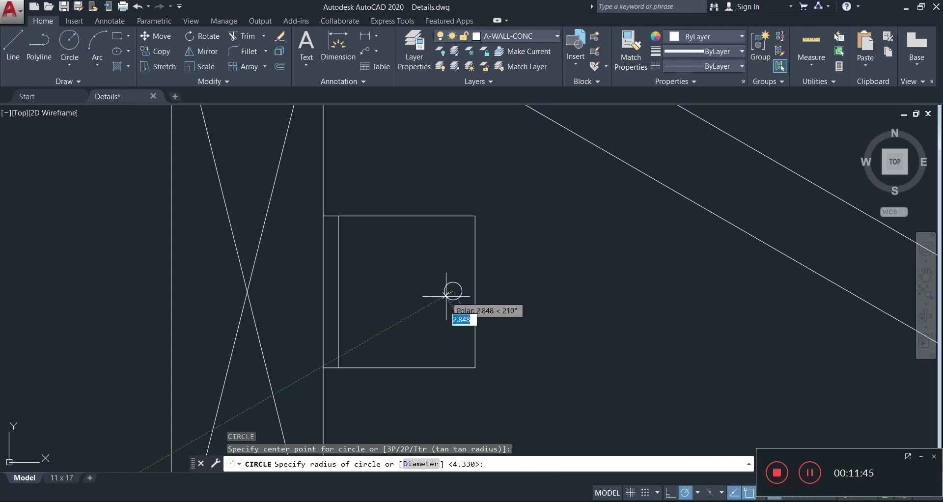
click(452, 293)
Copy the circle horizontally toward the ridge board to make a second bolt hole in the bracket.
click(451, 292)
click(414, 305)
text(cp)
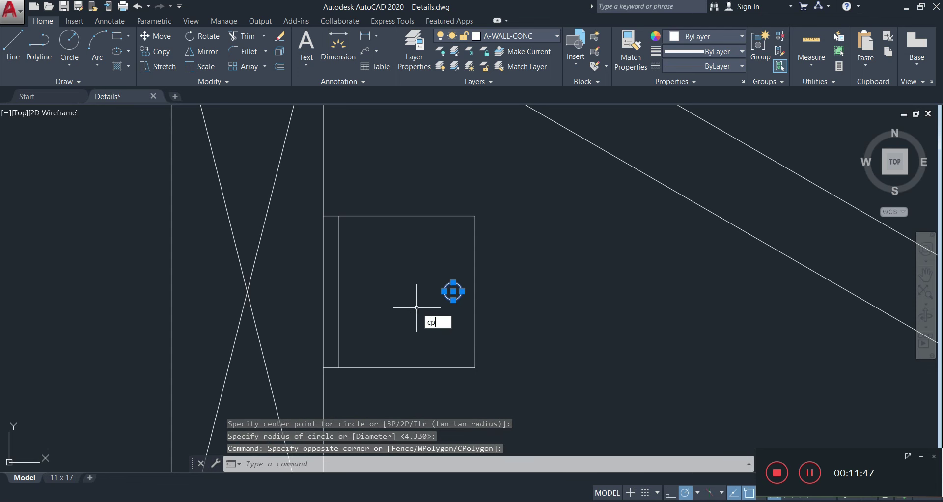
key(Return)
click(434, 308)
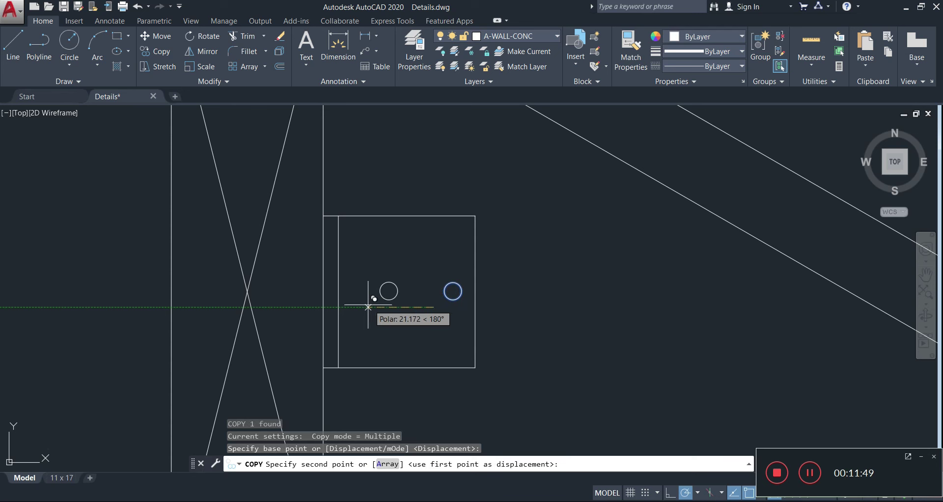
click(364, 307)
key(Escape)
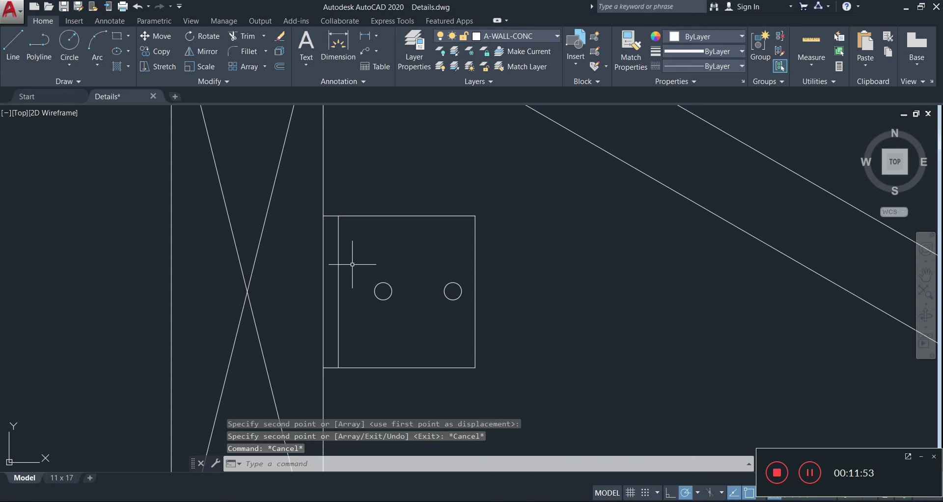
text(c)
key(Return)
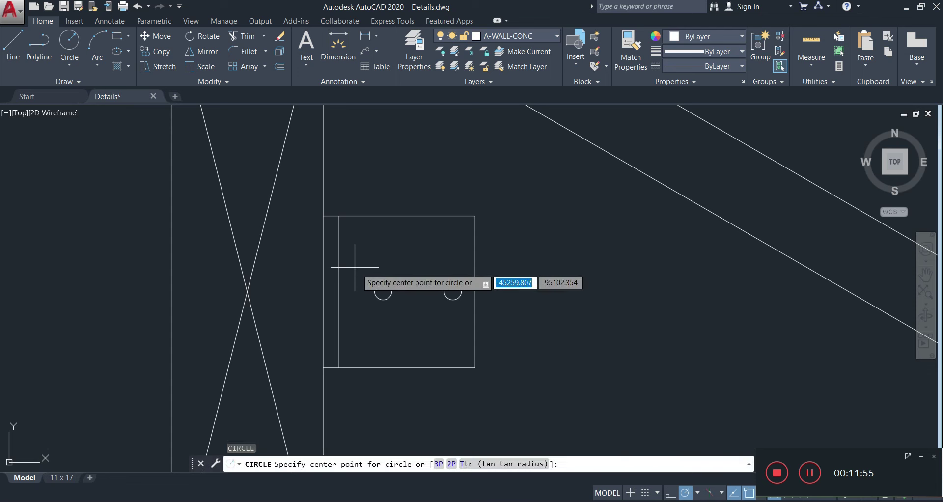
click(344, 287)
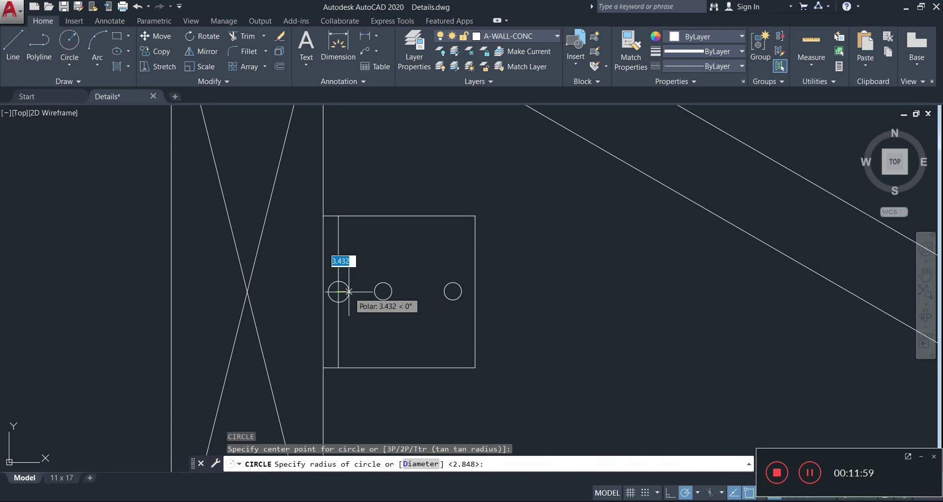
key(Escape)
Copy the circle nearer the ridge board from its centre onto the midpoint of the bracket's inner vertical line.
click(417, 288)
click(391, 294)
text(cp)
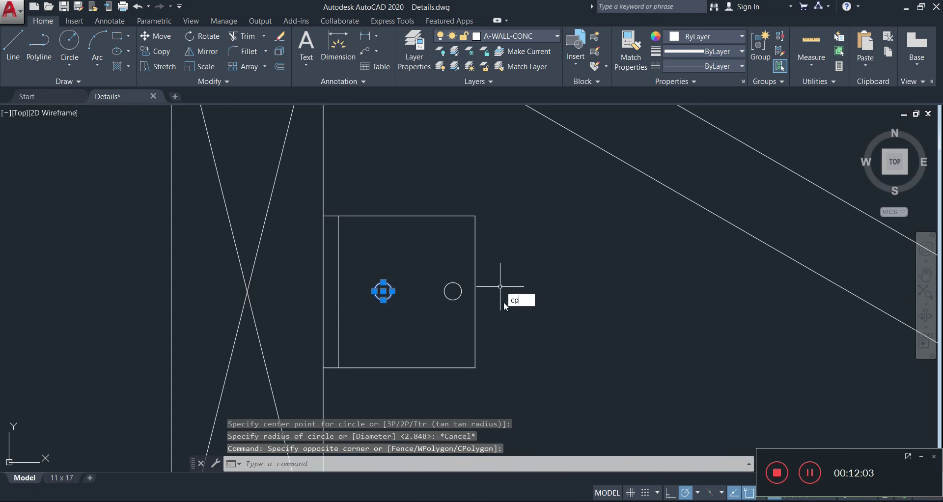
key(Return)
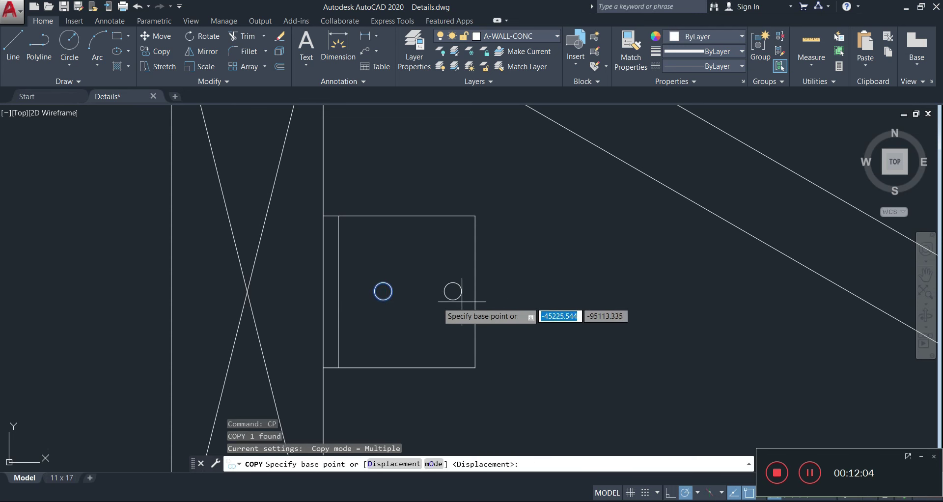
click(383, 291)
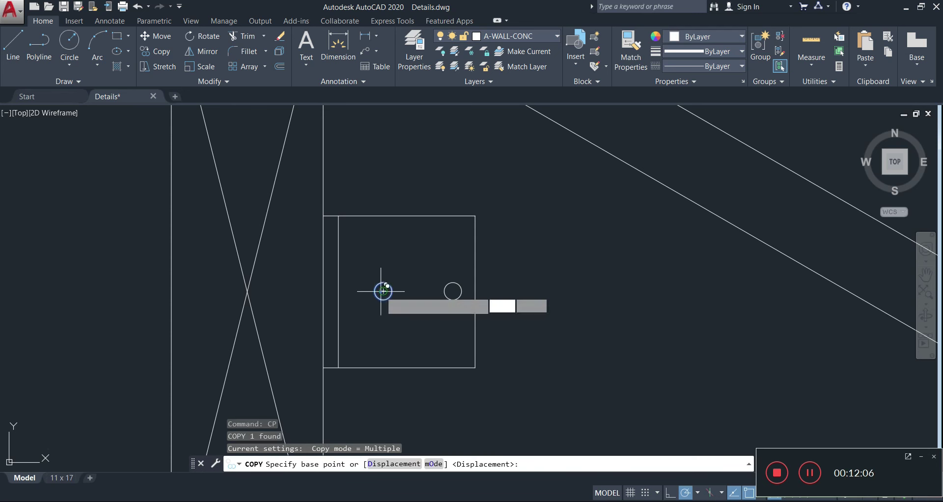
click(339, 291)
key(Escape)
Trim away the ridge-board half of the copied circle, using the bracket's inner vertical line as the cutting edge.
click(338, 295)
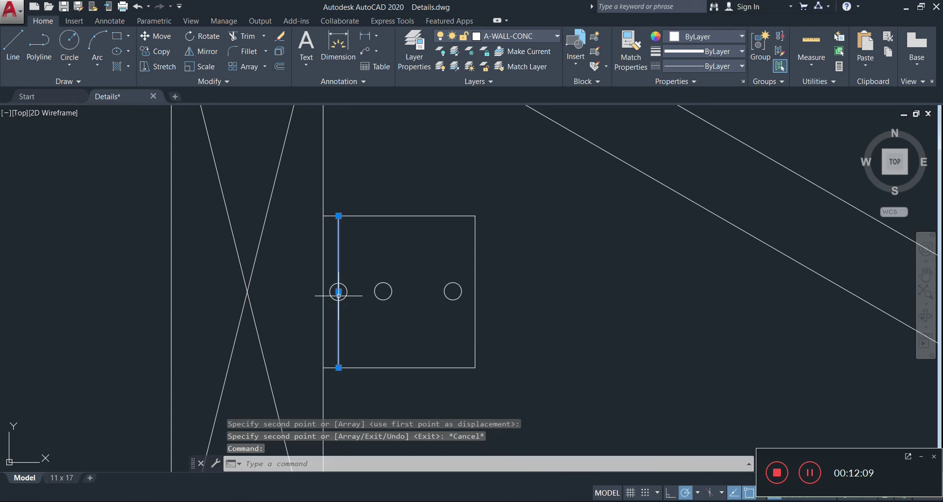
text(tr)
key(Return)
click(332, 285)
key(Escape)
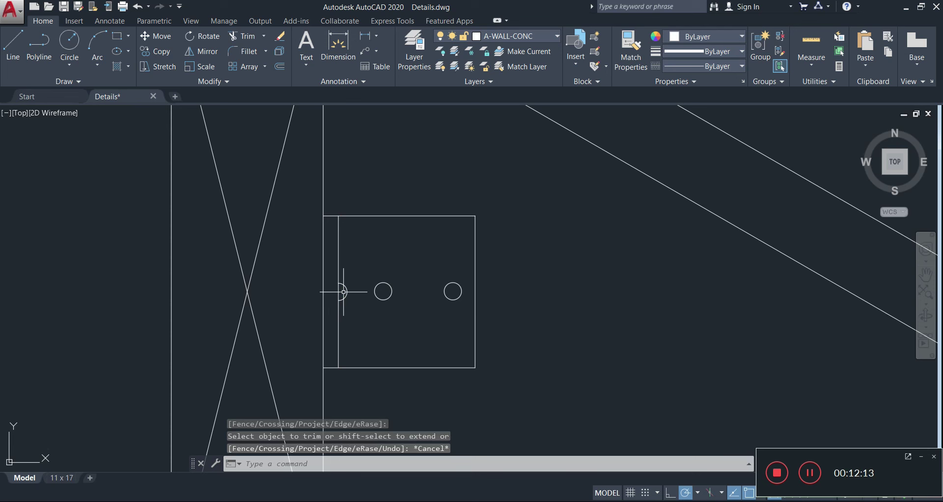
Copy the half-circle vertically along the bracket's inner line, once near its upper end and once near its lower end.
click(343, 292)
mouse_move(348, 292)
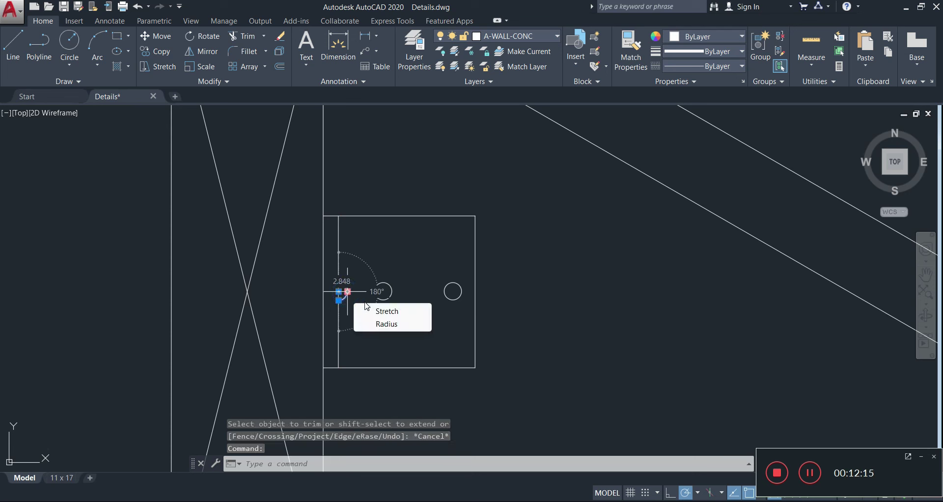
text(co)
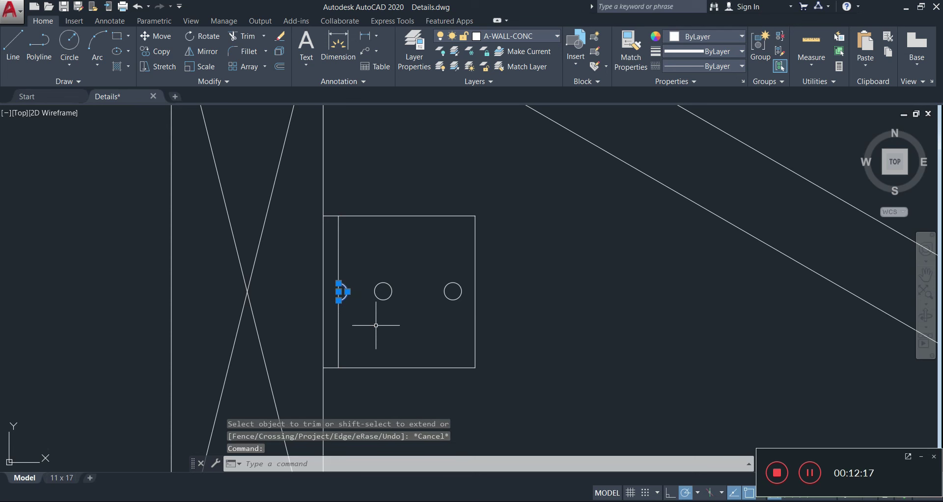
key(Return)
click(390, 320)
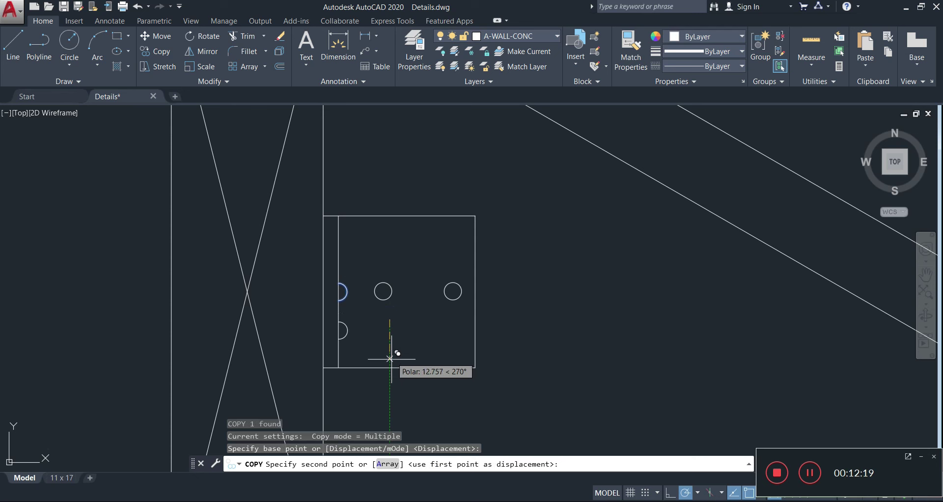
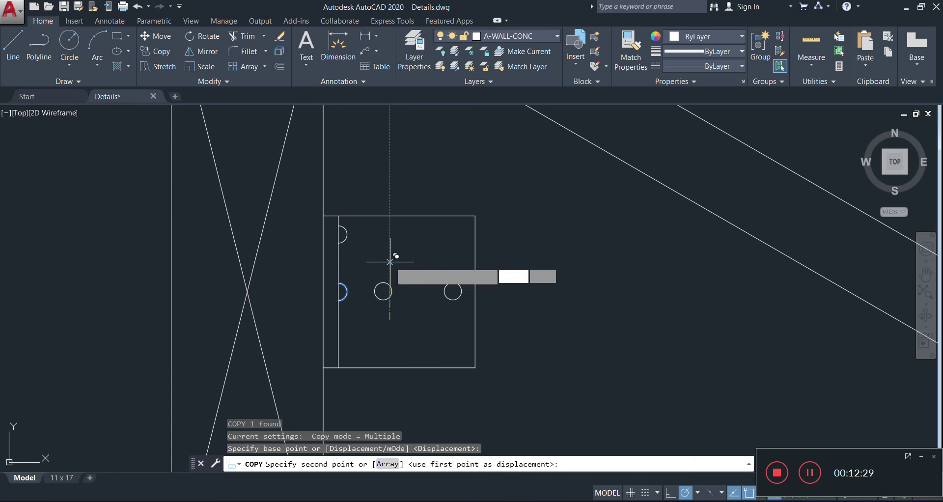
click(389, 261)
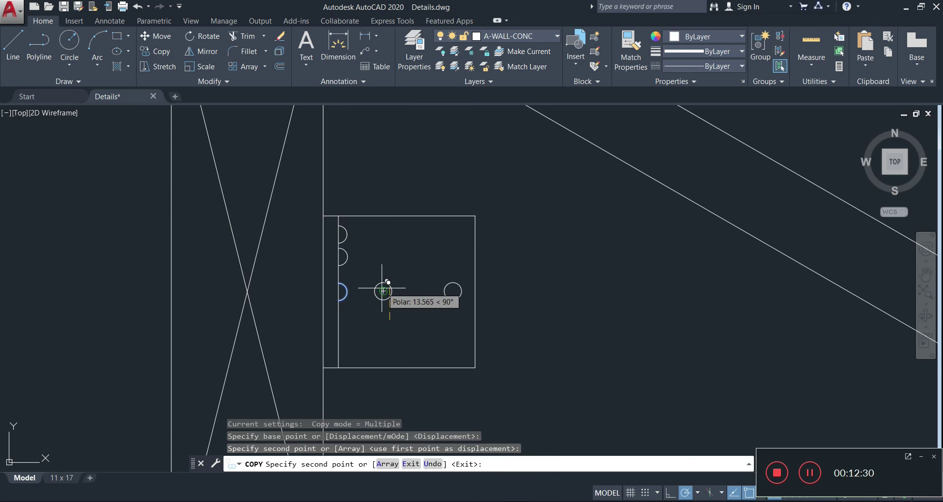
click(390, 359)
key(Escape)
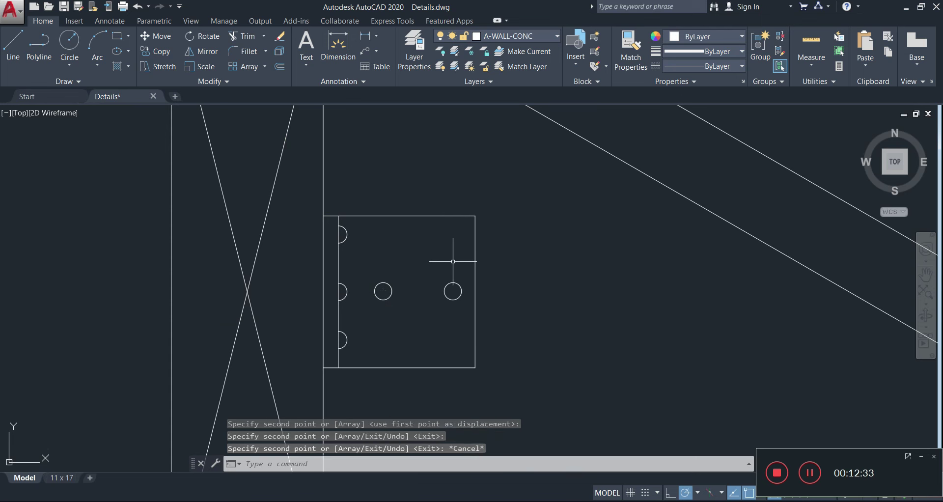
Draw the ridge capping circle centred on the roof apex above the ridge board, passing through the outer corner of the uppermost tile lap.
scroll(442, 274, down, 4)
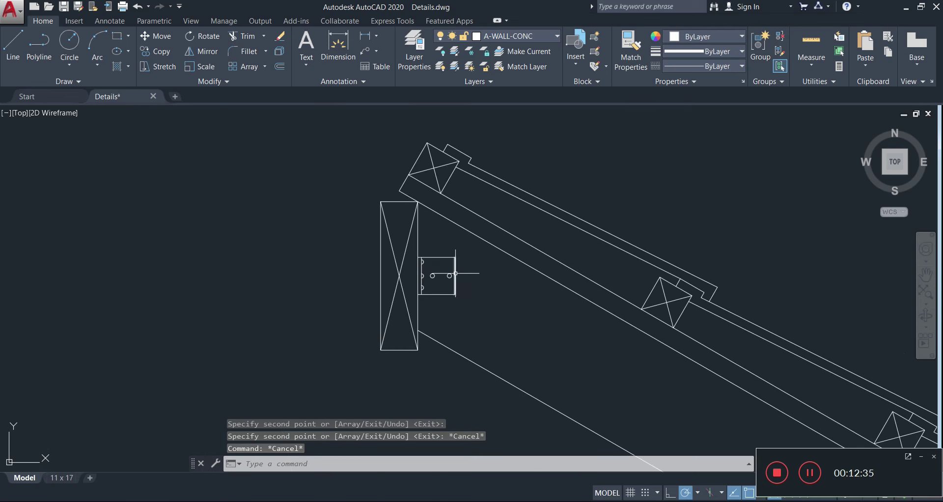
scroll(457, 275, down, 4)
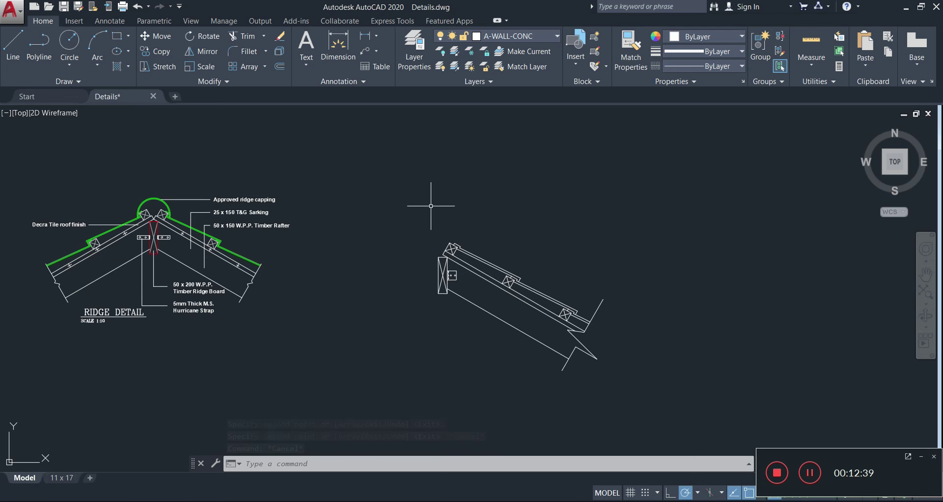
scroll(466, 249, up, 2)
scroll(466, 249, up, 1)
scroll(436, 263, down, 2)
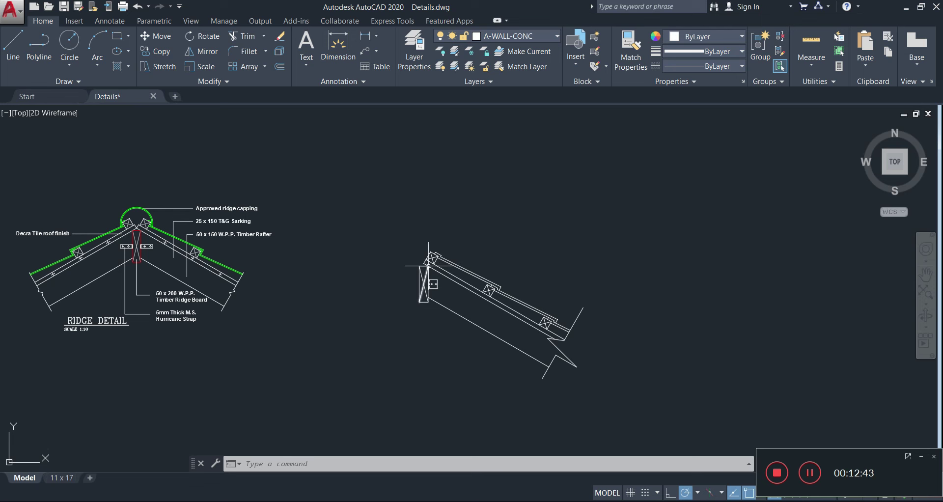
scroll(420, 270, up, 3)
text(c)
key(Return)
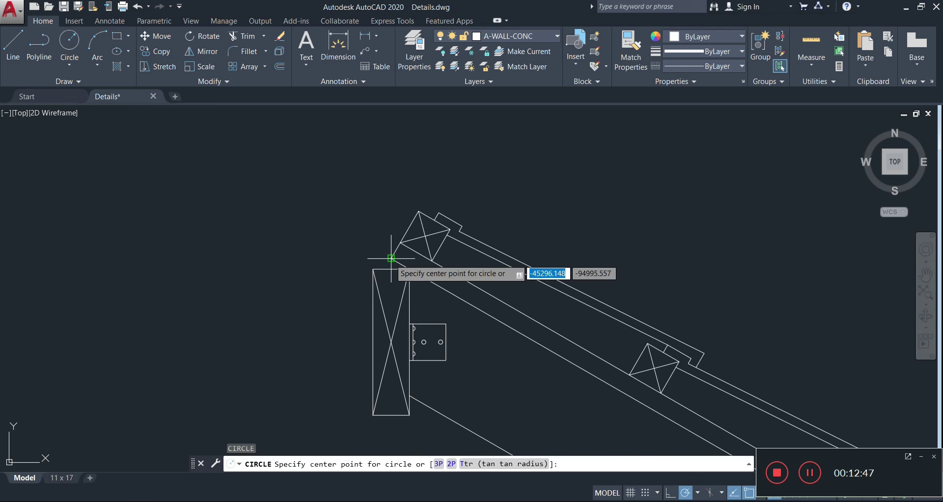
click(391, 258)
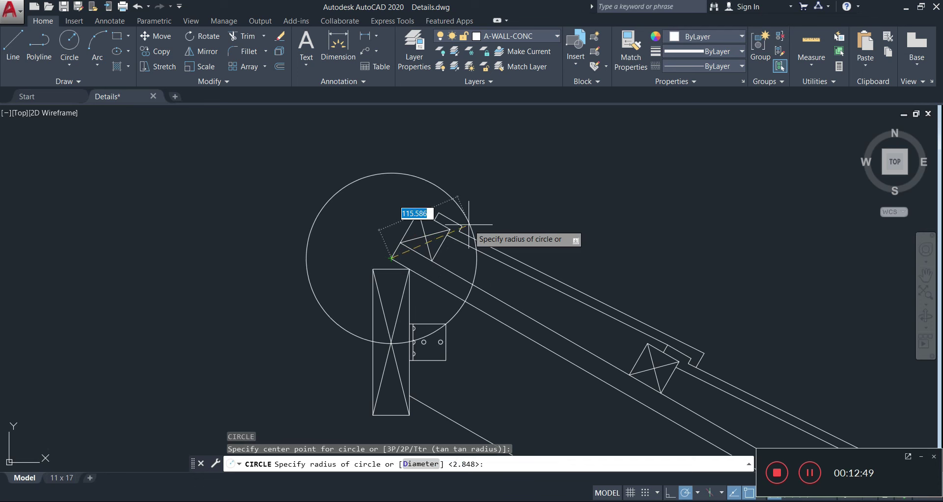
scroll(463, 225, up, 2)
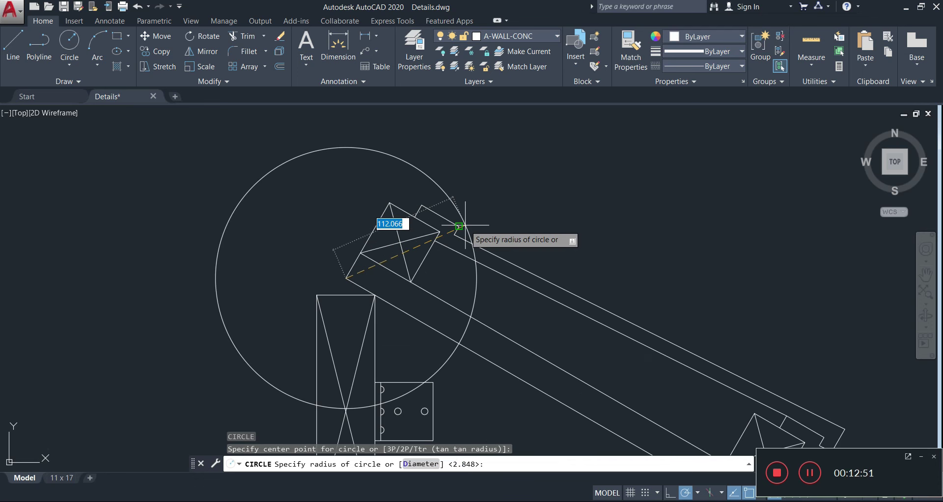
click(459, 226)
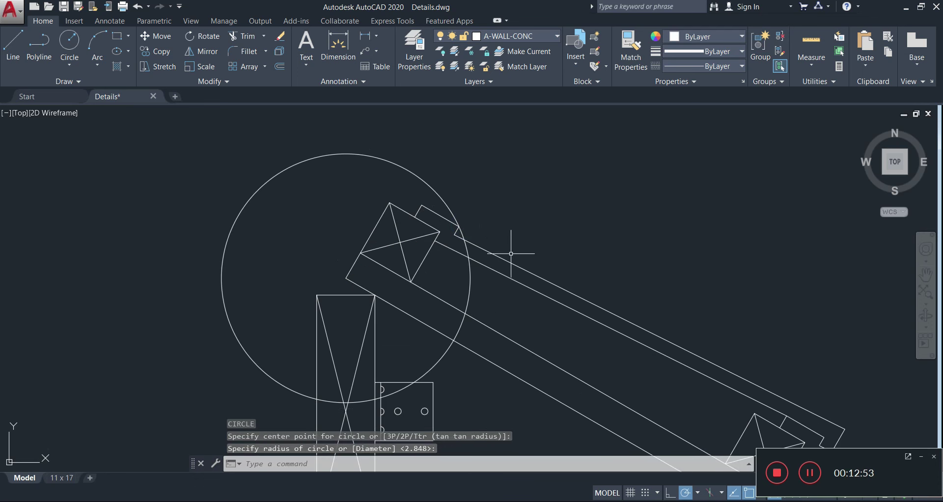
Offset the ridge capping circle outward by 12.
text(o)
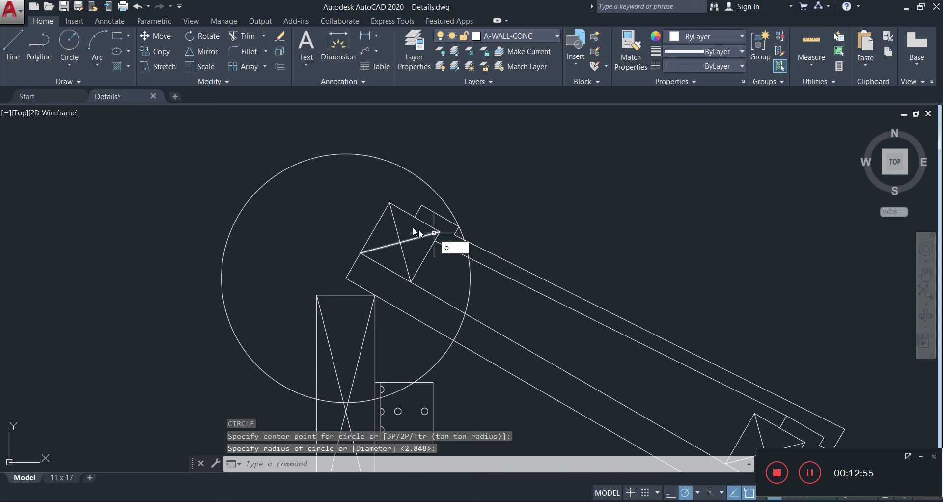
key(Return)
text(12)
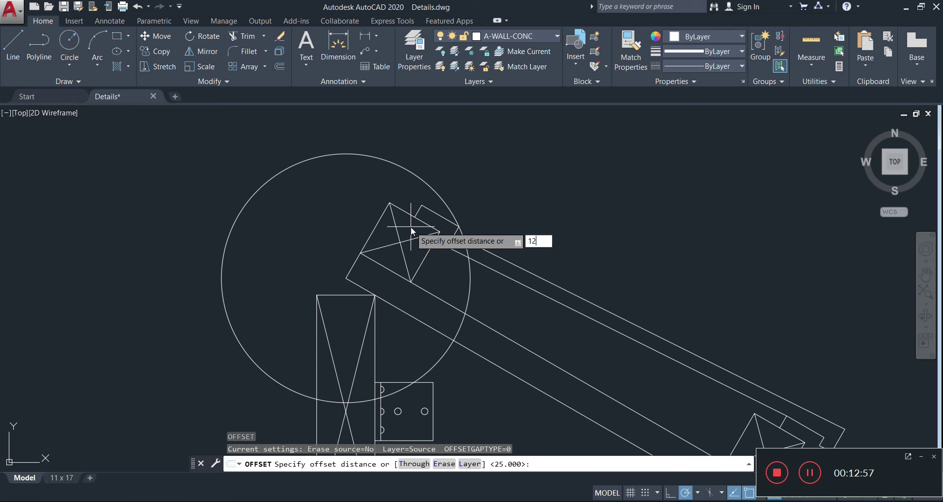
key(Return)
click(355, 154)
click(360, 131)
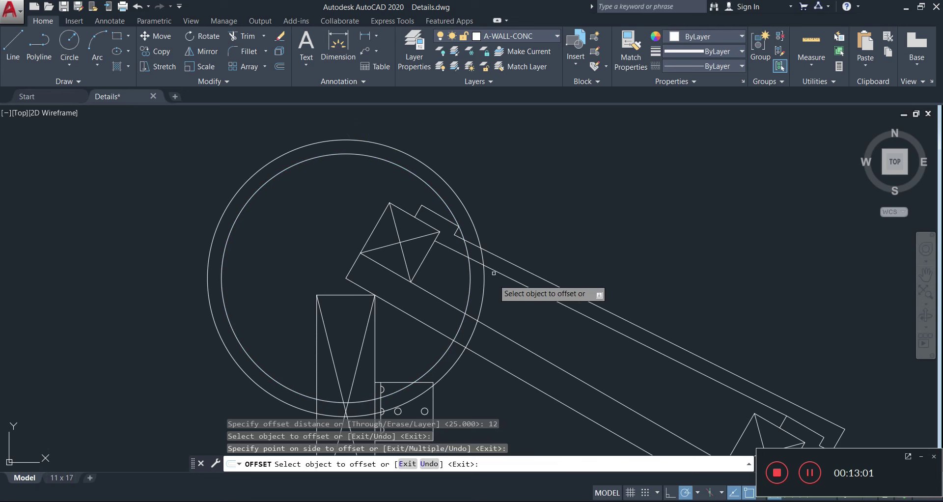
Offset the outer line of the uppermost roof tile outward by the same distance of 12.
click(522, 266)
click(526, 247)
key(Escape)
key(Escape)
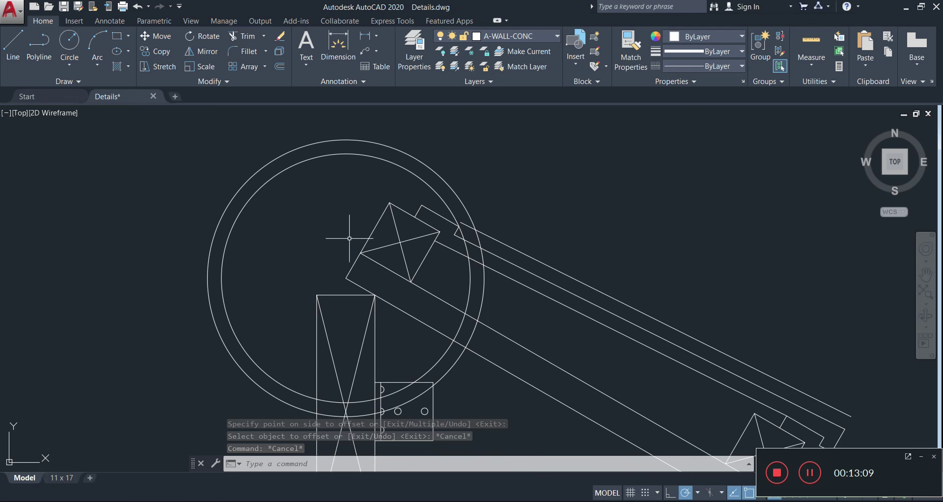
scroll(457, 237, down, 2)
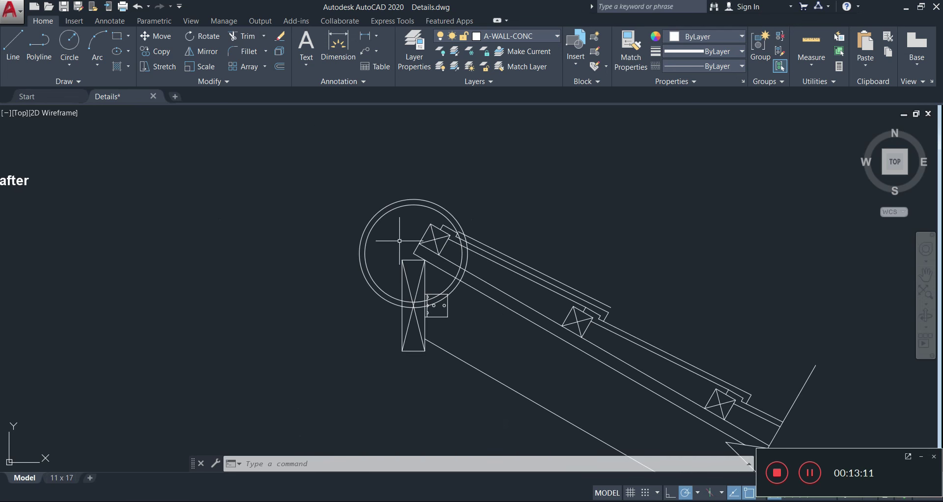
scroll(769, 301, down, 3)
click(775, 247)
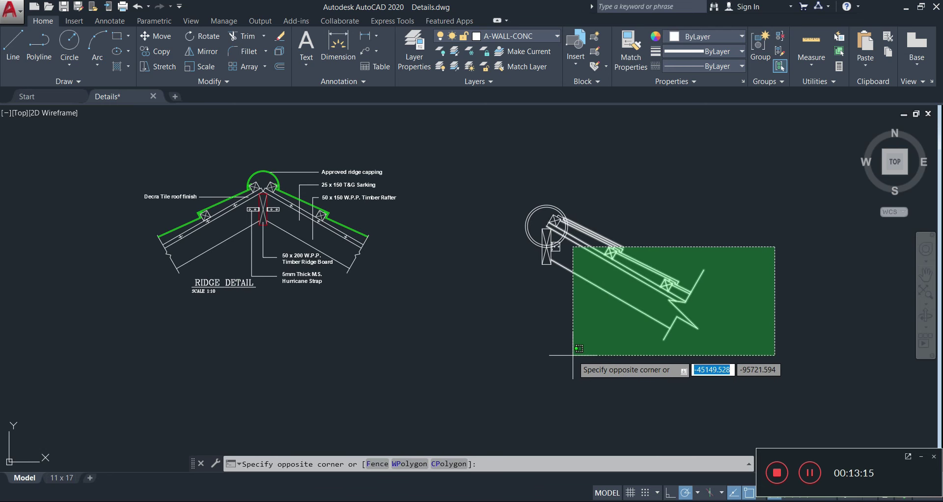
scroll(574, 355, up, 2)
key(Escape)
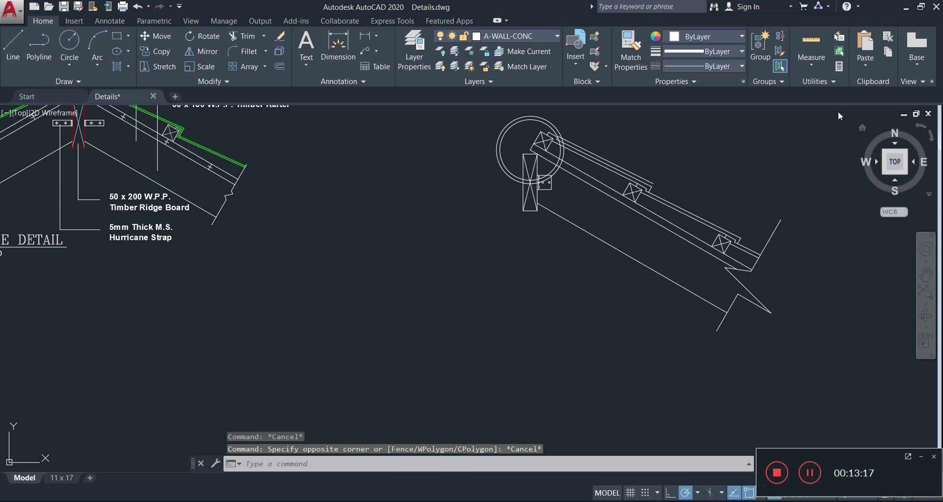
Mirror the whole roof slope and bracket, excluding the ridge board and capping circles, about the ridge board's vertical centreline, keeping the source objects.
click(838, 126)
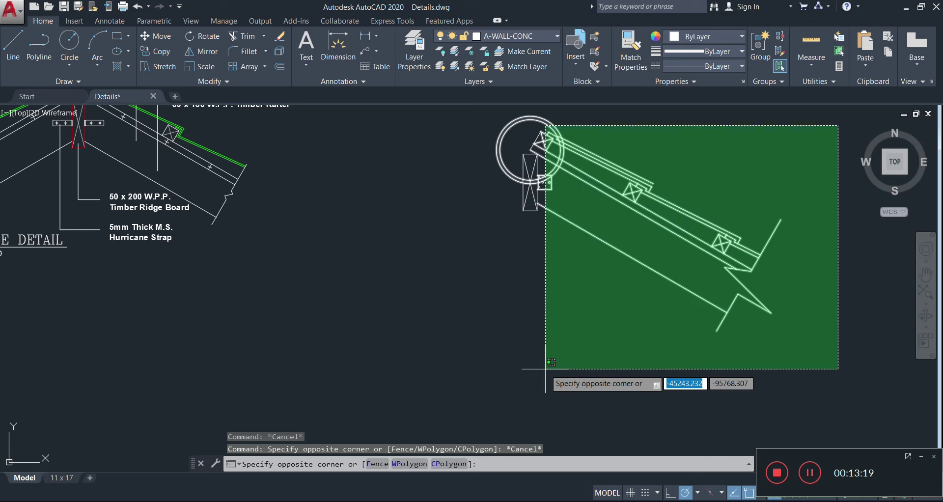
scroll(541, 369, up, 3)
scroll(538, 356, up, 2)
scroll(581, 379, down, 4)
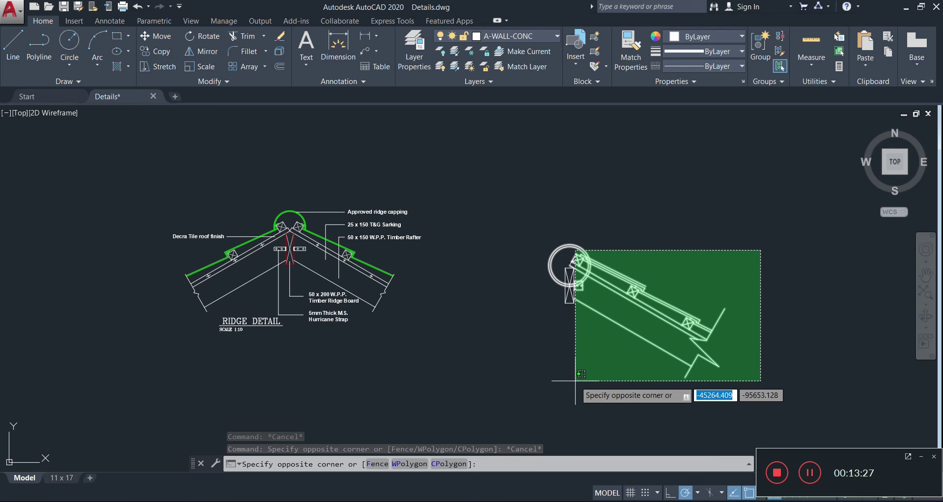
click(577, 381)
scroll(570, 319, up, 4)
scroll(602, 188, up, 2)
middle_drag(602, 188, 587, 341)
shift+click(620, 376)
shift+click(447, 407)
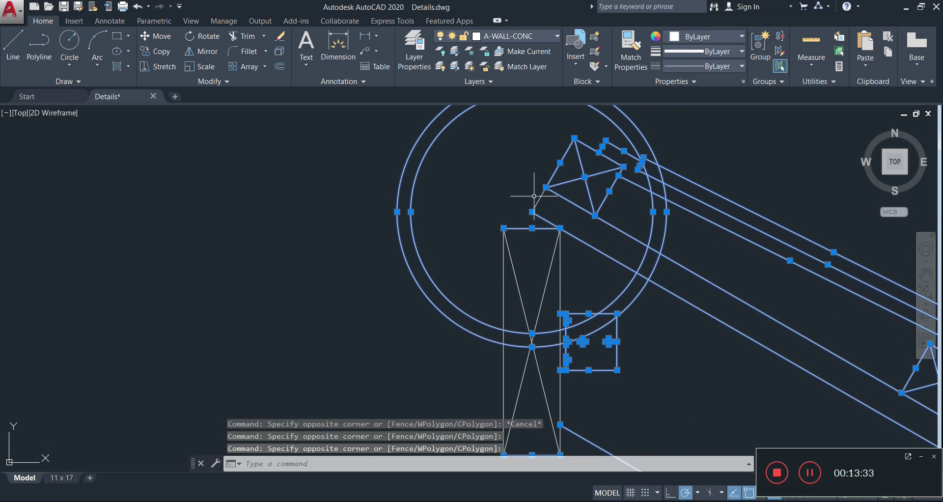
click(471, 275)
click(467, 269)
middle_drag(610, 384, 632, 185)
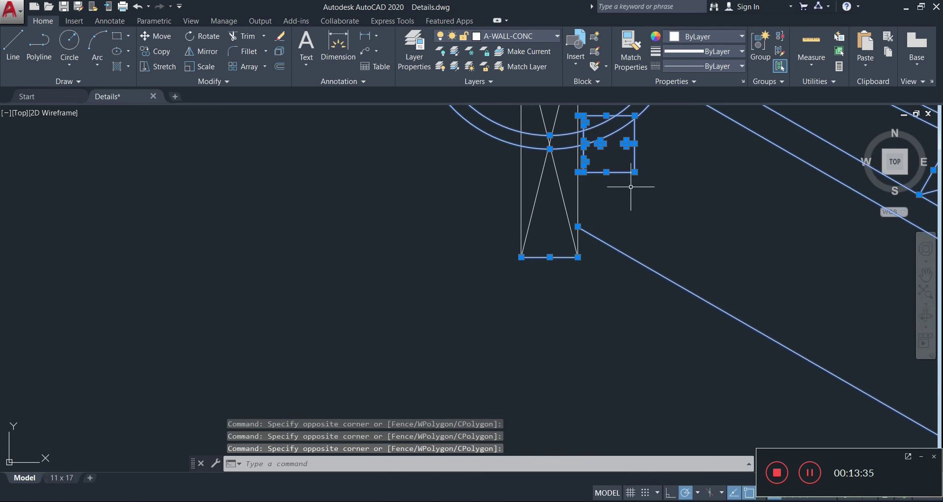
click(584, 253)
click(522, 276)
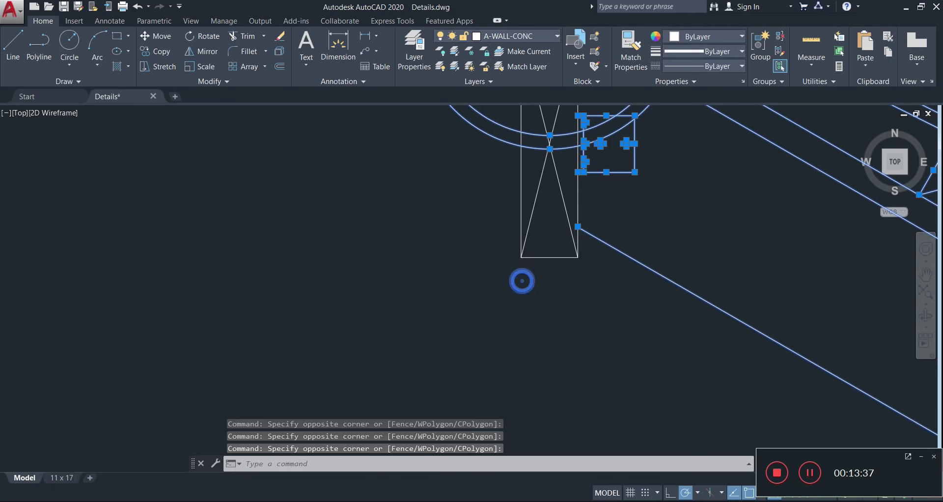
scroll(523, 279, down, 5)
shift+click(498, 220)
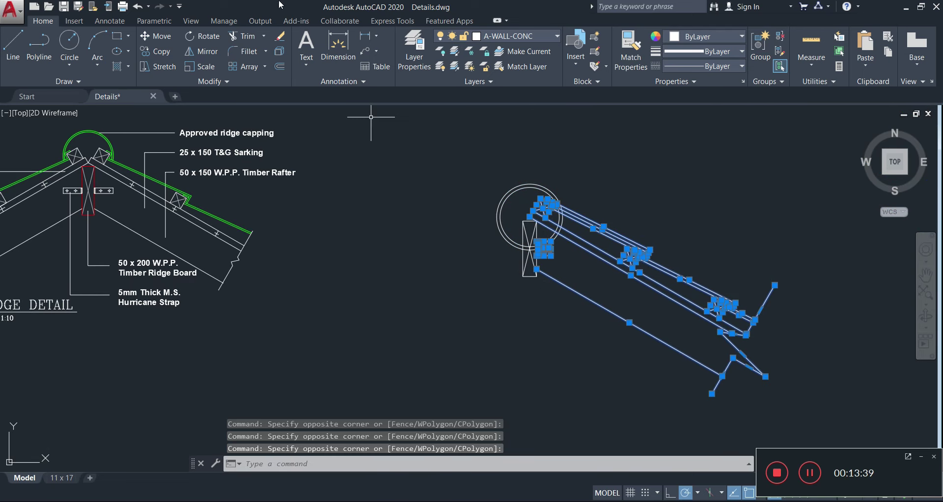
click(202, 51)
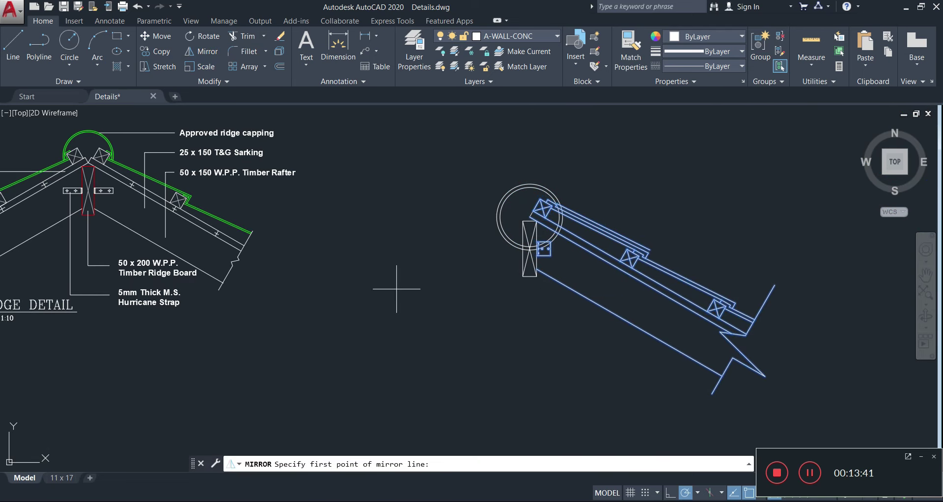
click(530, 276)
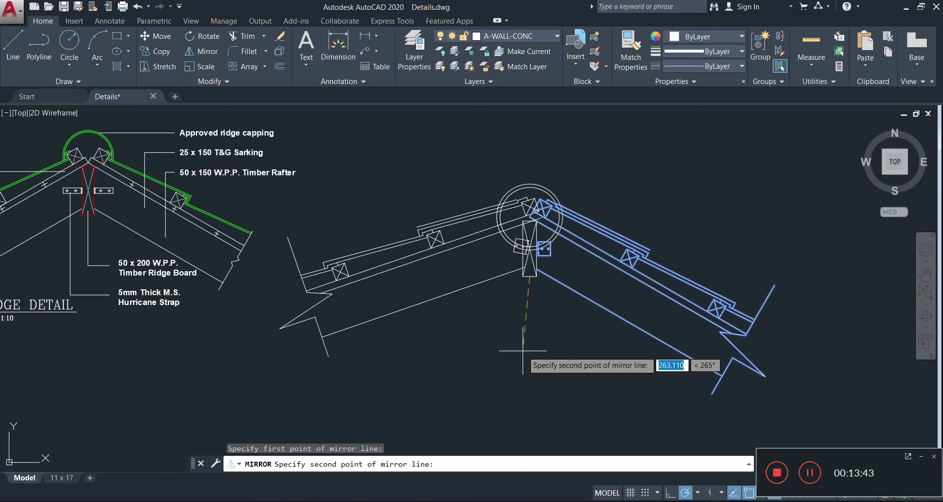
click(528, 399)
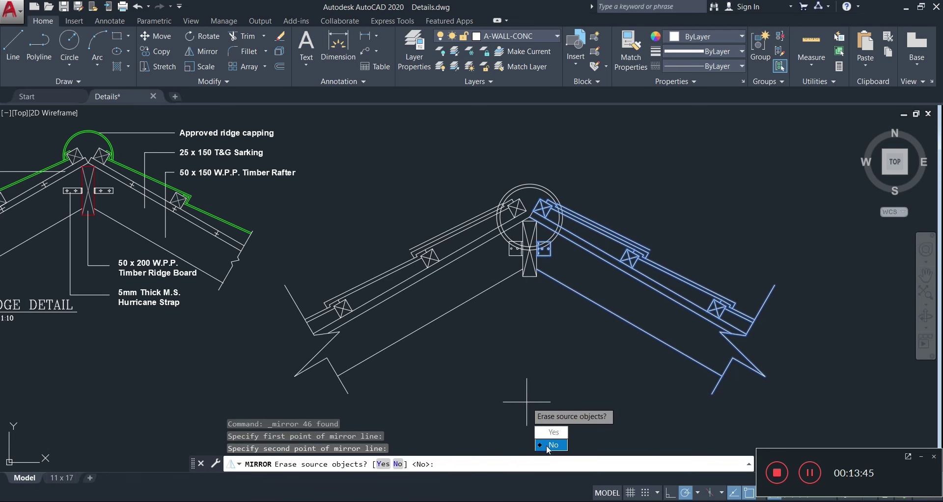
text(N)
key(Return)
text(N)
key(Return)
Try to trim the outer capping circle, using the left slope's offset tile line and the circle itself as cutting edges.
scroll(528, 192, up, 3)
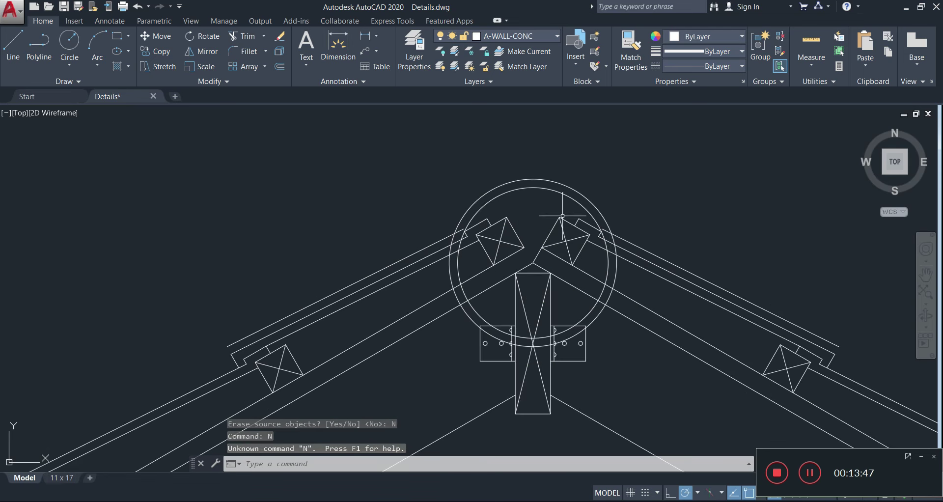
scroll(609, 253, up, 2)
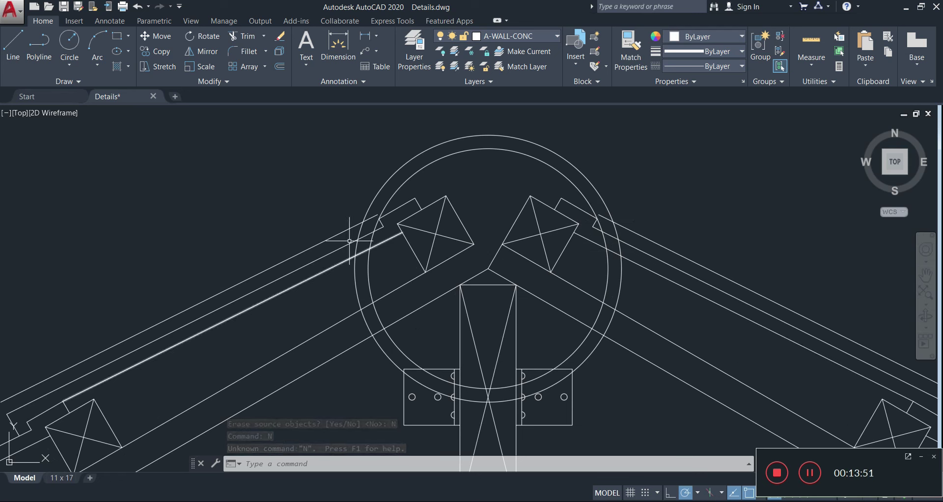
click(344, 226)
click(331, 242)
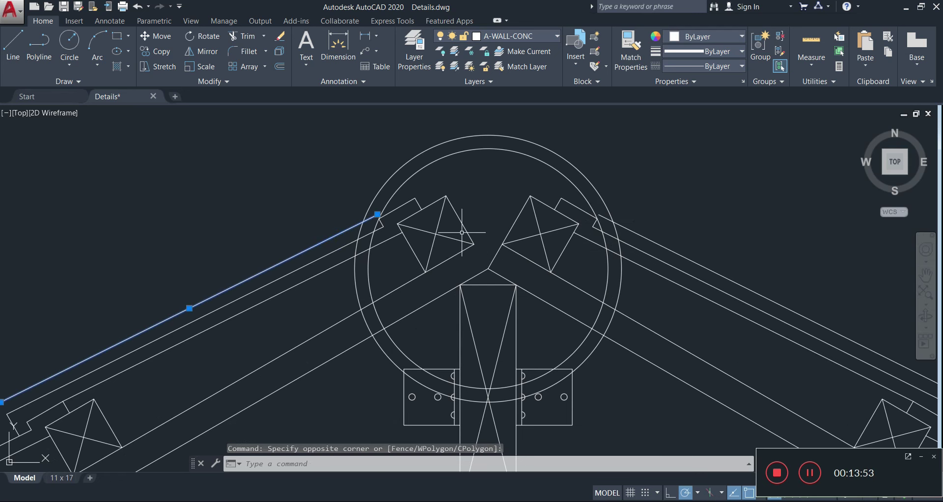
click(608, 209)
text(tr)
key(Return)
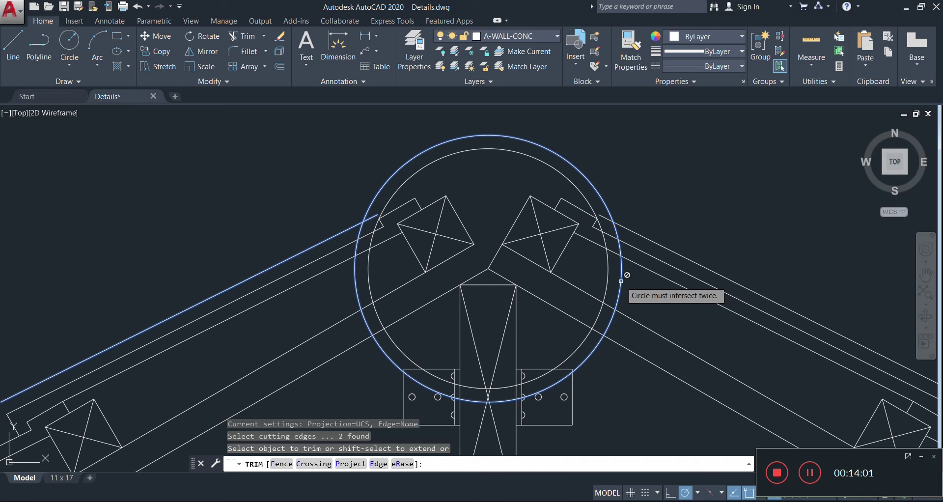
click(621, 281)
key(Escape)
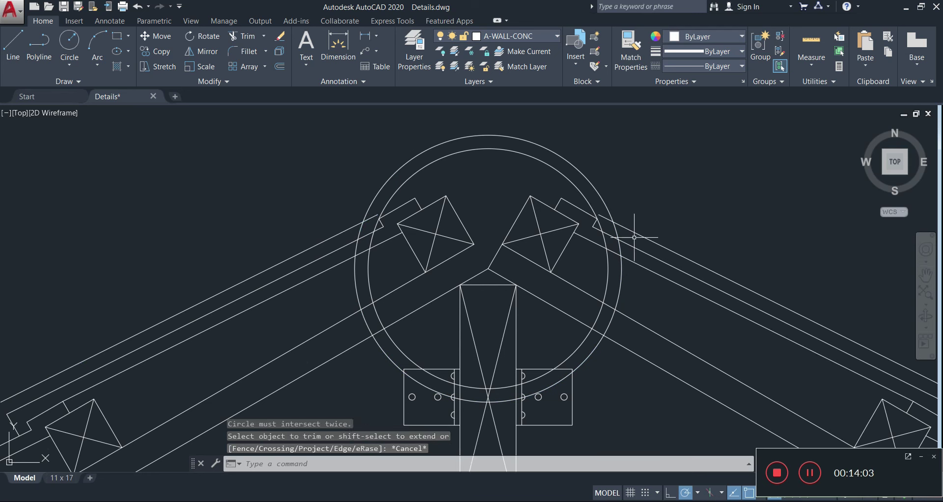
key(Escape)
Trim away the lower part of the outer capping circle, using the offset tile lines of both slopes as cutting edges.
click(327, 240)
click(325, 237)
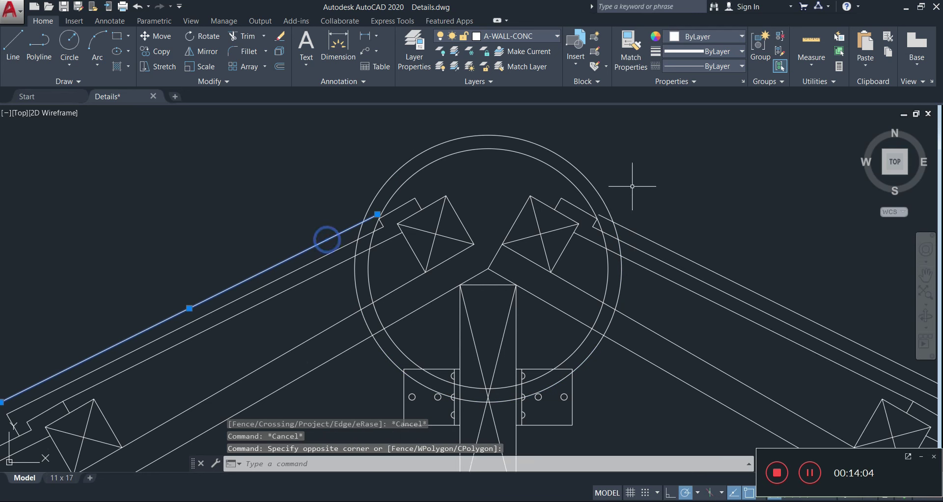
click(624, 222)
text(tr)
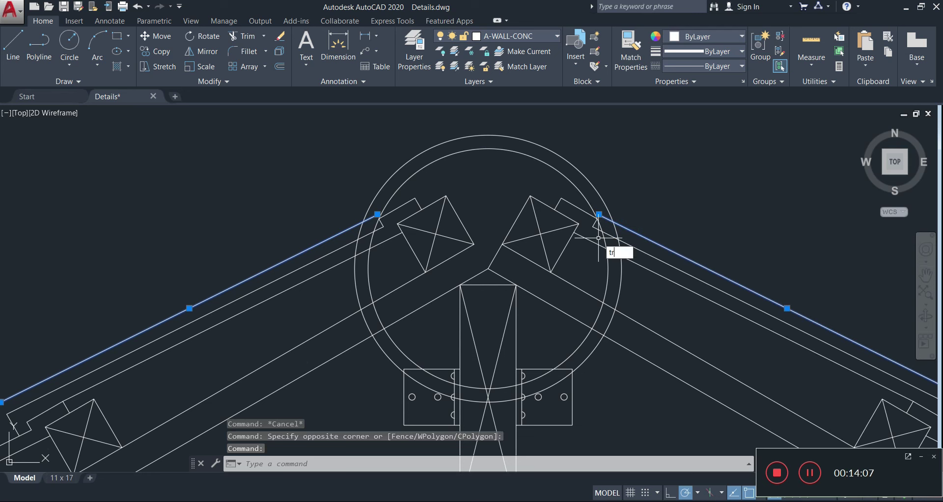
key(Return)
click(623, 285)
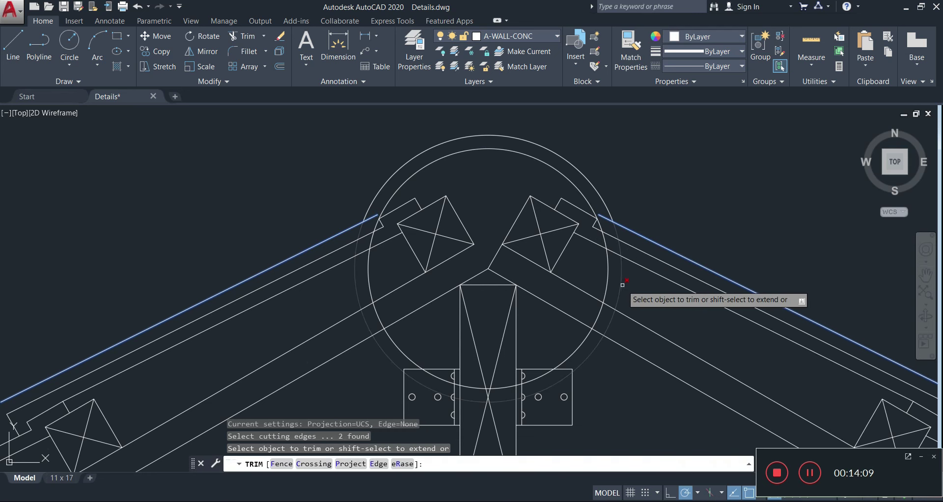
key(Escape)
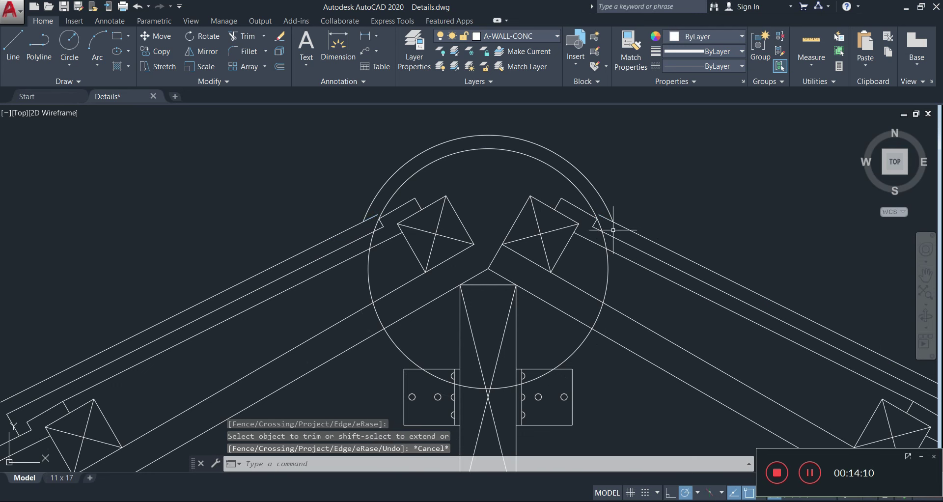
Fillet the outer capping arc to the offset tile line on each slope with zero radius, forming sharp corners.
click(246, 52)
click(348, 229)
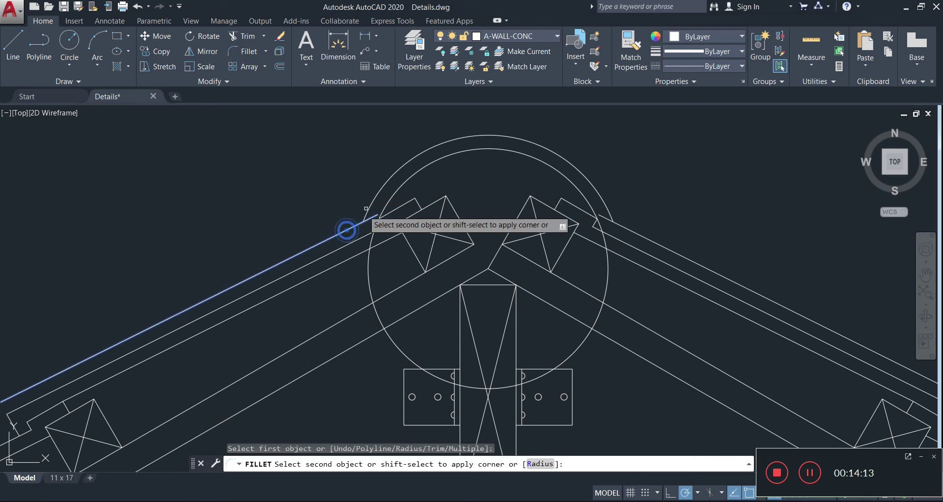
click(370, 206)
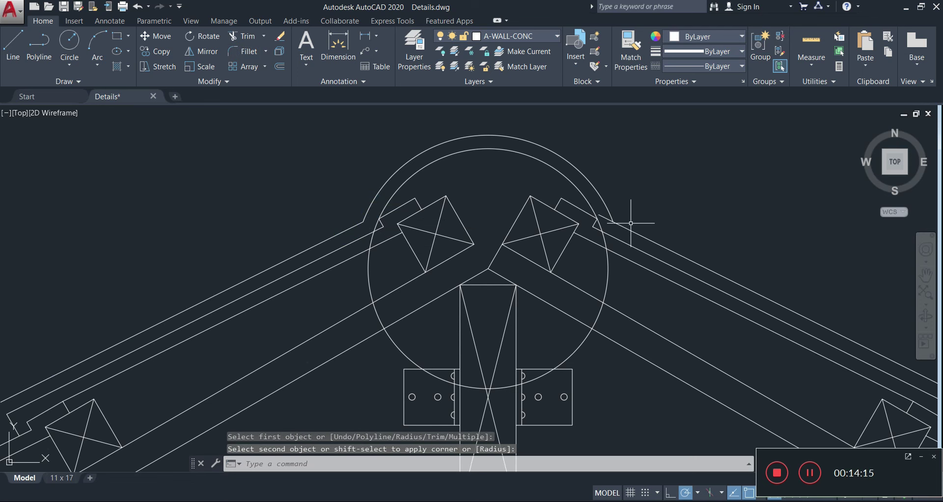
key(Return)
click(599, 194)
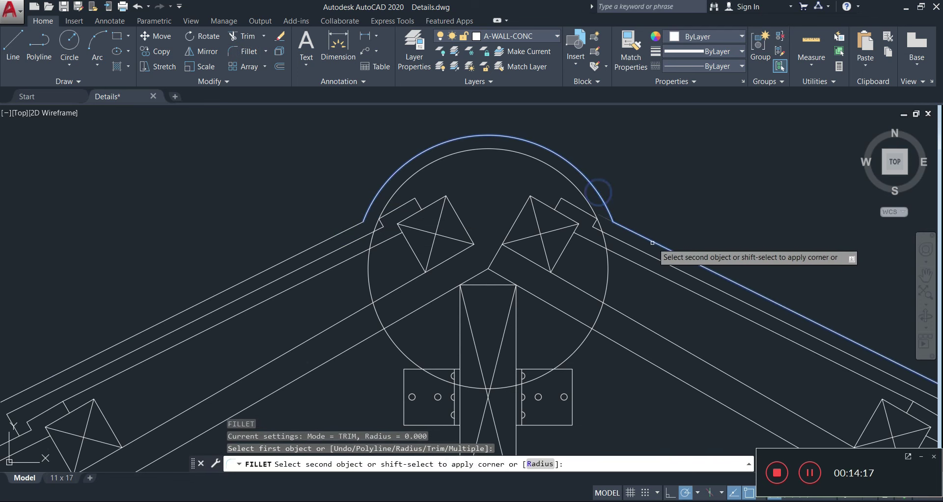
click(653, 243)
Offset the short end line at the top of the right slope's uppermost tile down the slope by 24.
scroll(609, 230, up, 4)
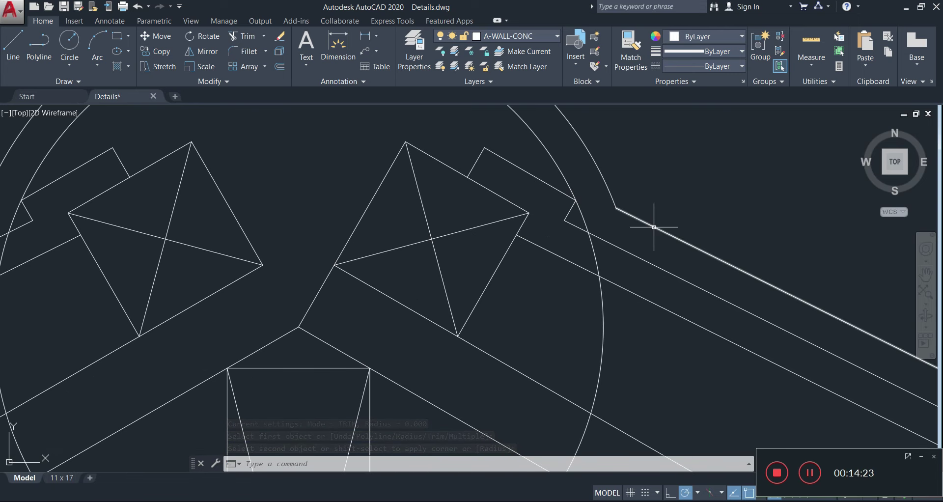
text(o)
key(Return)
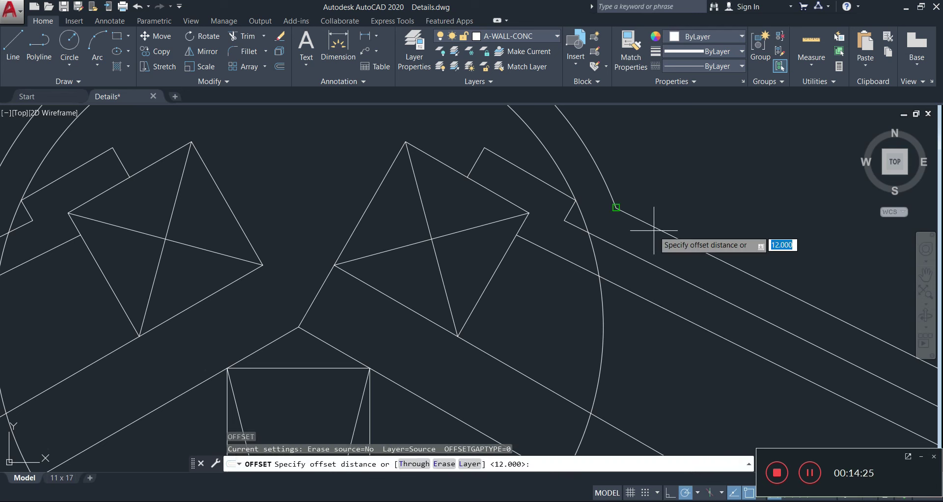
text(24)
key(Return)
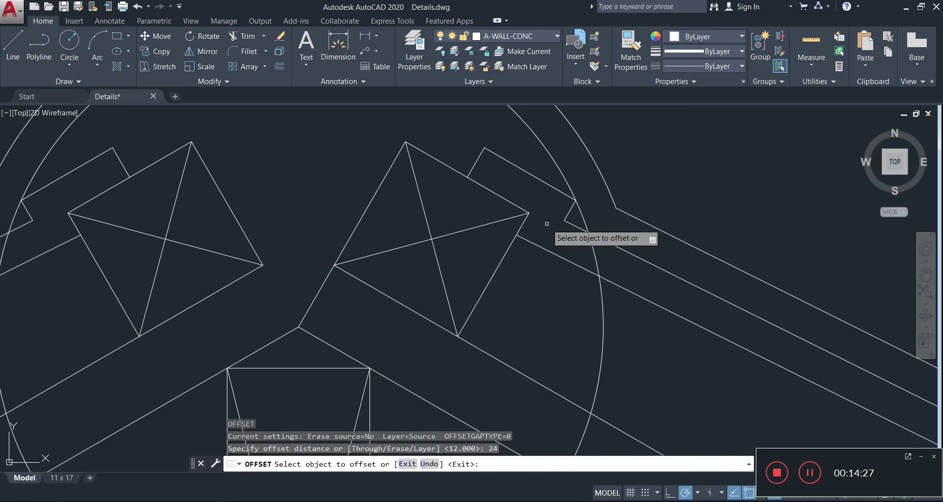
click(568, 210)
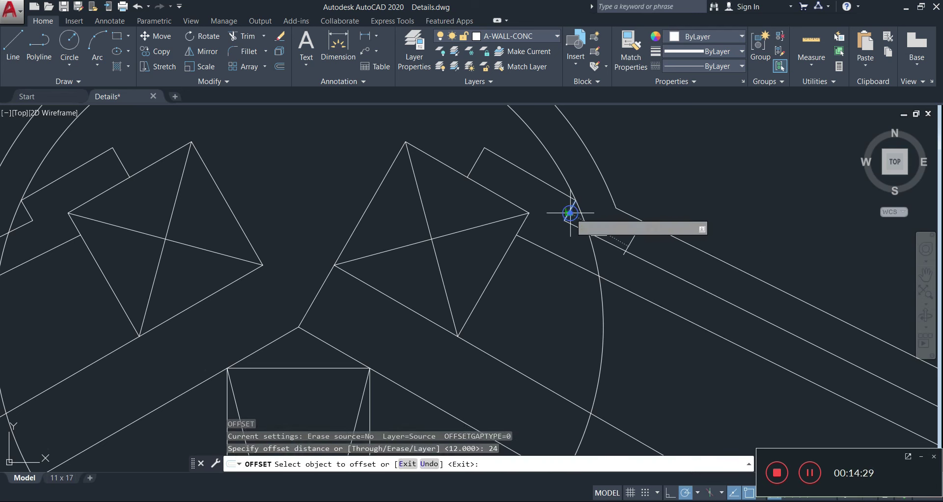
click(665, 216)
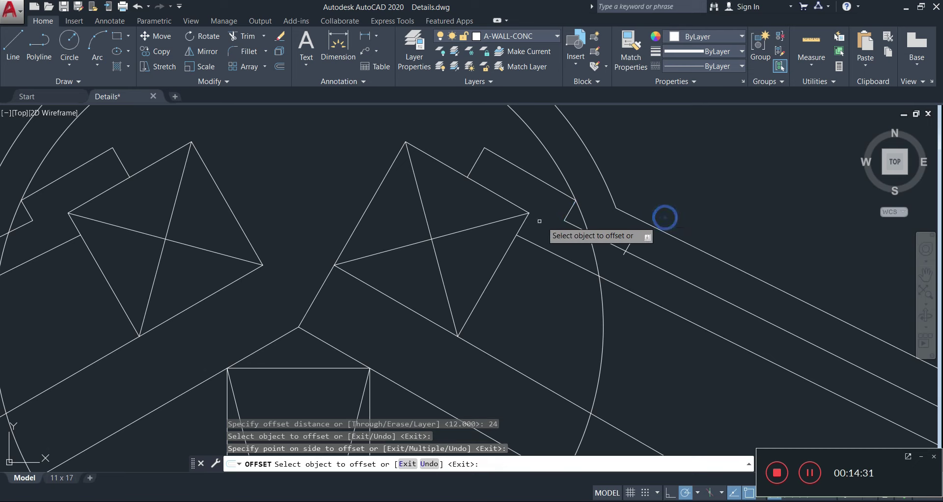
Offset the matching short tile end line on the left slope down the slope by the same distance of 24.
scroll(540, 236, down, 4)
scroll(309, 217, up, 4)
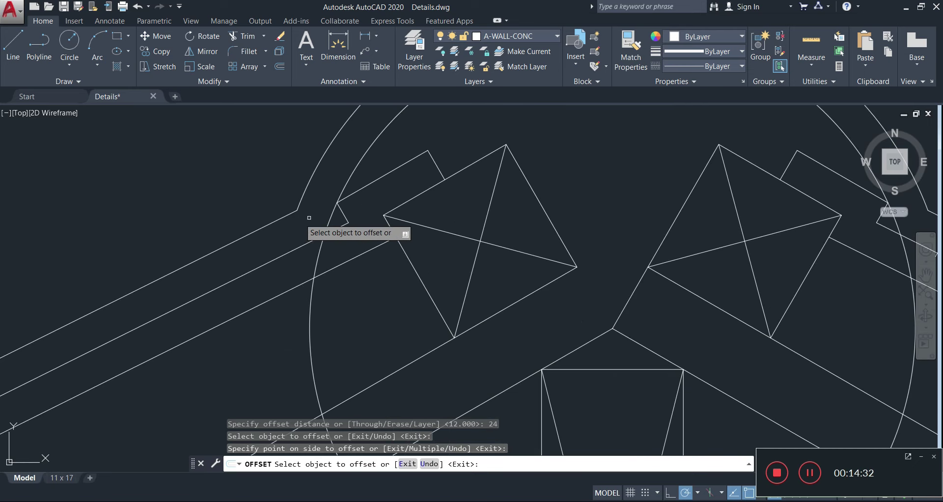
click(340, 213)
click(268, 237)
key(Escape)
key(Escape)
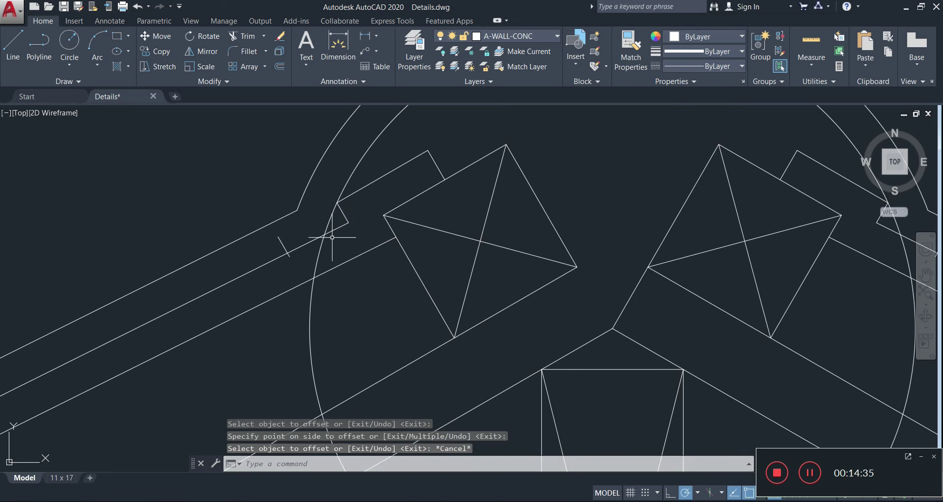
Fillet the left capping flange line with the new 24 offset line into a sharp corner.
click(258, 54)
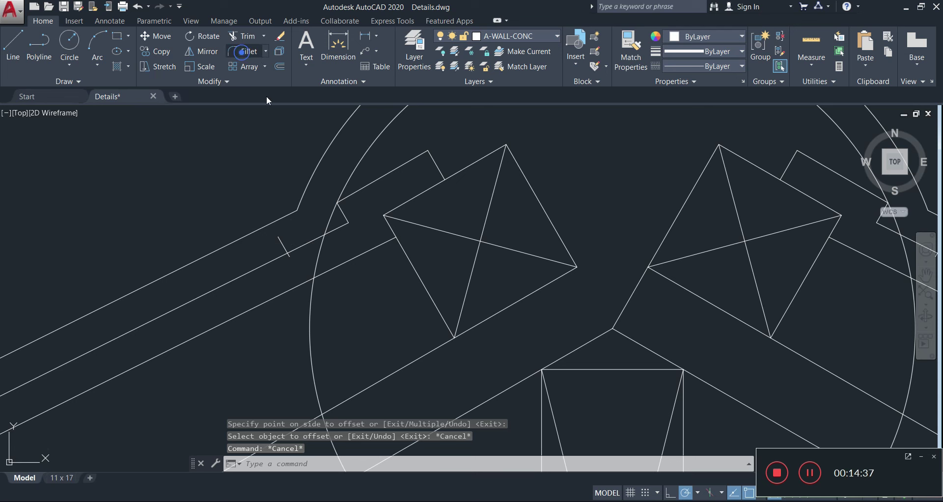
click(290, 211)
scroll(295, 241, up, 2)
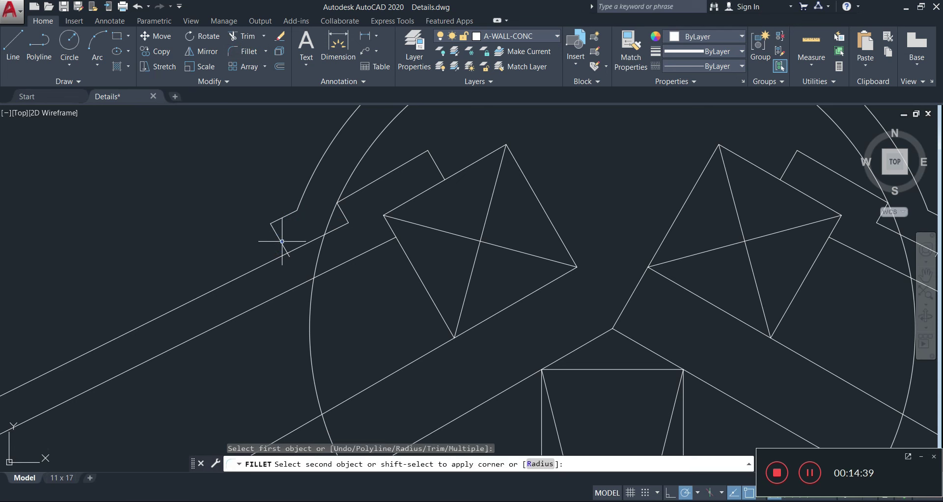
click(283, 236)
Trim the end of the left flange line that projects below the tile's outer line.
scroll(299, 246, up, 2)
click(309, 214)
click(301, 238)
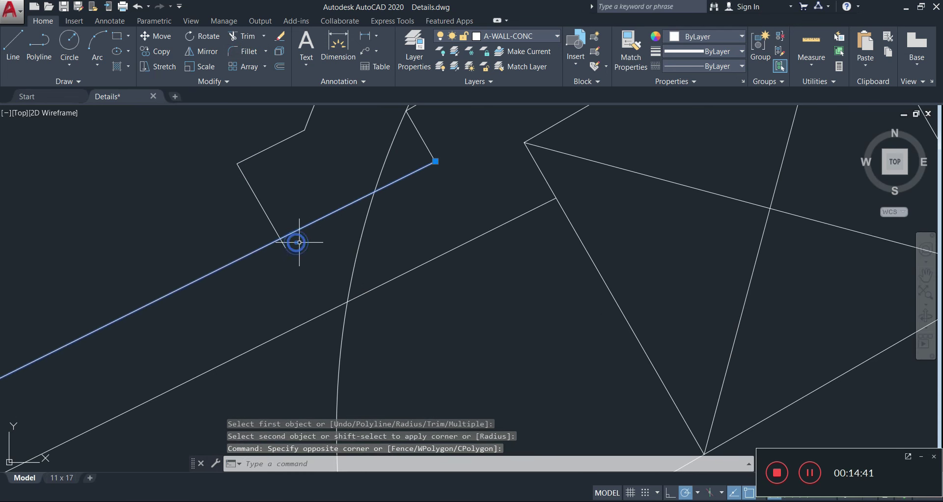
text(tr)
key(Return)
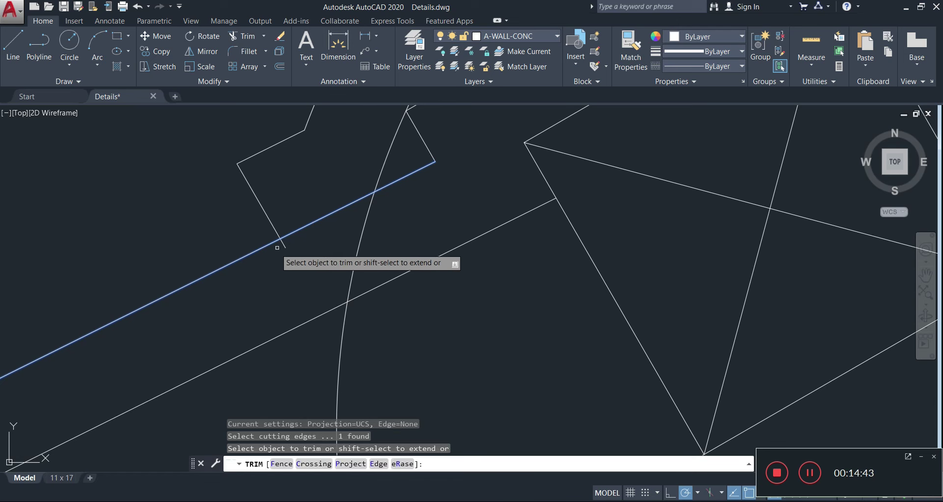
scroll(279, 269, down, 3)
key(Escape)
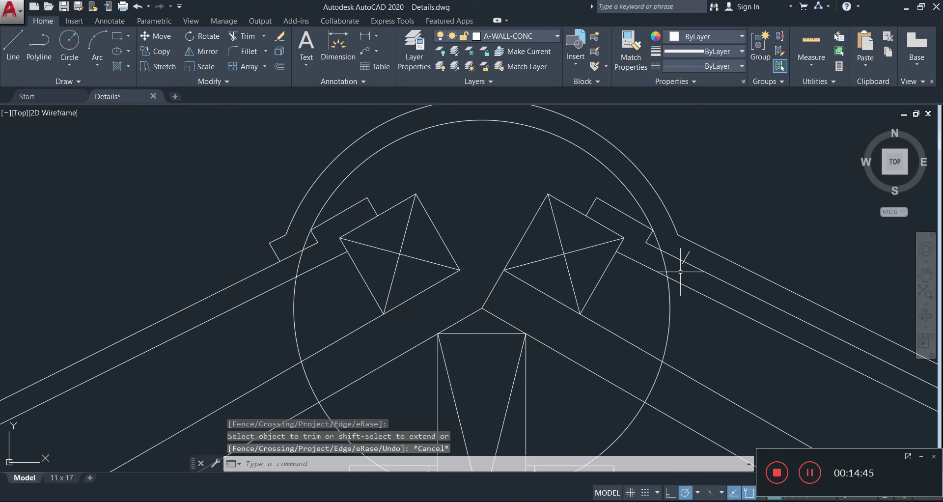
Fillet the right capping flange line with its 24 offset end line into a sharp corner.
middle_drag(680, 264, 476, 268)
scroll(469, 254, up, 4)
scroll(469, 255, up, 2)
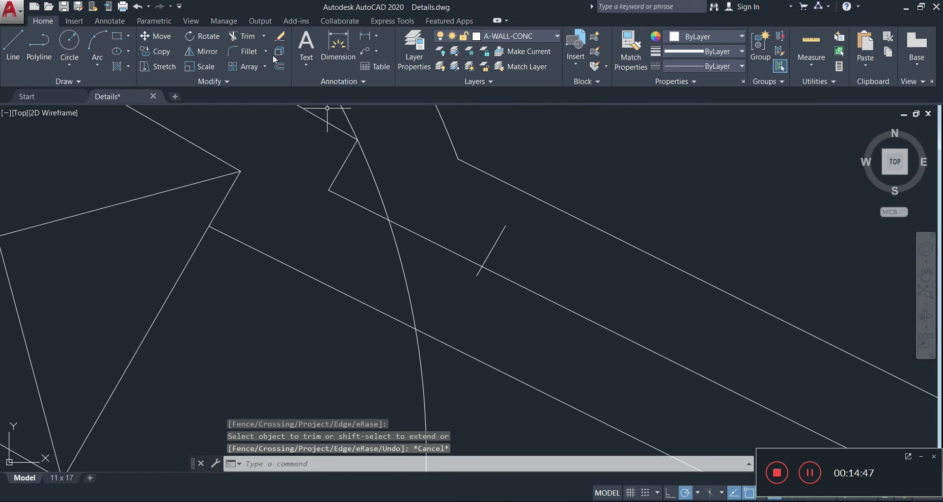
click(472, 170)
click(493, 241)
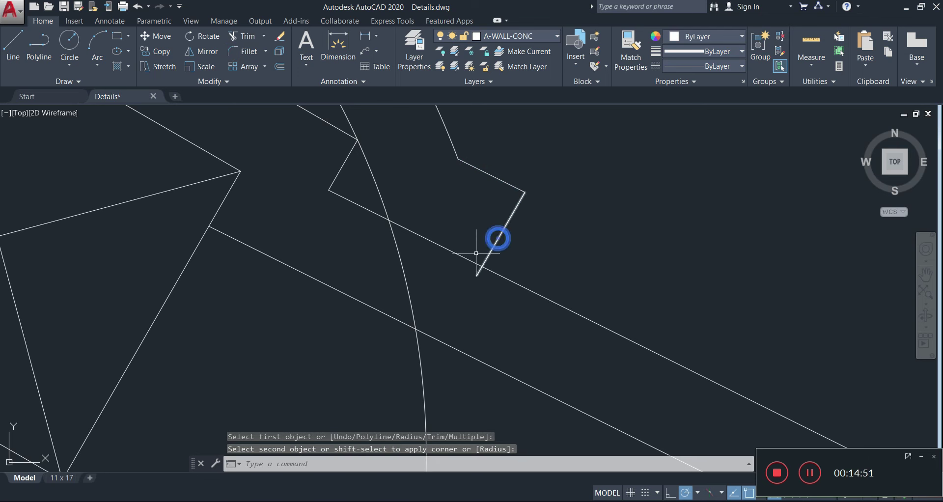
Trim the end of the right flange line that projects below the tile's outer line.
click(461, 251)
text(tr)
key(Return)
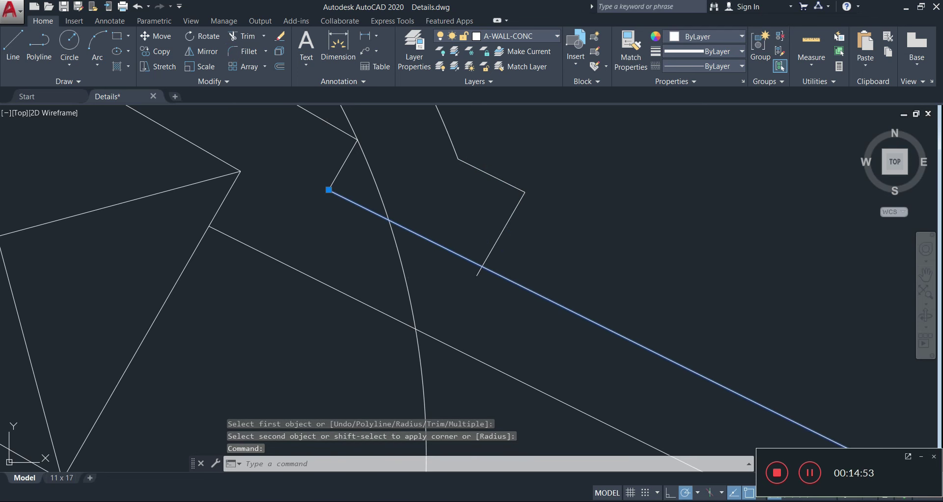
scroll(441, 278, down, 5)
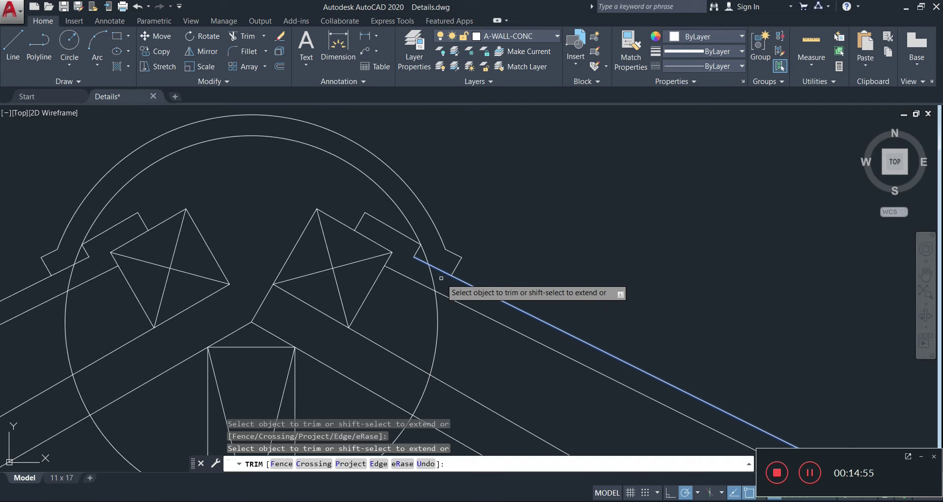
key(Escape)
scroll(441, 277, down, 8)
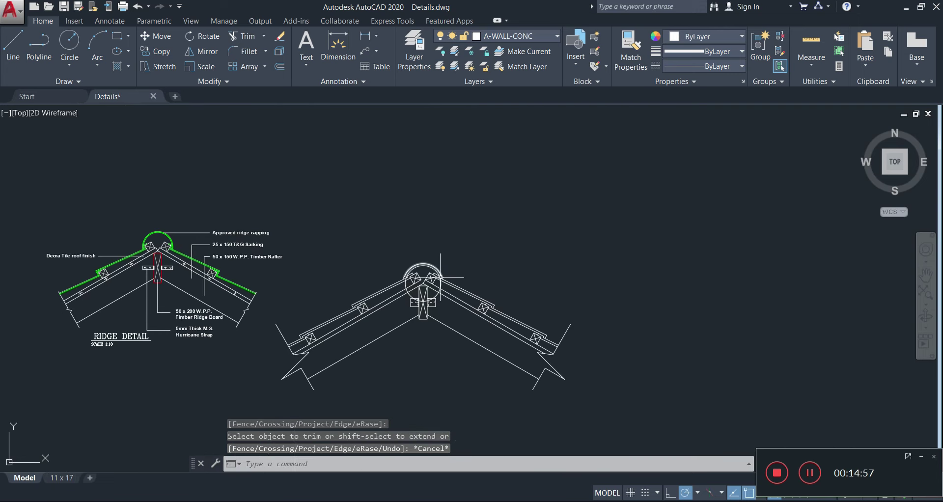
scroll(439, 272, up, 3)
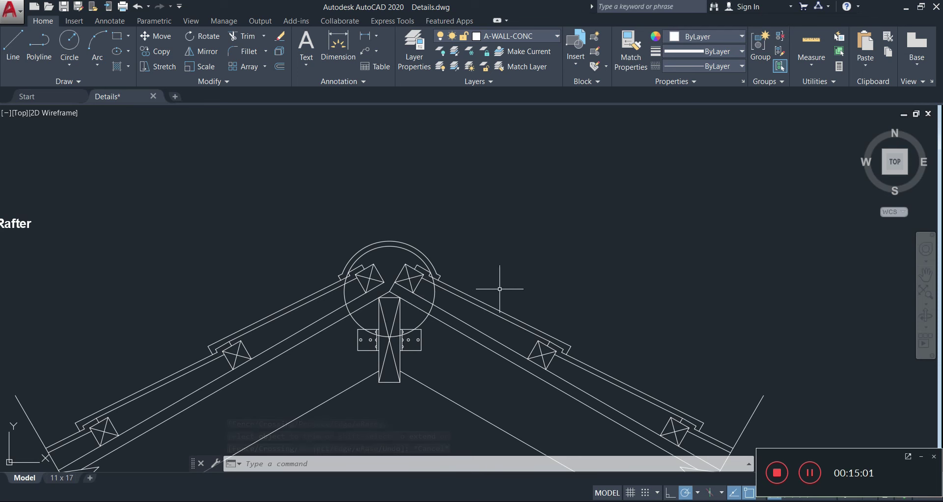
scroll(520, 200, up, 5)
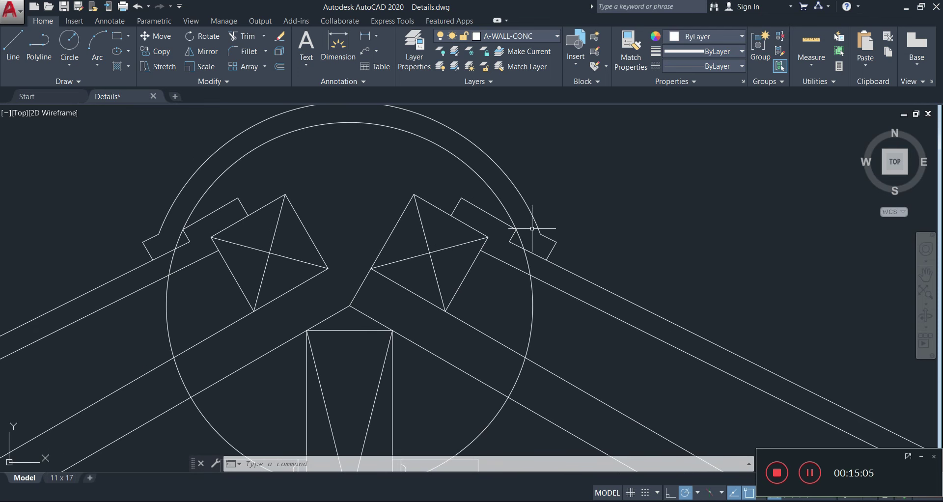
click(578, 259)
click(575, 269)
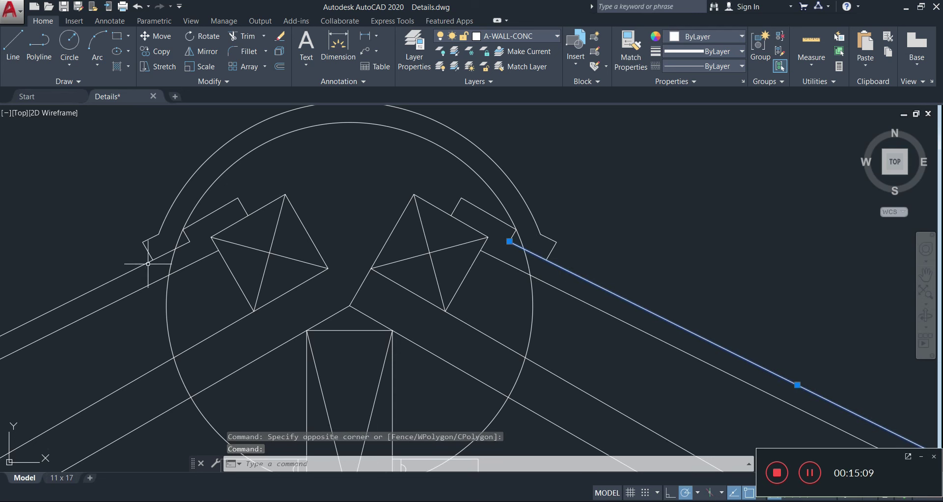
click(116, 275)
text(tr)
key(Return)
click(126, 326)
click(156, 310)
key(Escape)
Trim the inner capping circle to an arc ending on the outer tile lines of both slopes.
click(573, 263)
click(564, 279)
click(118, 290)
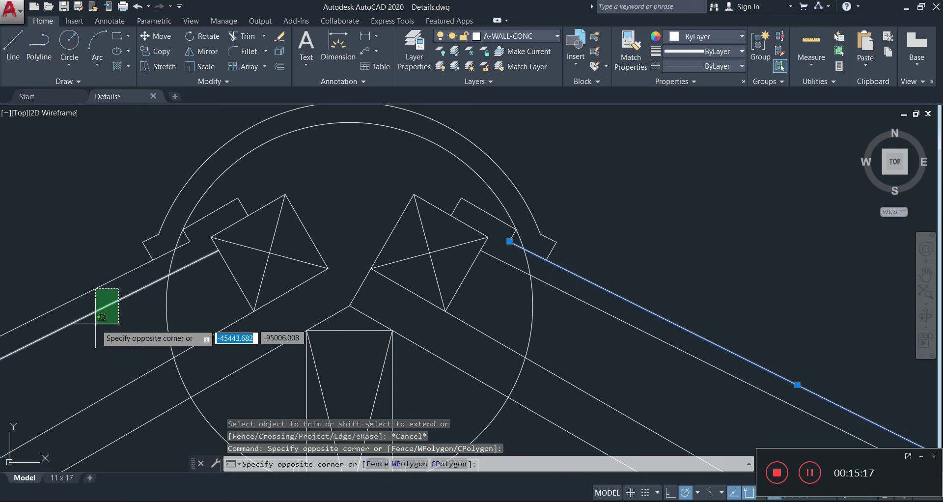
click(104, 322)
text(tr)
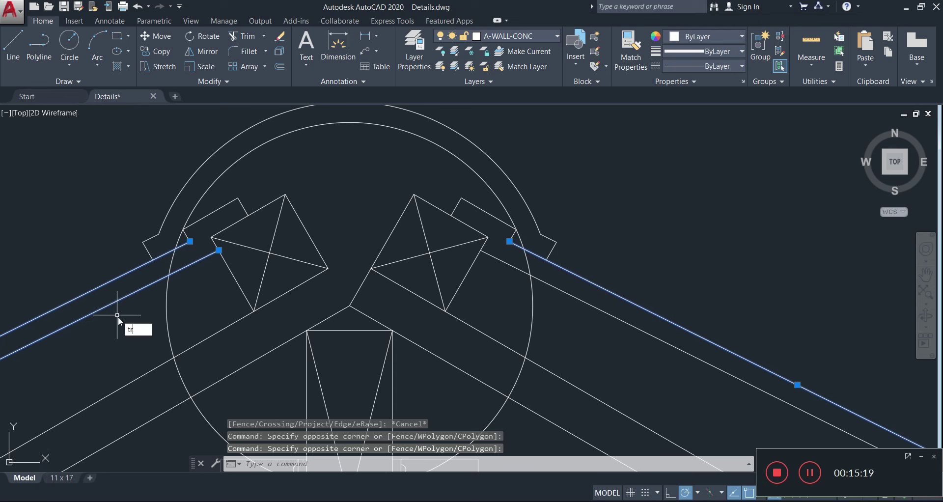
key(Return)
click(168, 303)
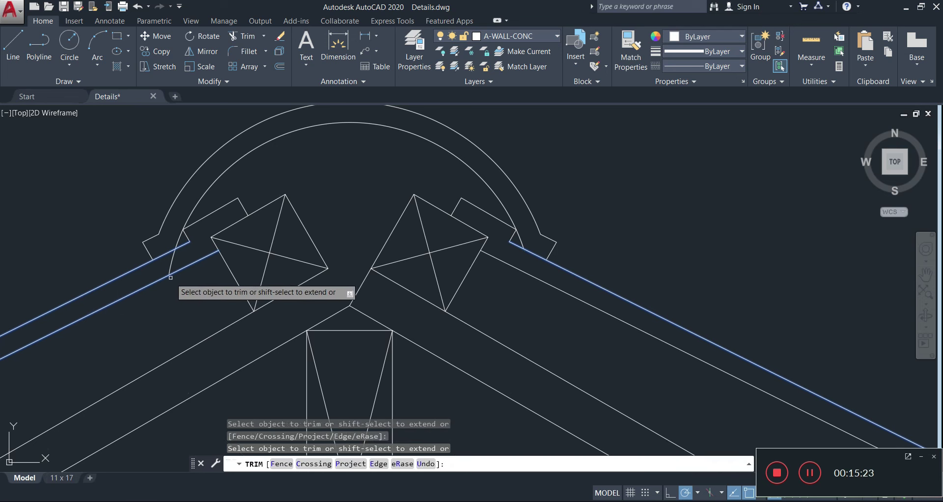
click(171, 260)
key(Escape)
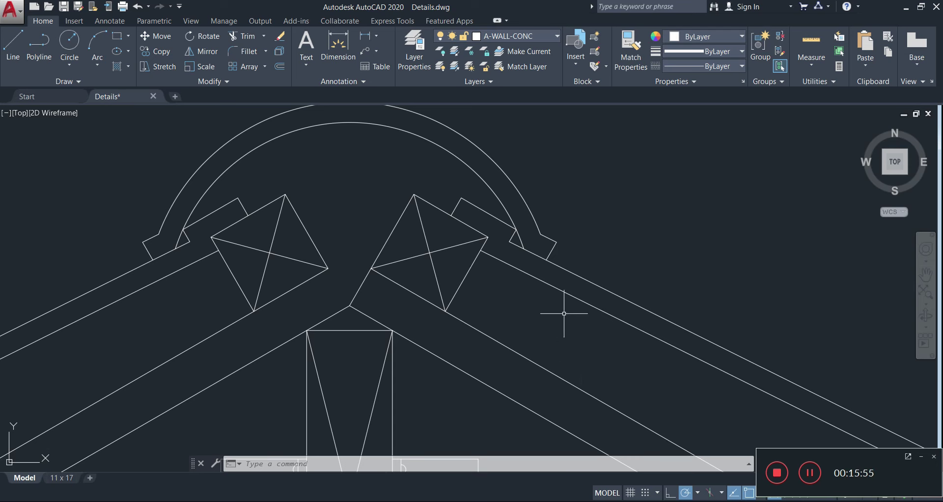
Add a multiline text title below the new ridge drawing reading "Ridge Detail" with "Scale 1:10" on the second line.
scroll(525, 369, down, 6)
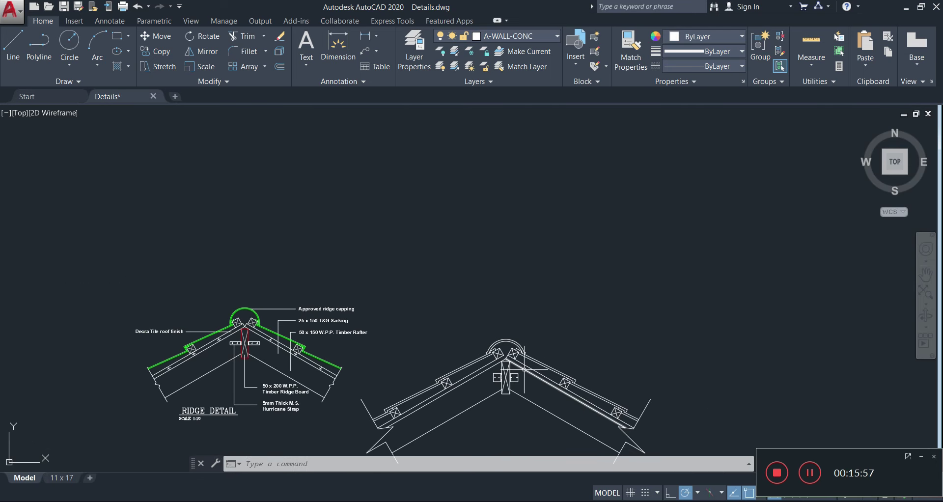
middle_drag(509, 374, 532, 303)
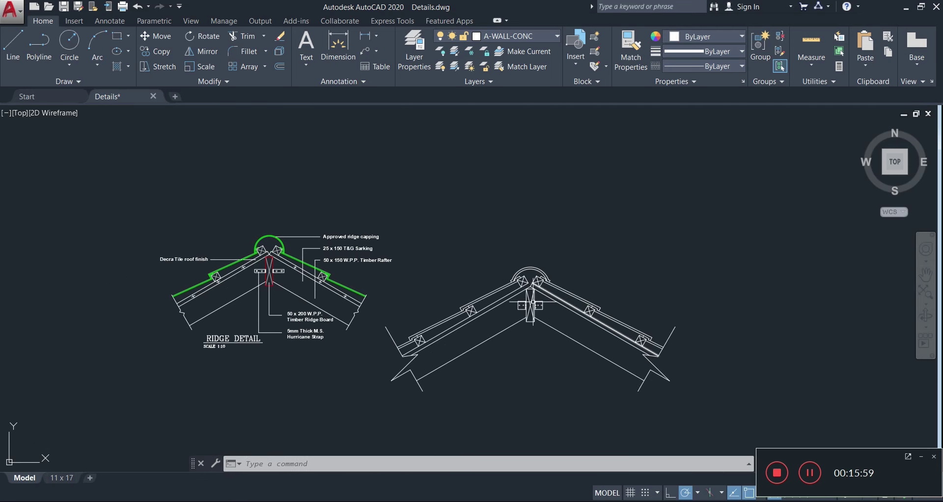
click(310, 36)
middle_drag(527, 422, 514, 319)
click(483, 315)
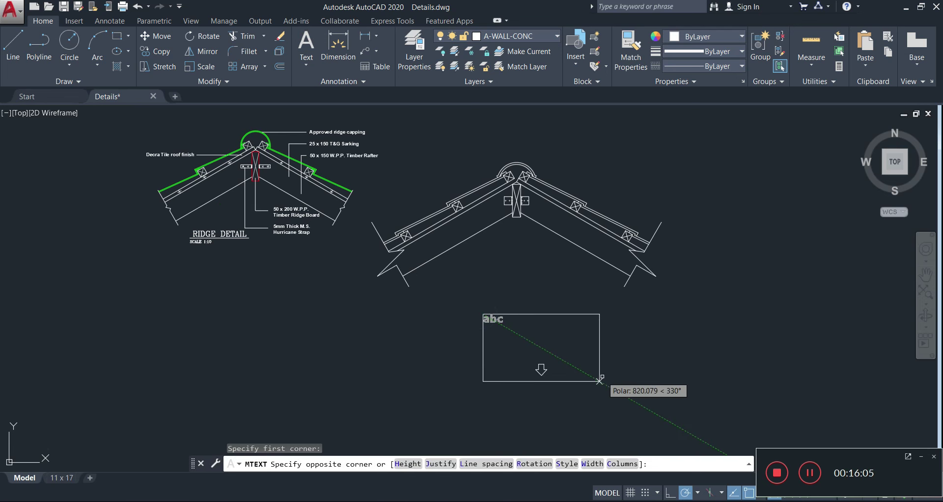
click(610, 381)
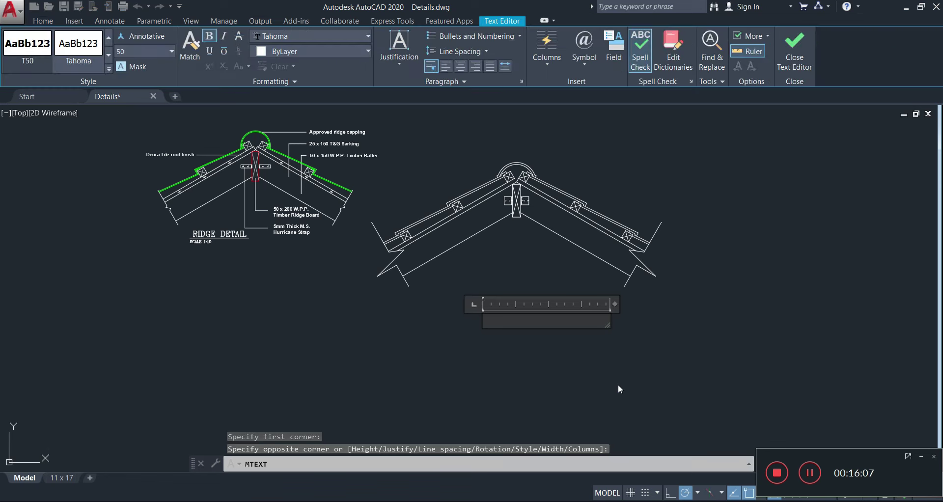
text(Ri)
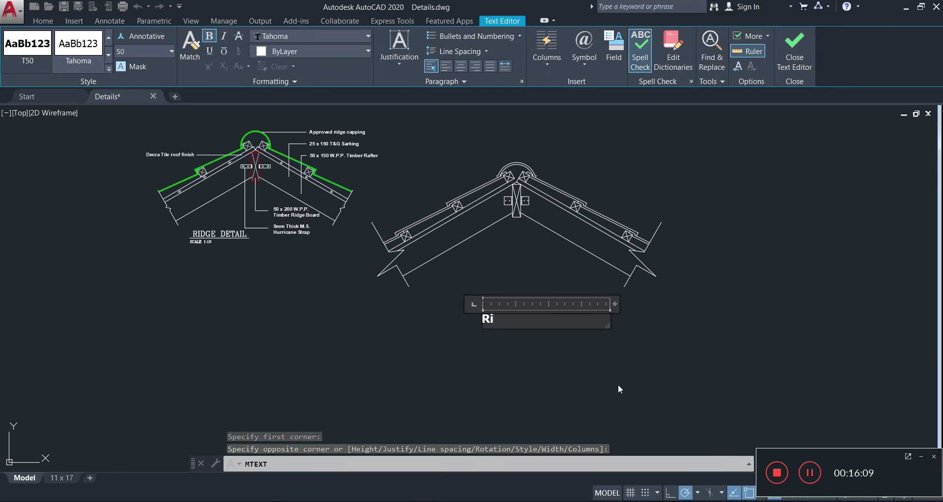
text(dge)
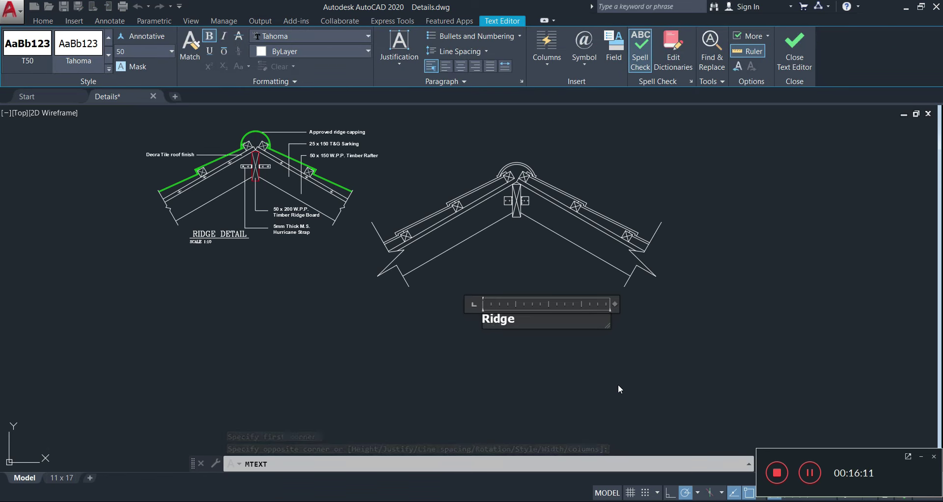
text( Detail)
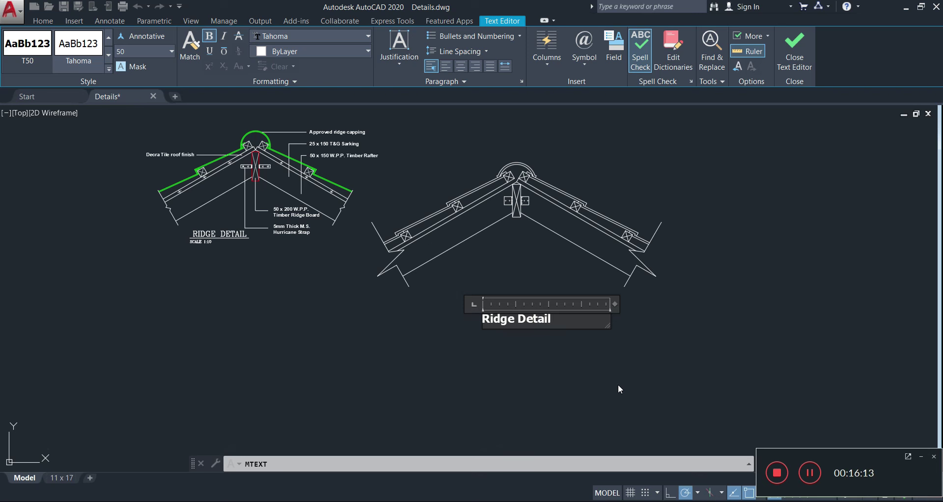
key(Return)
text(Scale 1:10)
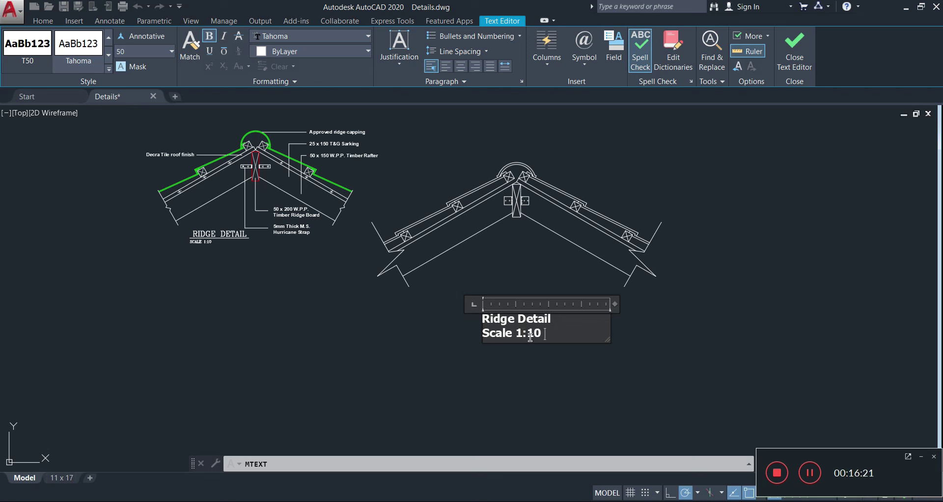
Set the "Scale 1:10" line's text height to 25 and right-align both lines of the title.
drag(546, 333, 492, 337)
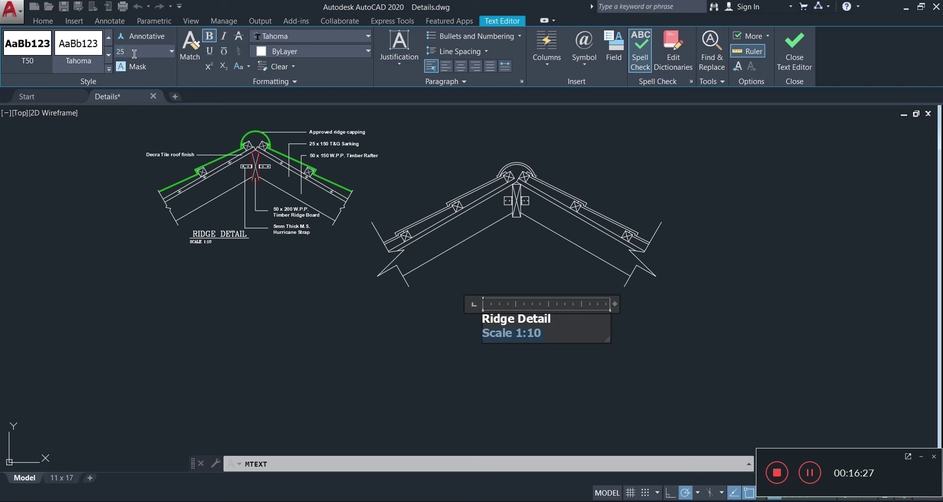
key(Return)
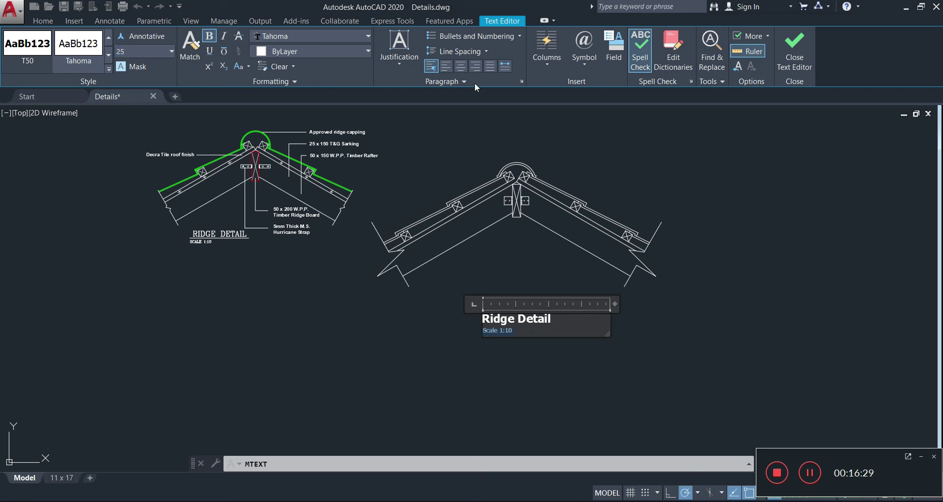
click(475, 66)
click(557, 324)
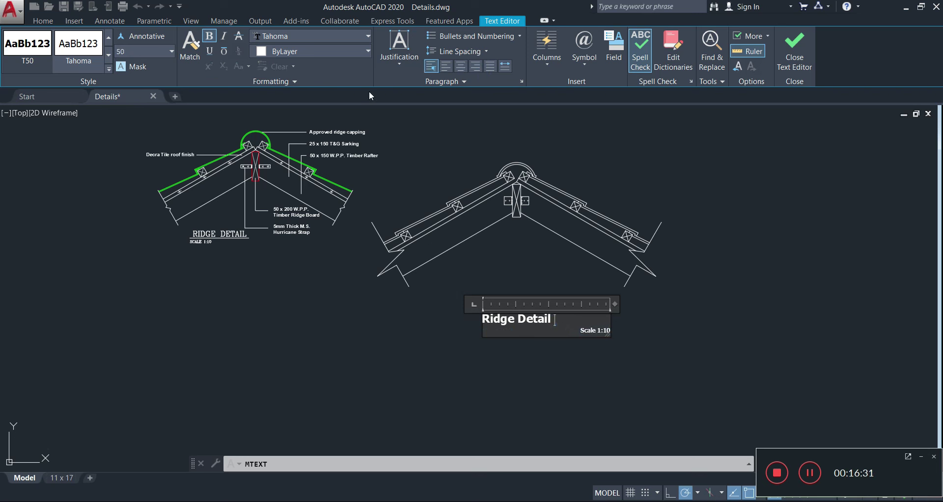
click(476, 67)
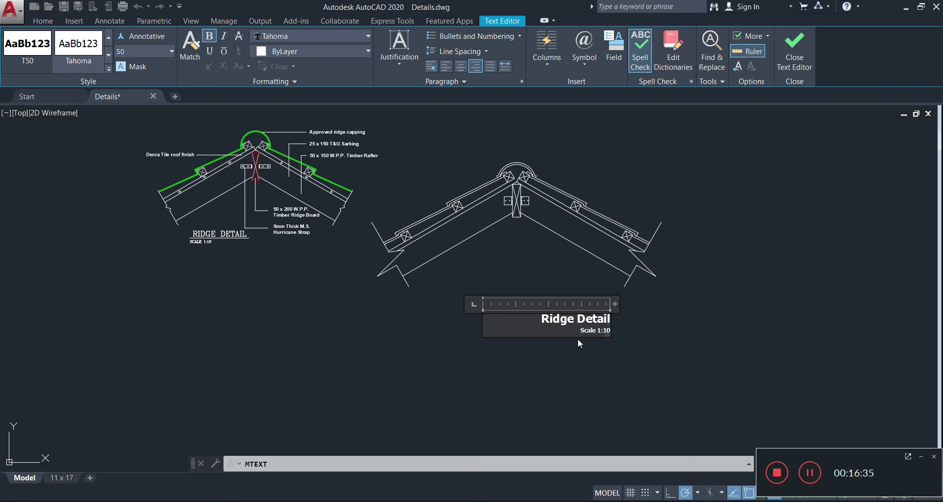
Underline the "Ridge Detail" line and finish editing the title text.
drag(542, 320, 613, 319)
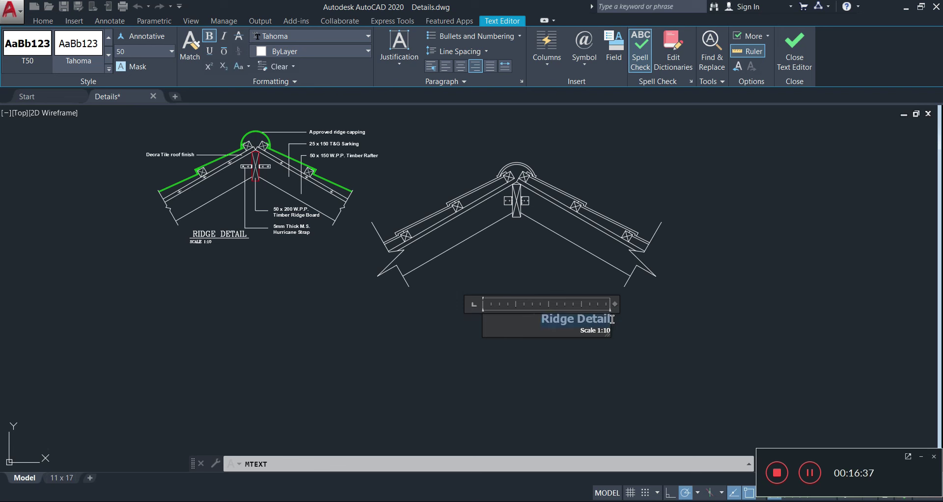
click(209, 51)
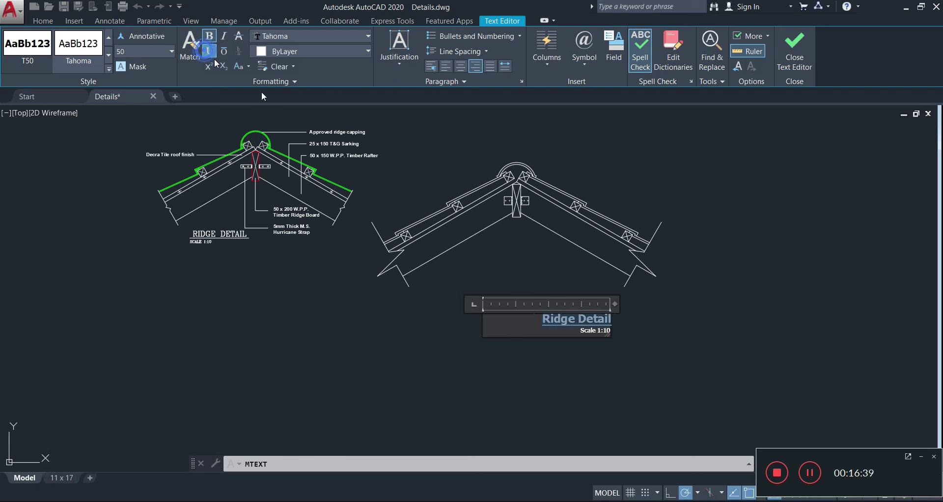
click(632, 401)
Move the title about 356 units horizontally to the left so it sits beneath the ridge board.
click(594, 320)
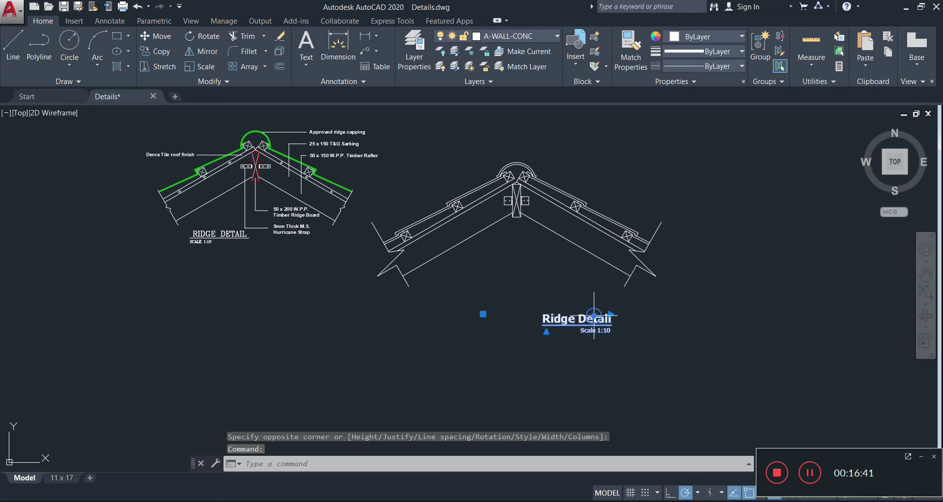
click(483, 314)
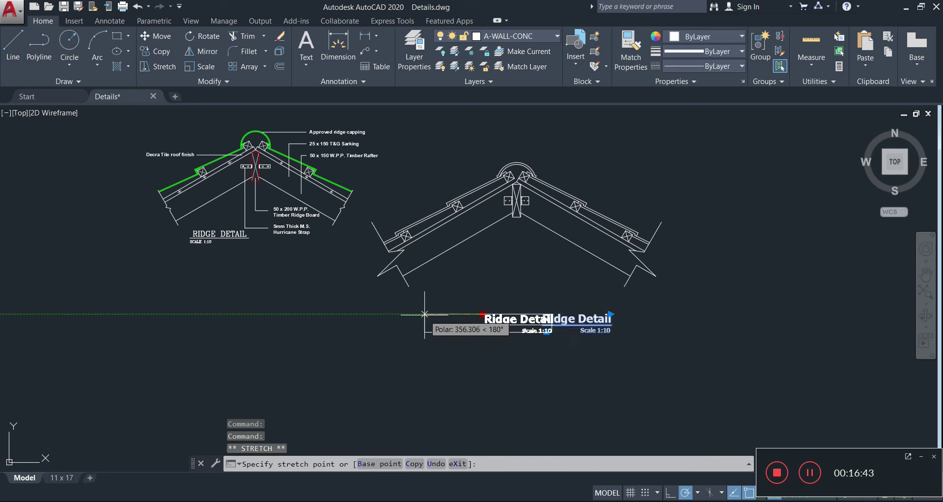
key(Escape)
key(Escape)
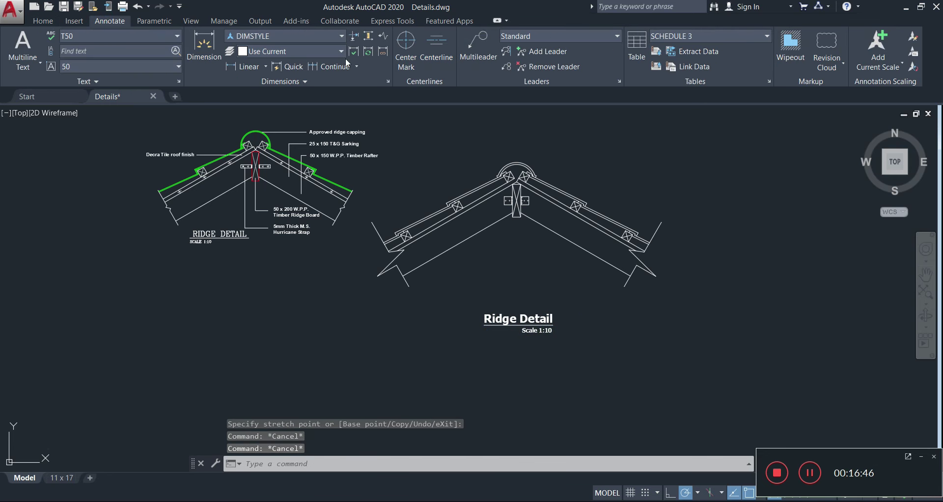
Place a multileader pointing to the ridge capping's outer arc, with a horizontal leader running to the right of the ridge.
click(469, 54)
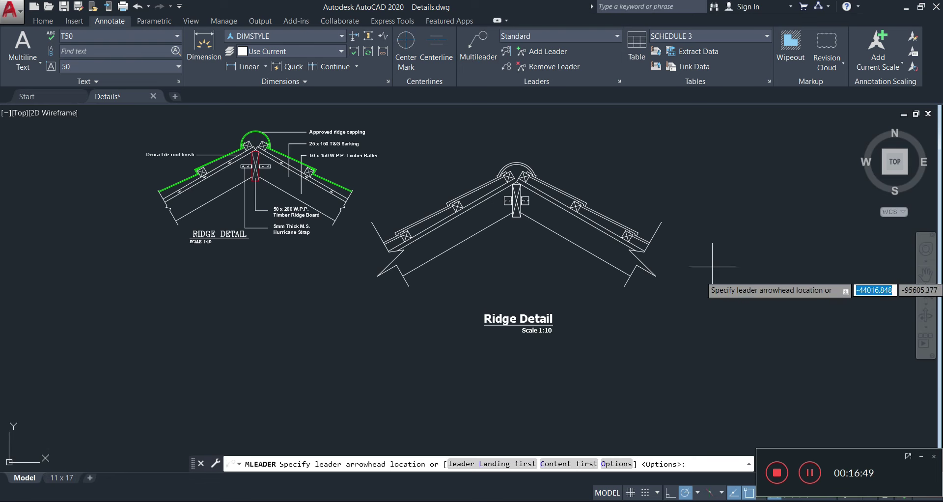
scroll(530, 164, up, 4)
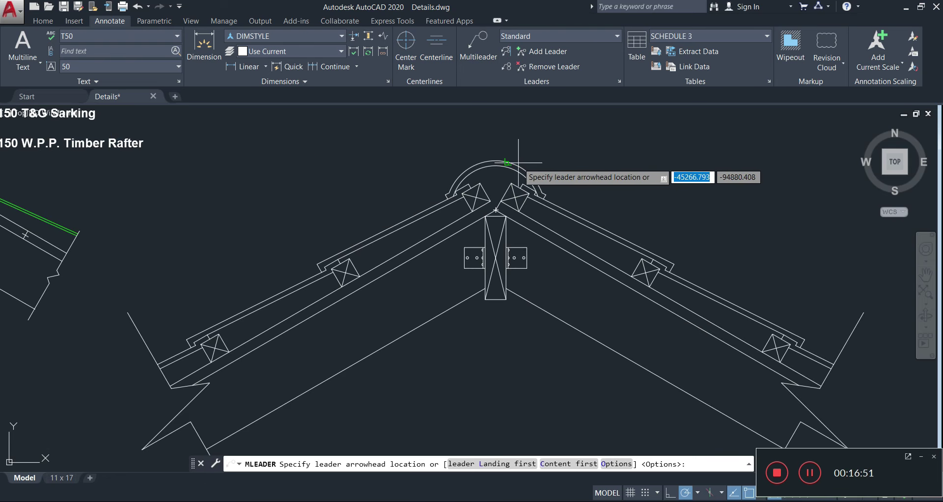
click(508, 162)
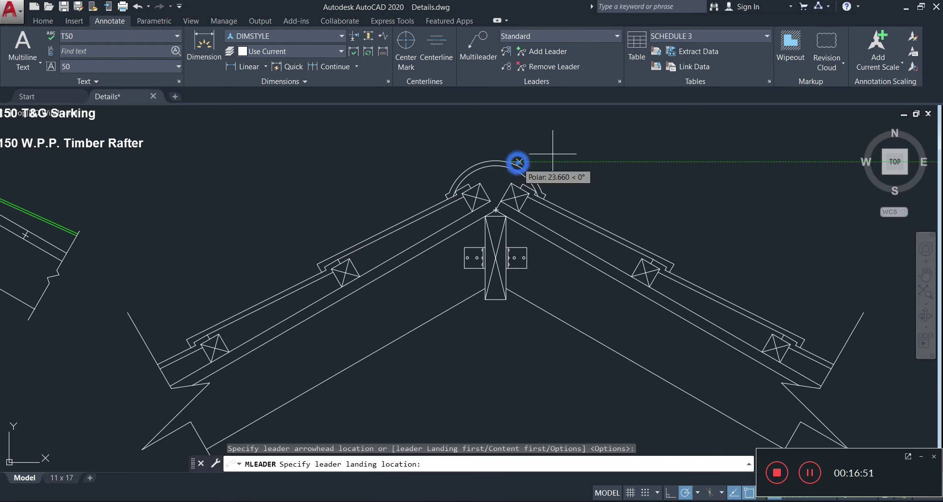
click(644, 162)
scroll(697, 193, down, 2)
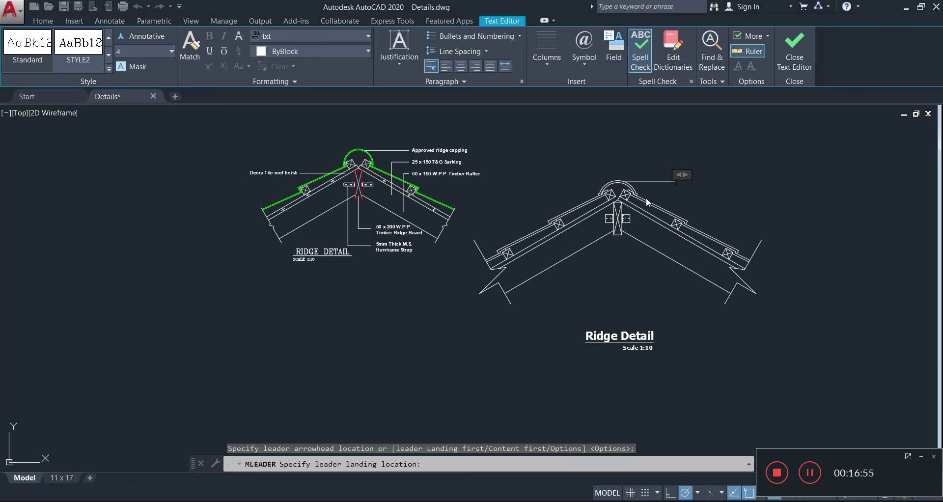
Set the leader's text height to 25 and label it "Approved Ridge Cap".
click(138, 51)
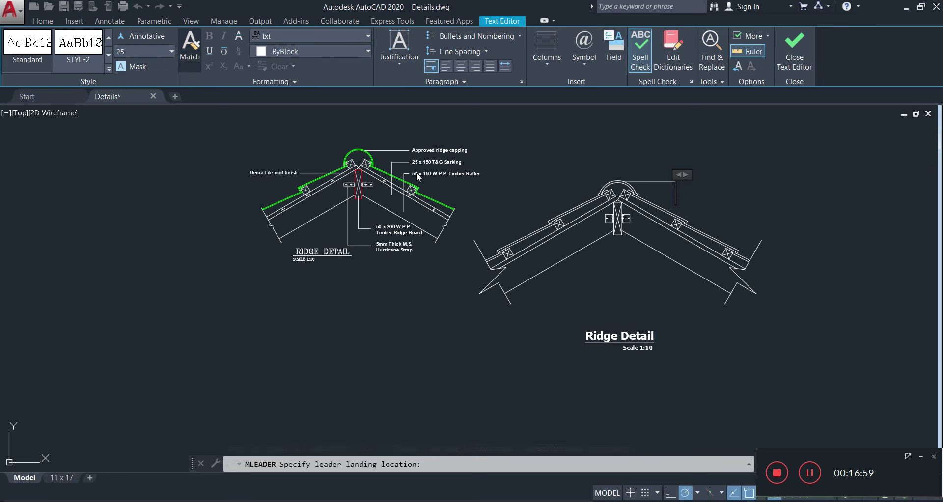
scroll(595, 210, up, 2)
scroll(714, 222, up, 3)
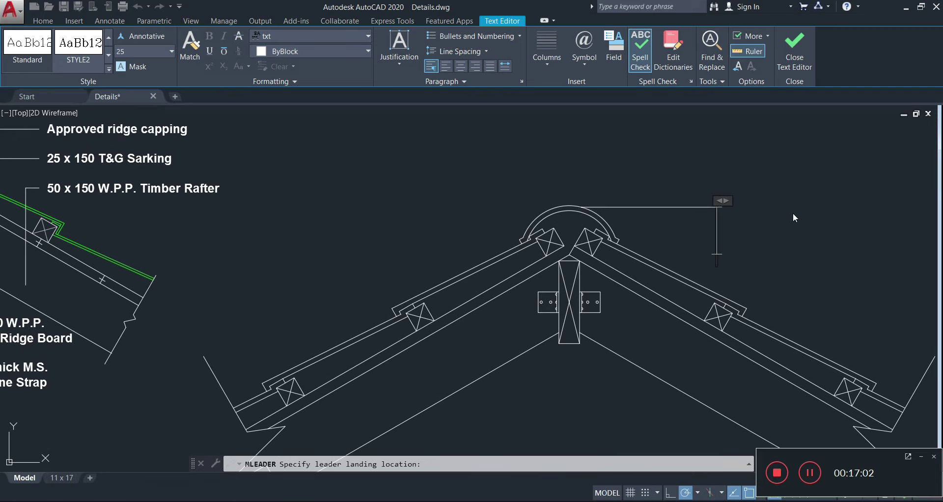
text(Approved)
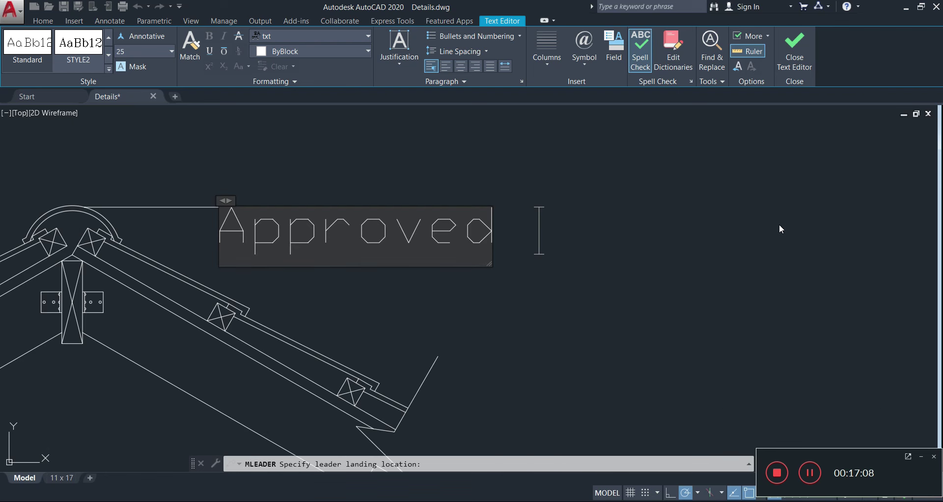
text( Ridg)
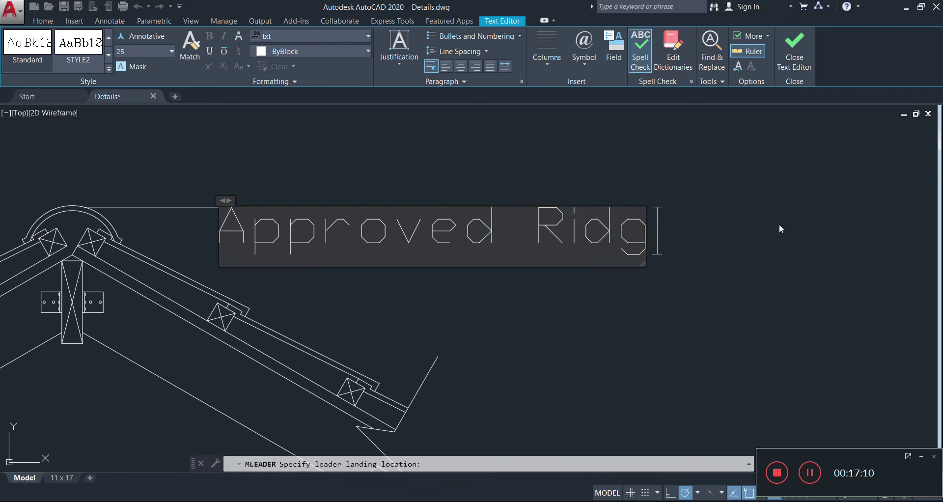
text(e Cap)
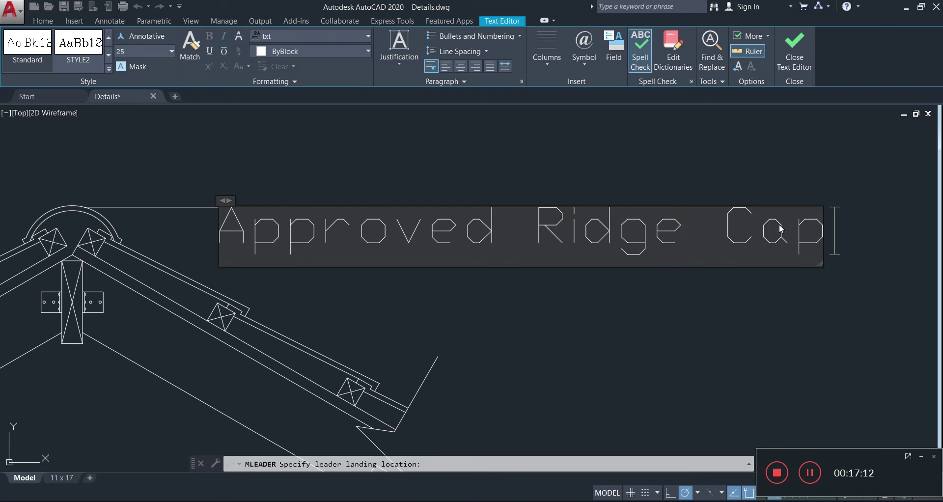
click(713, 302)
Copy the ridge cap leader twice, about 126 units straight down and about 335 units down to the right over the right rafter.
scroll(689, 275, down, 2)
middle_drag(565, 270, 718, 257)
click(615, 183)
click(561, 234)
text(cp)
key(Return)
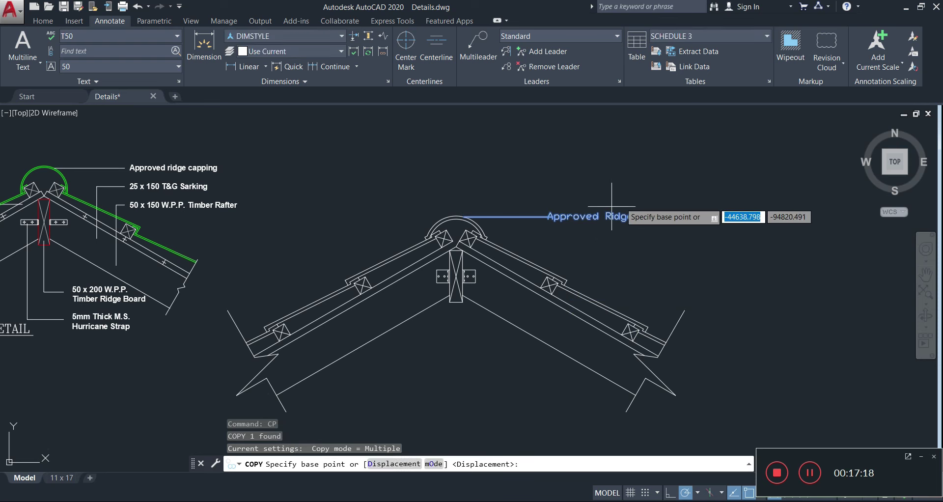
click(549, 220)
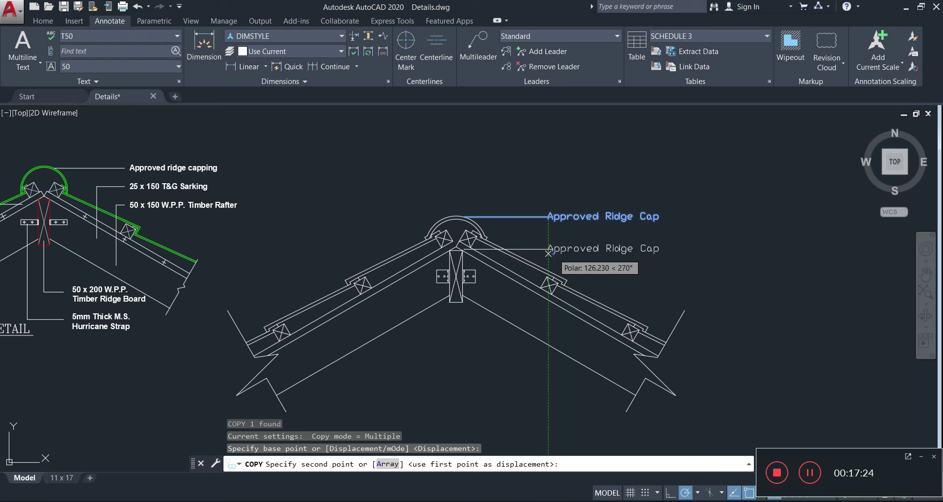
click(549, 253)
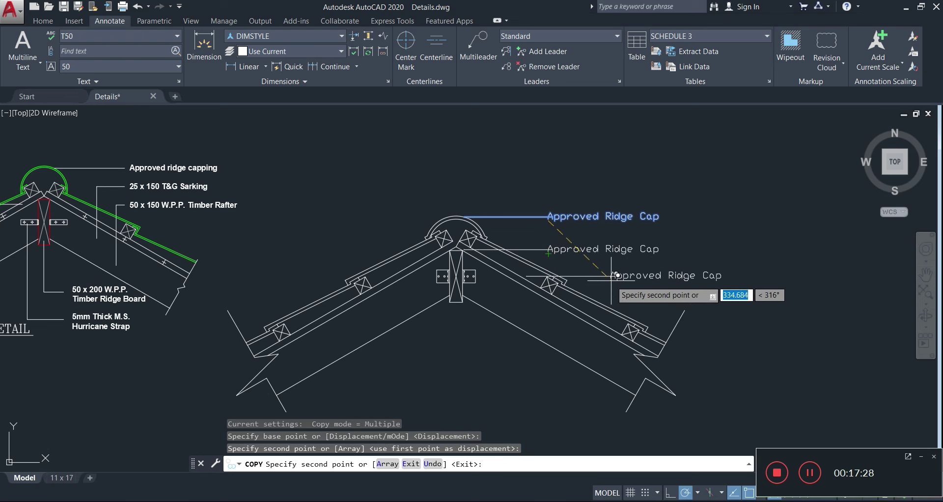
click(612, 277)
key(Escape)
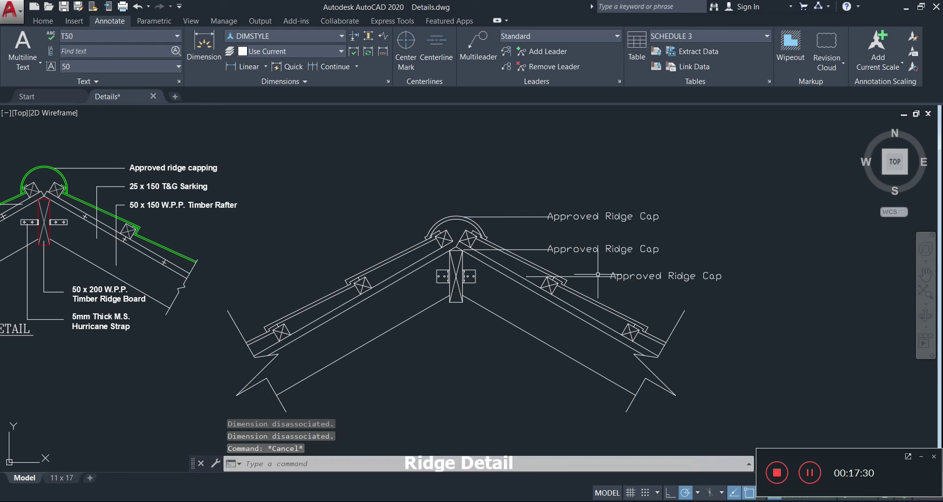
Replace the text of the middle ridge leader copy with "25 x 150 mm T&G Sarking".
click(564, 248)
double_click(564, 248)
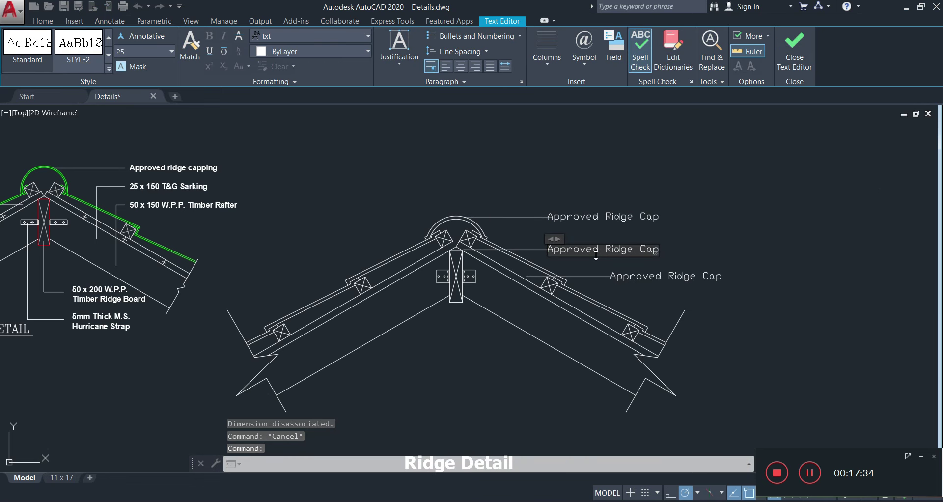
key(ctrl+a)
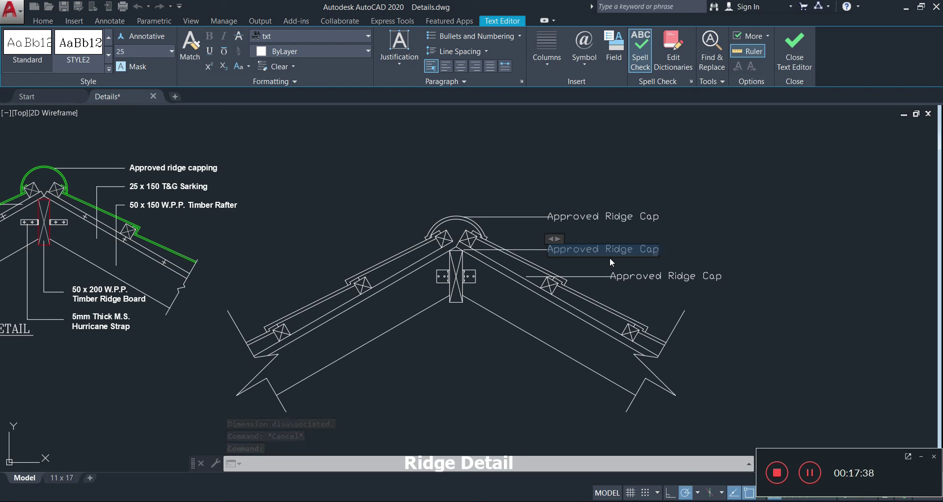
text(2)
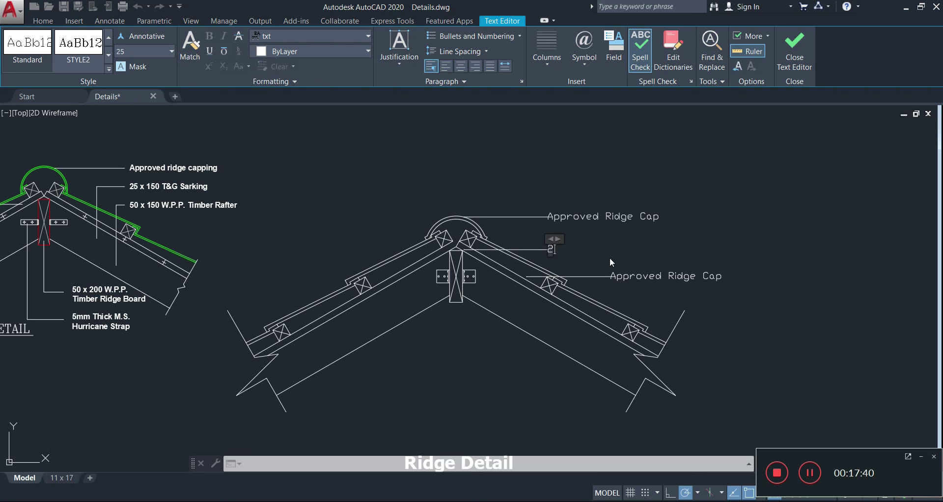
text(5 x 150 mm)
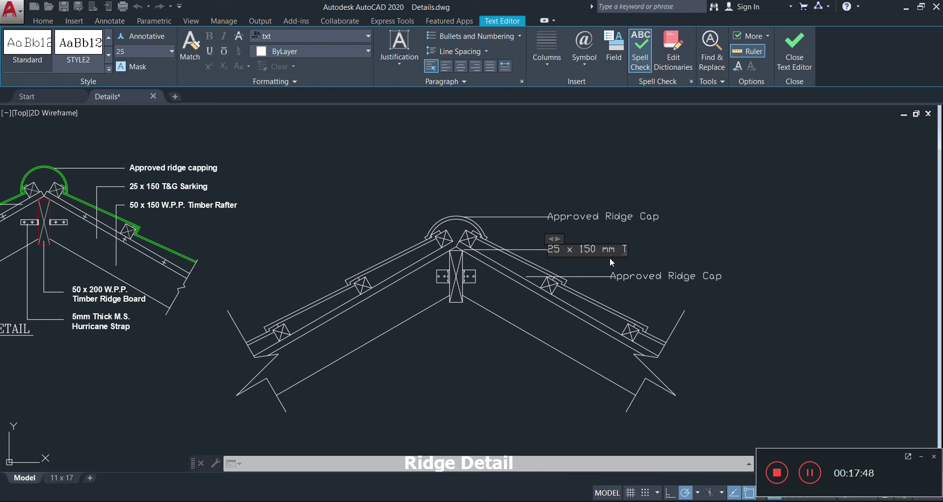
text(T&G Sarking)
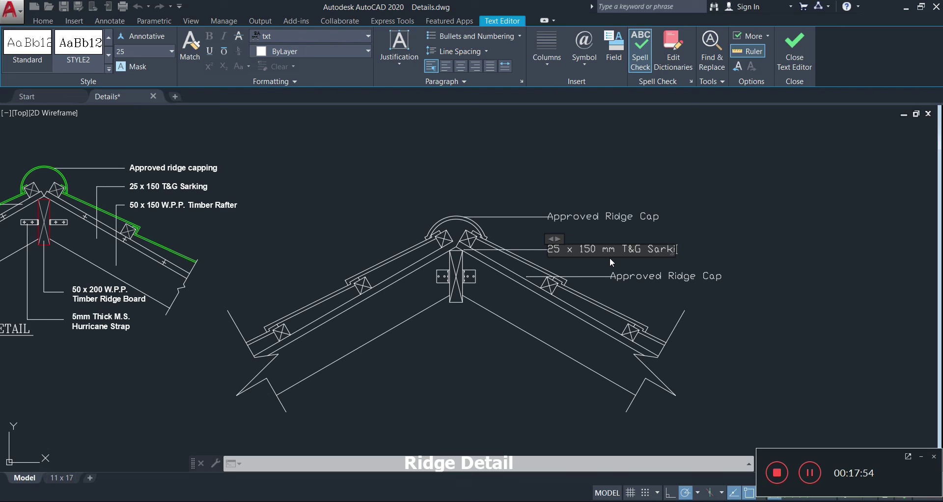
click(766, 236)
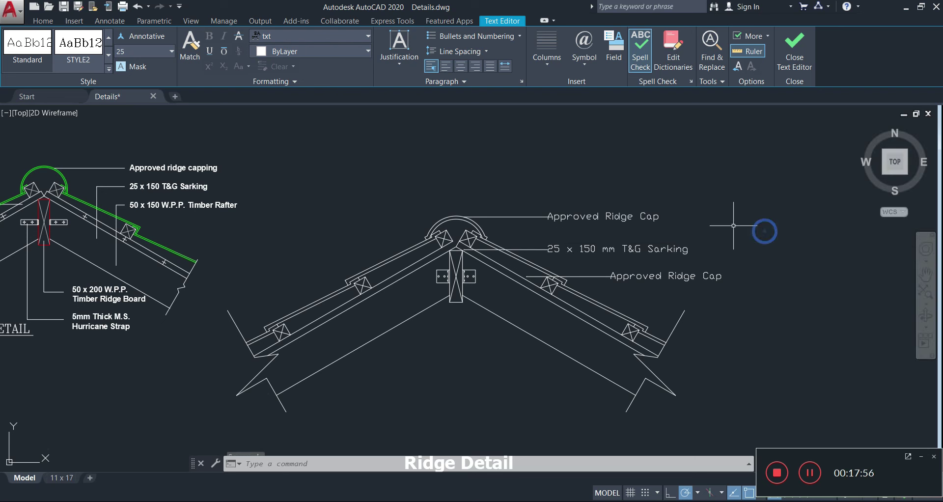
Stretch the "Approved Ridge Cap" and sarking leaders farther right so both labels start on the same vertical line.
click(548, 216)
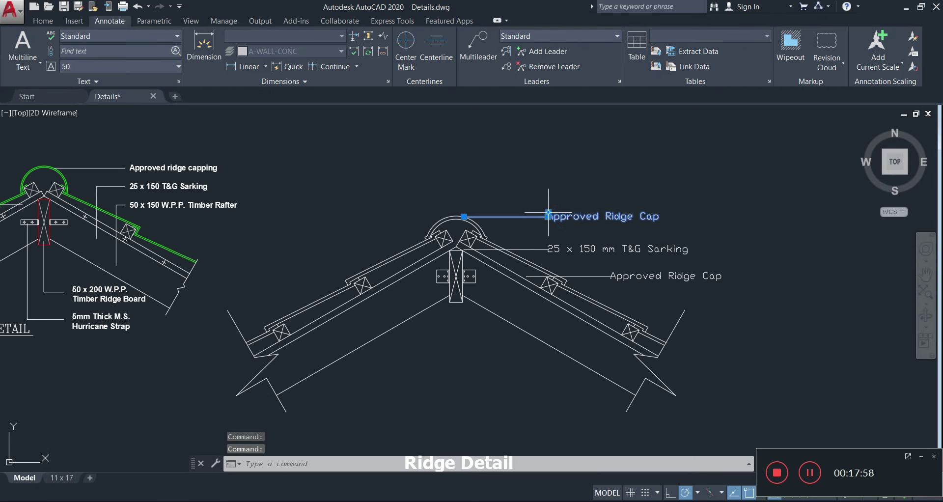
click(548, 216)
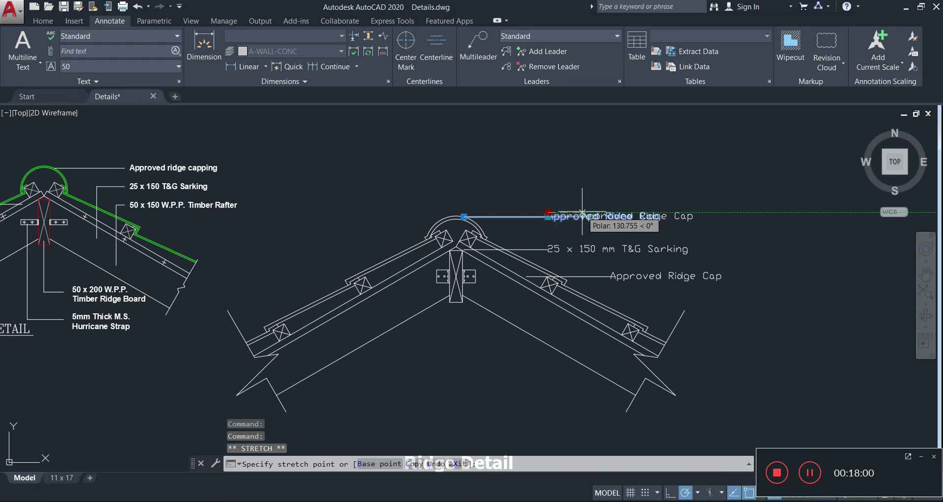
click(581, 216)
click(555, 245)
click(549, 248)
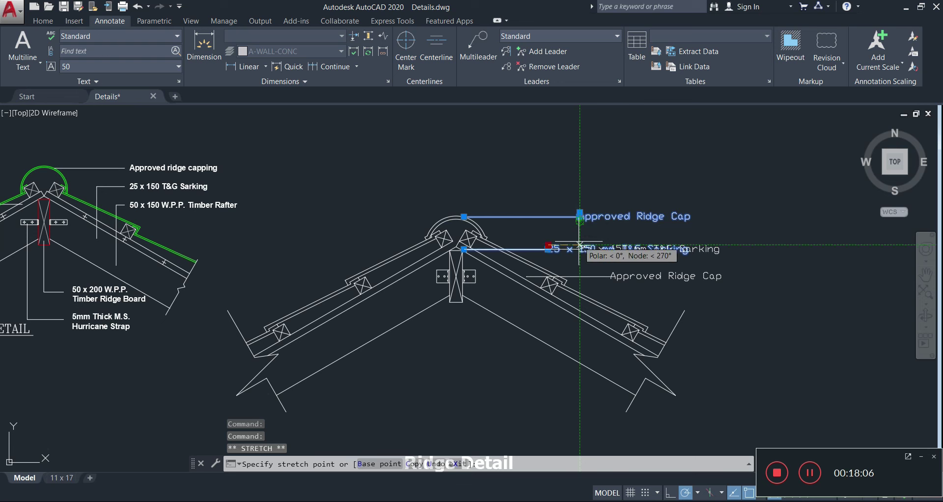
click(579, 248)
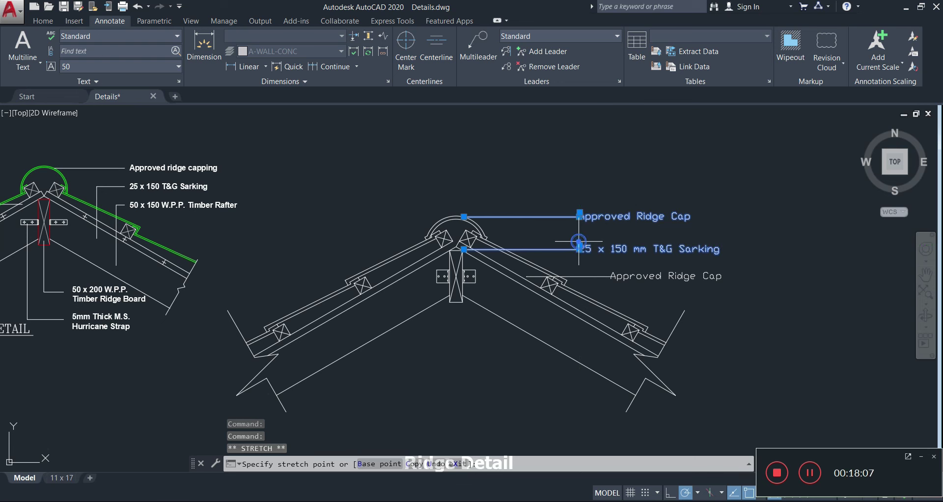
Shift the lowest leader's label left to align with the start of the two labels above it.
click(632, 278)
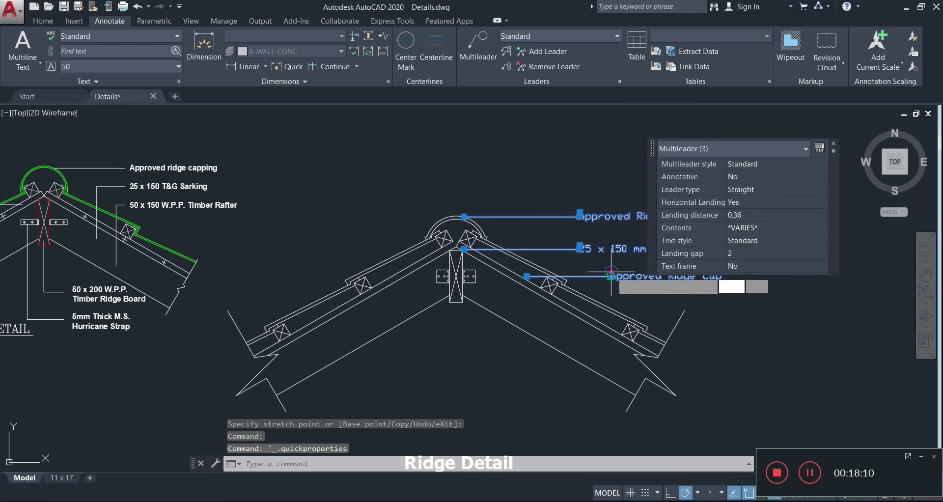
click(612, 275)
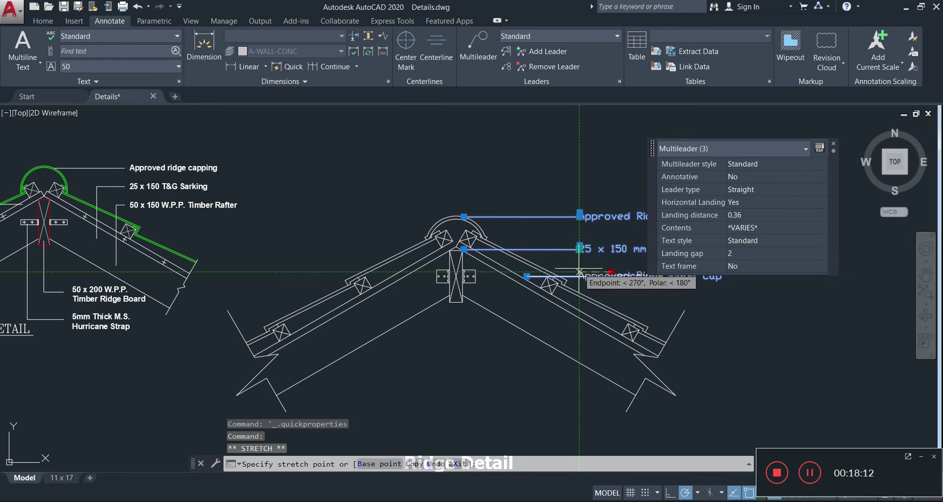
click(580, 272)
key(Escape)
key(Escape)
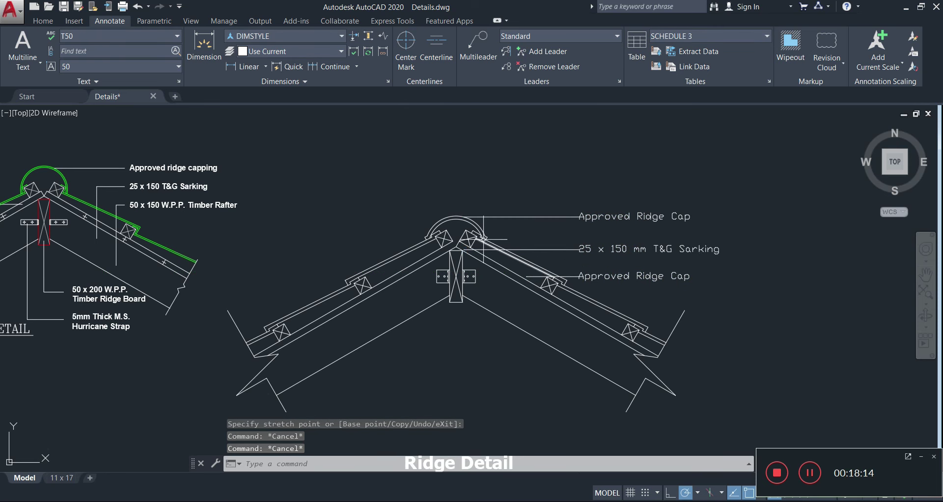
Move the sarking leader's tip onto the sarking strip of the right slope, just right of the ridge board.
click(480, 251)
scroll(481, 252, up, 6)
click(415, 242)
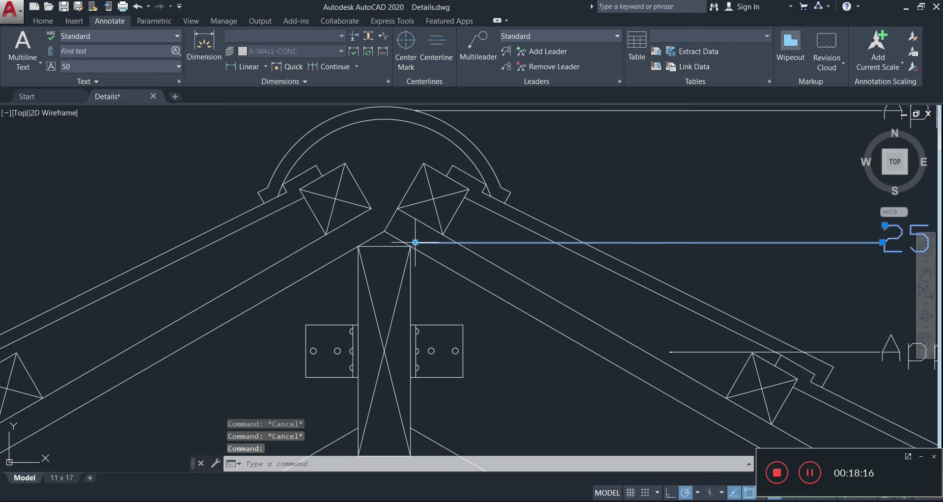
click(530, 299)
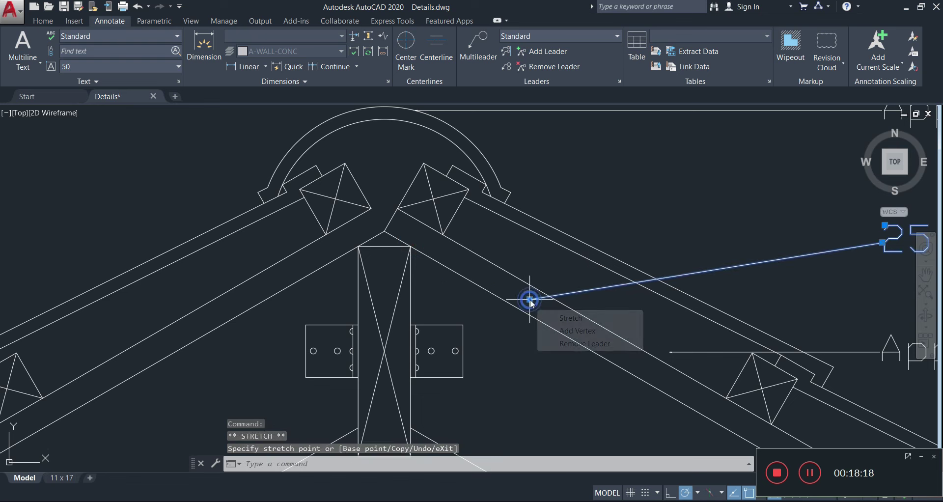
key(Escape)
scroll(757, 360, down, 4)
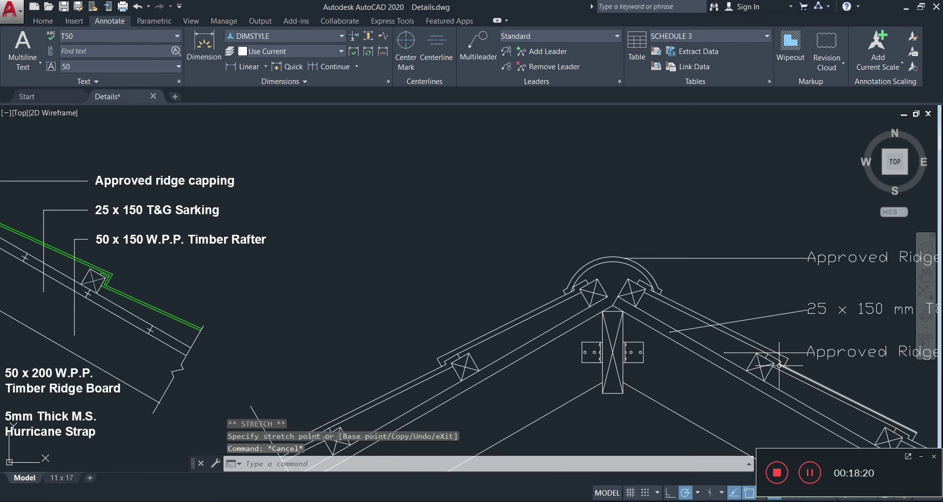
Move the lowest leader's tip down into the body of the right rafter, below the sarking.
middle_drag(816, 380, 729, 280)
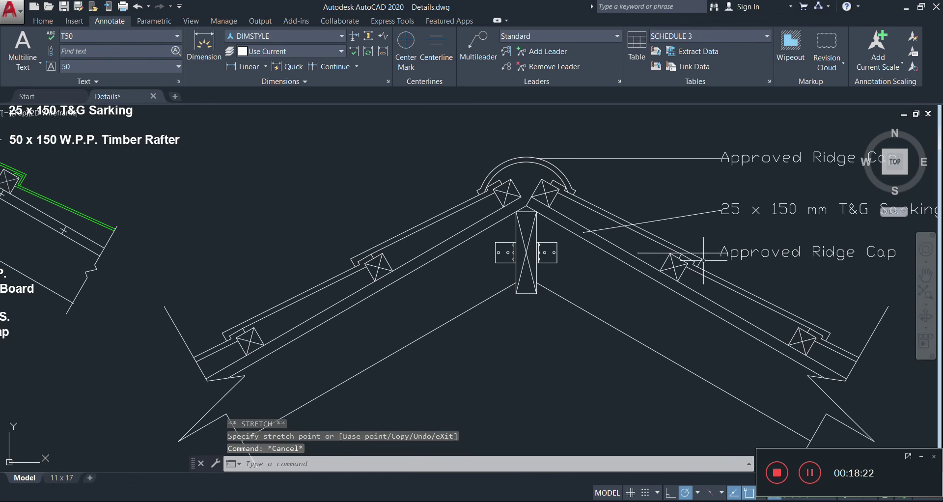
click(644, 253)
click(638, 253)
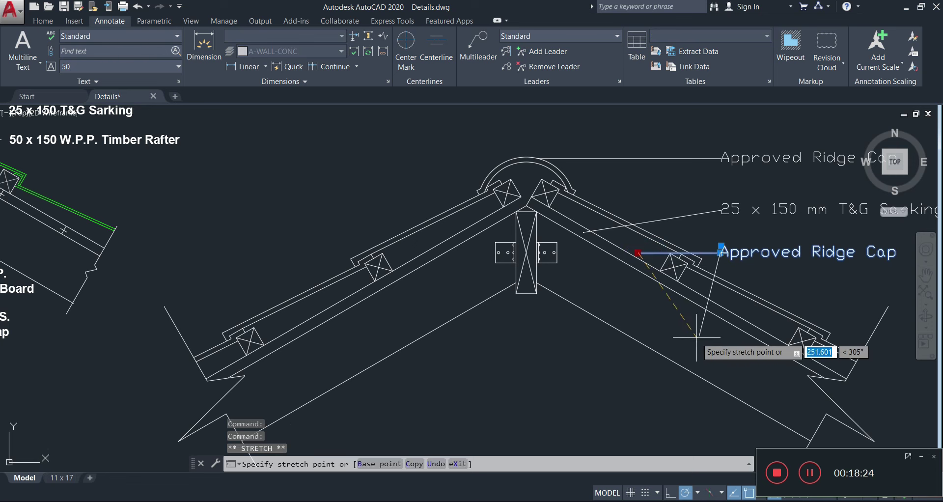
key(Escape)
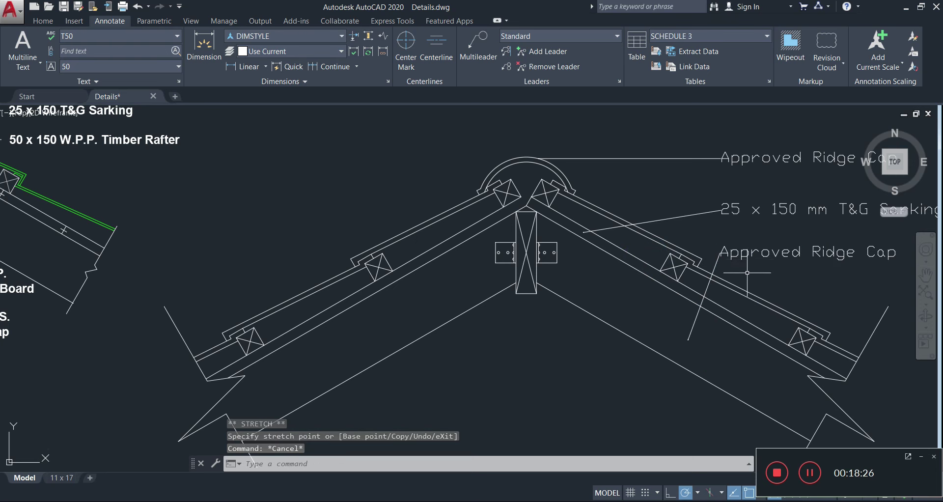
Replace the text of the leader pointing to the right rafter with "50 x 150 W.P.P. Timber Rafter".
scroll(750, 260, down, 2)
scroll(752, 258, up, 2)
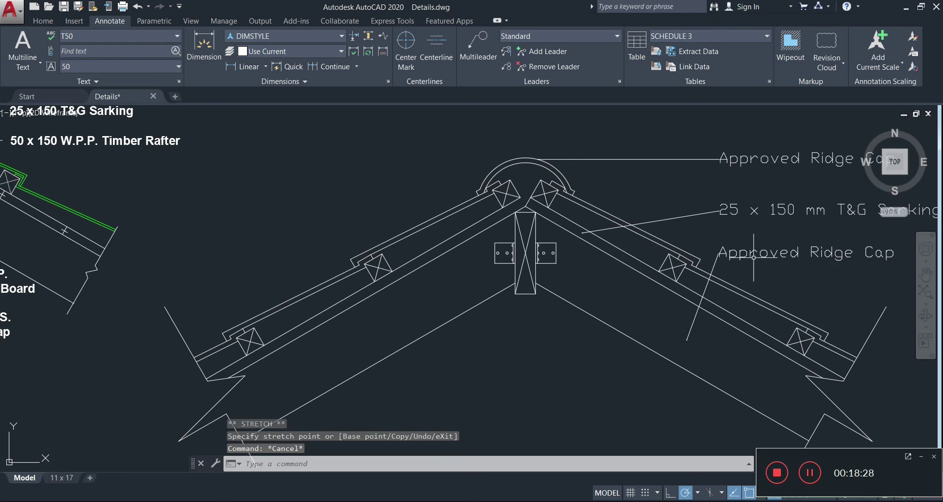
double_click(754, 257)
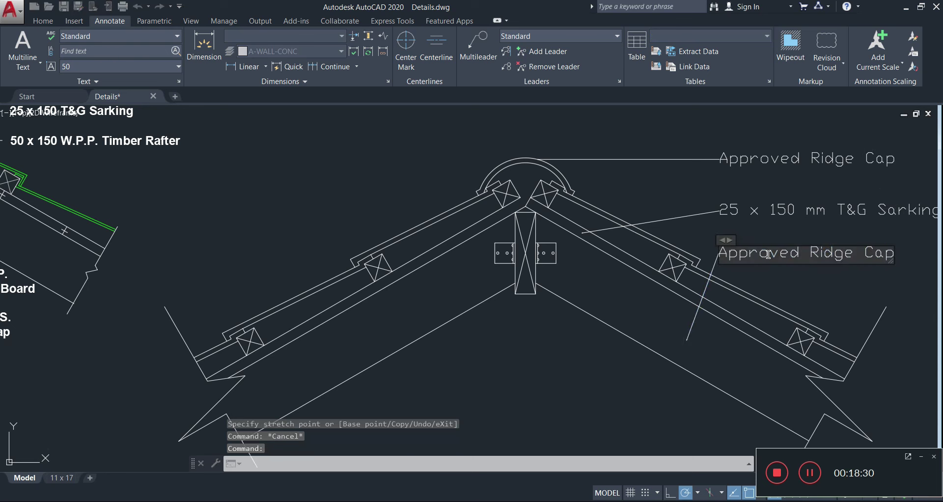
key(ctrl+a)
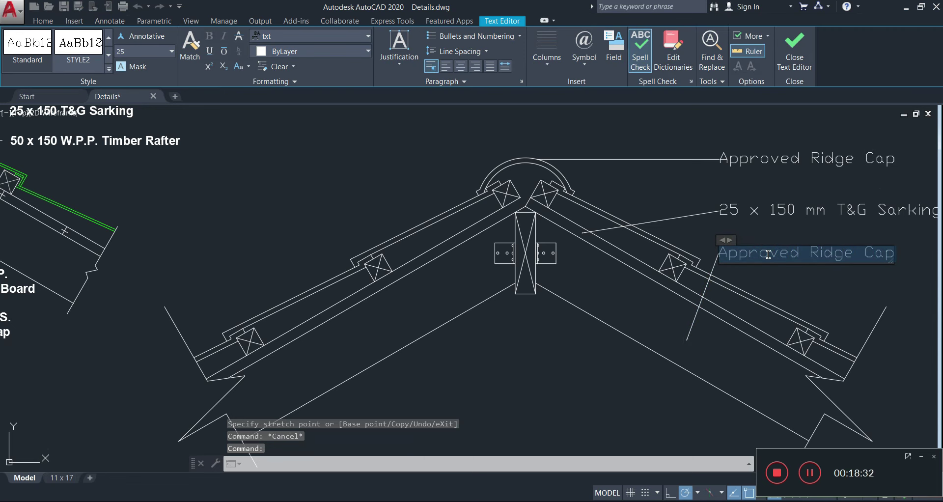
text(50 x)
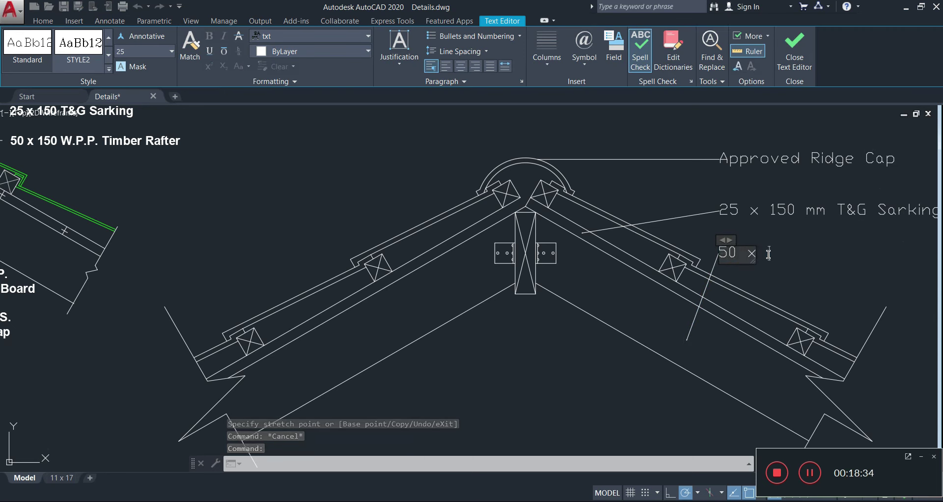
text( 150)
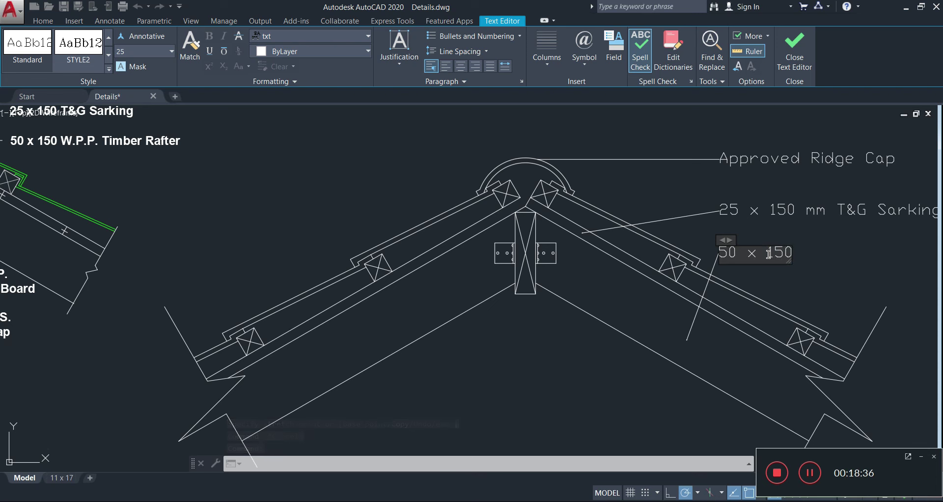
text( W)
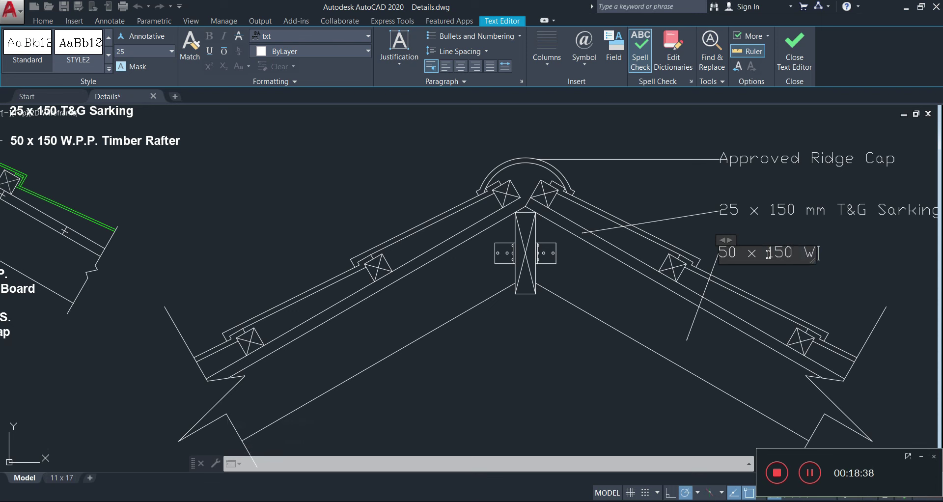
text(.P.P)
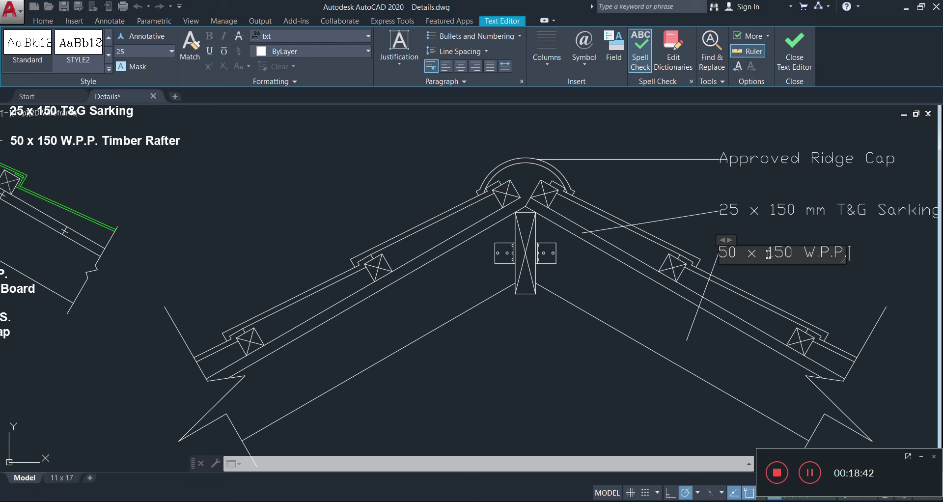
text(. Timber Rafter)
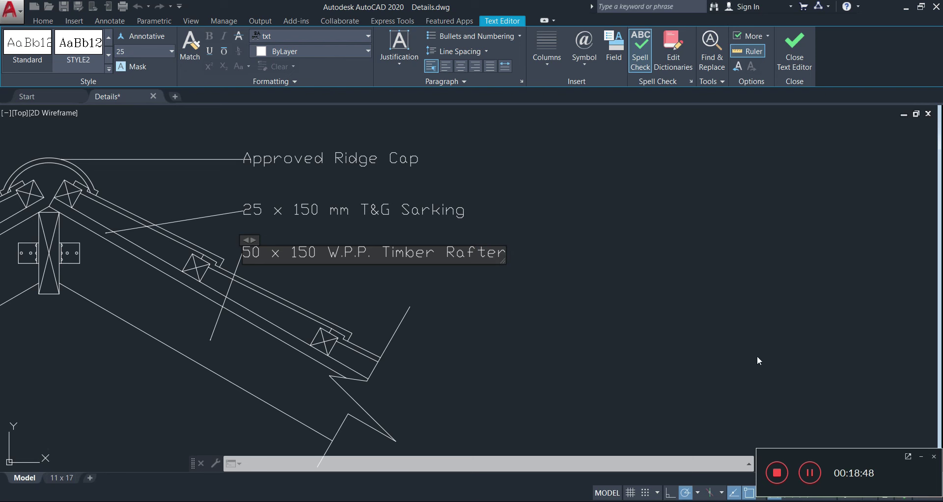
click(665, 357)
Copy the sarking leader to the space below the rafters, just above the "Ridge Detail" title.
scroll(548, 242, down, 5)
middle_drag(382, 273, 506, 271)
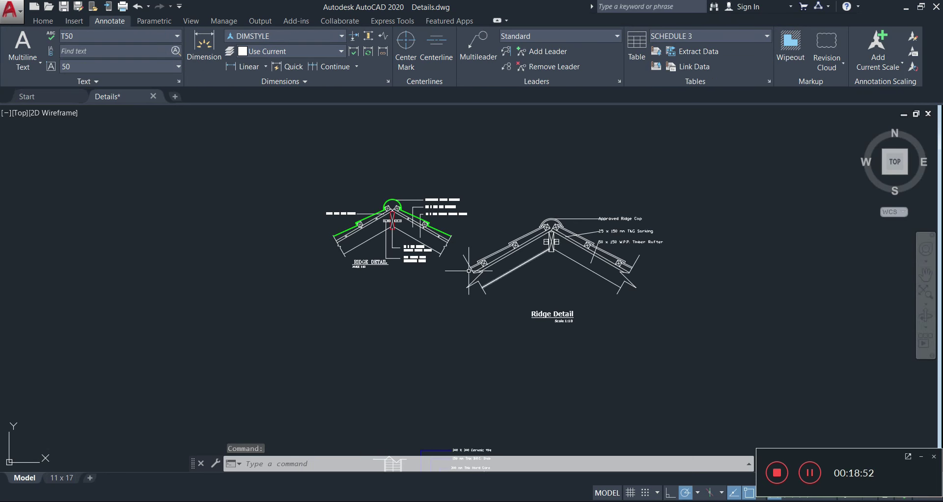
scroll(469, 270, up, 4)
middle_drag(758, 295, 705, 280)
click(771, 169)
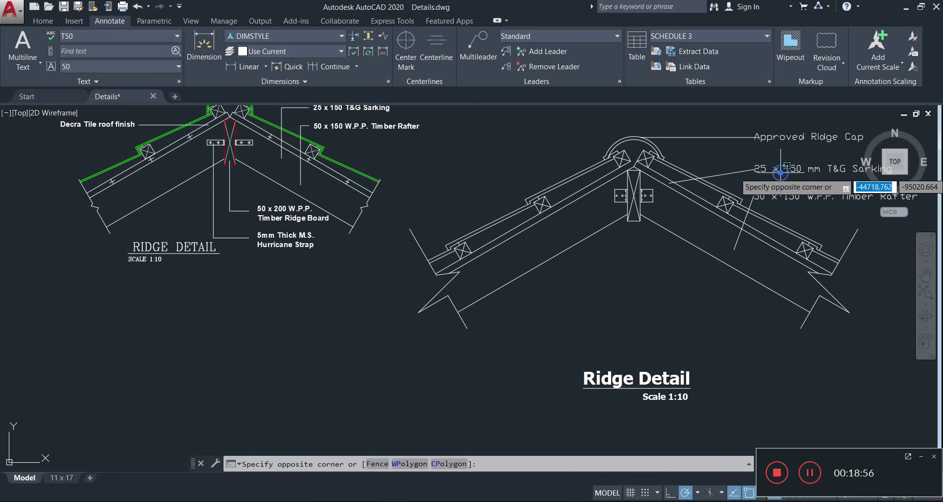
click(787, 181)
text(CP)
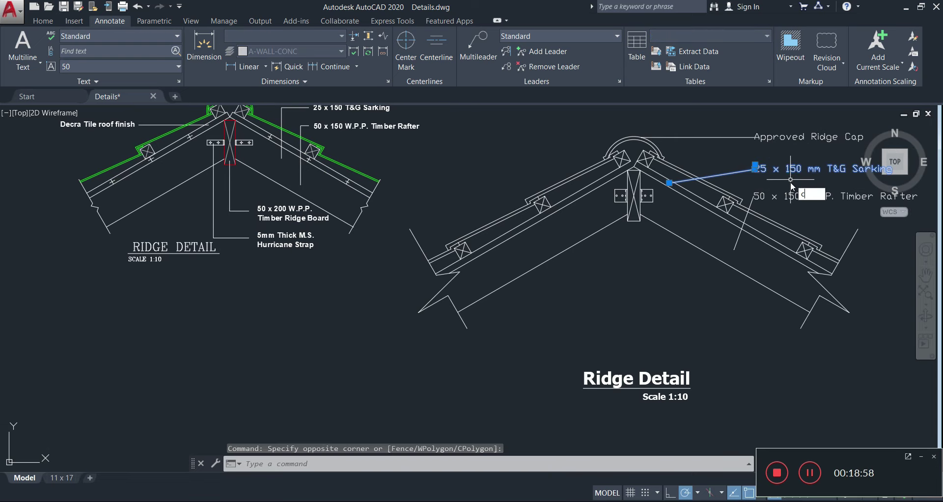
key(Return)
click(755, 170)
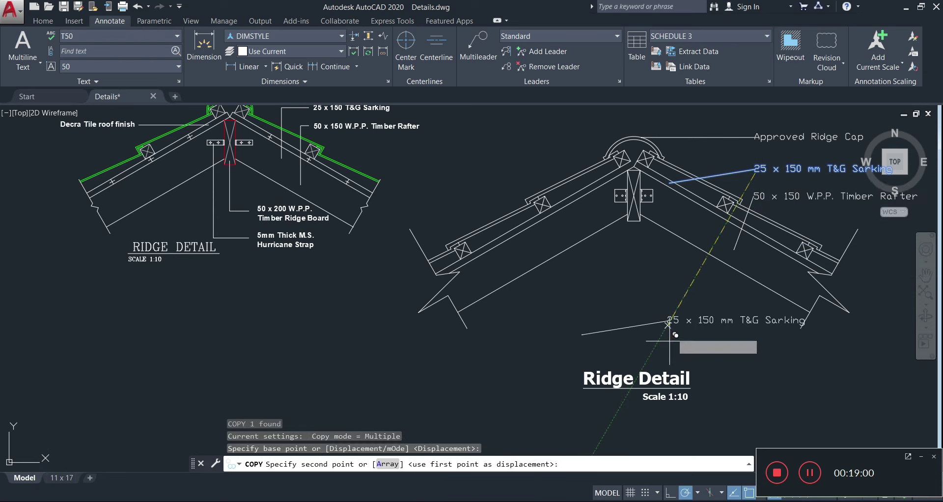
key(Escape)
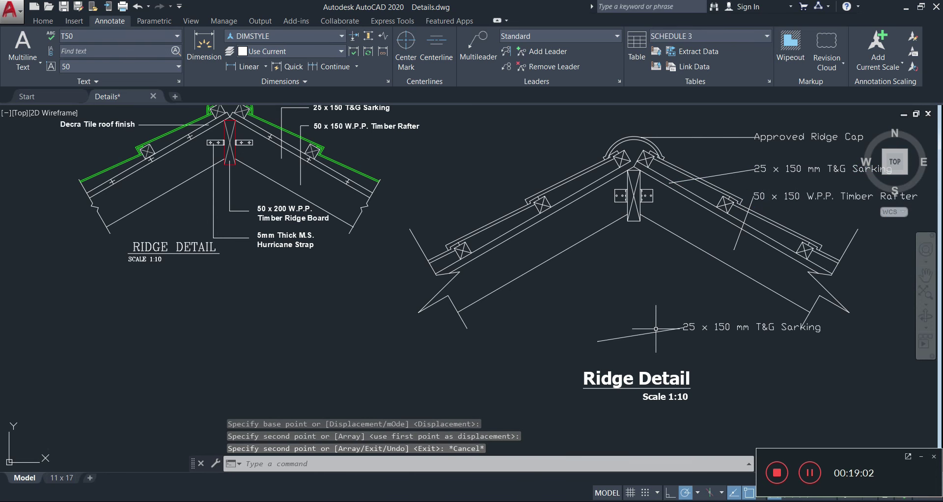
Stretch the copied leader's tip up to the middle of the ridge board's bottom edge.
click(622, 340)
click(603, 322)
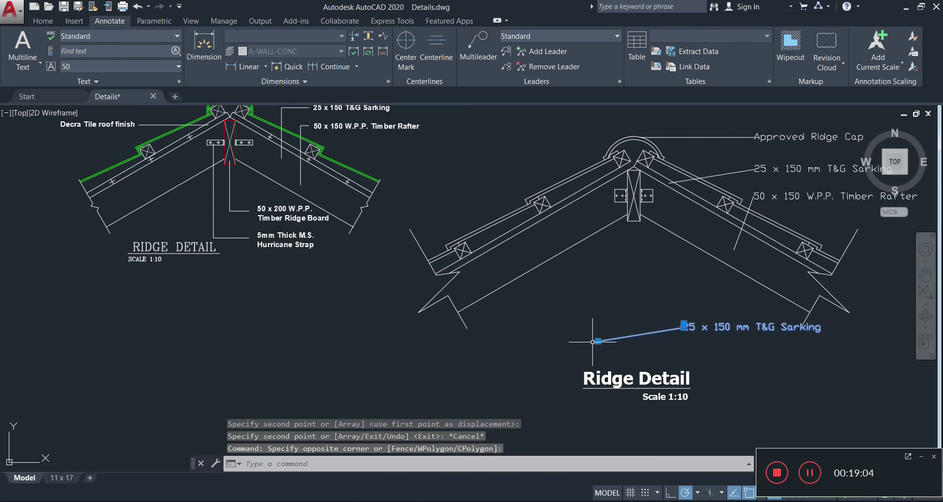
click(598, 341)
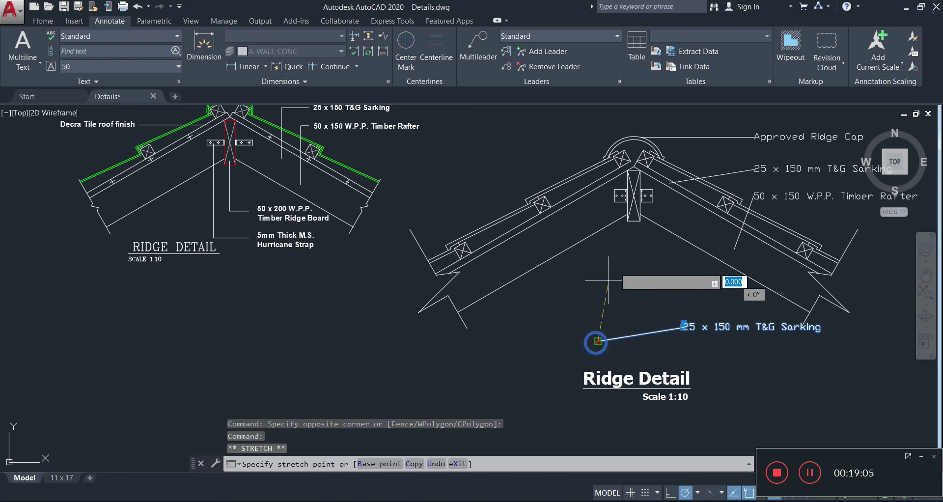
click(634, 222)
key(Escape)
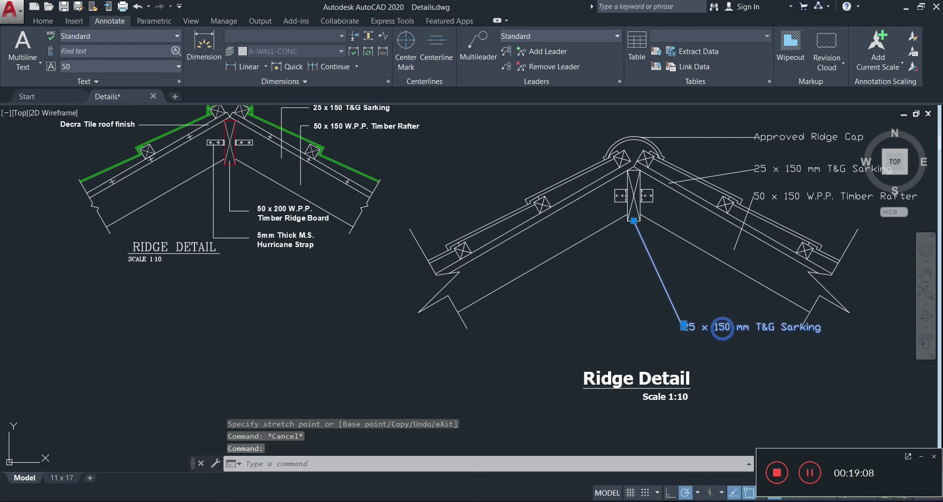
Change the size in the ridge board leader's copied text to "50 x 200 mm".
double_click(721, 329)
key(Delete)
text(50)
click(727, 331)
click(727, 329)
key(BackSpace)
key(BackSpace)
text(200)
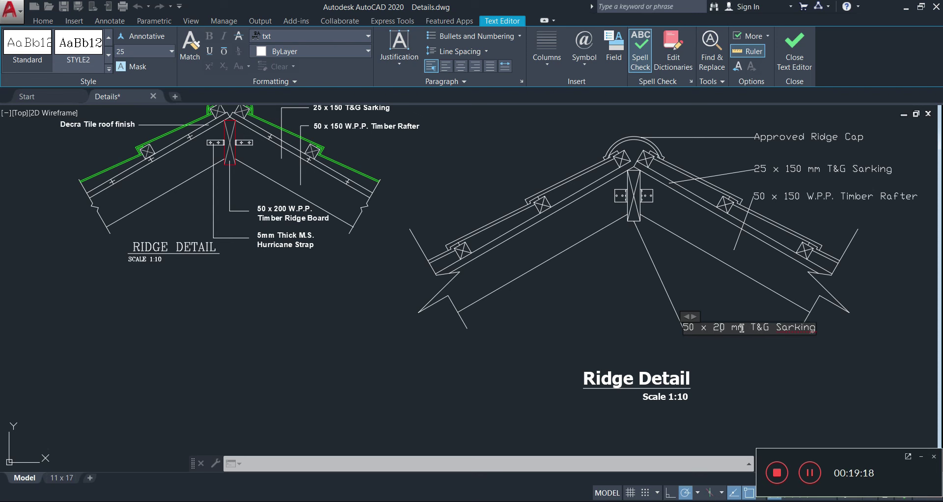
key(BackSpace)
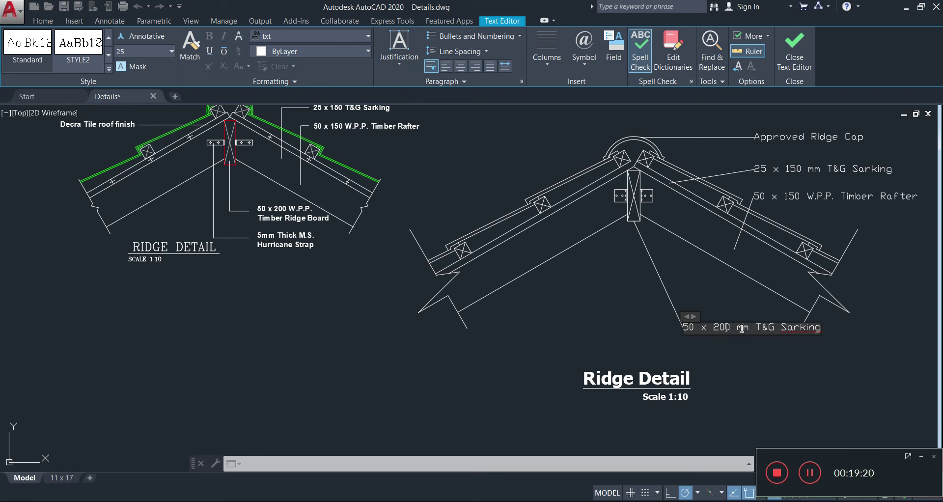
Replace "T&G Sarking" in the ridge board label with "WPP" and "Timber Ridge Board" on a second line.
click(755, 327)
key(Delete)
key(Delete)
key(Delete)
key(Delete)
key(Delete)
key(Delete)
key(Delete)
key(Delete)
key(Delete)
key(Delete)
key(Delete)
key(Delete)
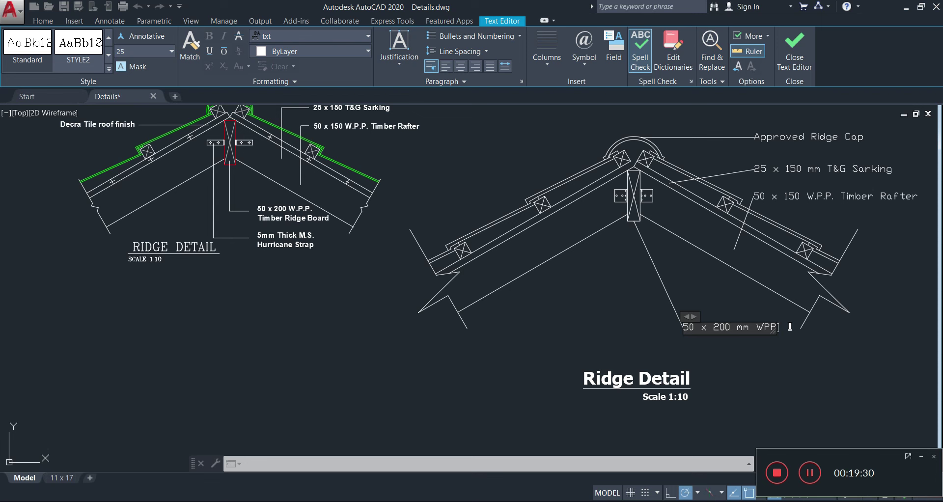
text(WPP)
key(Return)
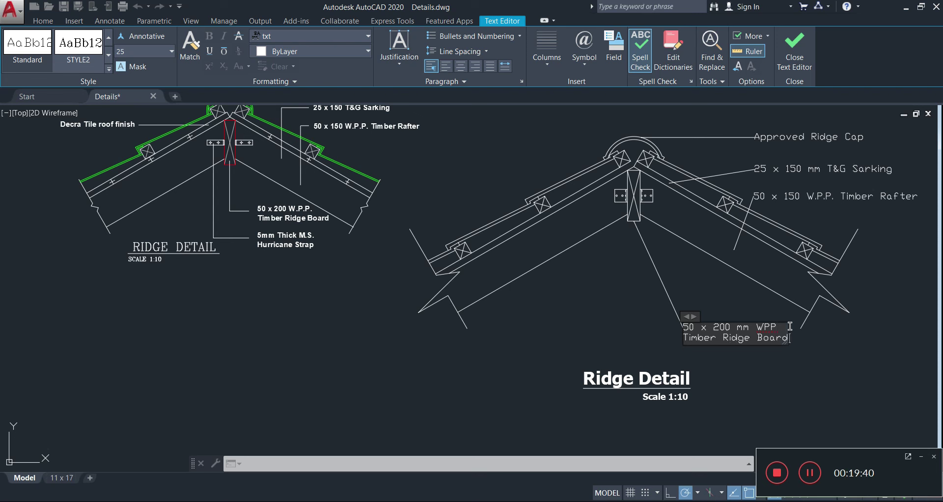
click(808, 396)
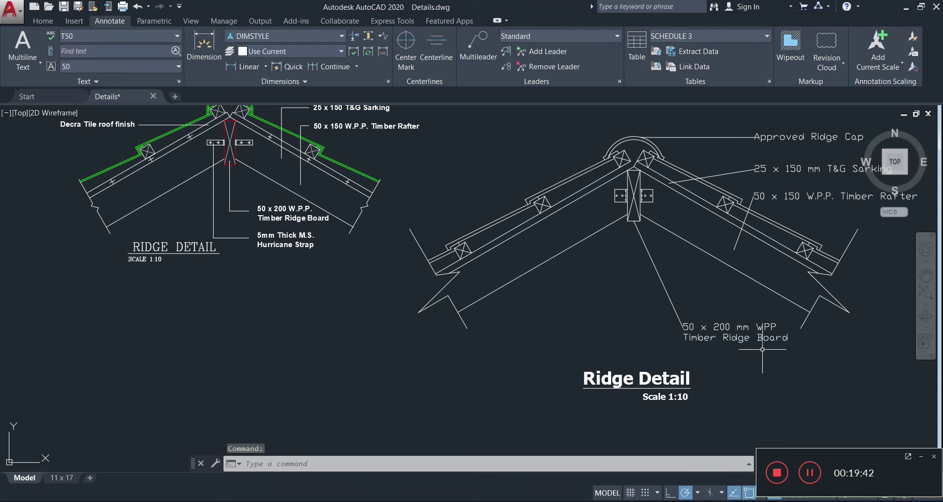
Move the ridge board label up a little, keeping its leader tip on the ridge board.
click(696, 326)
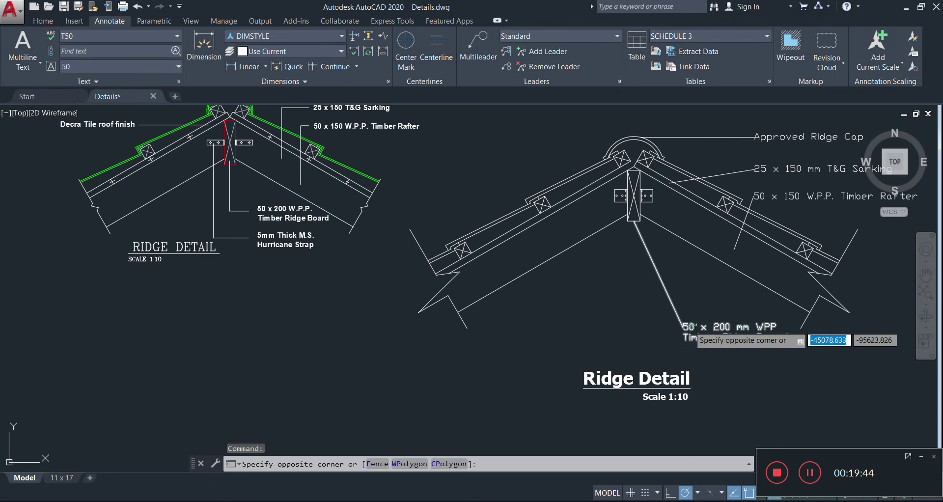
click(683, 326)
click(684, 326)
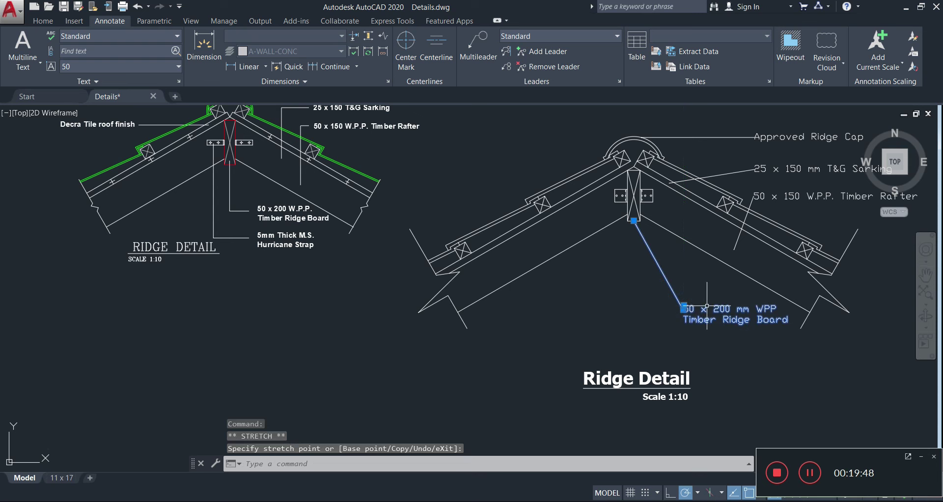
Copy the ridge board leader straight down to the space just above the "Ridge Detail" title.
text(co)
key(Return)
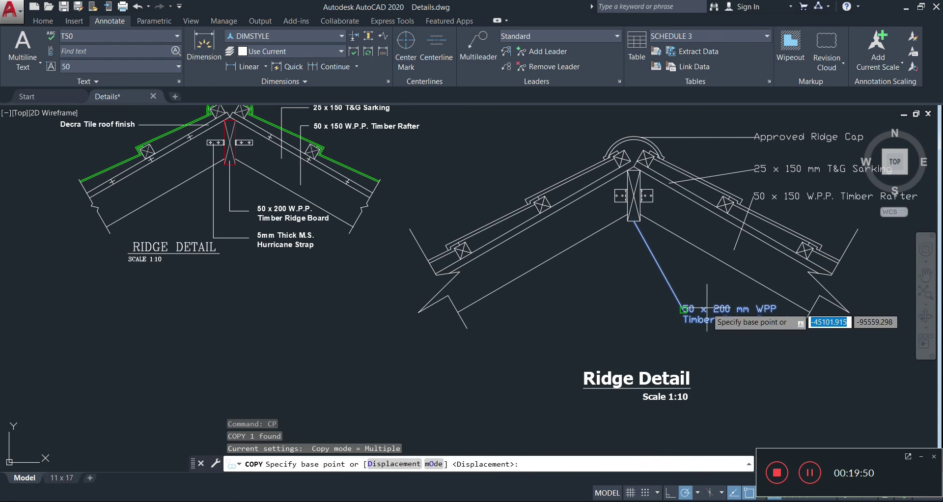
click(707, 308)
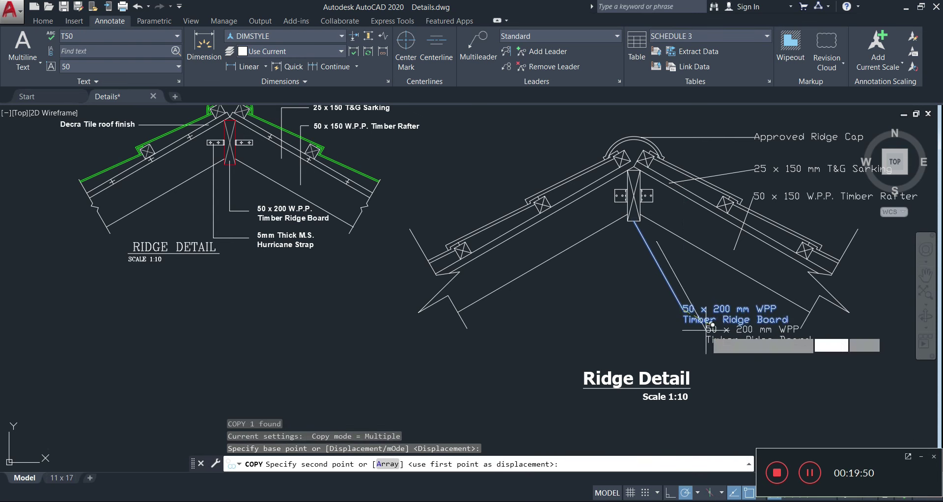
click(685, 347)
key(Escape)
Stretch the copied leader's tip to the middle of the left hurricane strap's outer edge.
click(652, 273)
click(622, 278)
click(634, 261)
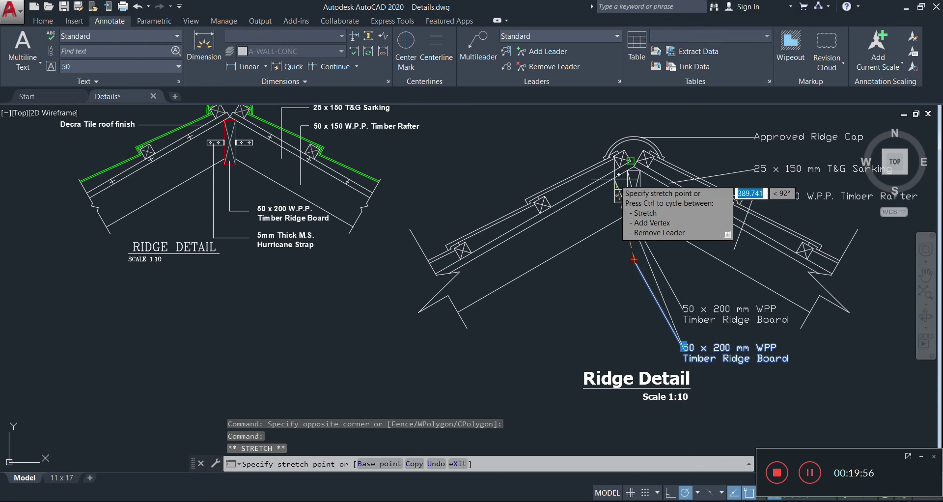
scroll(612, 185, up, 4)
click(619, 210)
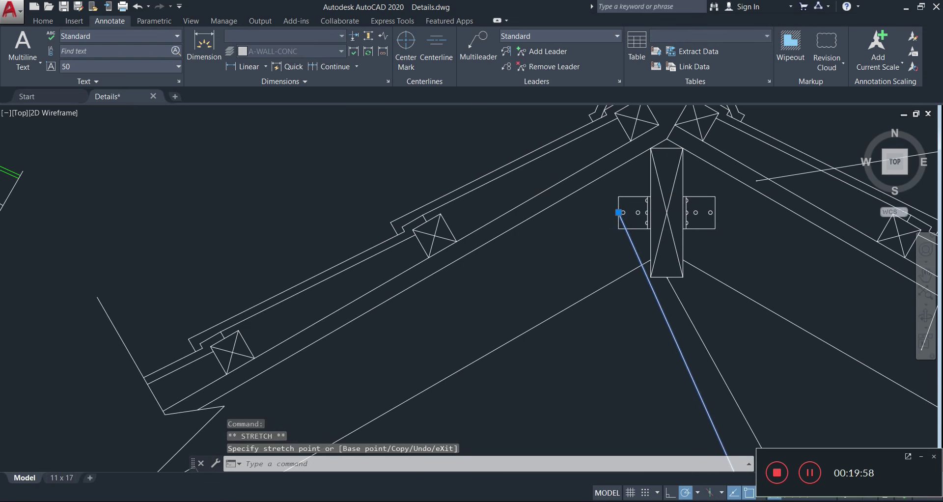
scroll(689, 325, down, 4)
middle_drag(689, 325, 661, 232)
key(Escape)
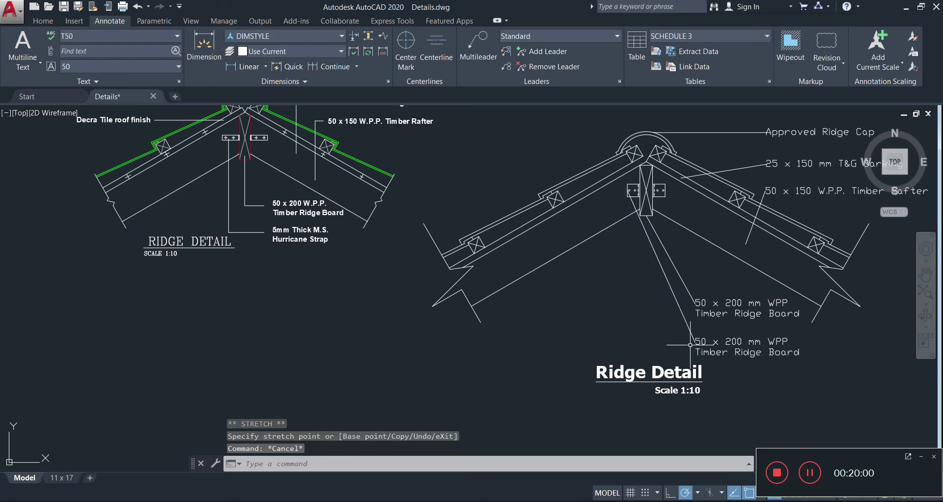
Shift the text end of the hurricane strap leader left, keeping it level above the title.
click(691, 345)
click(696, 344)
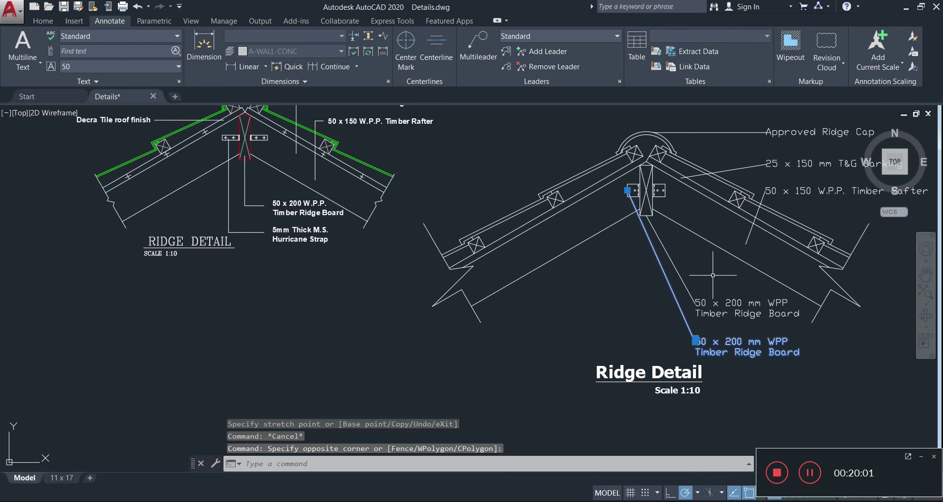
click(696, 338)
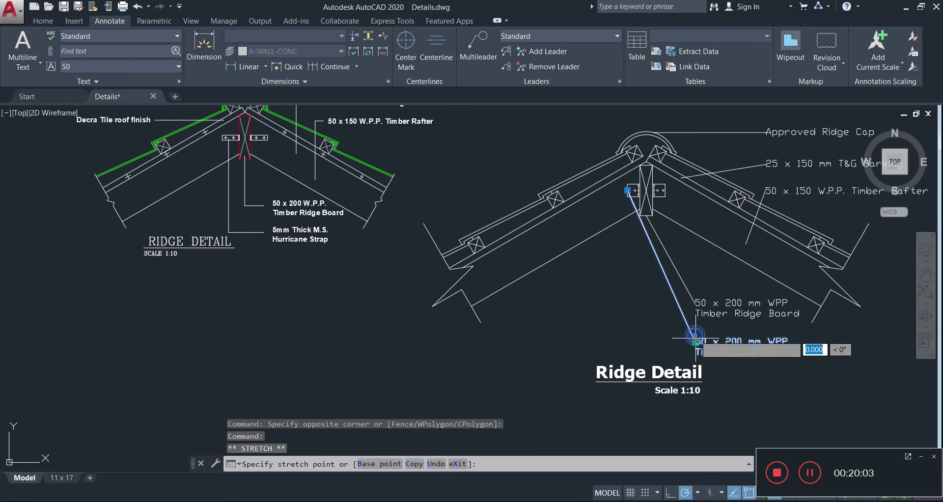
click(666, 334)
key(Escape)
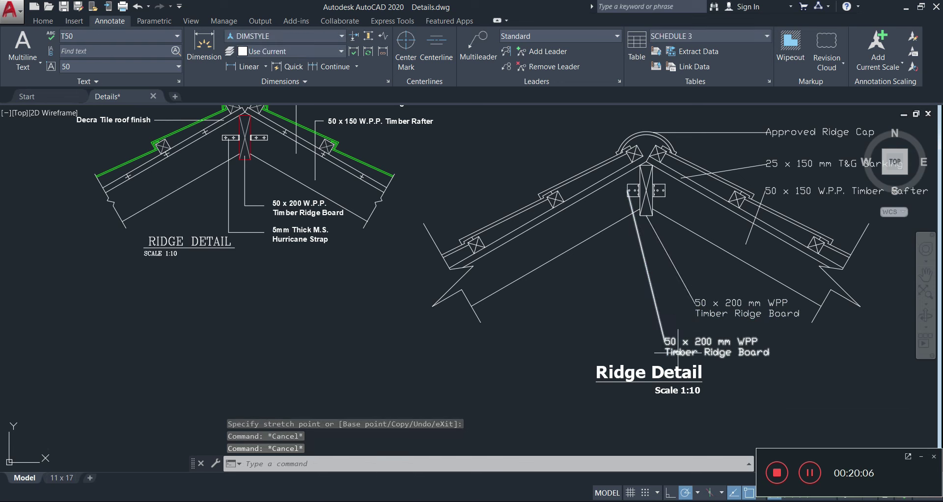
Replace the strap leader's text with "5mm thk M.S. Hurricane Strap", correcting the spelling of "Hurricane".
double_click(676, 342)
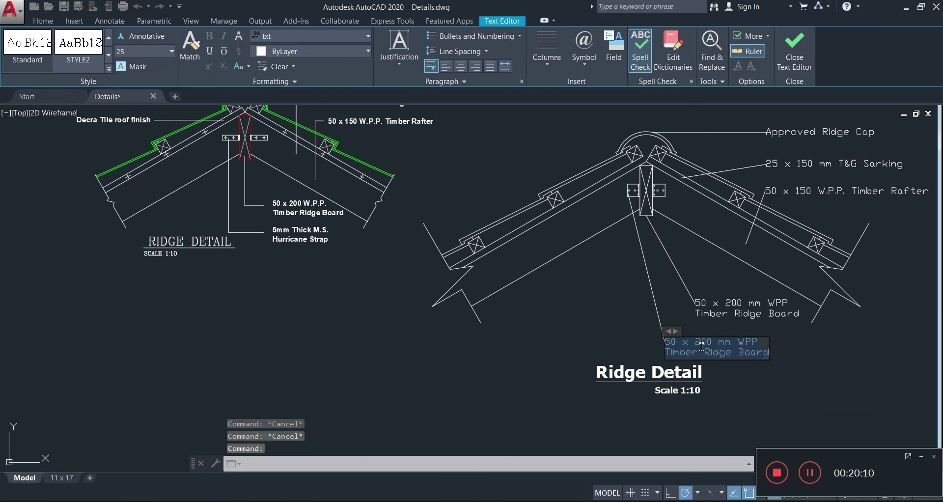
text(5mm)
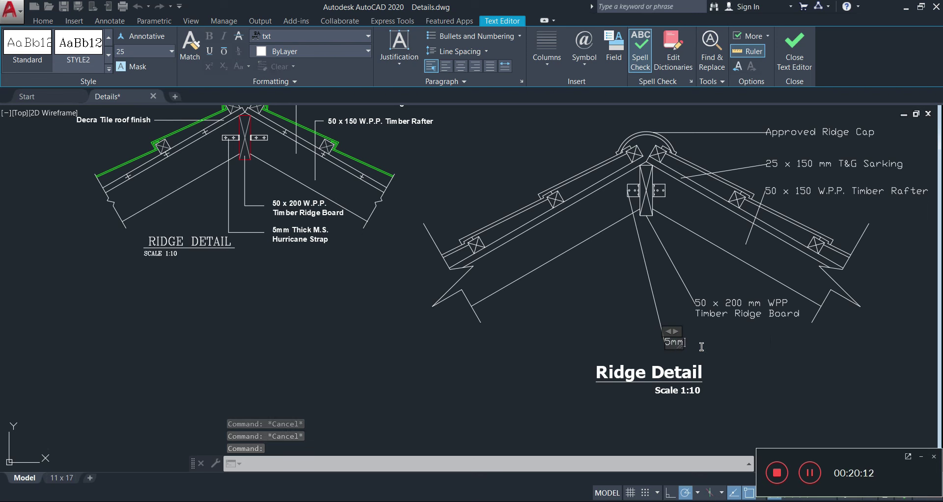
text( thk M.S. Huricane Strap)
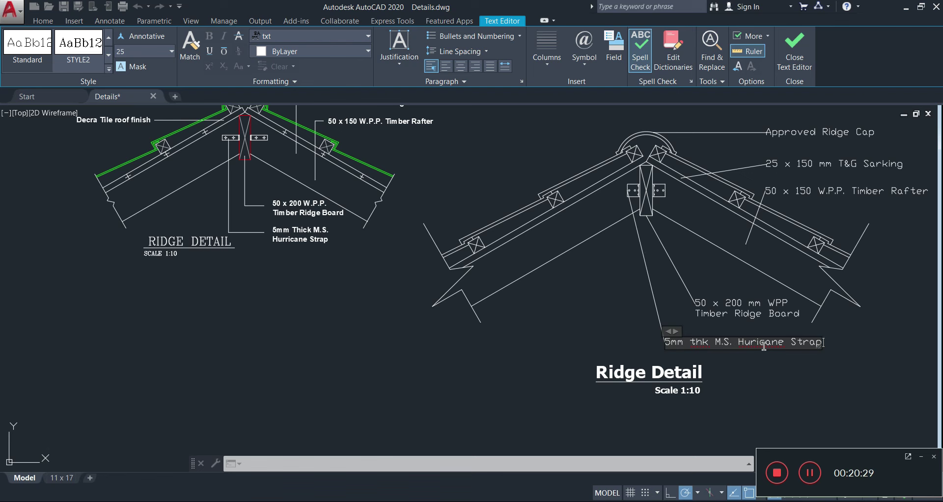
right_click(765, 346)
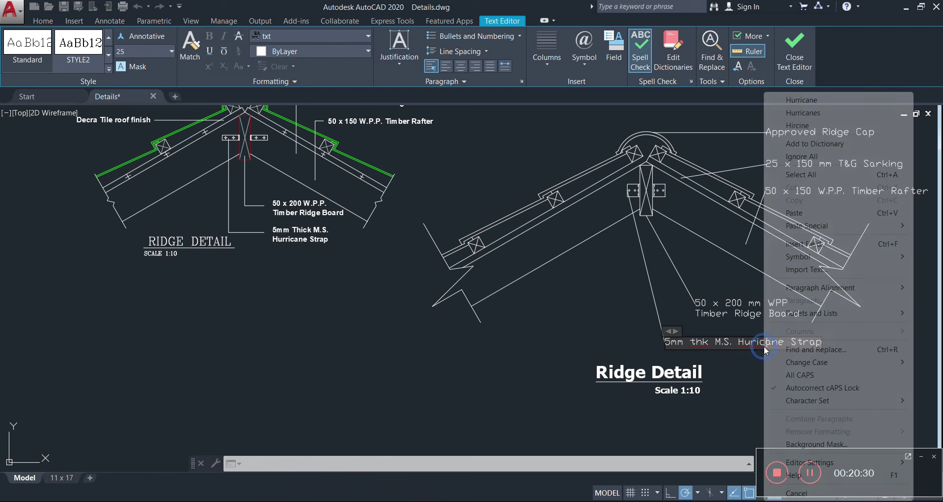
click(805, 100)
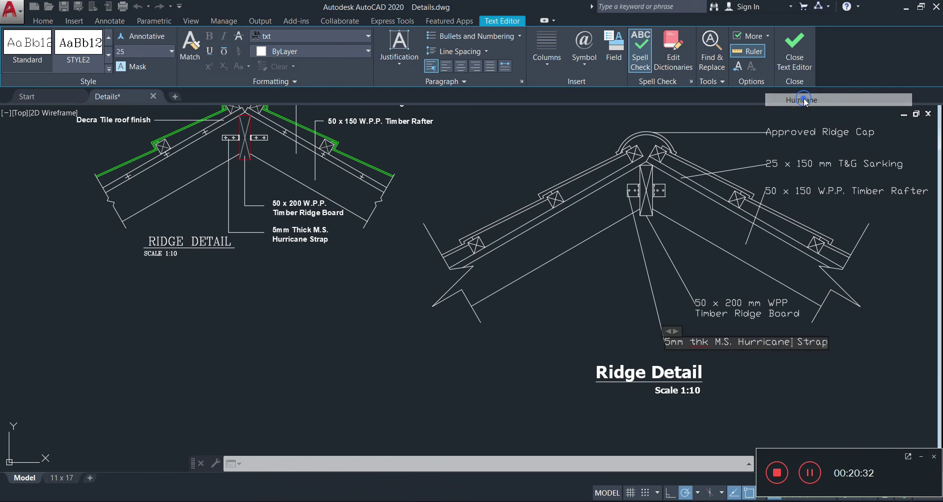
click(634, 316)
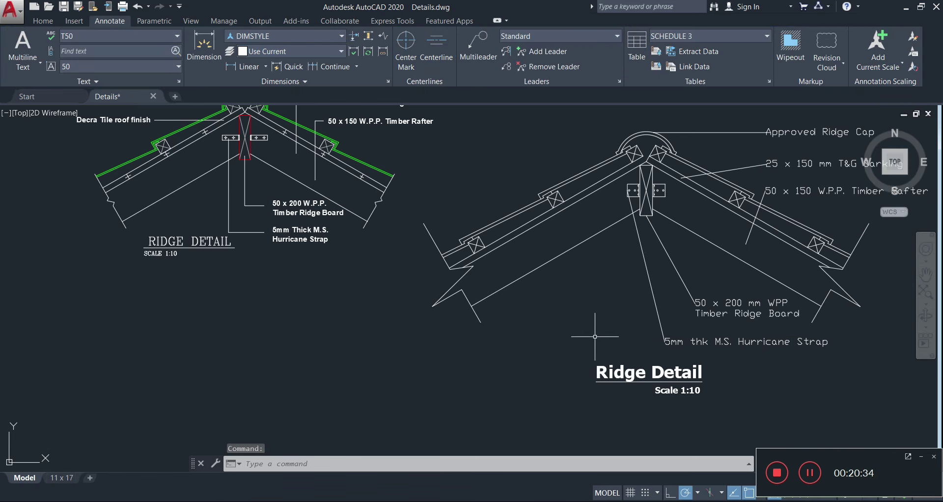
Copy the "Approved Ridge Cap" leader horizontally to the left, above the left roof slope.
scroll(592, 352, down, 3)
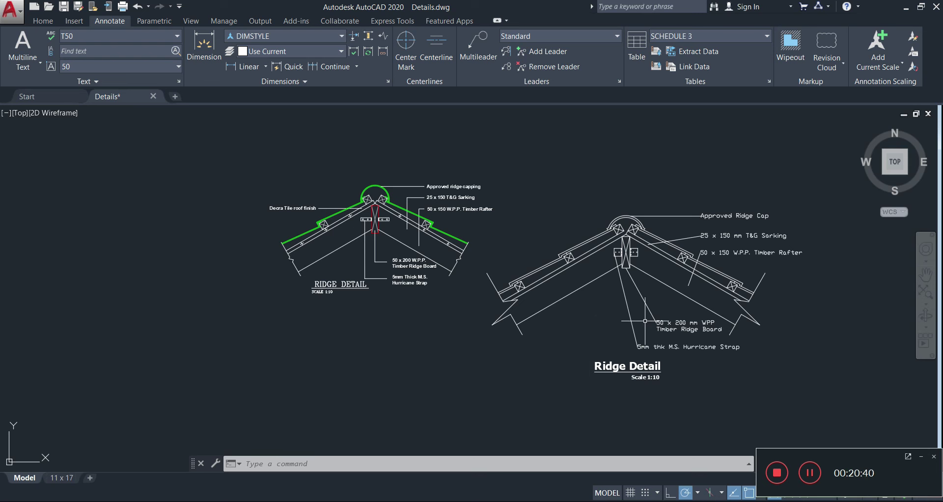
click(710, 215)
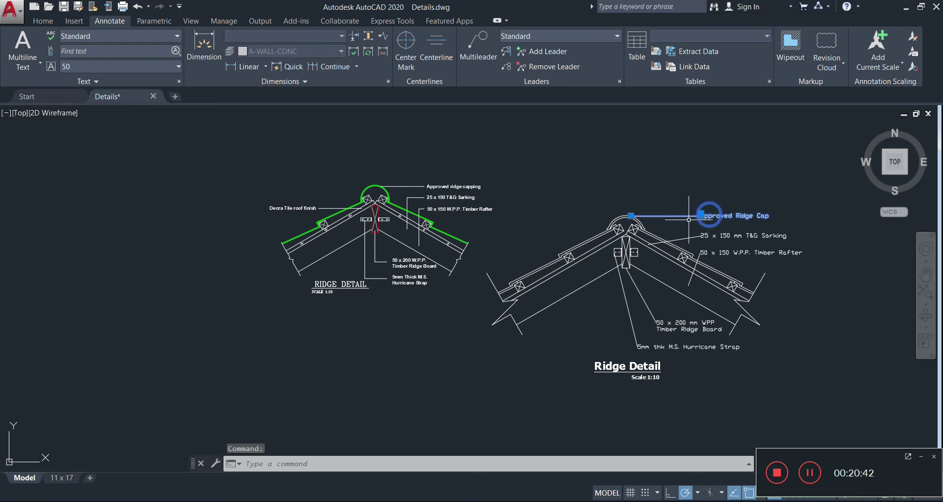
text(CP)
key(Return)
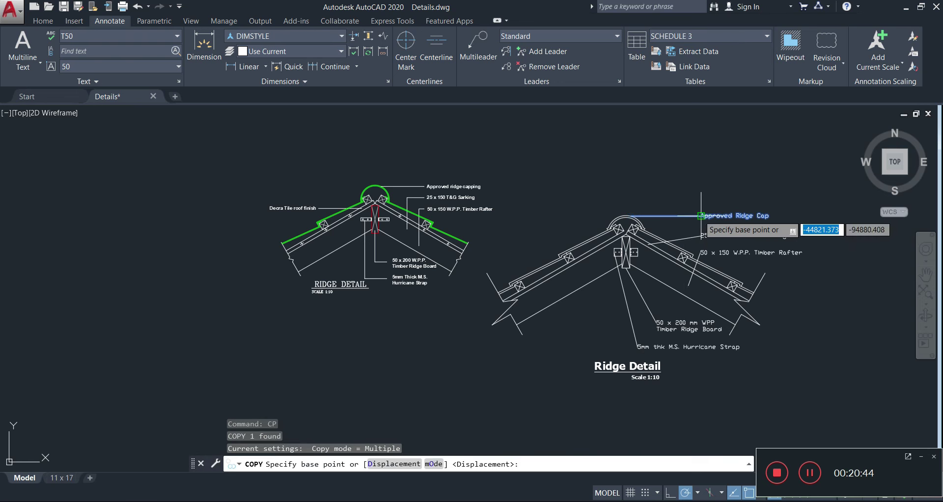
click(698, 215)
click(529, 216)
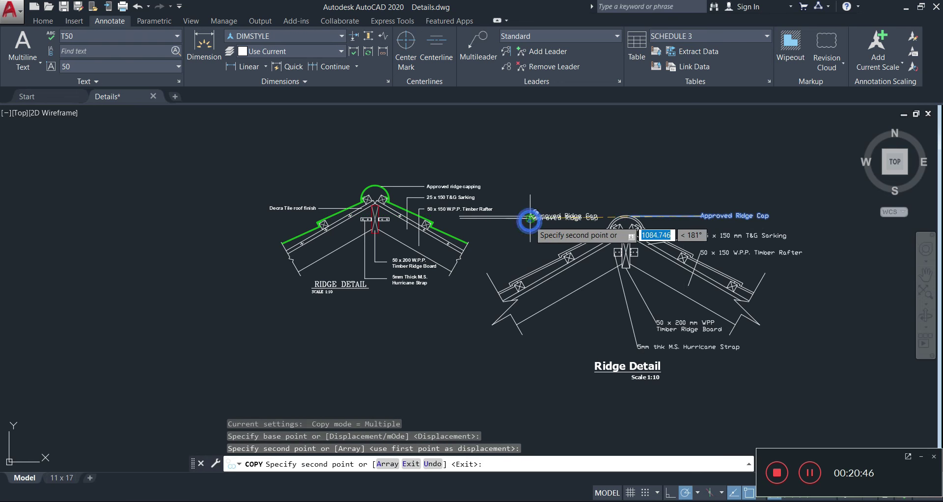
key(Escape)
Stretch the copied ridge cap leader's tip down onto the top surface of the left slope's lower roof tile.
click(536, 216)
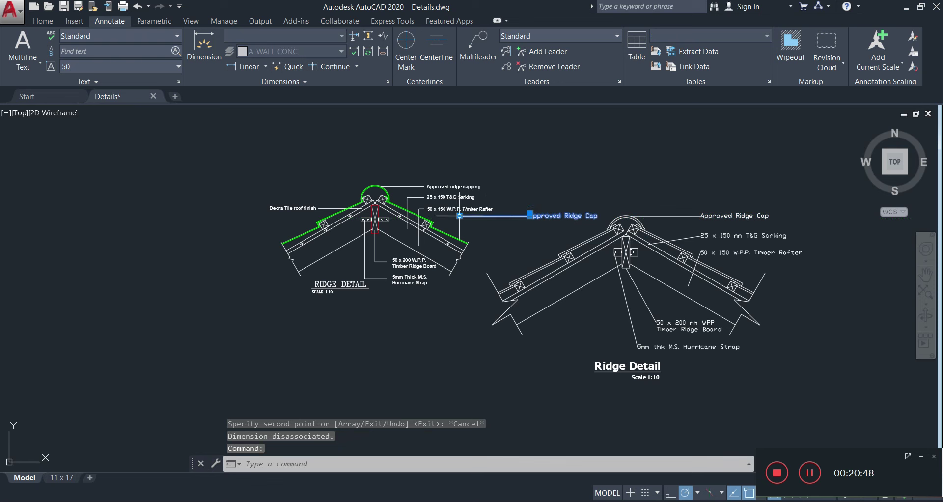
click(460, 216)
scroll(511, 330, up, 5)
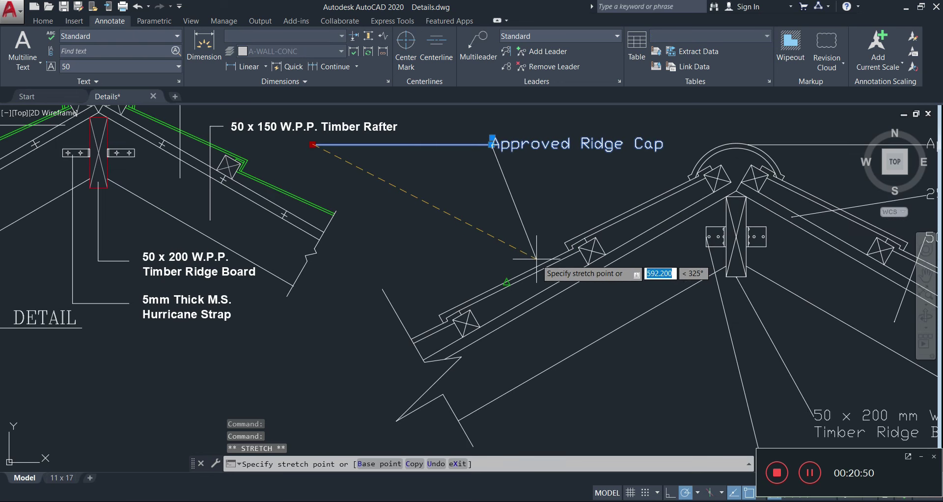
scroll(514, 262, up, 4)
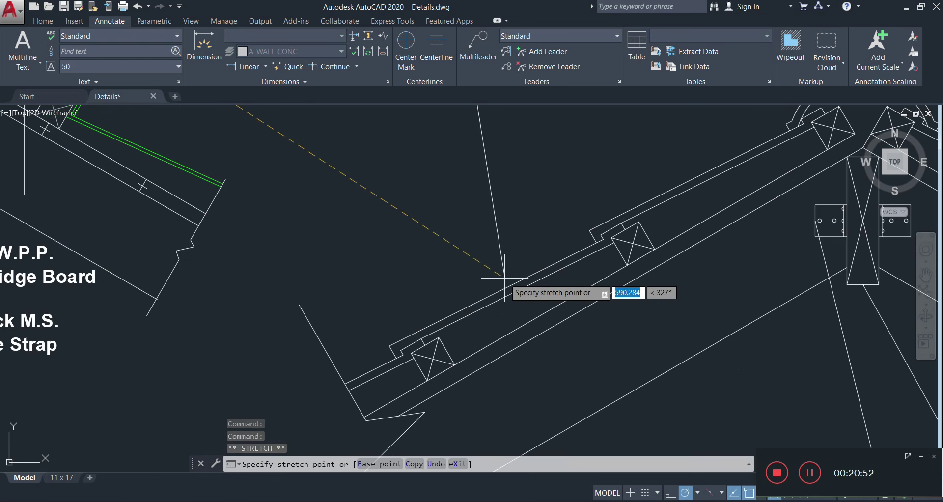
click(496, 293)
key(Escape)
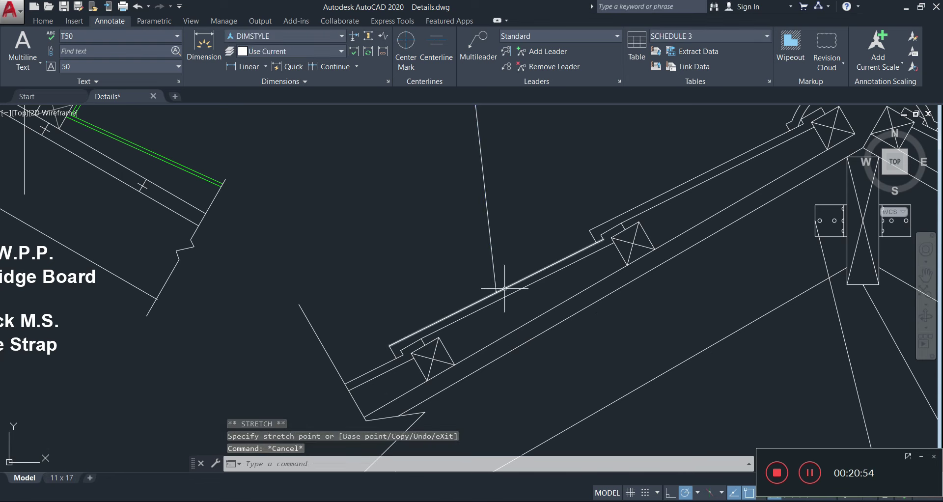
Replace the text of the copied ridge cap leader above the left slope with "Decra Tile Finish".
scroll(497, 274, down, 8)
click(529, 192)
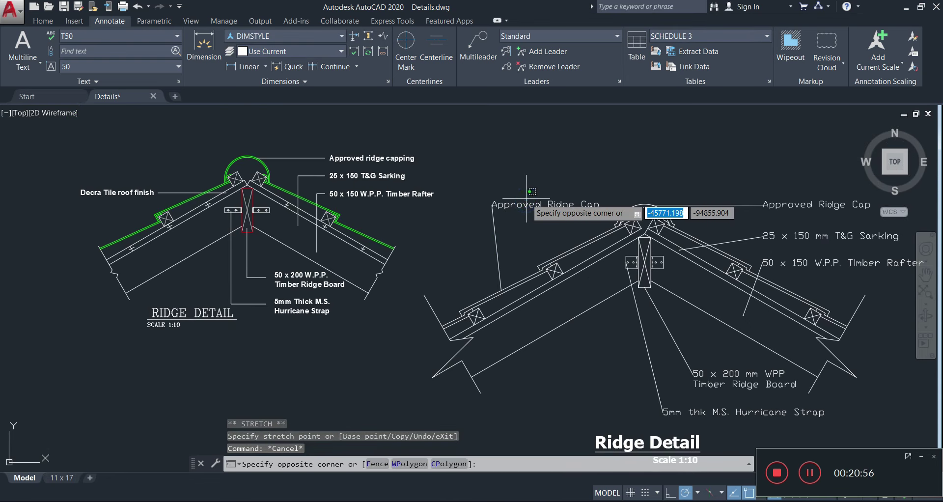
click(534, 199)
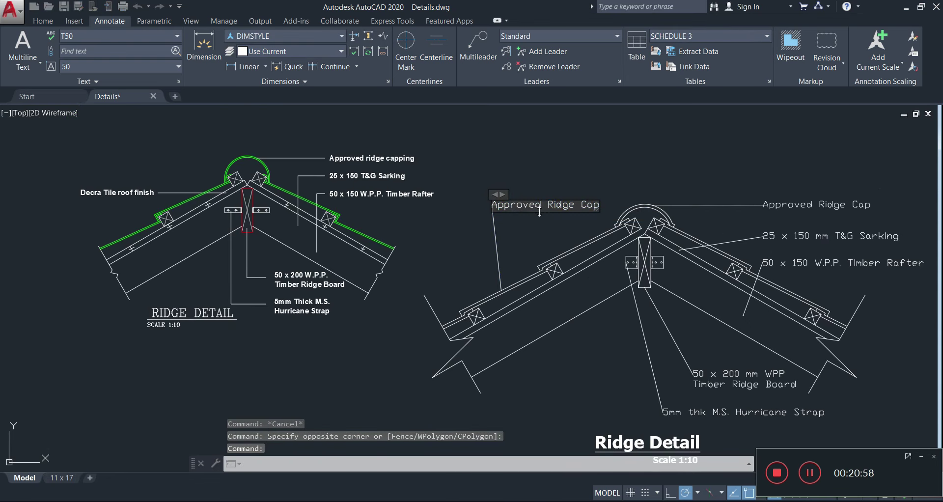
double_click(539, 211)
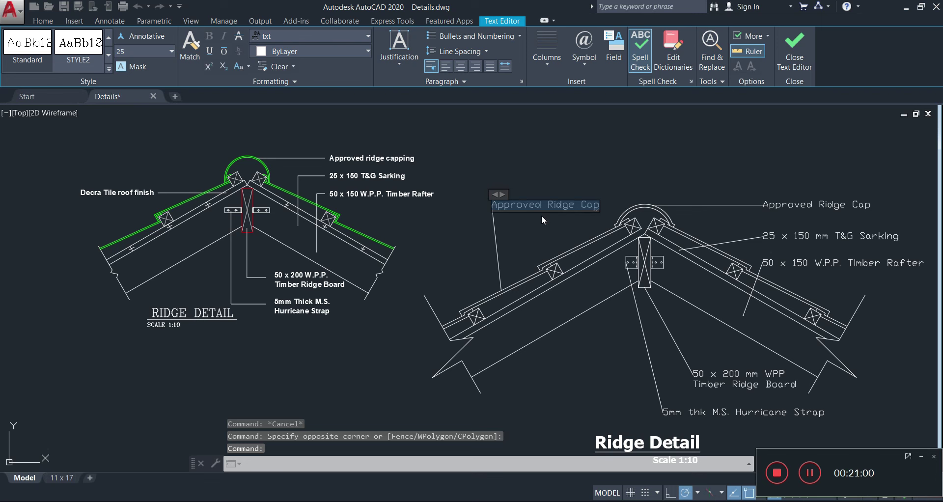
text(DEc)
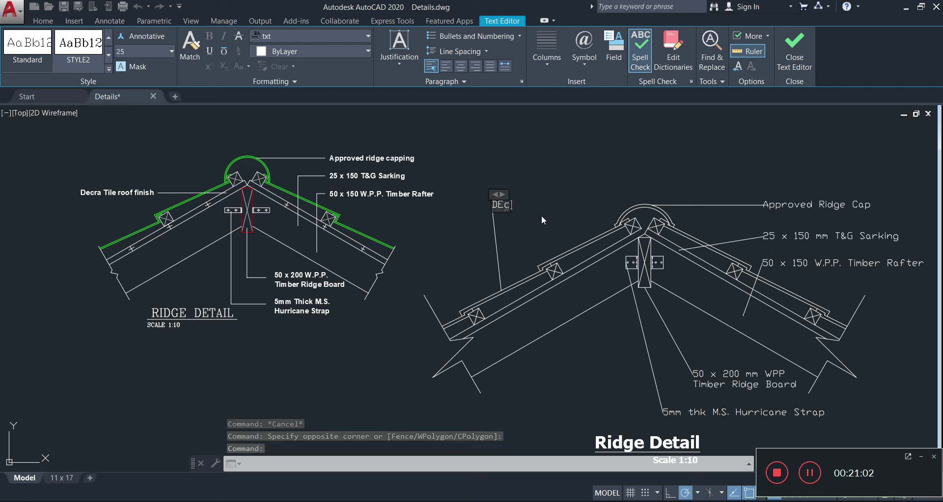
text(ra T)
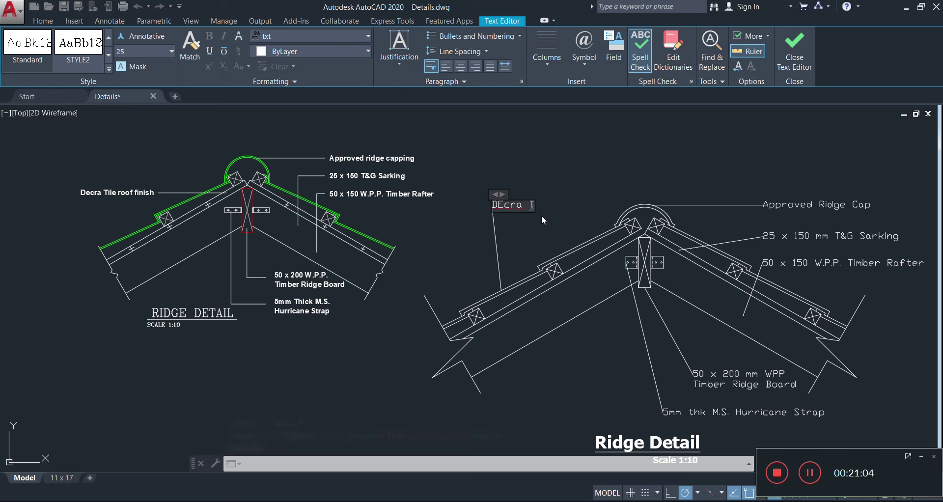
text(ile Finish)
click(509, 202)
key(BackSpace)
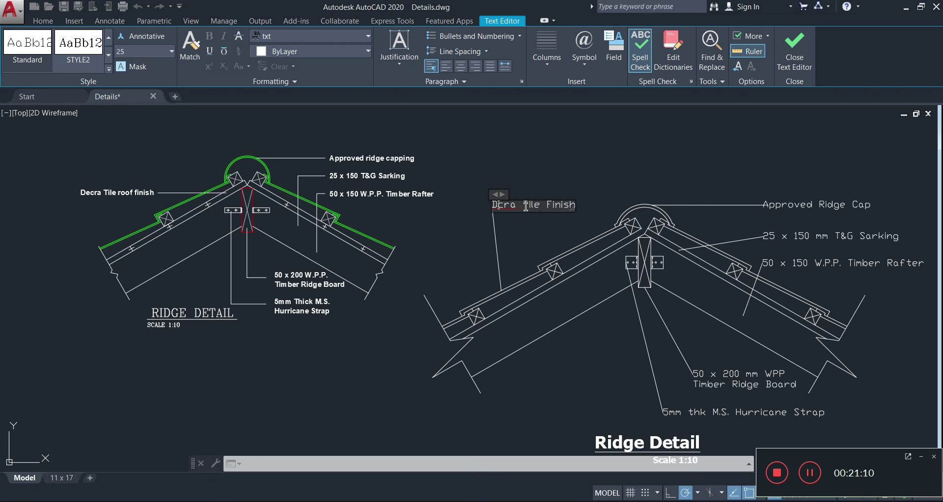
text(e)
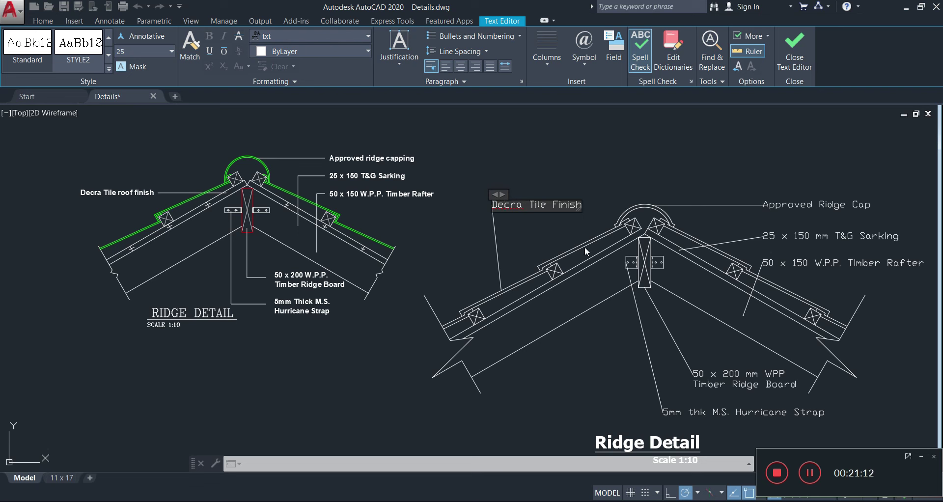
click(537, 235)
Stretch the text end of the tile finish leader down and slightly right, making the leader line shorter and nearly vertical.
click(494, 202)
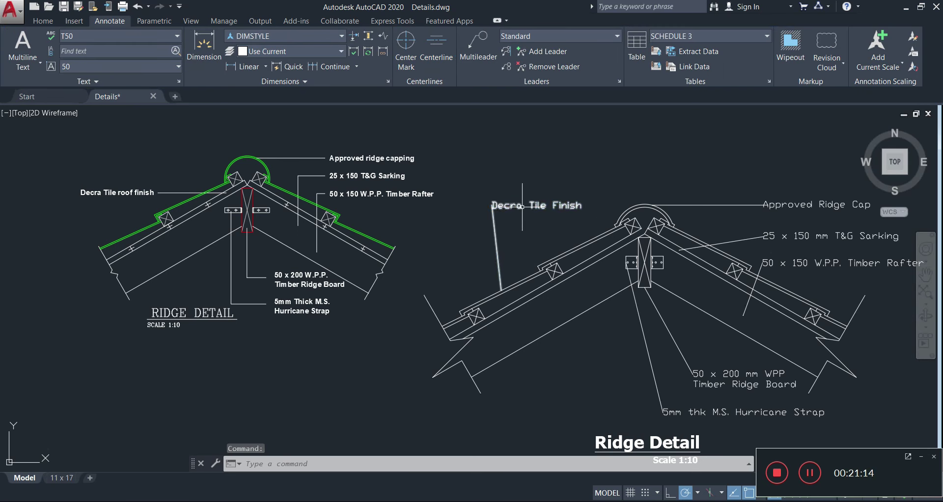
click(492, 202)
scroll(486, 189, up, 4)
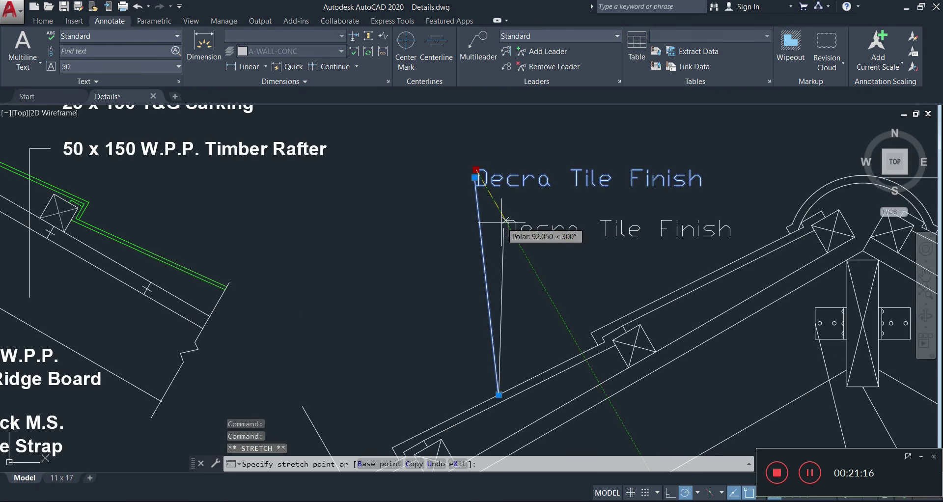
key(Escape)
key(Escape)
scroll(585, 307, down, 6)
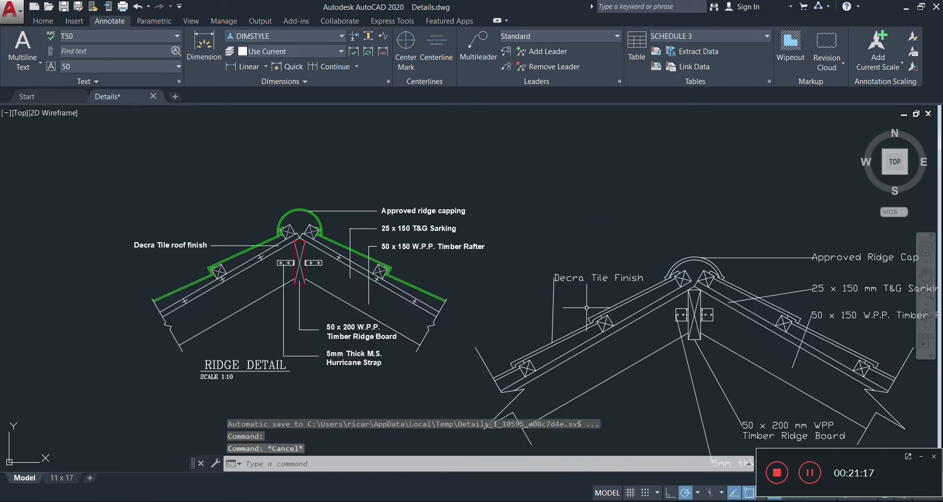
Move the whole new ridge detail, with its labels and title, horizontally to the right, farther from the reference detail.
mouse_move(610, 341)
middle_down()
mouse_move(517, 317)
mouse_move(500, 303)
middle_up()
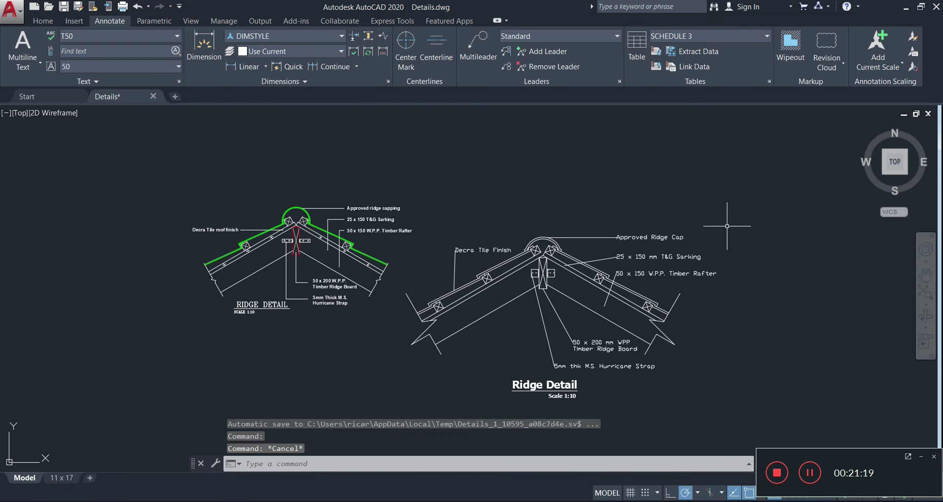
click(747, 199)
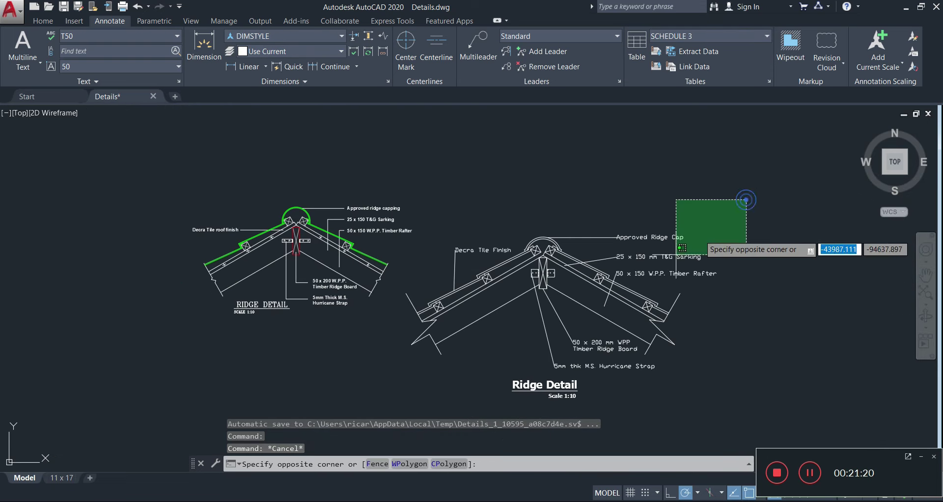
click(421, 401)
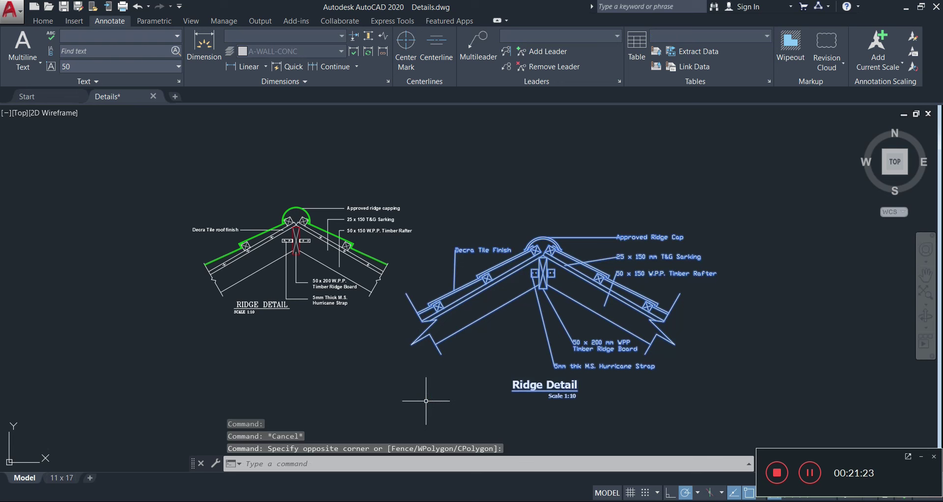
text(c)
key(BackSpace)
text(m)
key(Return)
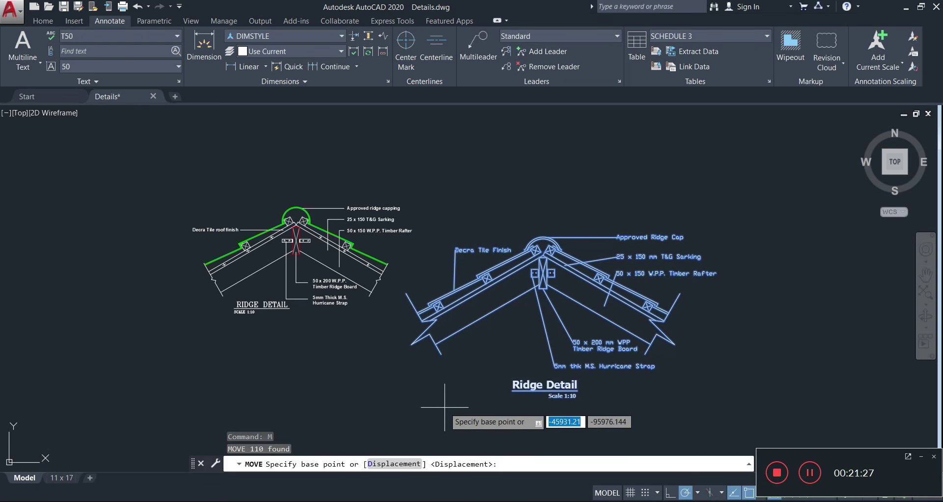
click(459, 406)
click(537, 406)
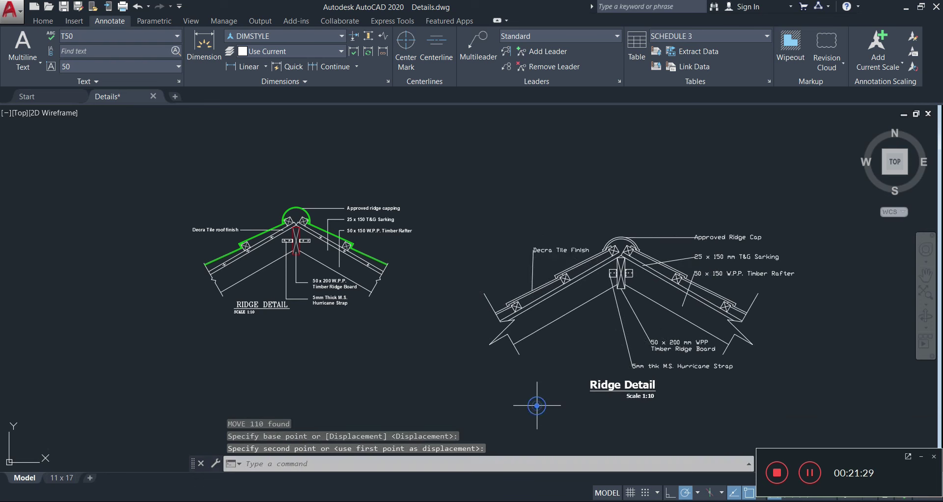
key(Escape)
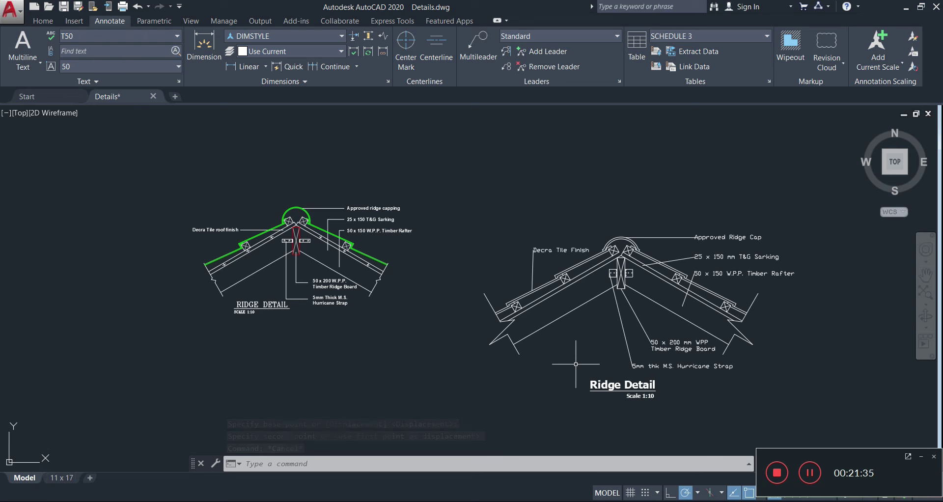
scroll(634, 294, down, 3)
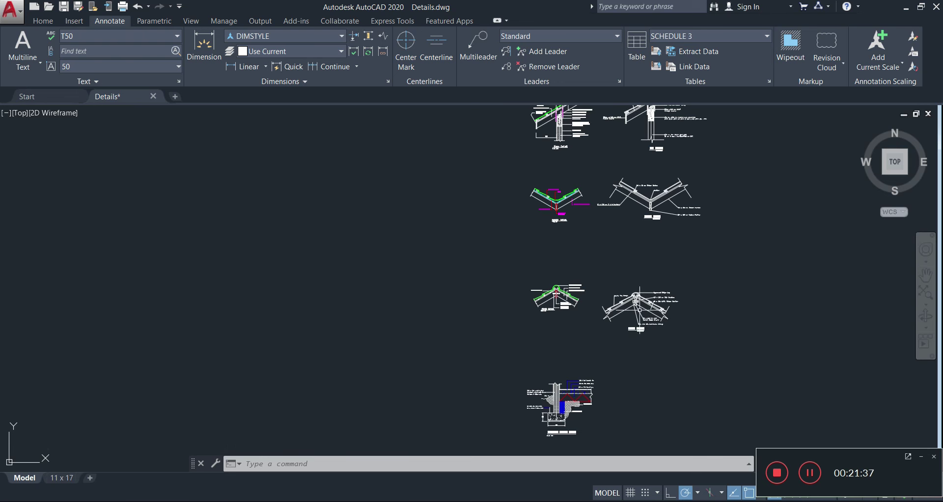
scroll(572, 307, up, 4)
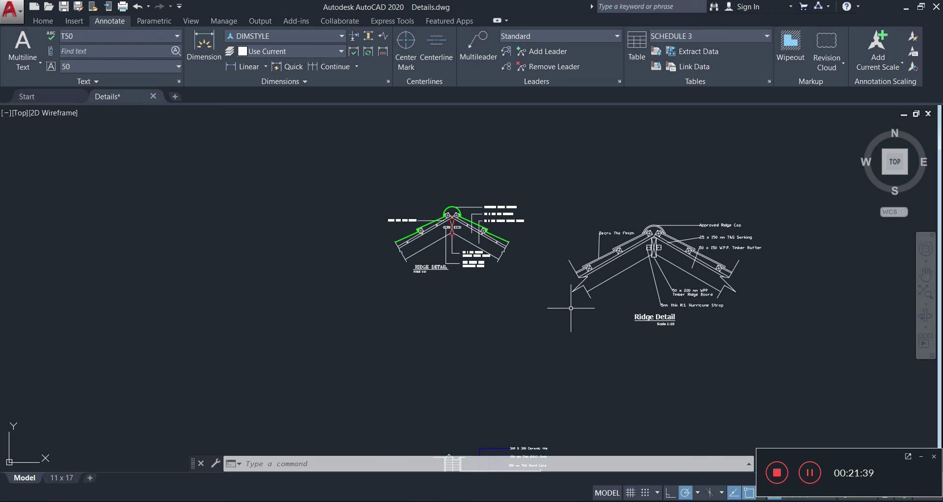